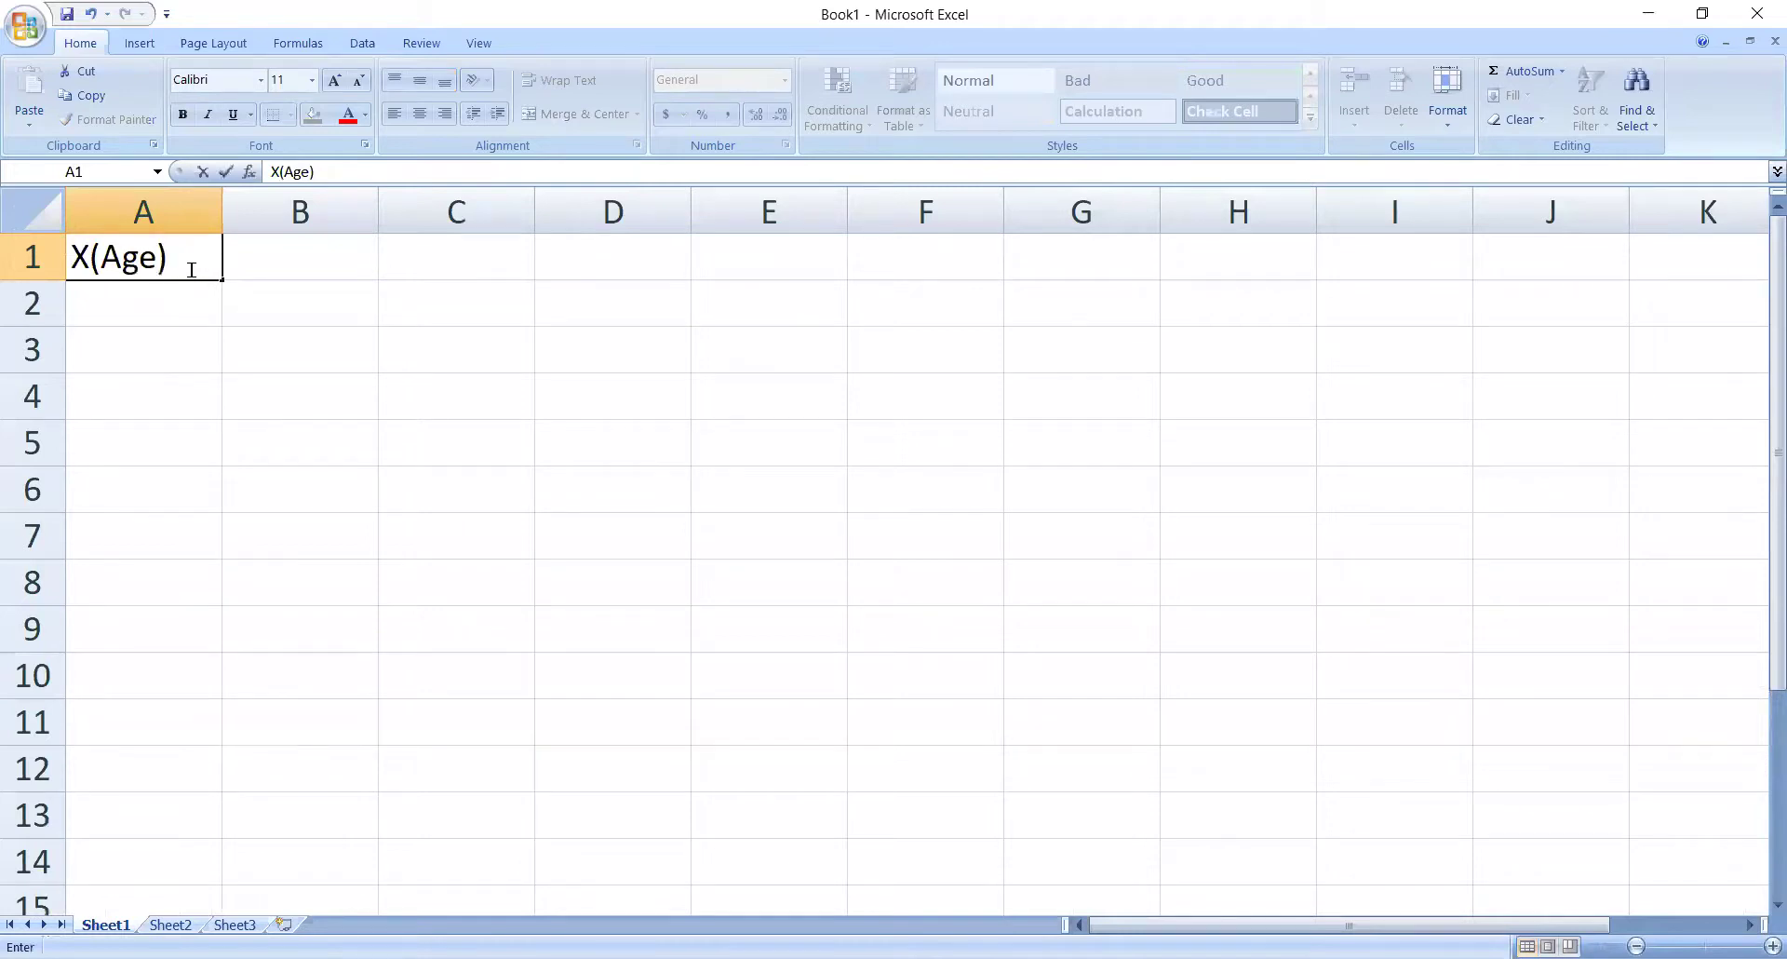
Enter the column header Y(BP) in cell B1.
{"action": "type", "text": "Y("}
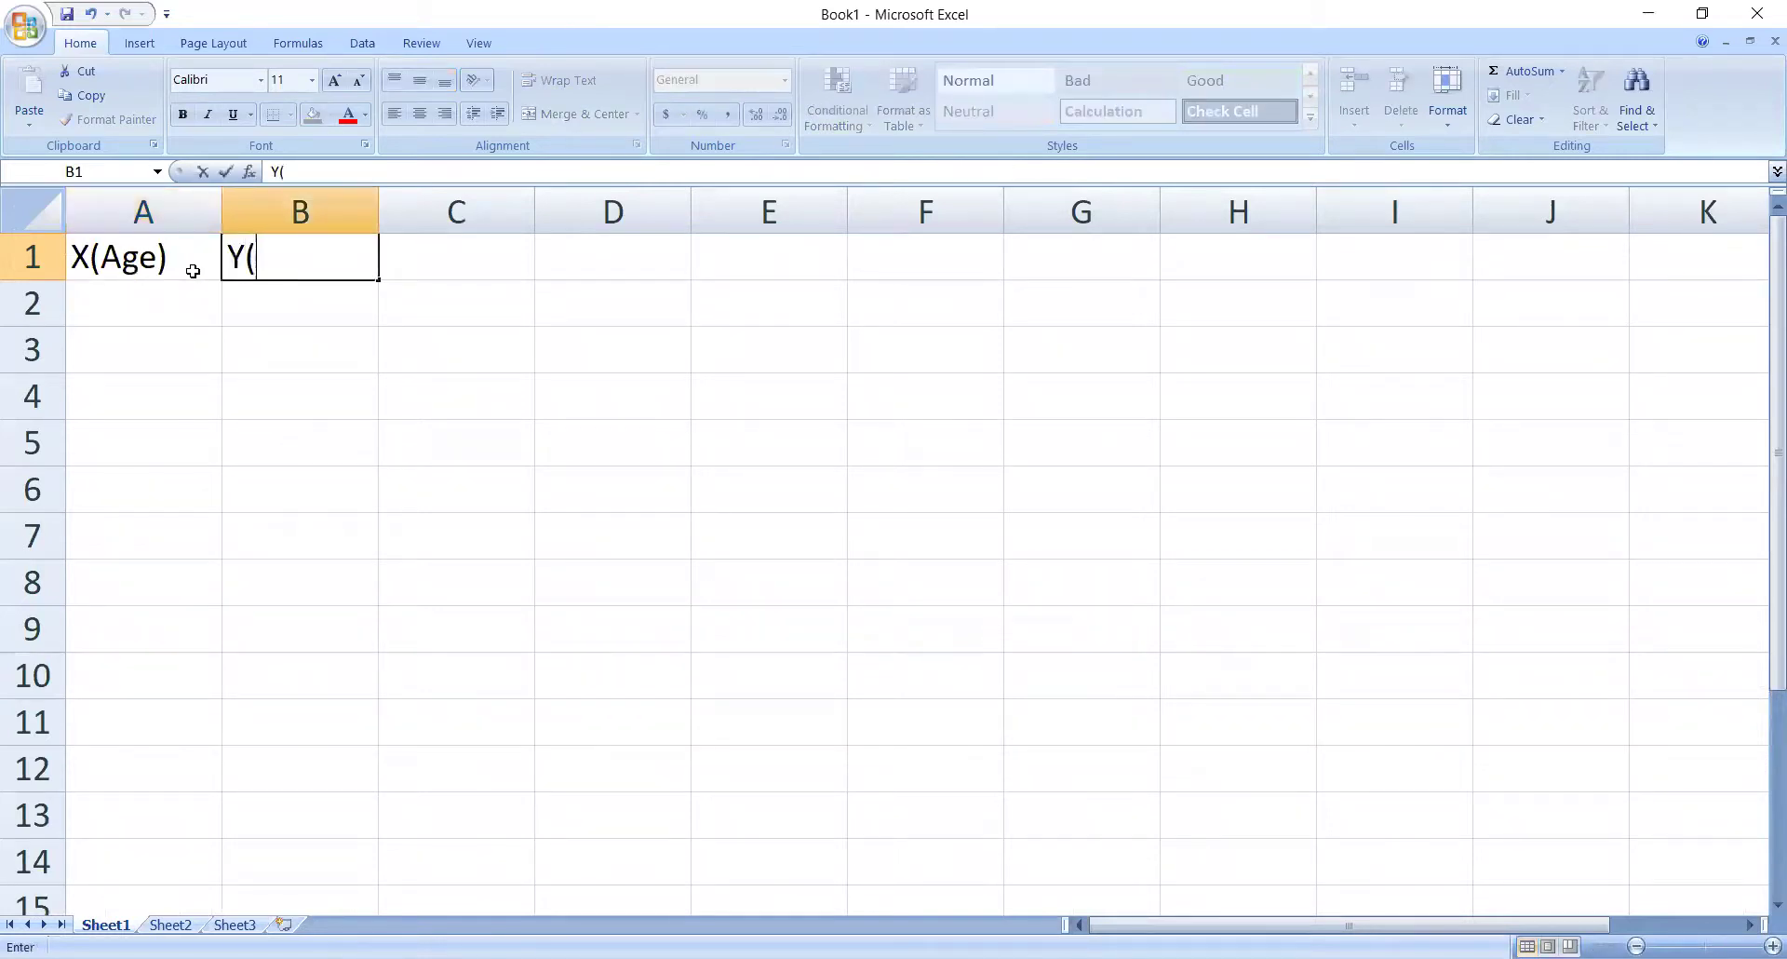
{"action": "type", "text": "BP)"}
{"action": "key", "text": "Return"}
{"action": "key", "text": "Left"}
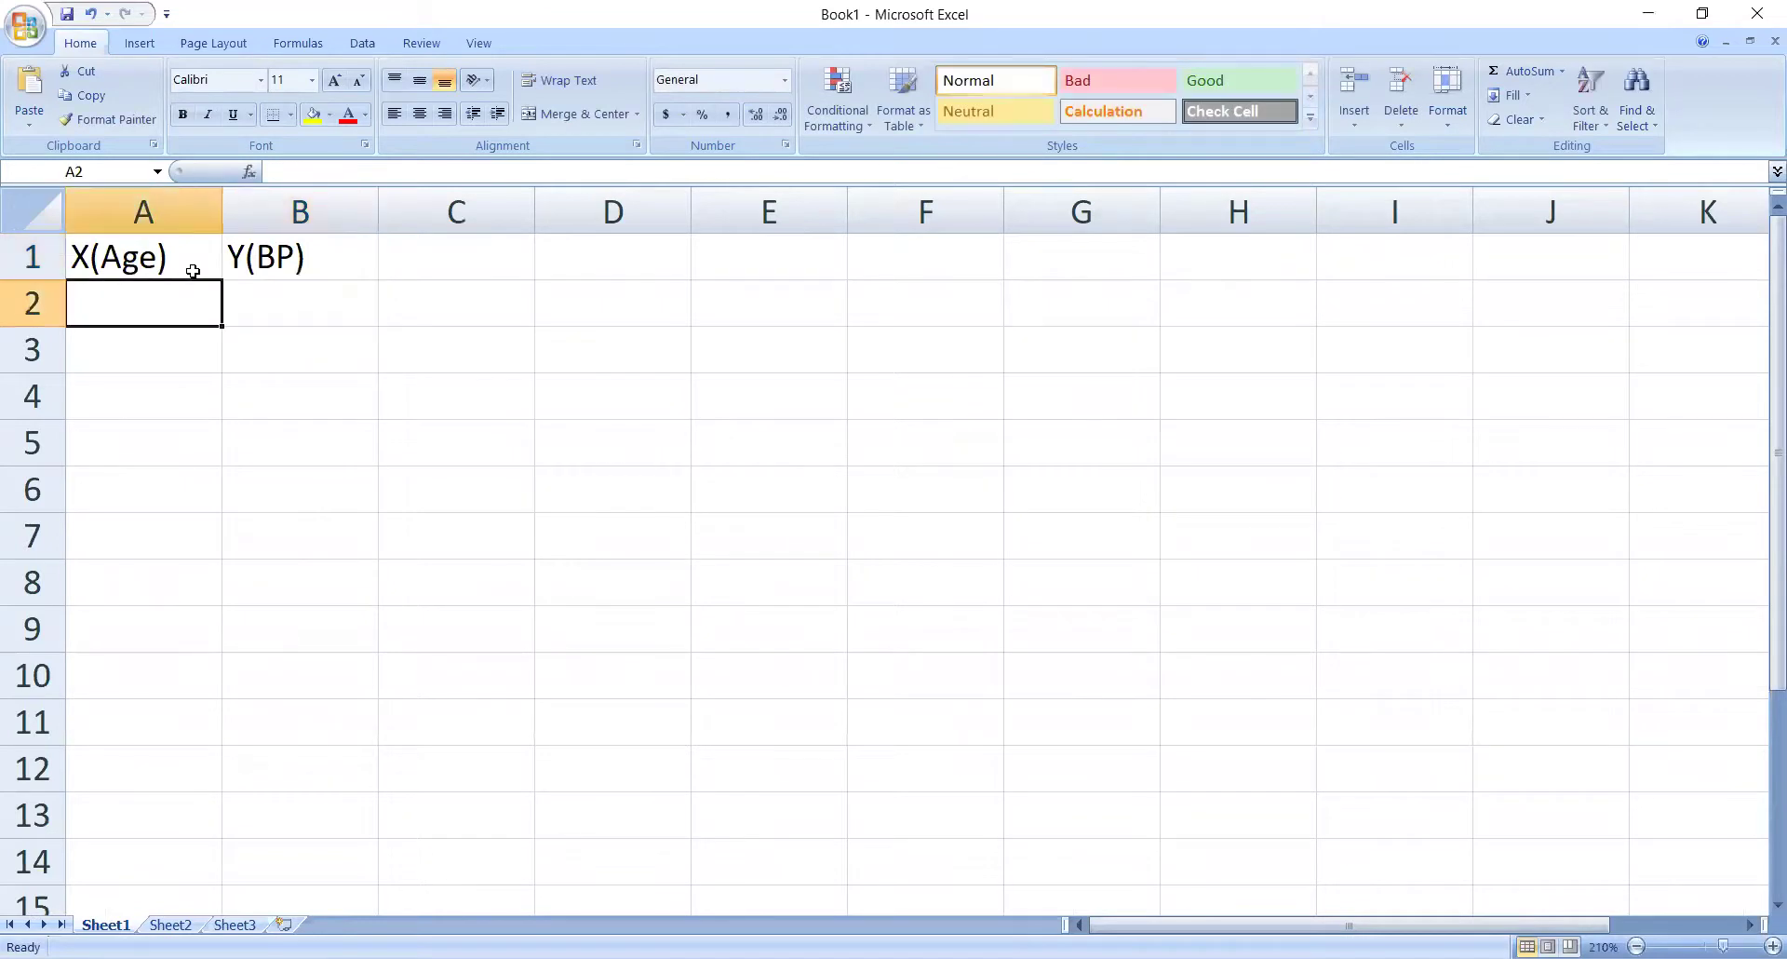
Enter the first five ages under X(Age) in A2:A6: 12, 23, 54, 26 and 48.
{"action": "type", "text": "12"}
{"action": "key", "text": "Return"}
{"action": "type", "text": "23"}
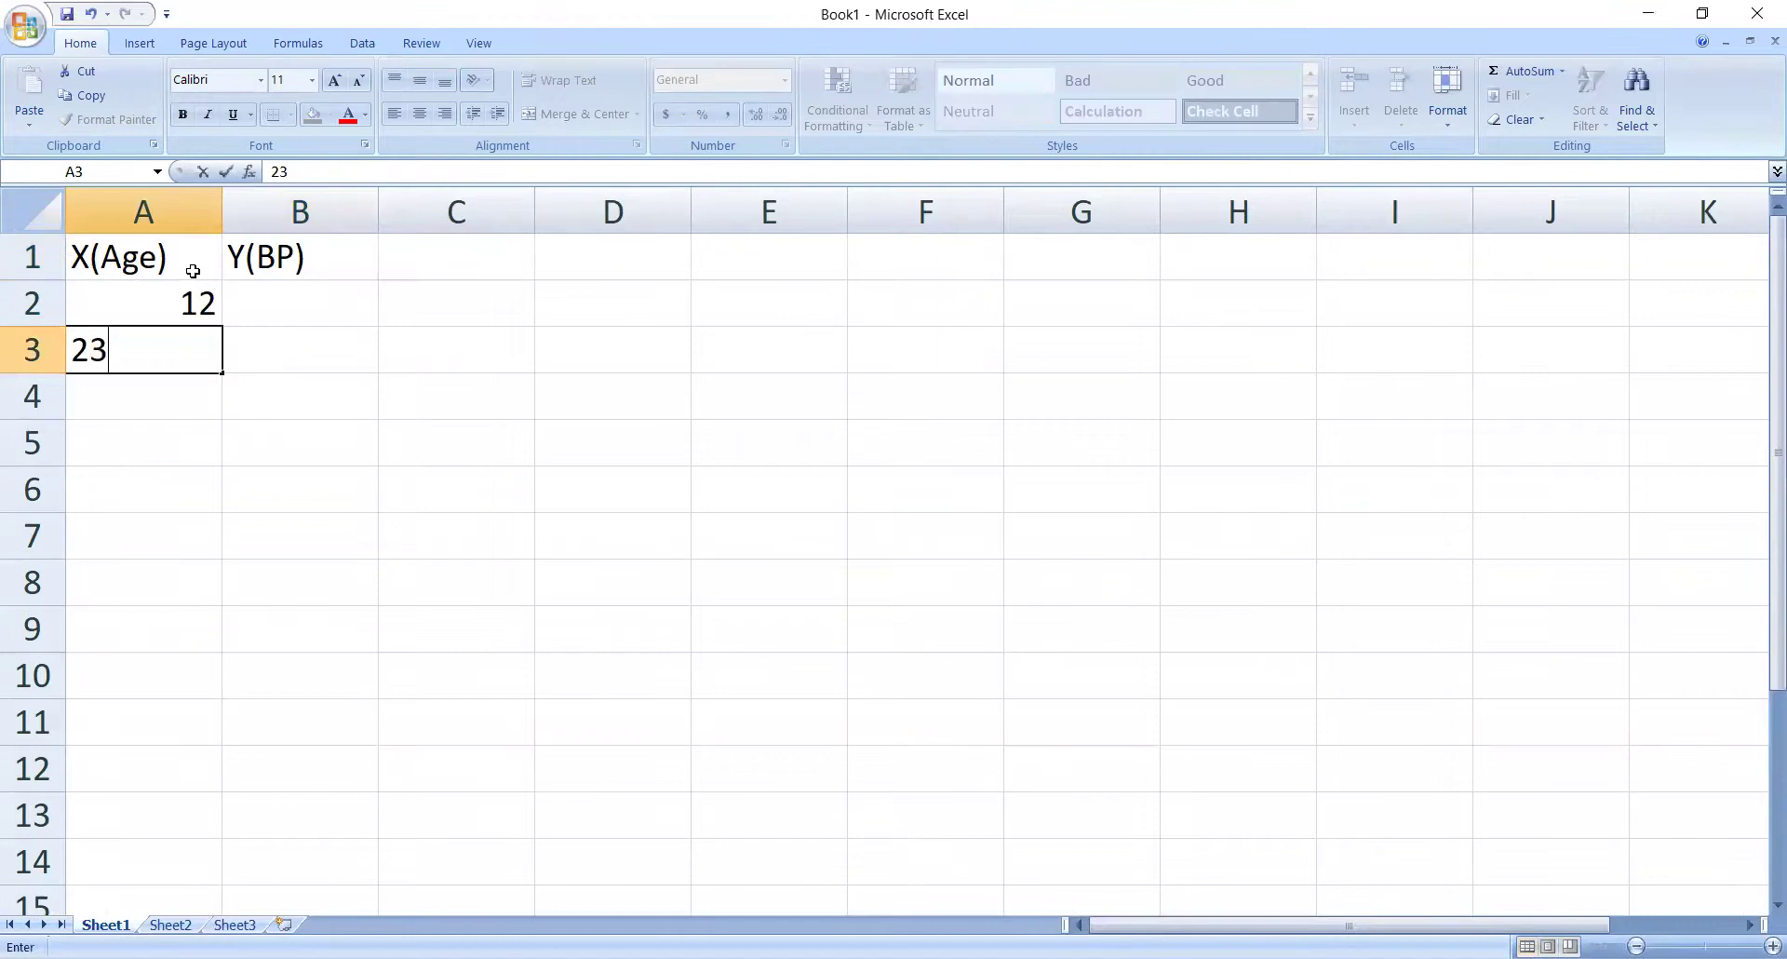
{"action": "key", "text": "Return"}
{"action": "type", "text": "54"}
{"action": "key", "text": "Return"}
{"action": "type", "text": "26"}
{"action": "key", "text": "Return"}
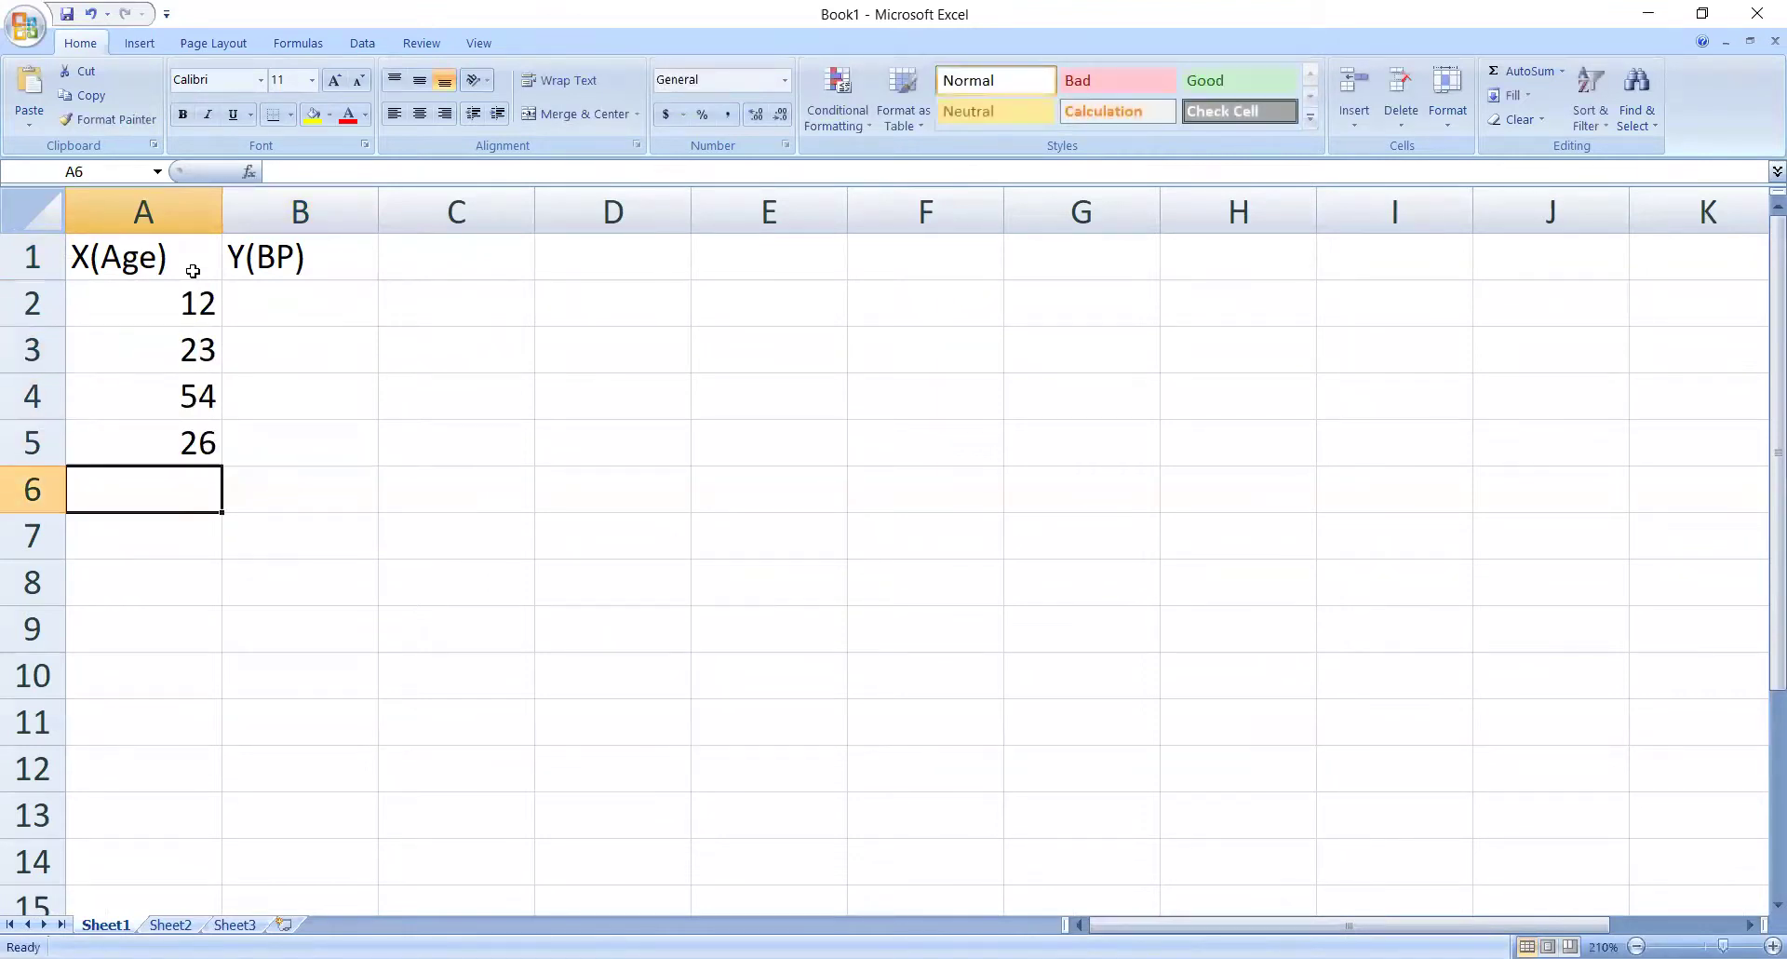
{"action": "type", "text": "48"}
{"action": "key", "text": "Return"}
Enter the remaining five ages in A7:A11: 26, 53, 48, 79 and 17.
{"action": "type", "text": "2"}
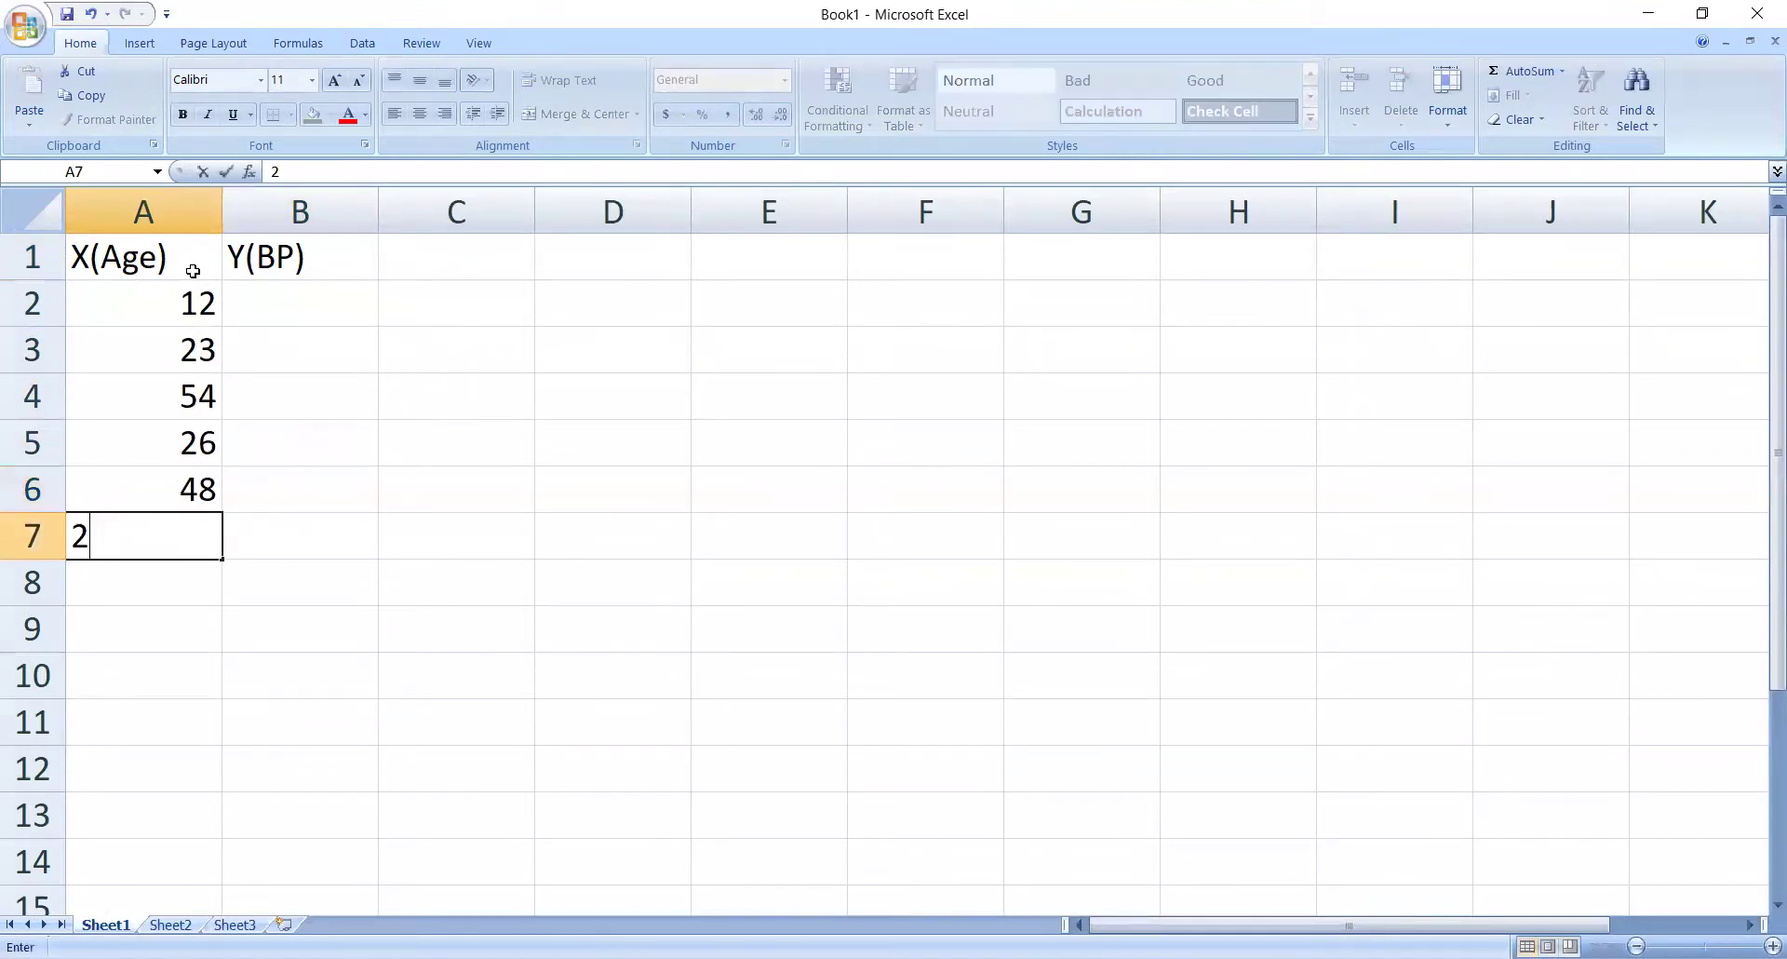
{"action": "type", "text": "6"}
{"action": "key", "text": "Return"}
{"action": "type", "text": "53"}
{"action": "key", "text": "Return"}
{"action": "type", "text": "48"}
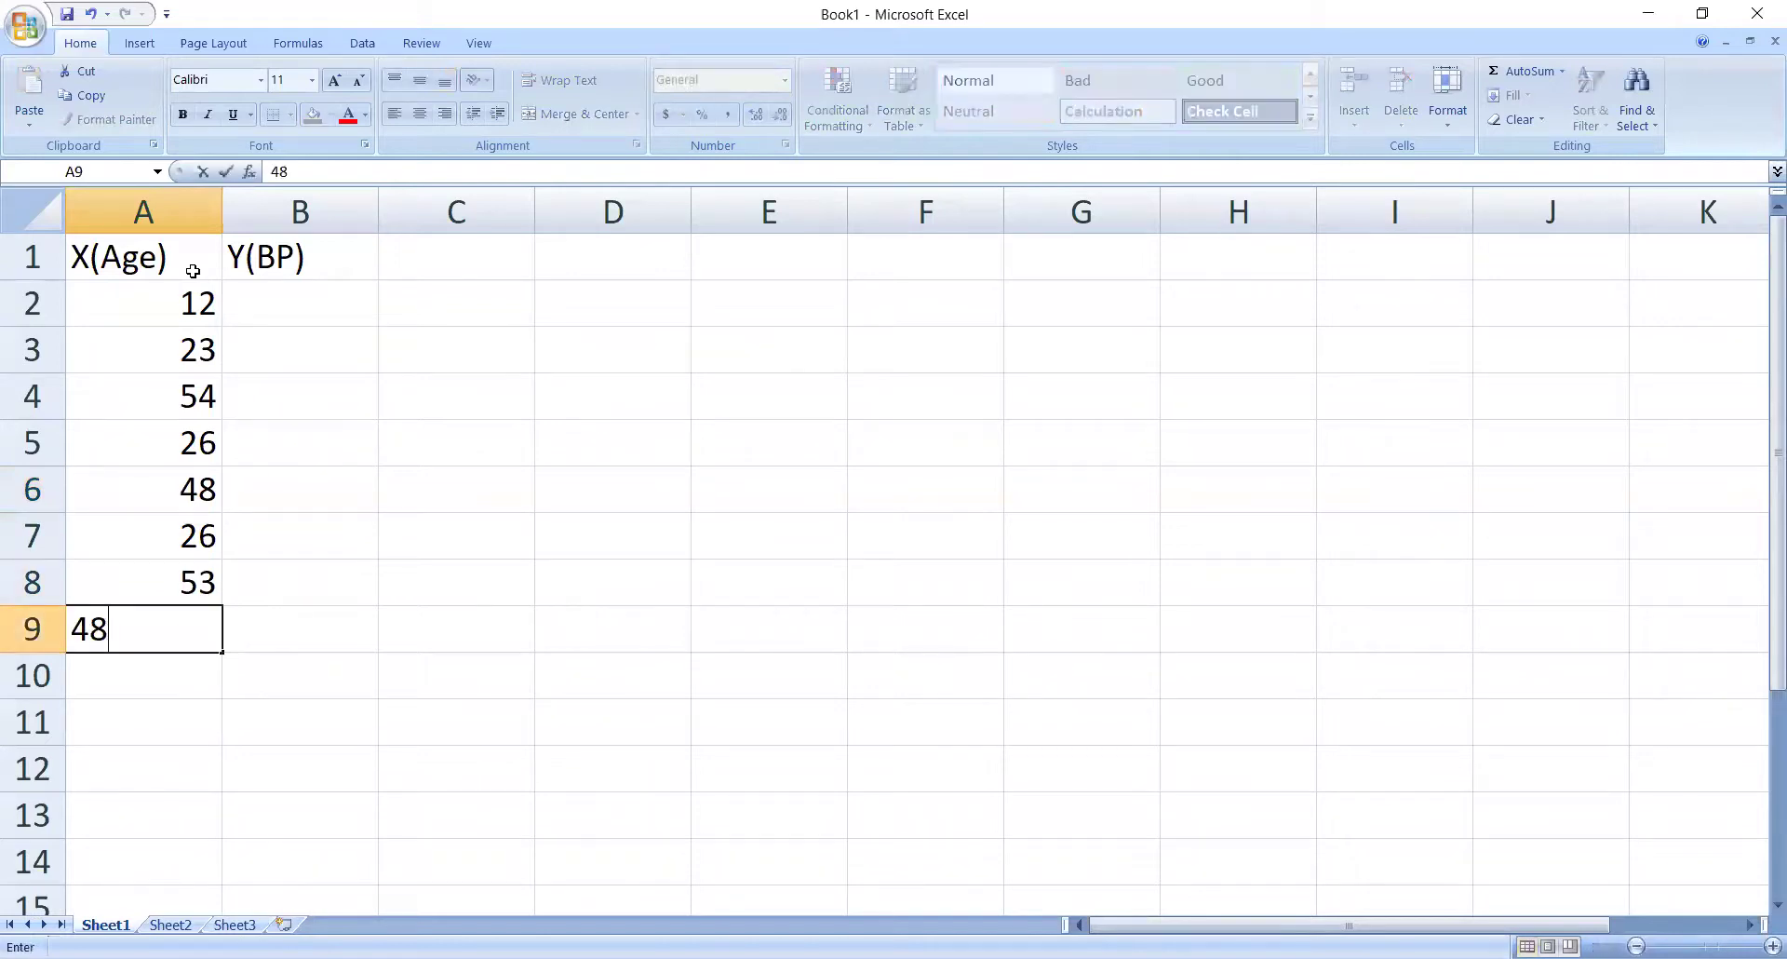
{"action": "key", "text": "Return"}
{"action": "type", "text": "79"}
{"action": "key", "text": "Return"}
{"action": "type", "text": "17"}
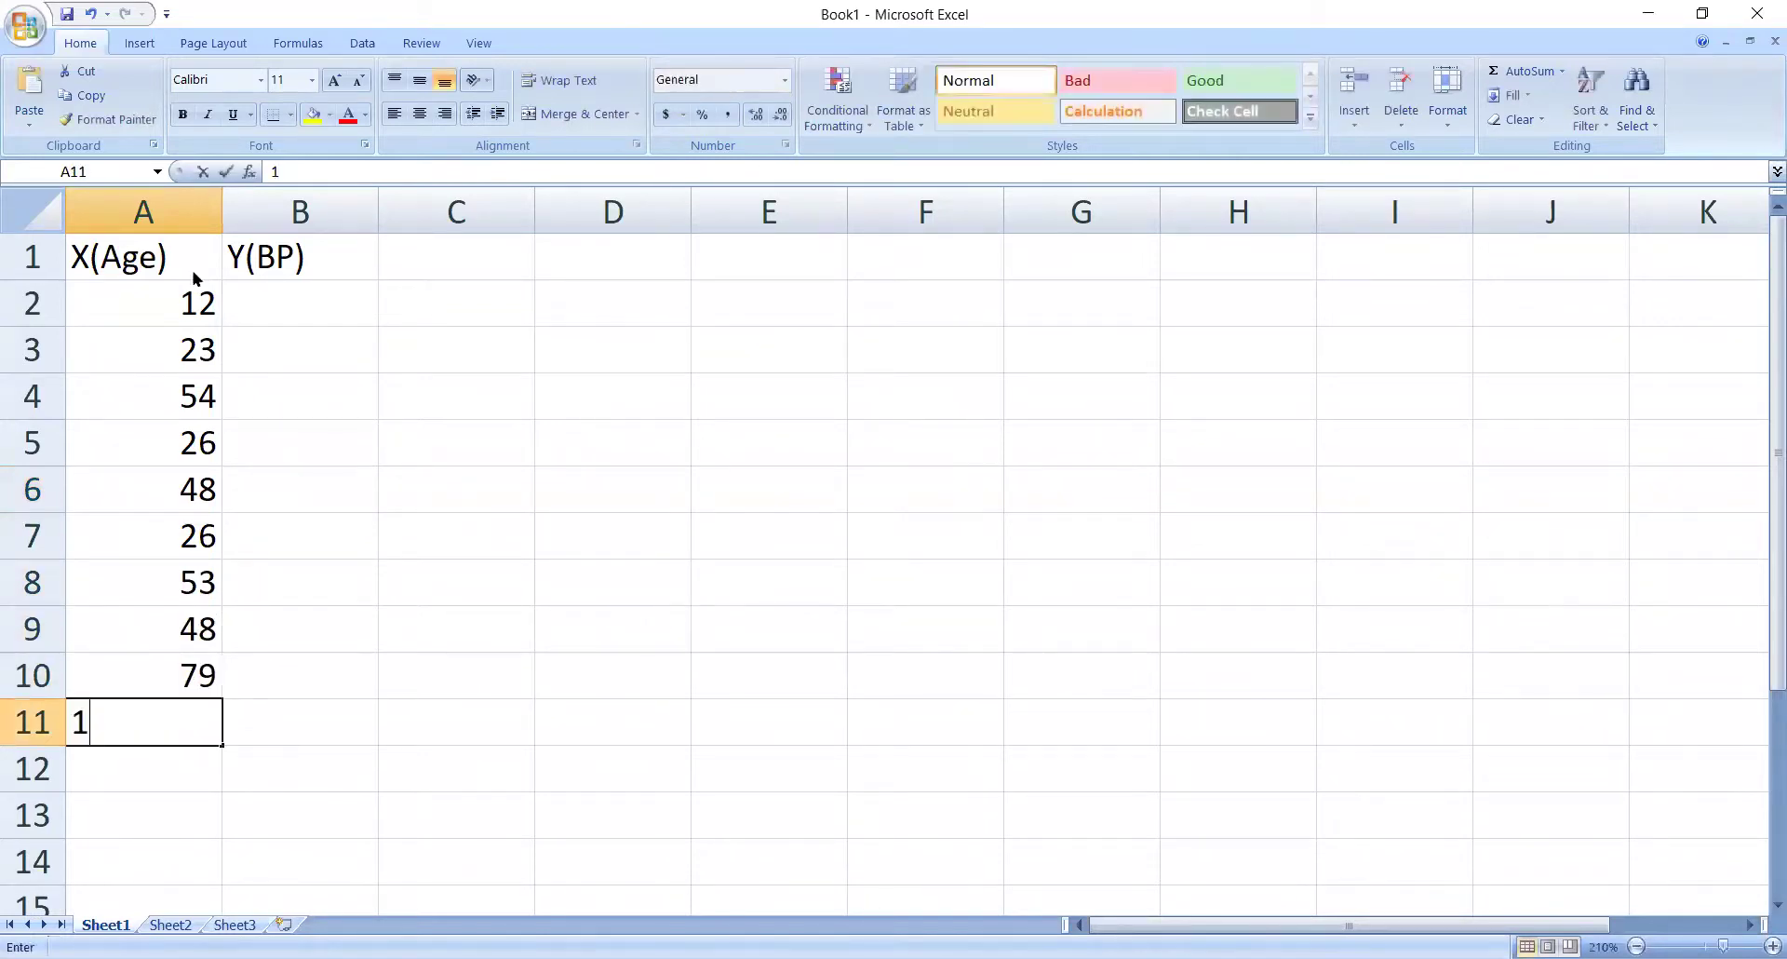
{"action": "key", "text": "Tab"}
Enter the first five blood pressure values under Y(BP) in B2:B6: 81, 82, 83, 81 and 86.
{"action": "key", "text": "Up"}
{"action": "key", "text": "Up"}
{"action": "key", "text": "Up"}
{"action": "key", "text": "Up"}
{"action": "key", "text": "Up"}
{"action": "key", "text": "Up"}
{"action": "key", "text": "Up"}
{"action": "key", "text": "Up"}
{"action": "key", "text": "Up"}
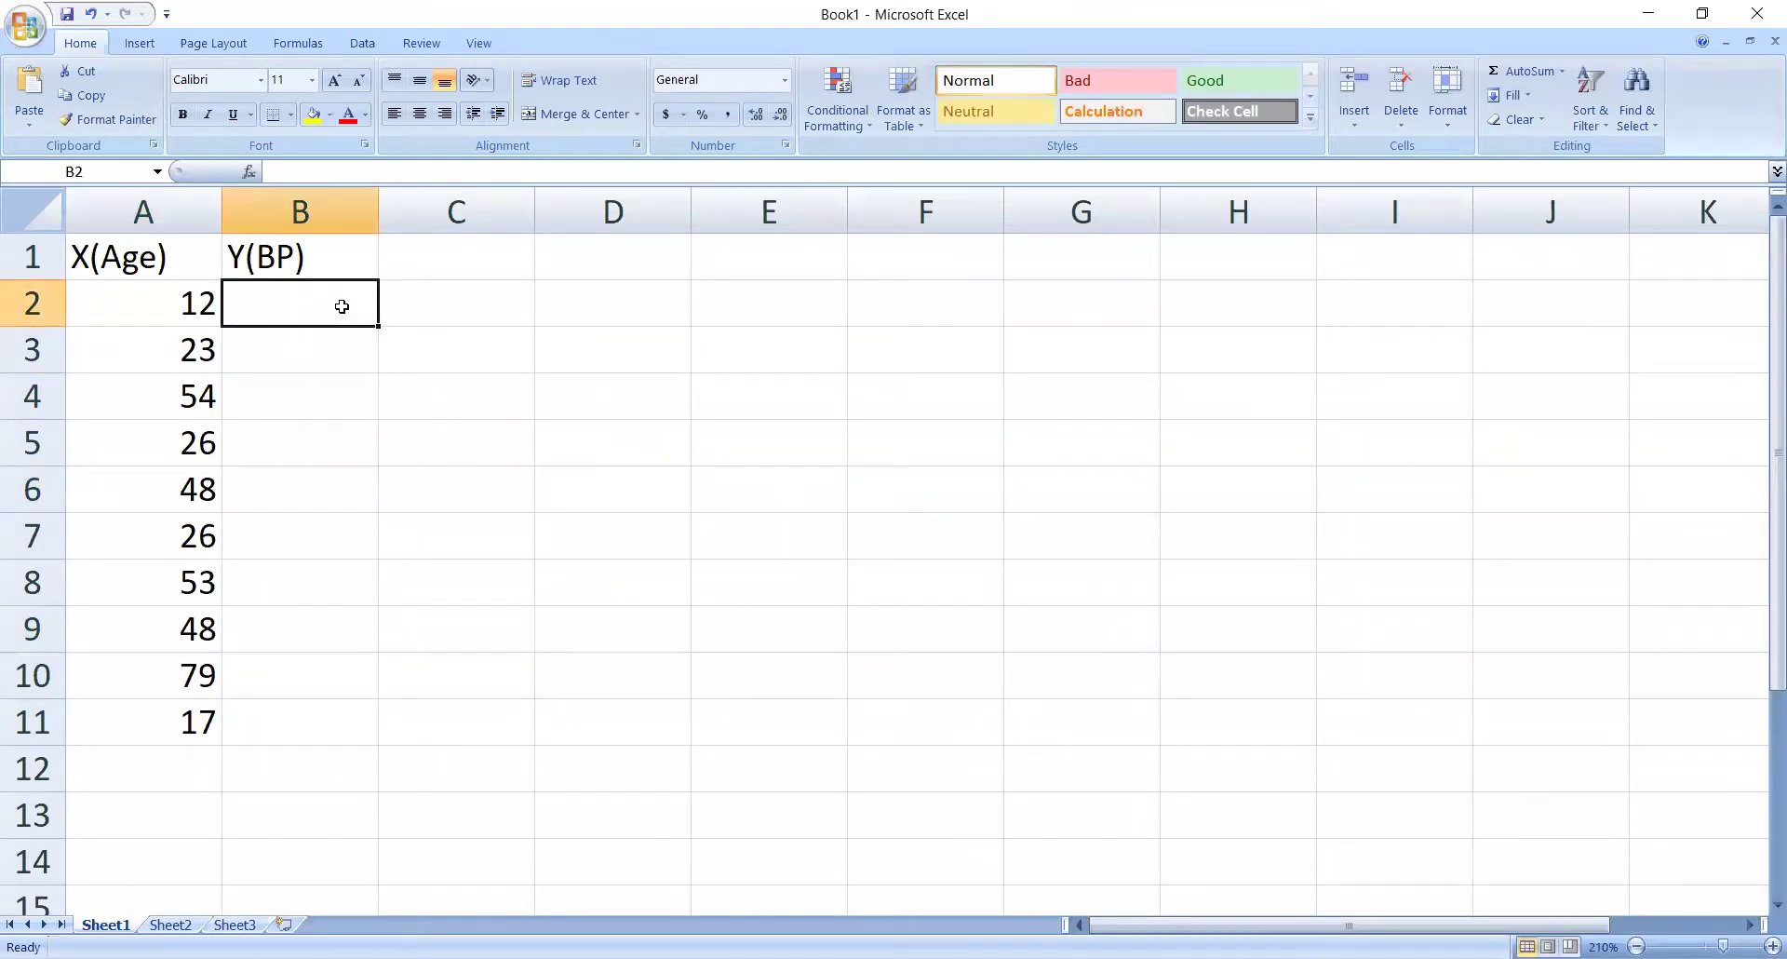
{"action": "type", "text": "81"}
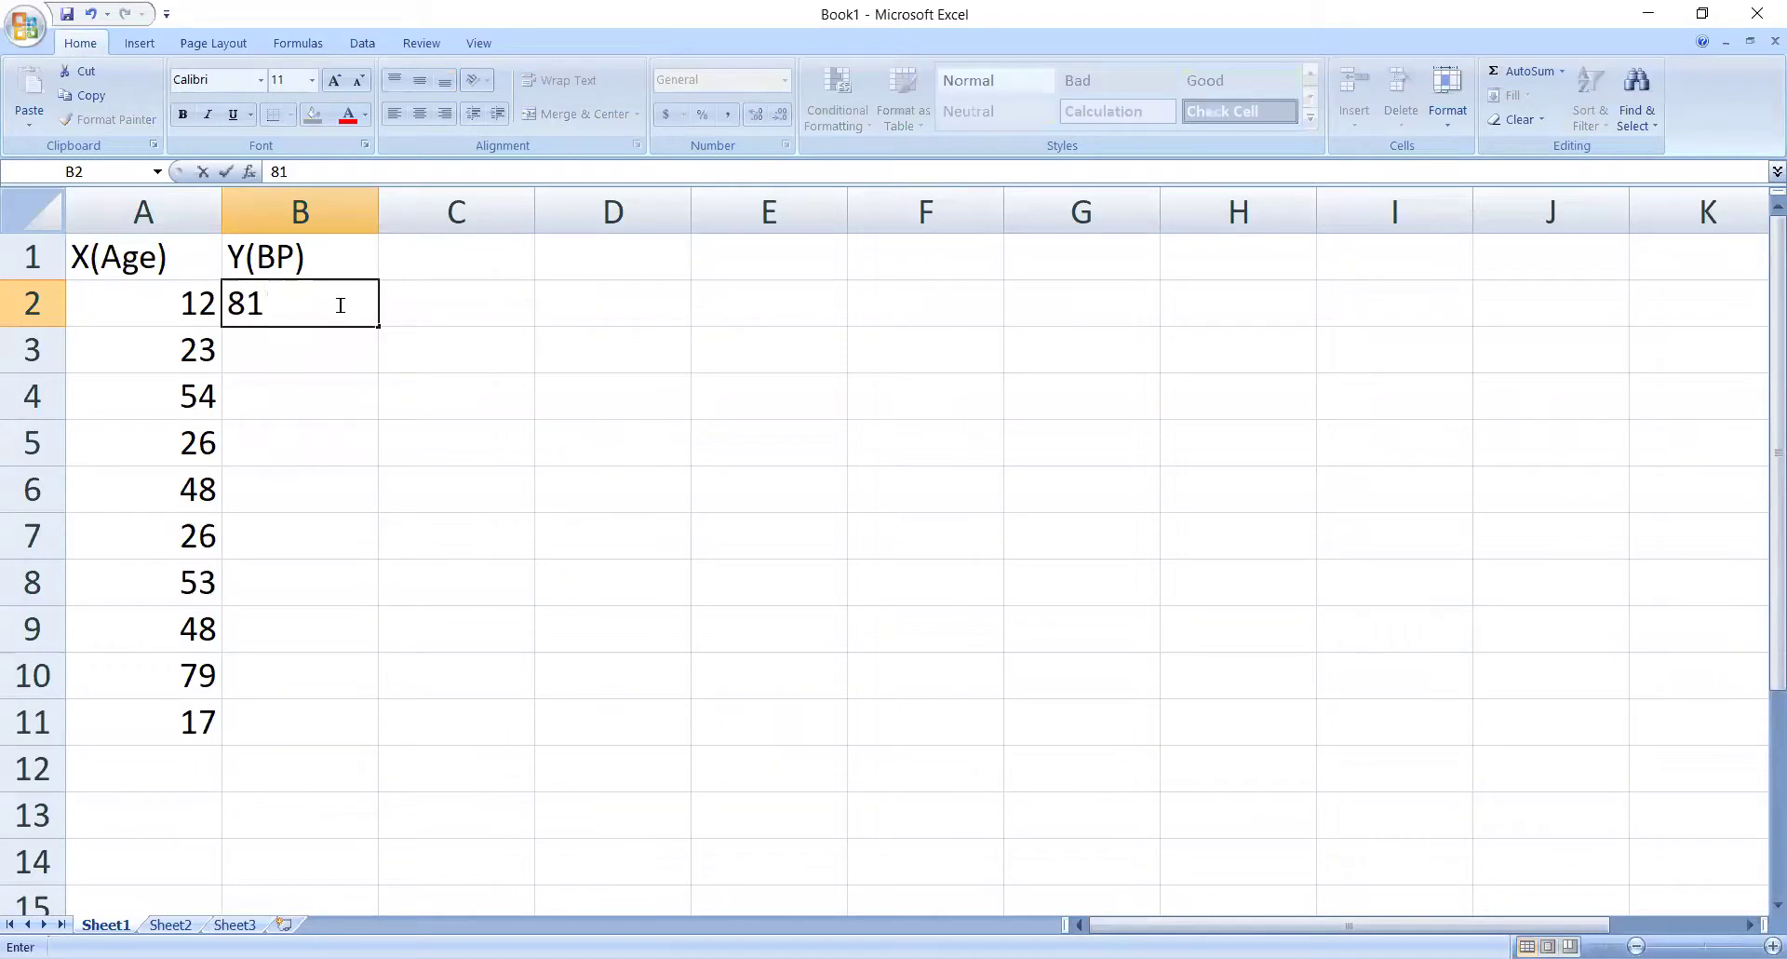
{"action": "key", "text": "Return"}
{"action": "type", "text": "82"}
{"action": "key", "text": "Tab"}
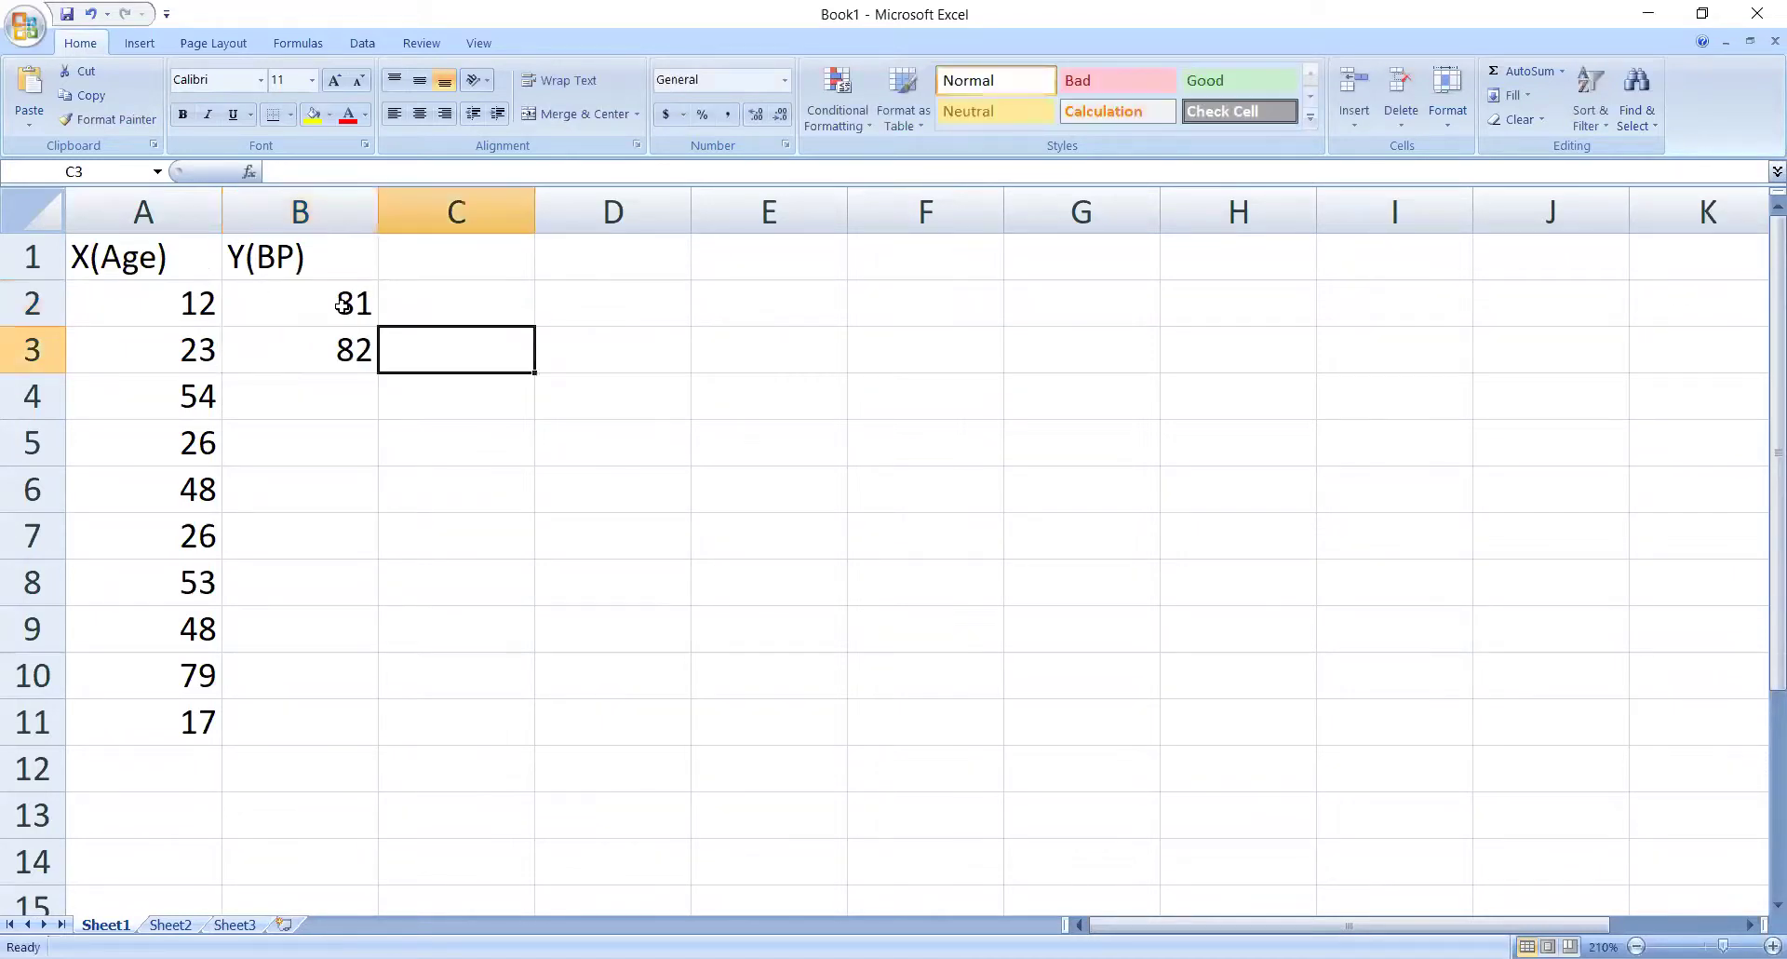
{"action": "key", "text": "Return"}
{"action": "type", "text": "83"}
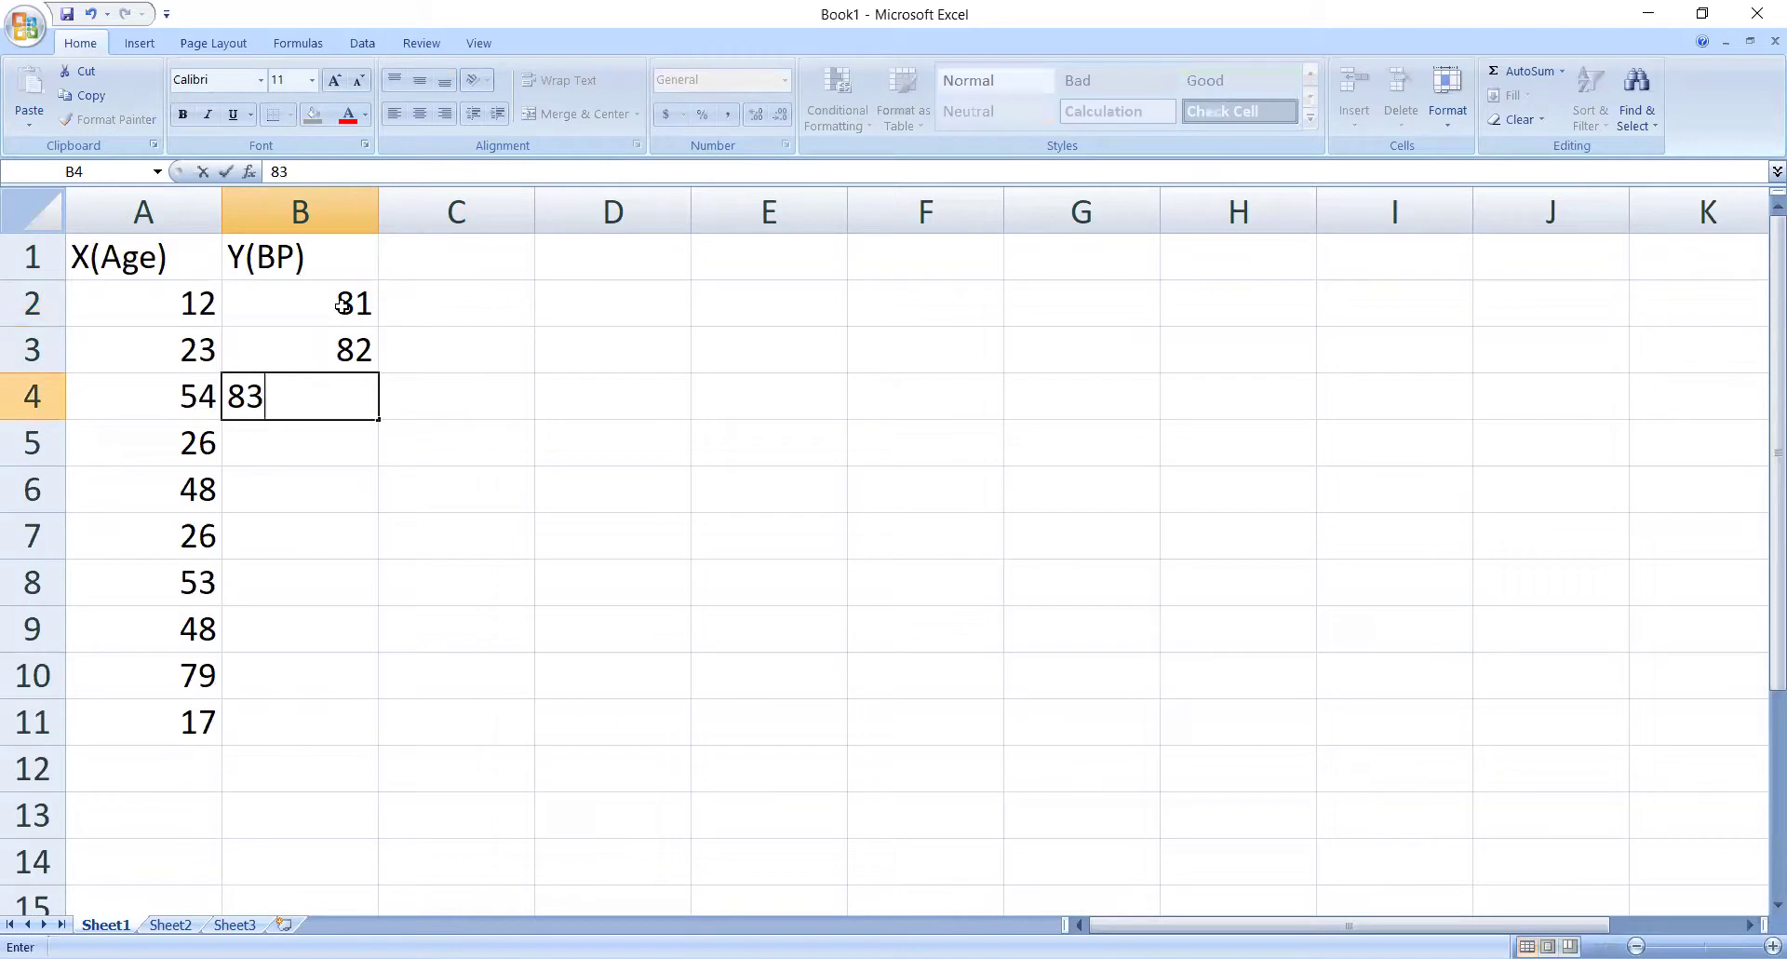
{"action": "key", "text": "Return"}
{"action": "type", "text": "81"}
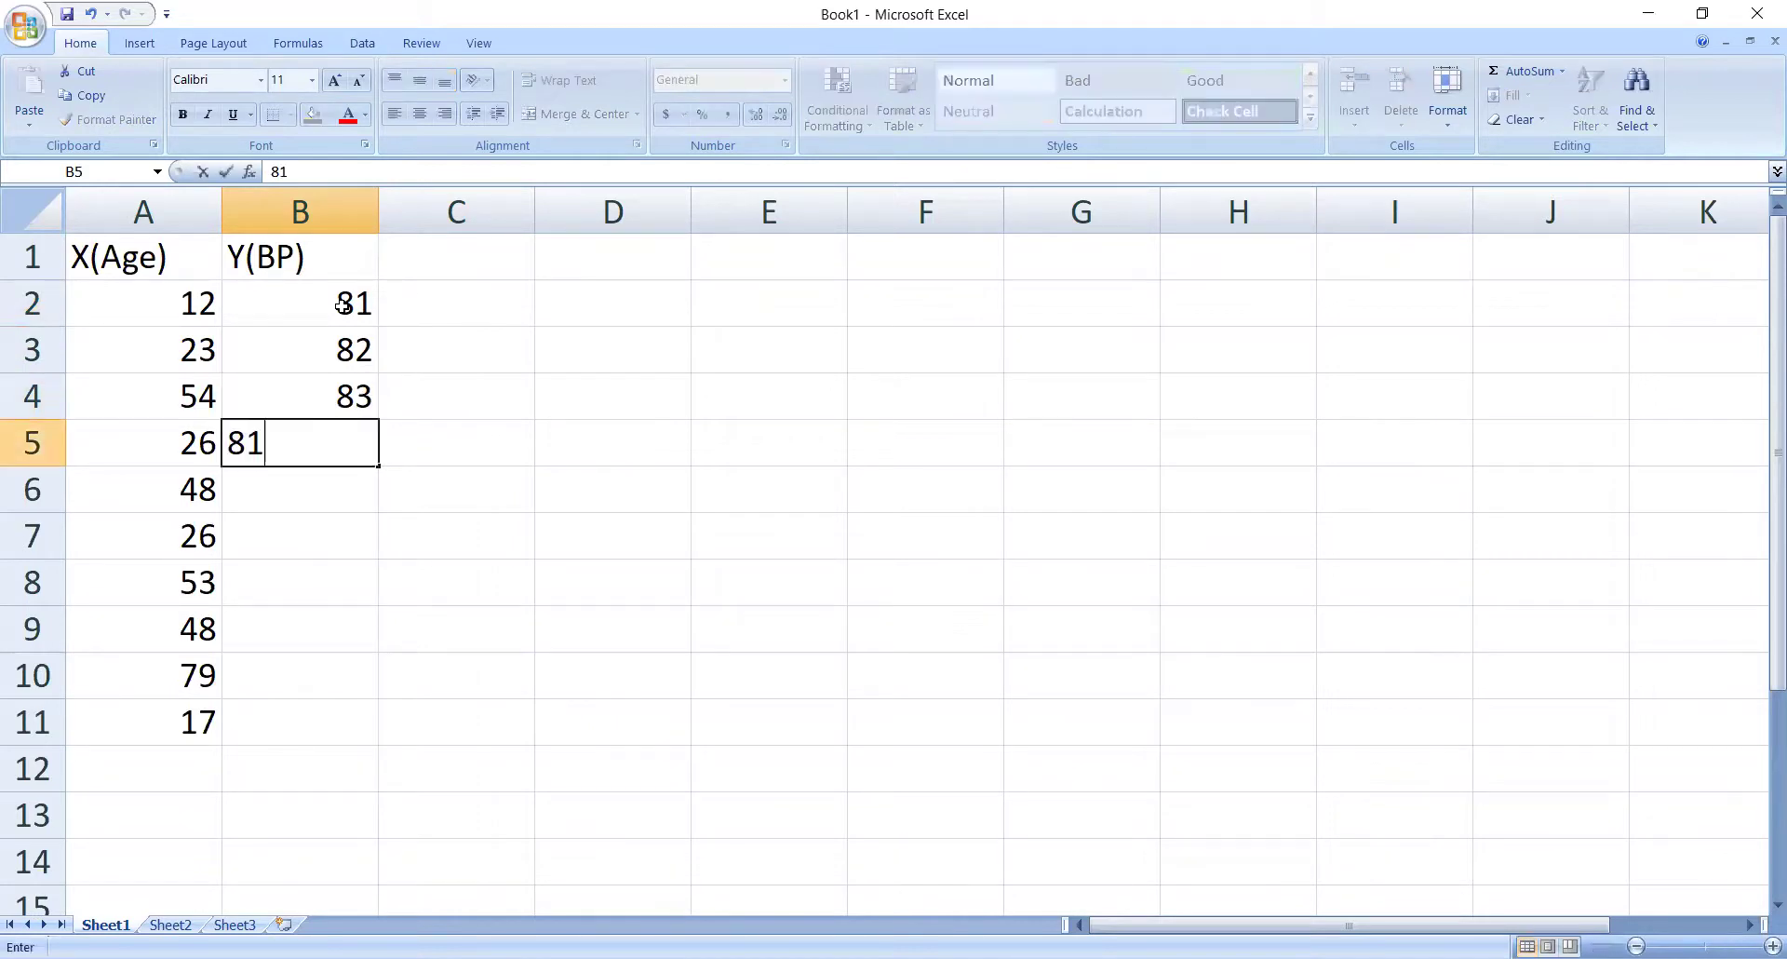
{"action": "key", "text": "Return"}
{"action": "type", "text": "86"}
{"action": "key", "text": "Return"}
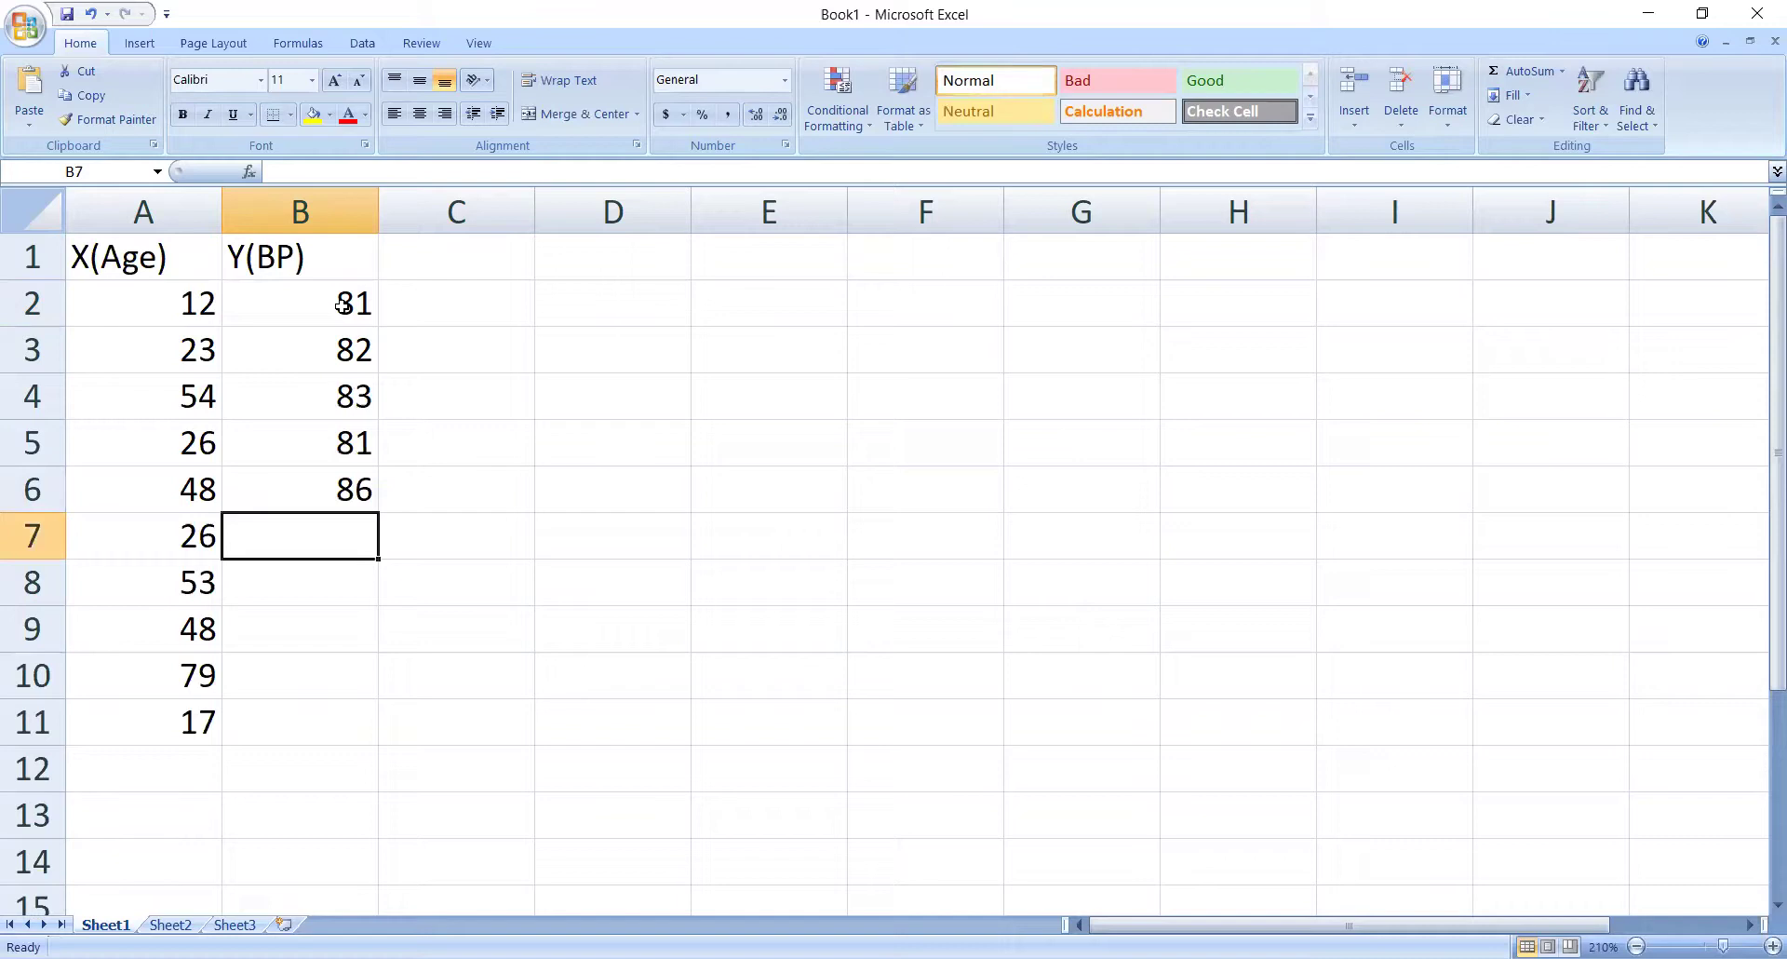
Enter the remaining five blood pressure values in B7:B11: 82, 85, 82, 90 and 80.
{"action": "type", "text": "82"}
{"action": "key", "text": "Return"}
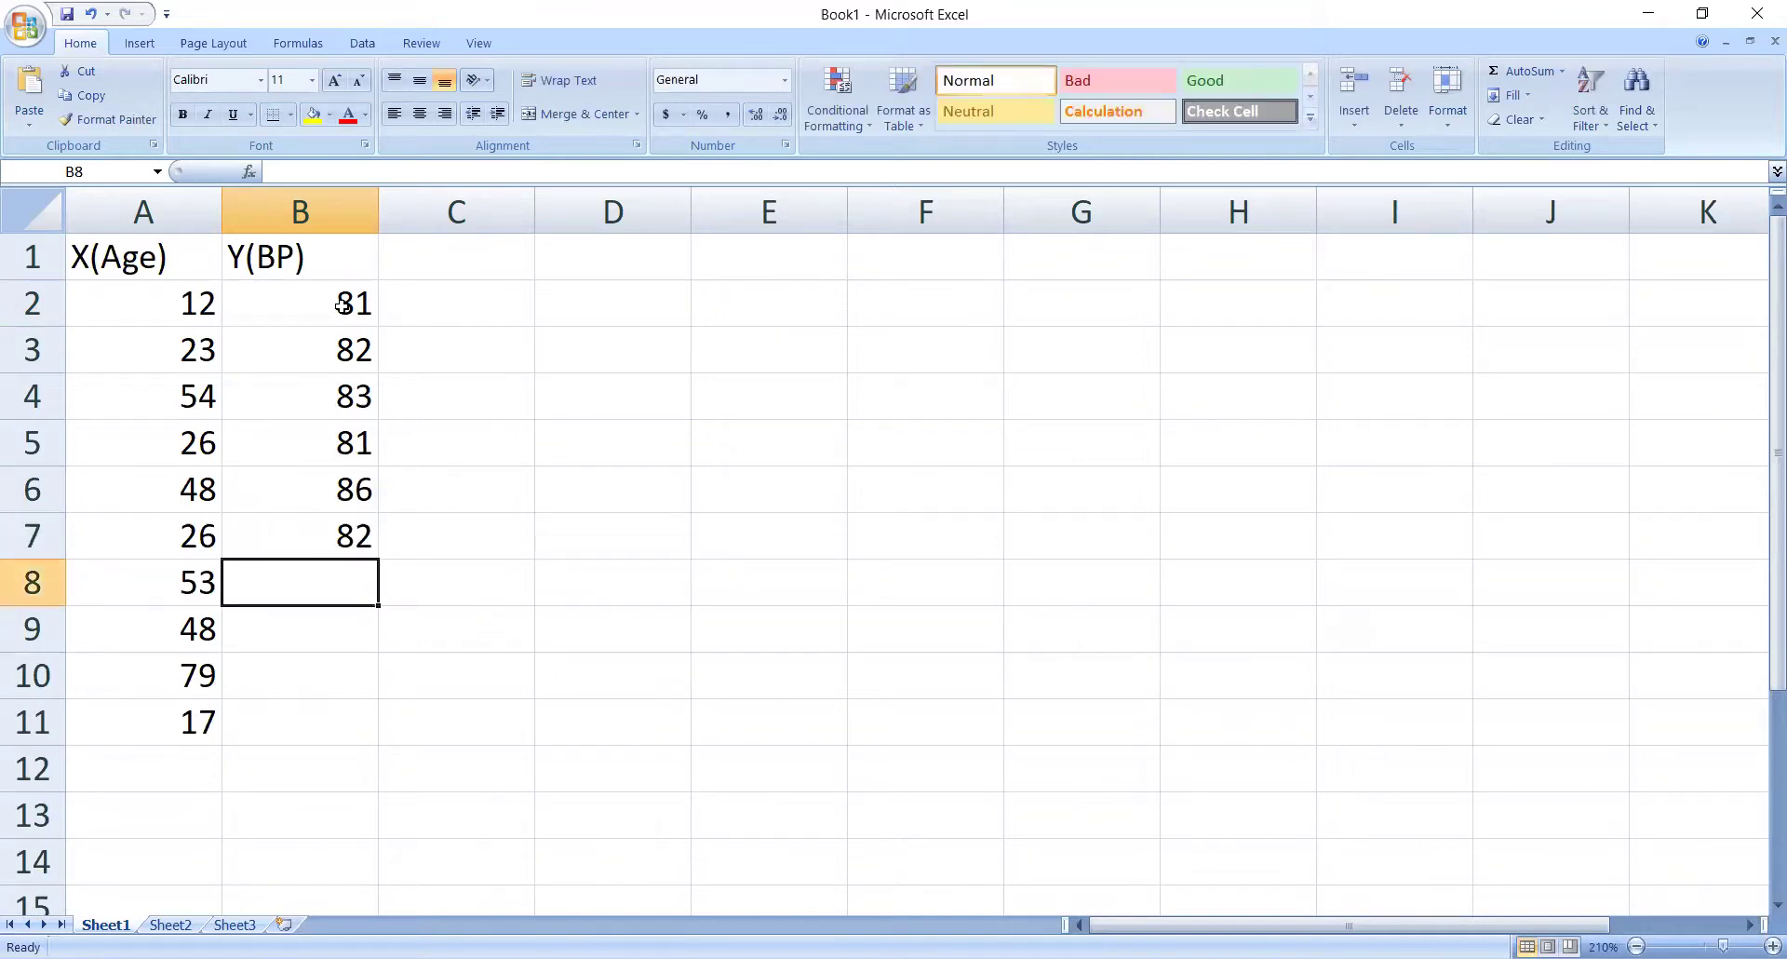
{"action": "type", "text": "85"}
{"action": "key", "text": "Return"}
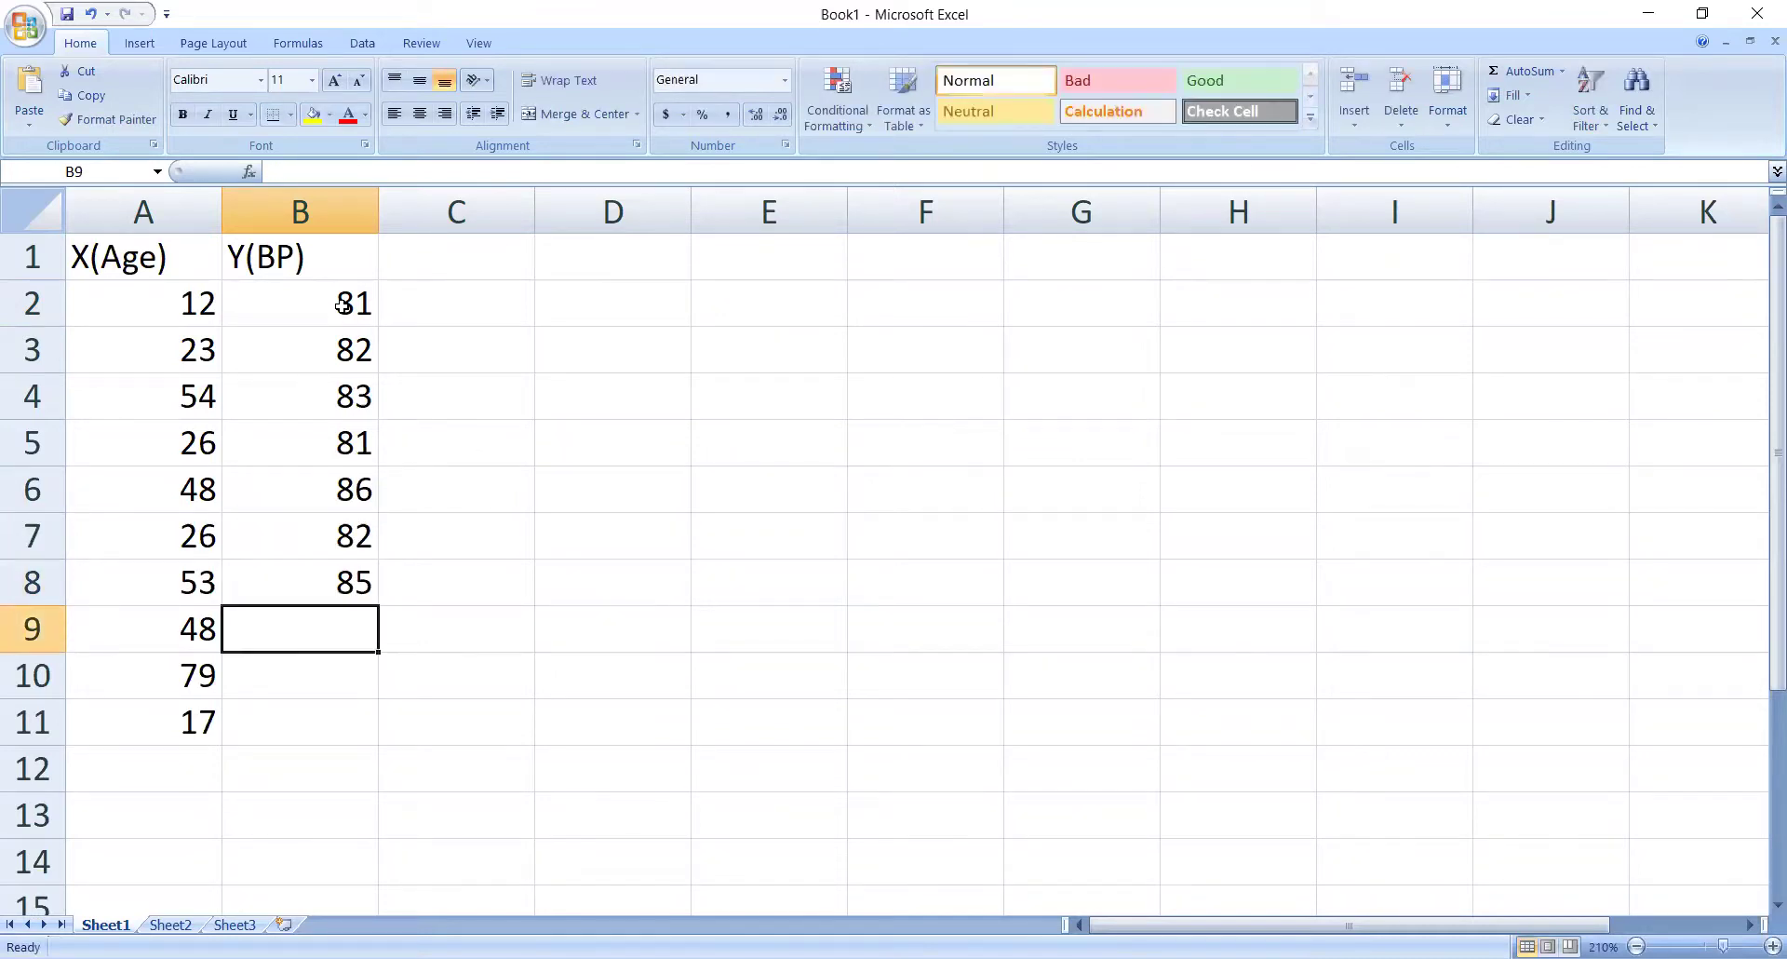
{"action": "type", "text": "8"}
{"action": "key", "text": "BackSpace"}
{"action": "type", "text": "90"}
{"action": "key", "text": "BackSpace"}
{"action": "key", "text": "BackSpace"}
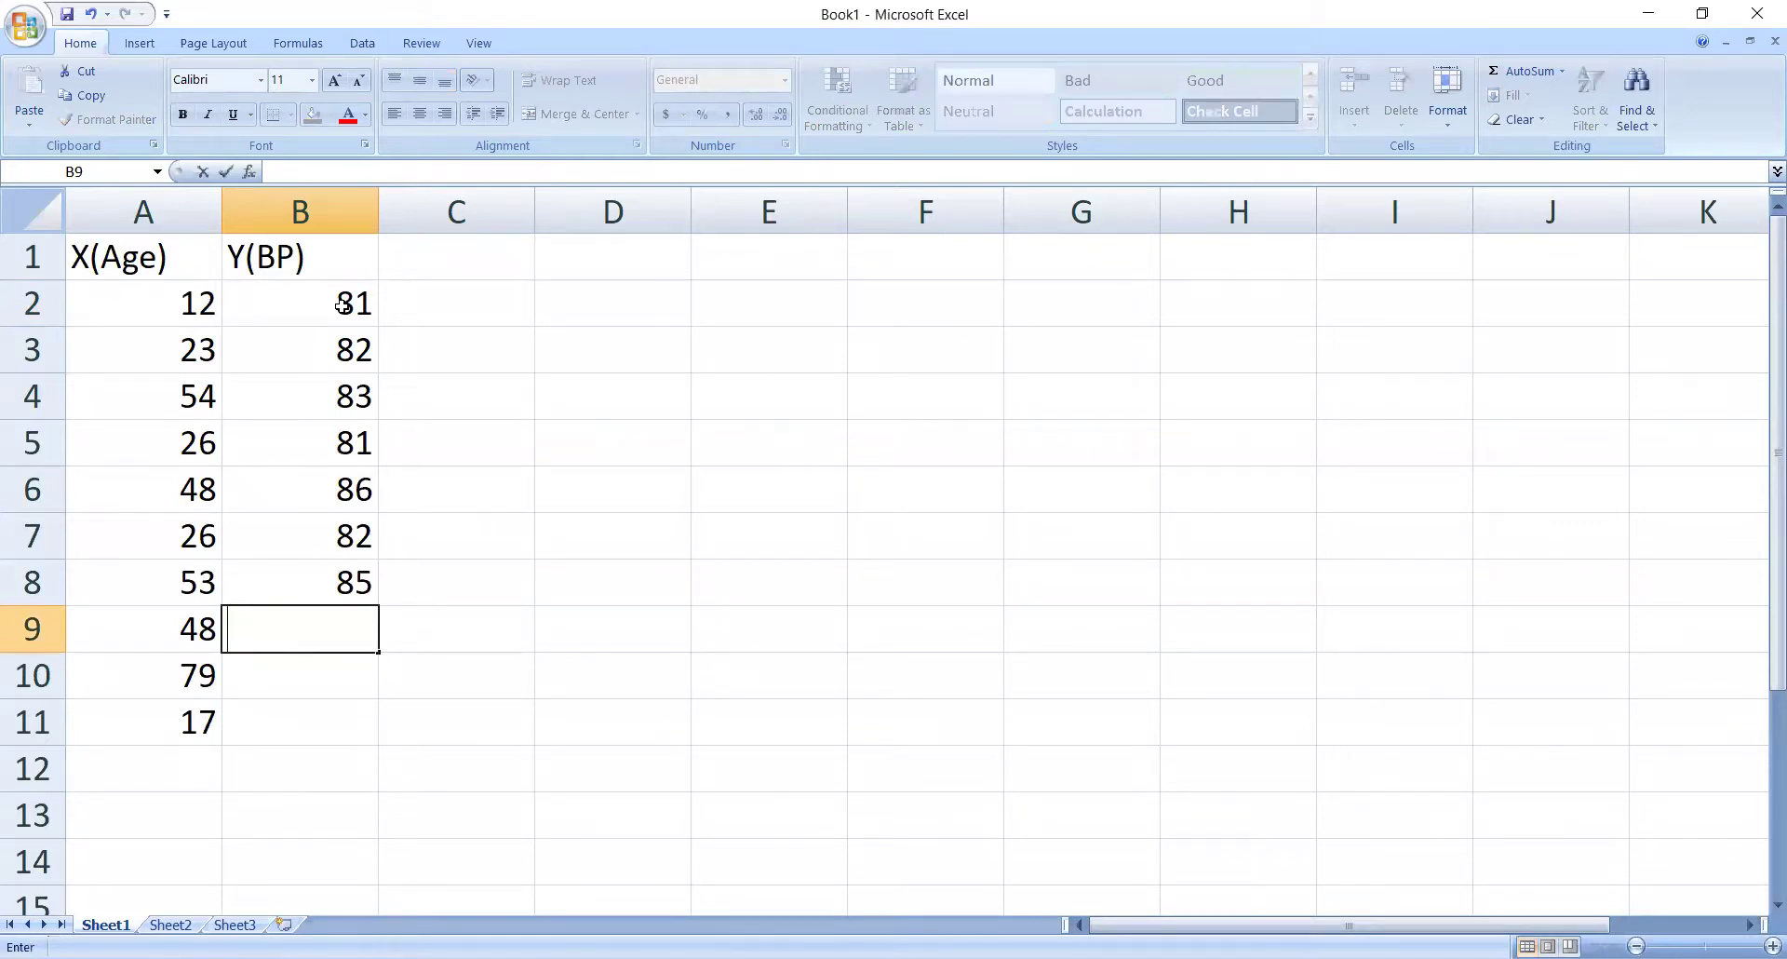
{"action": "type", "text": "82"}
{"action": "key", "text": "Return"}
{"action": "type", "text": "90"}
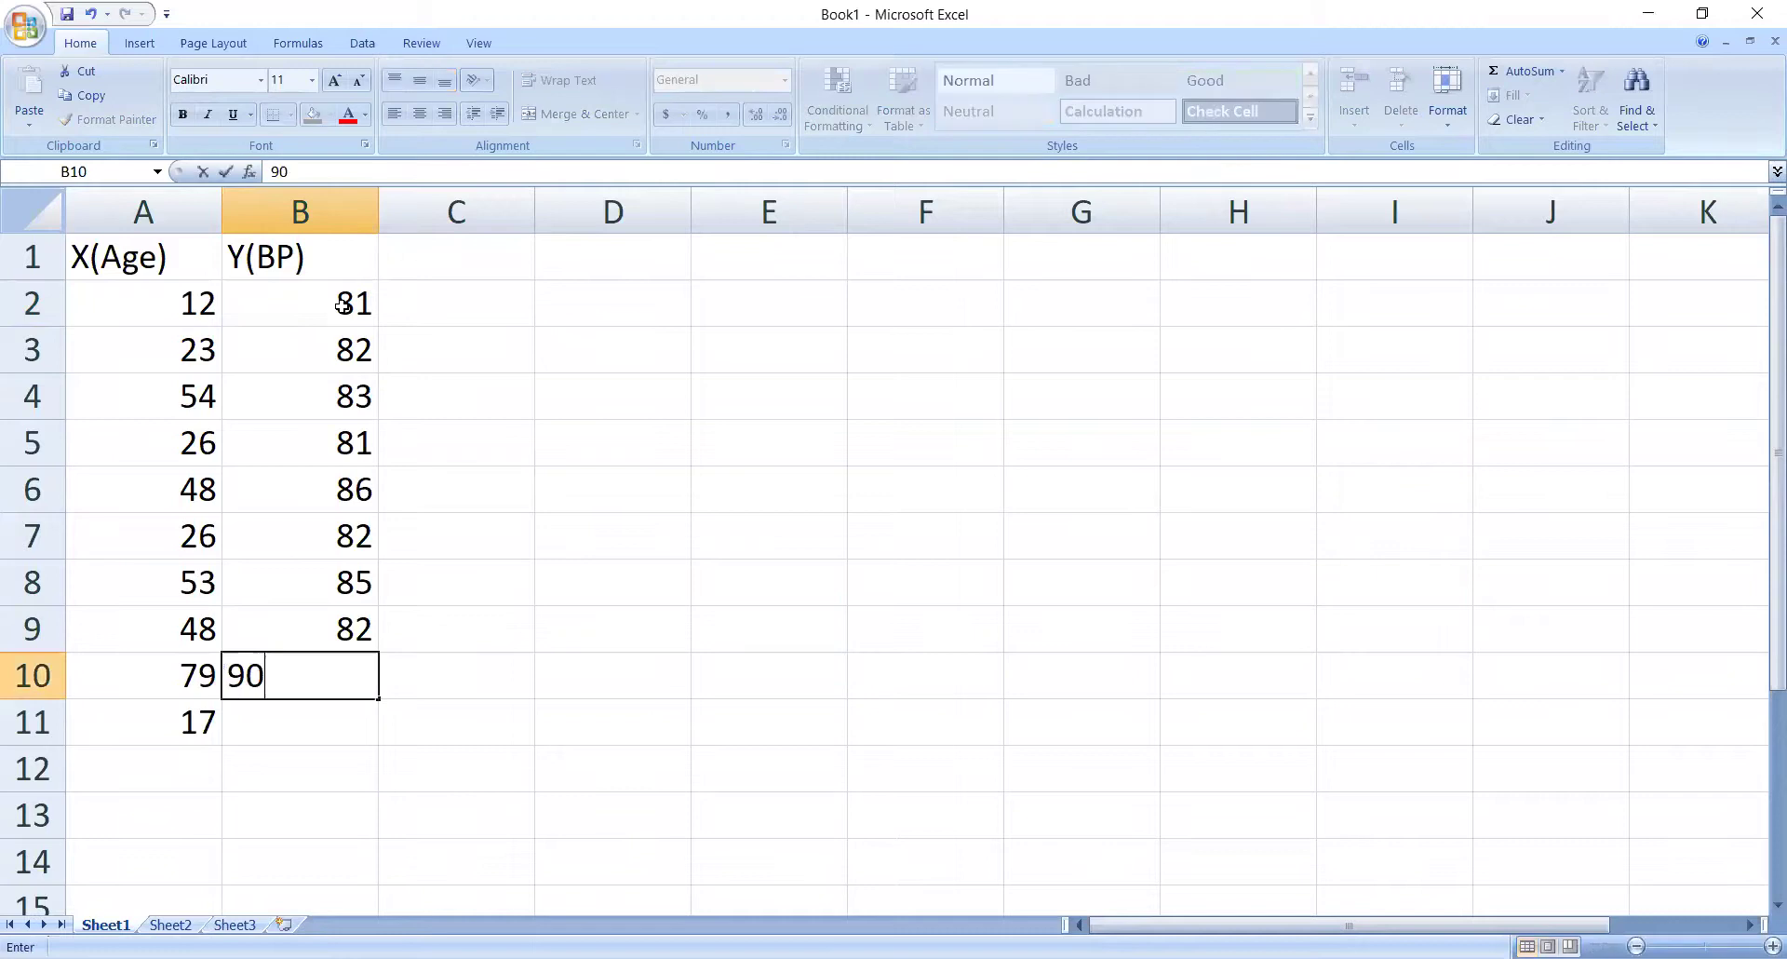
{"action": "key", "text": "Return"}
{"action": "type", "text": "80"}
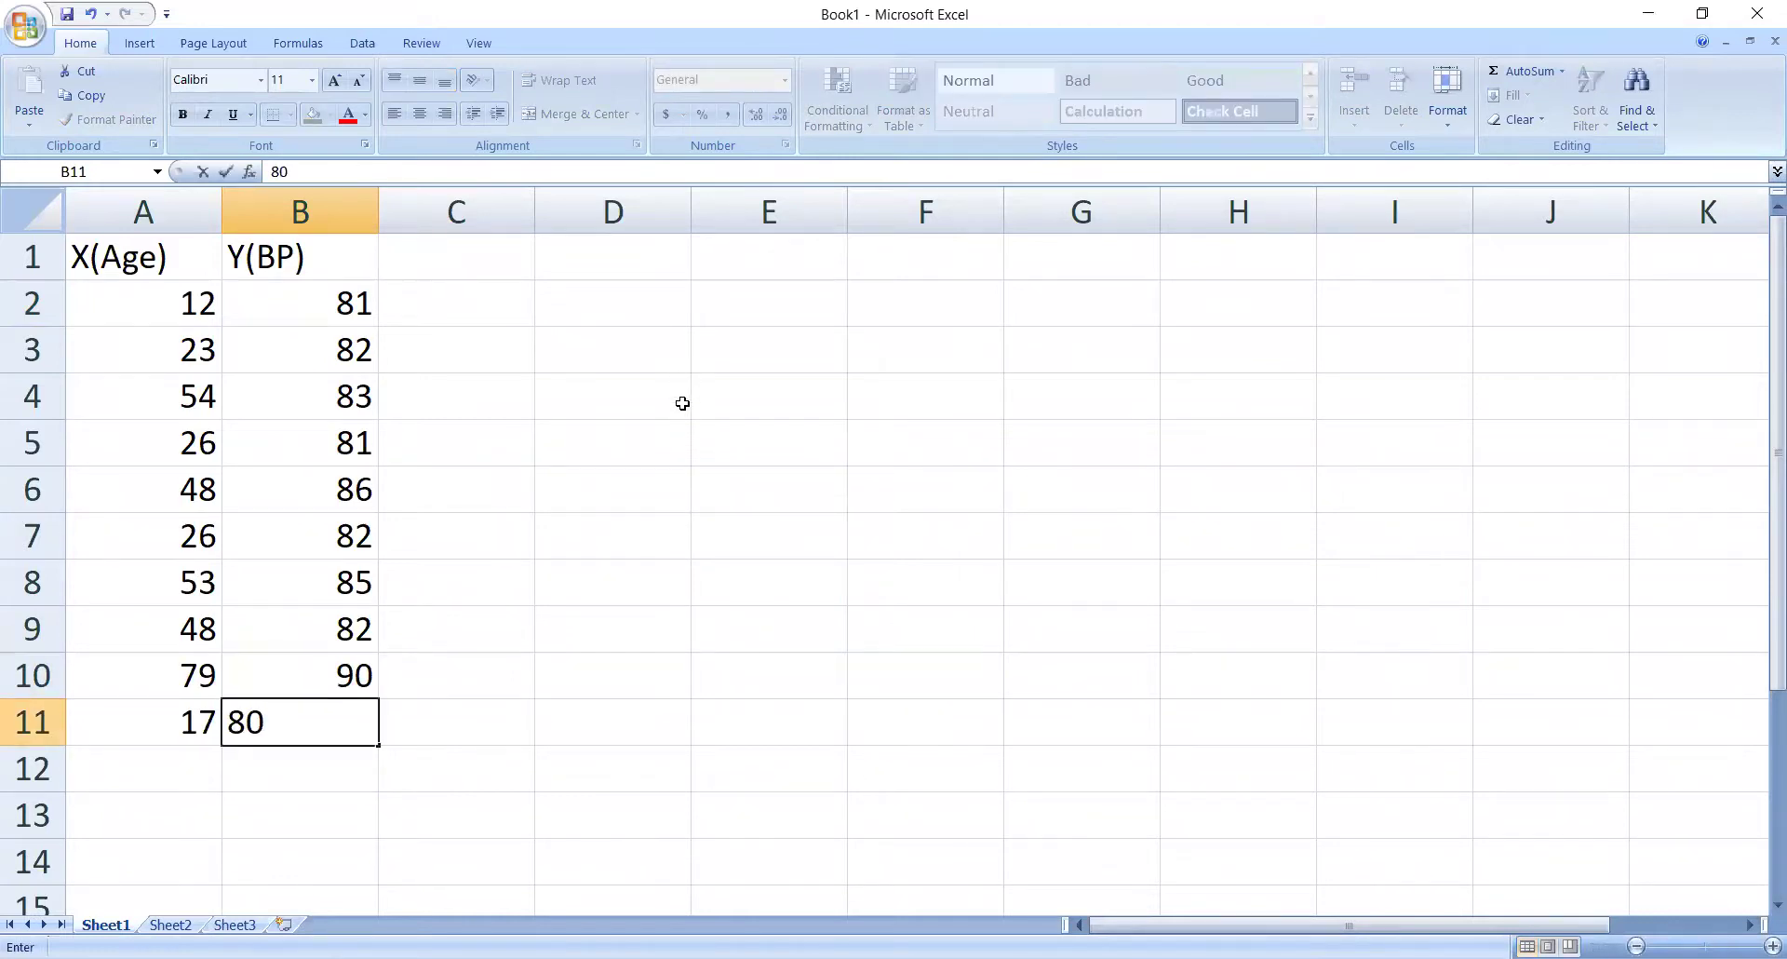
{"action": "left_click", "coordinate": [682, 404]}
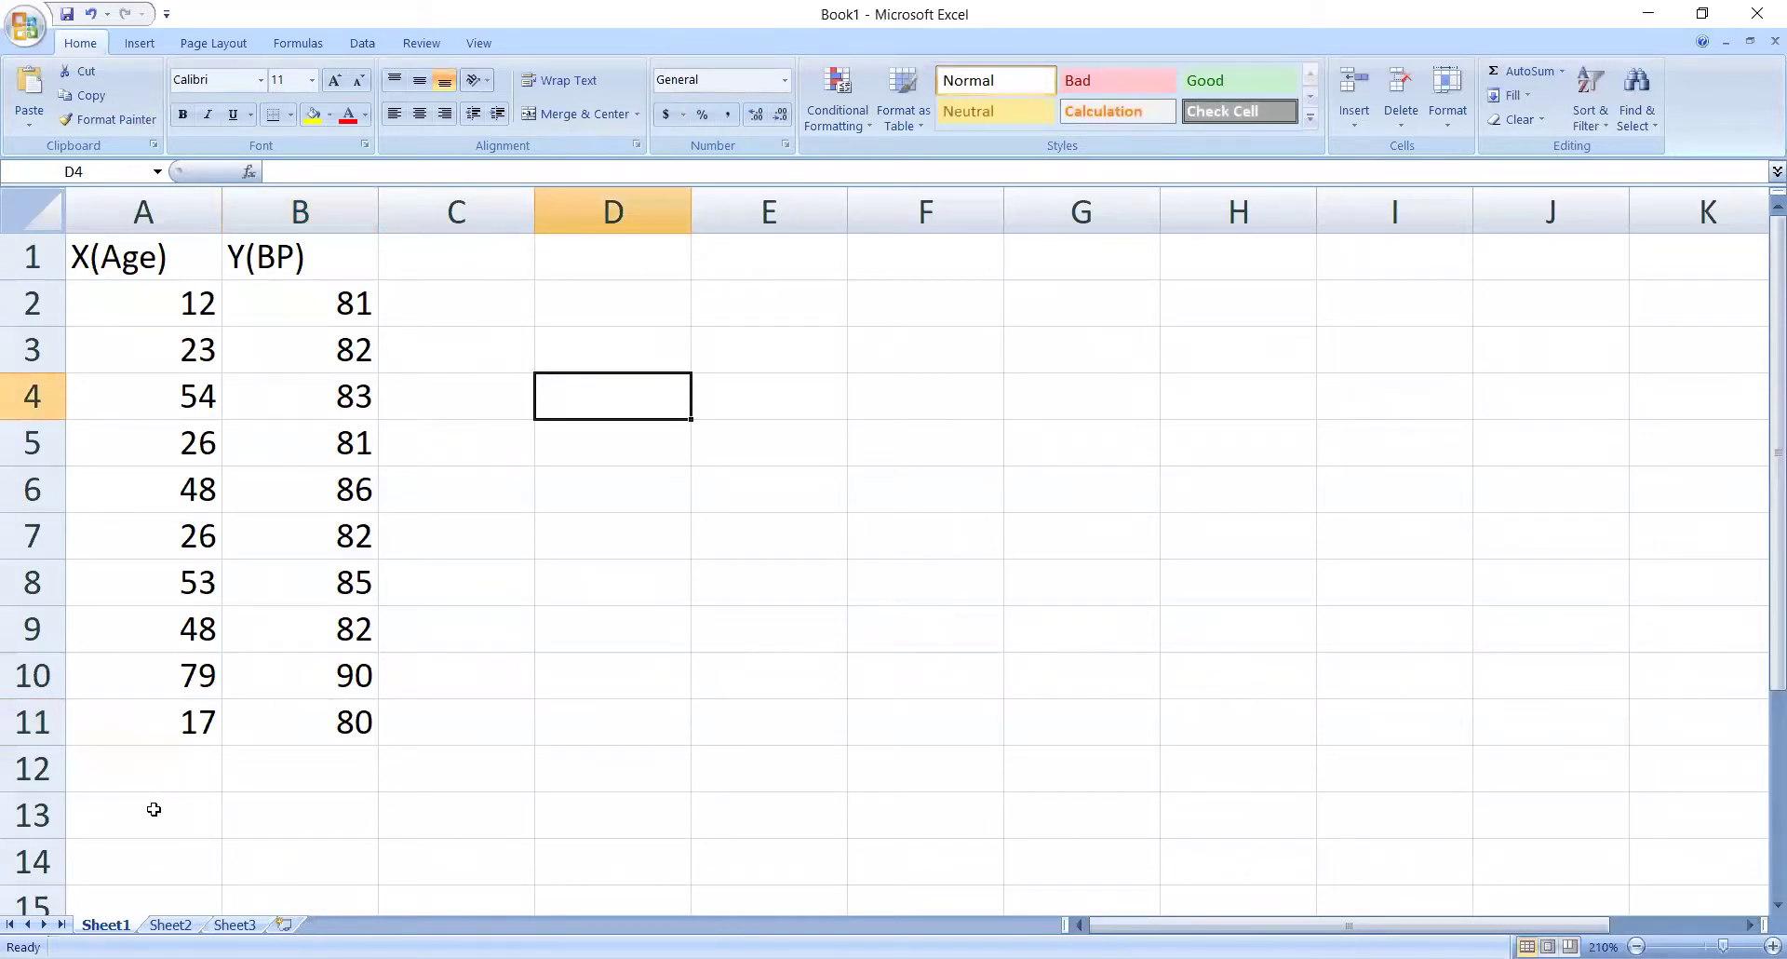
Insert a blank column before the X(Age) column.
{"action": "left_click", "coordinate": [143, 210]}
{"action": "right_click", "coordinate": [155, 213]}
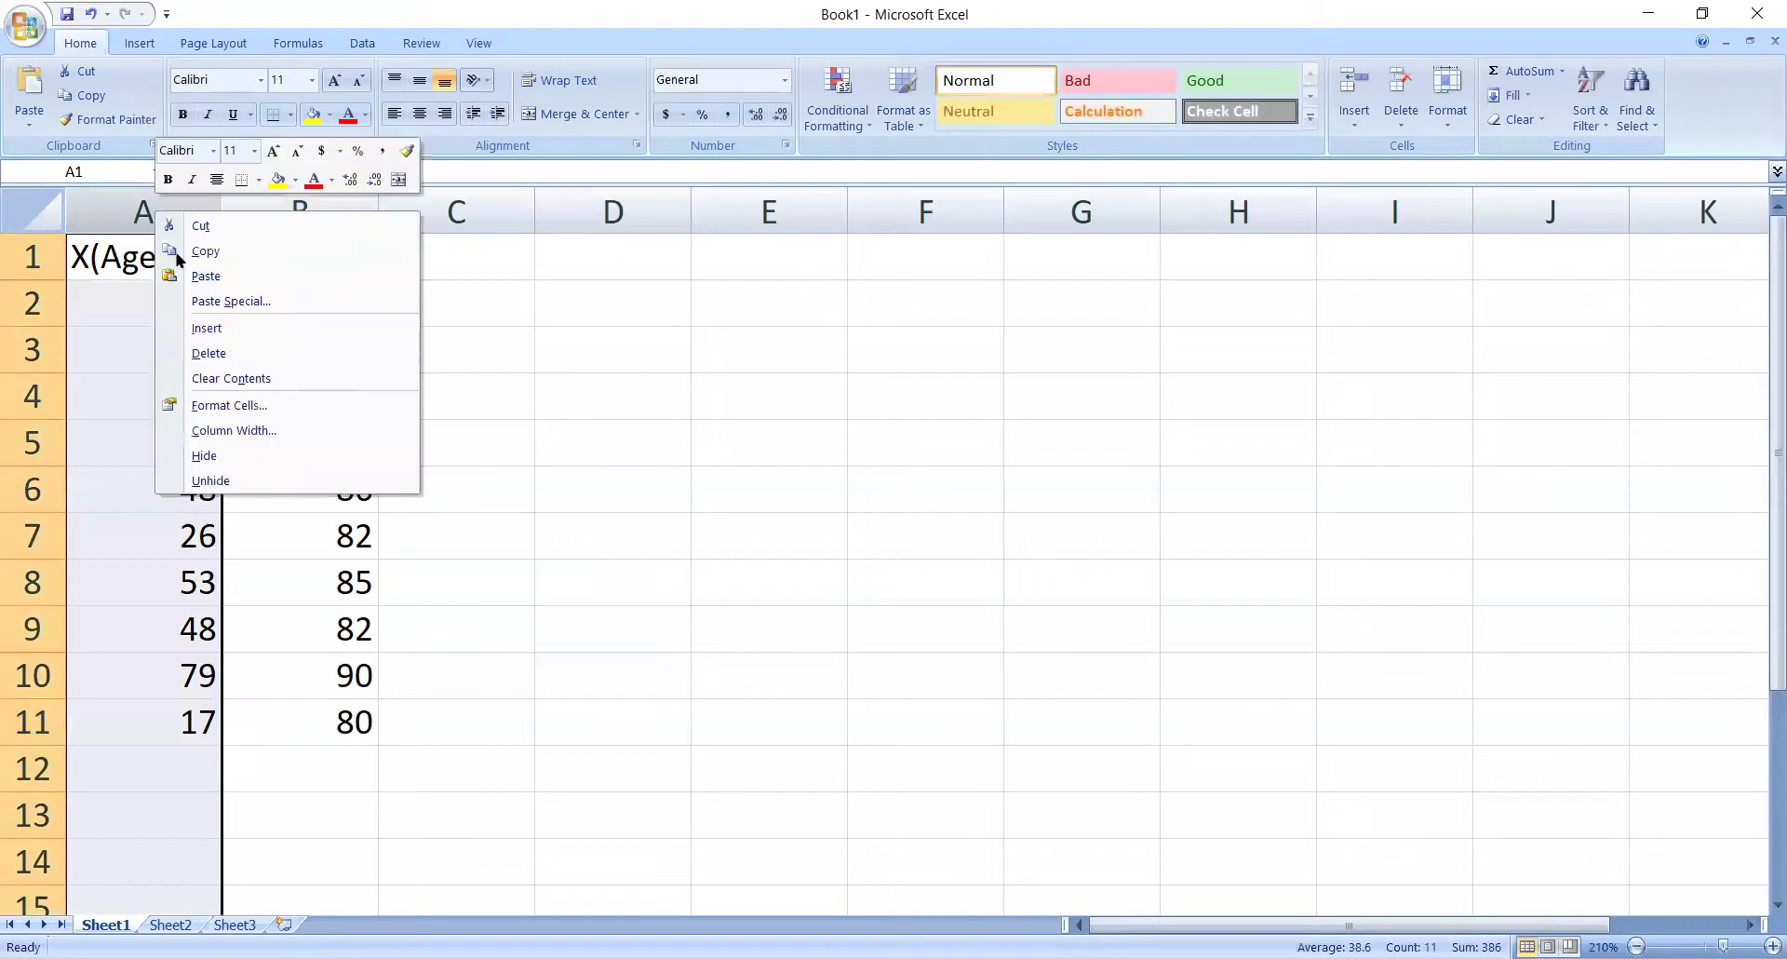
{"action": "left_click", "coordinate": [239, 328]}
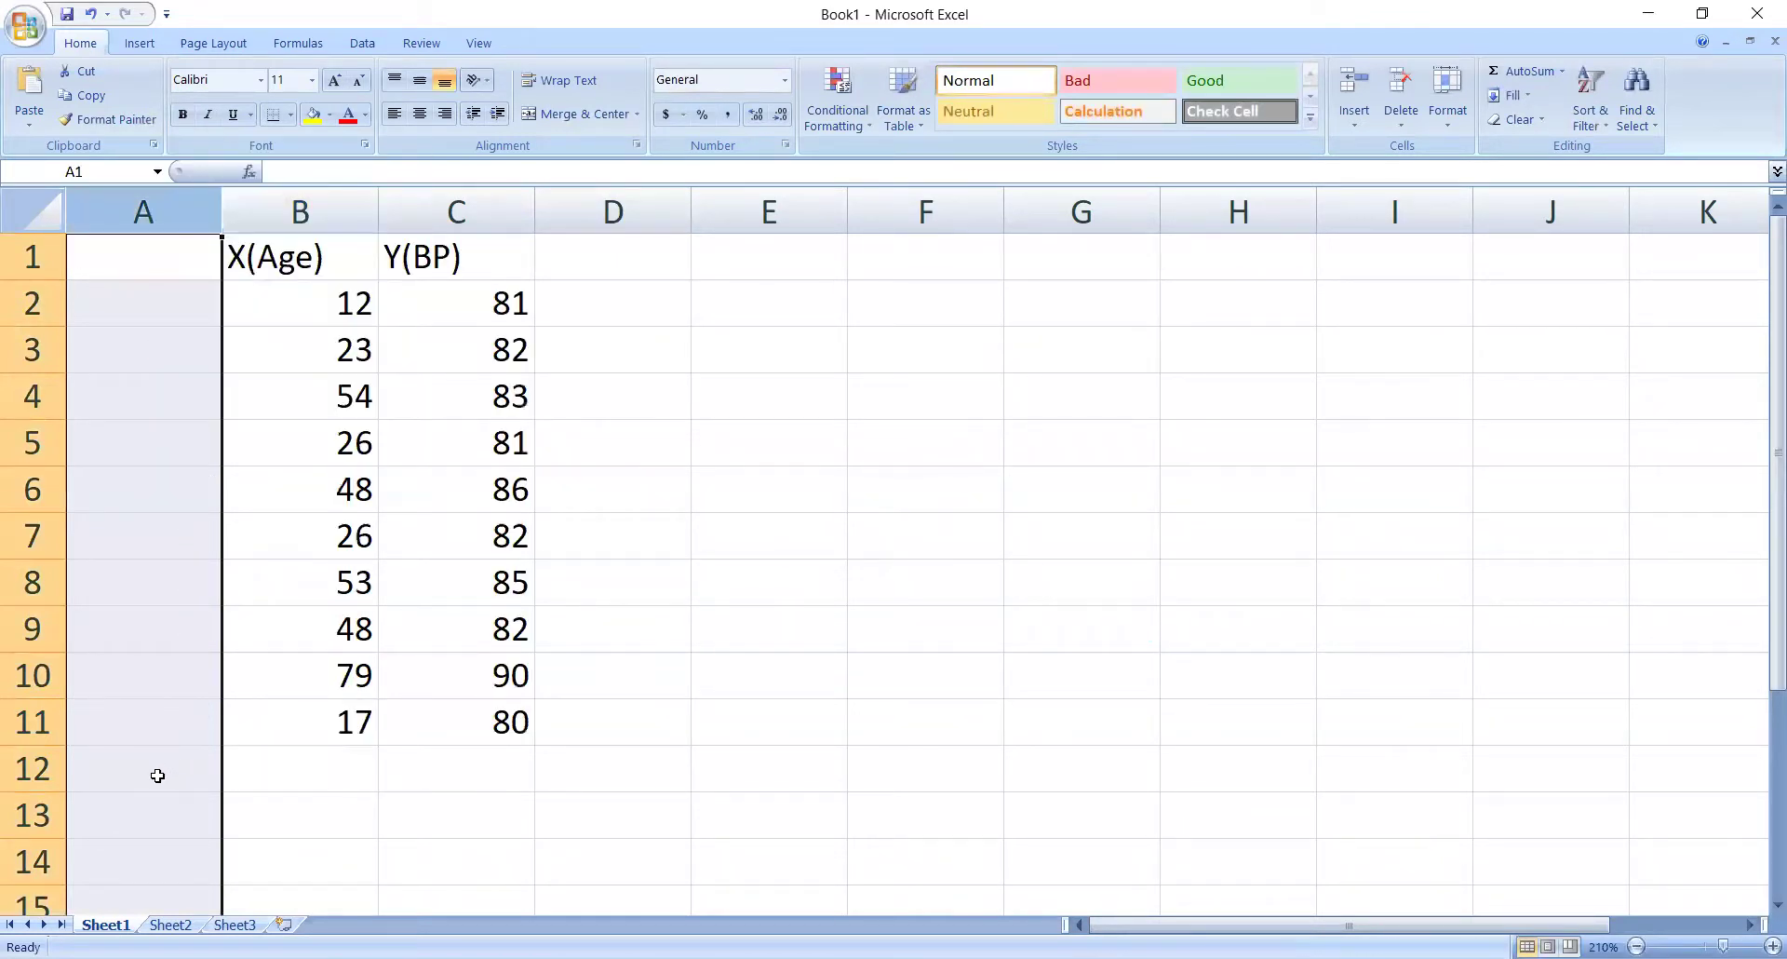
Label cell A12 as total and narrow columns B and C to about the width of their headers.
{"action": "left_click", "coordinate": [158, 775]}
{"action": "type", "text": "total"}
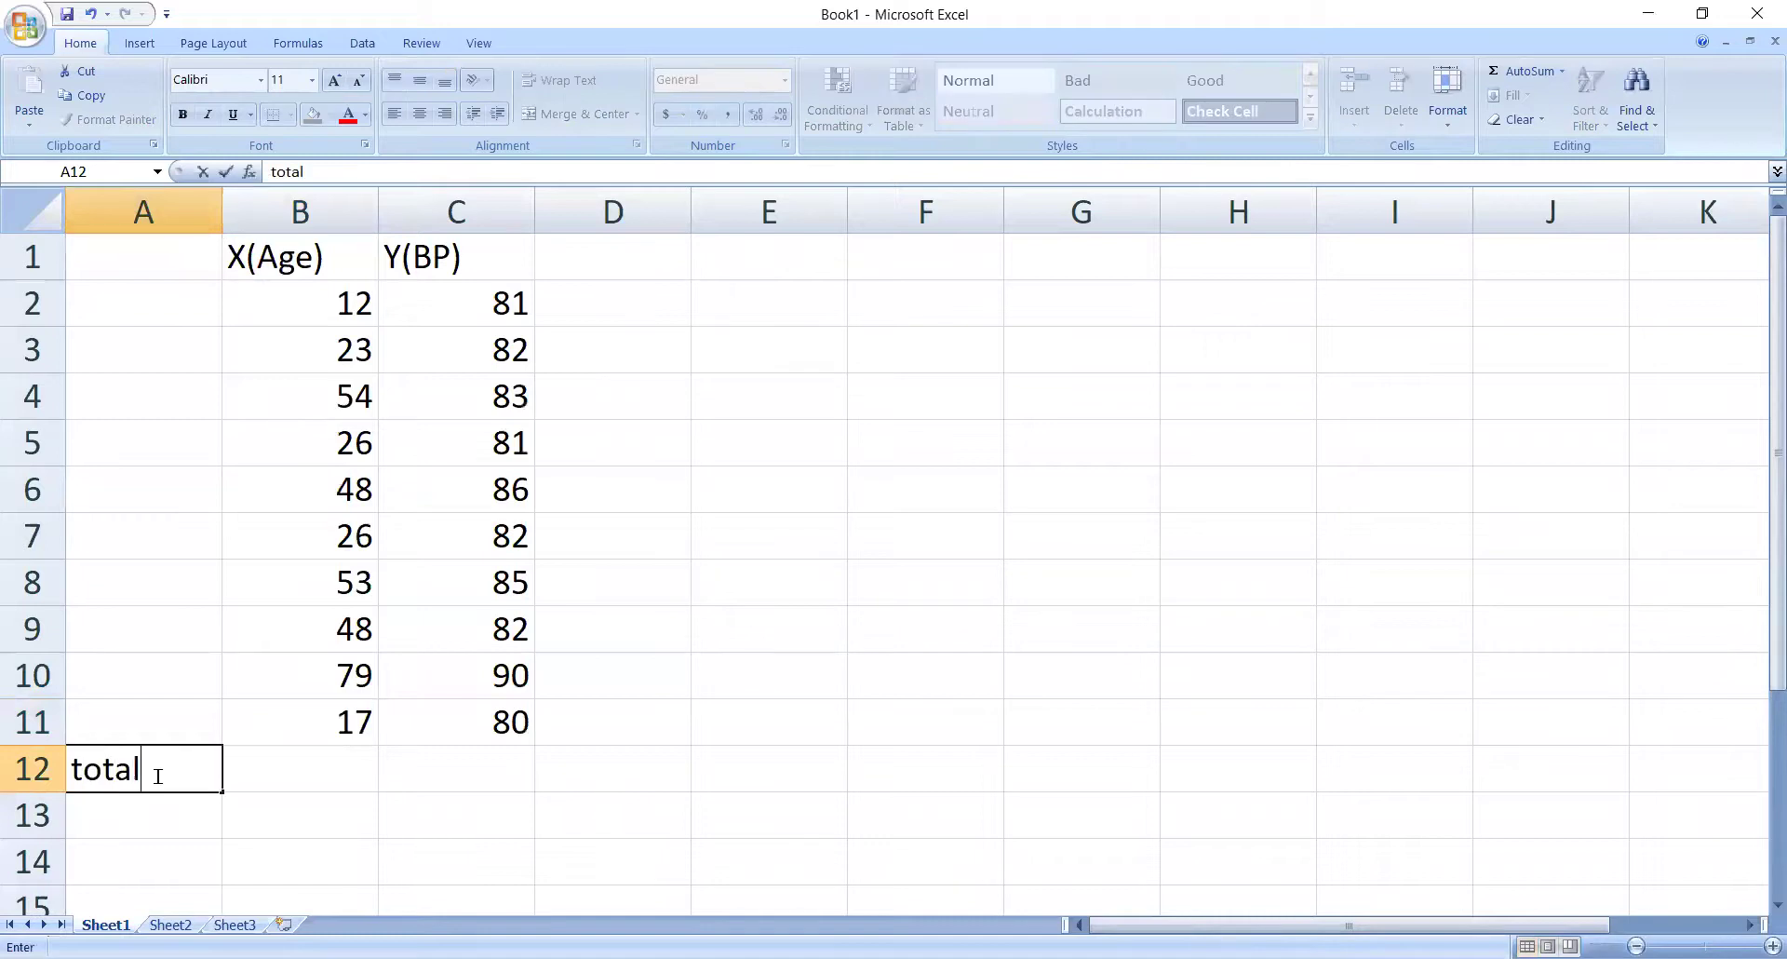
{"action": "key", "text": "Tab"}
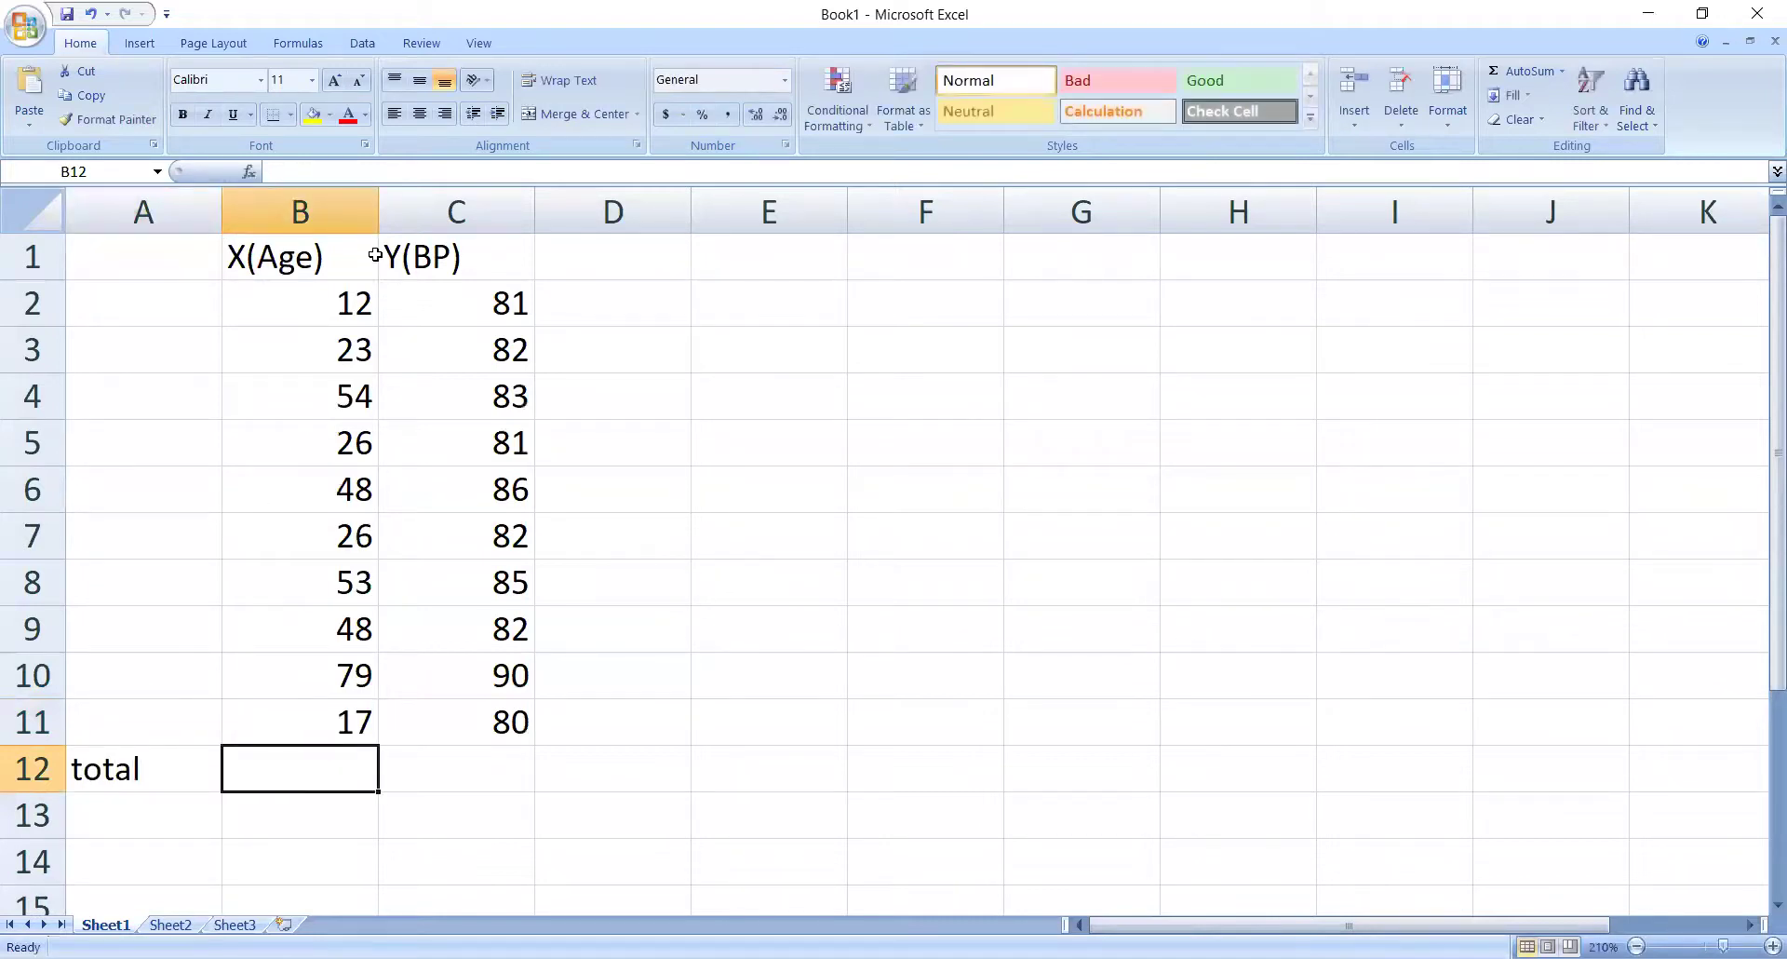
{"action": "left_click_drag", "start_coordinate": [374, 218], "coordinate": [337, 218]}
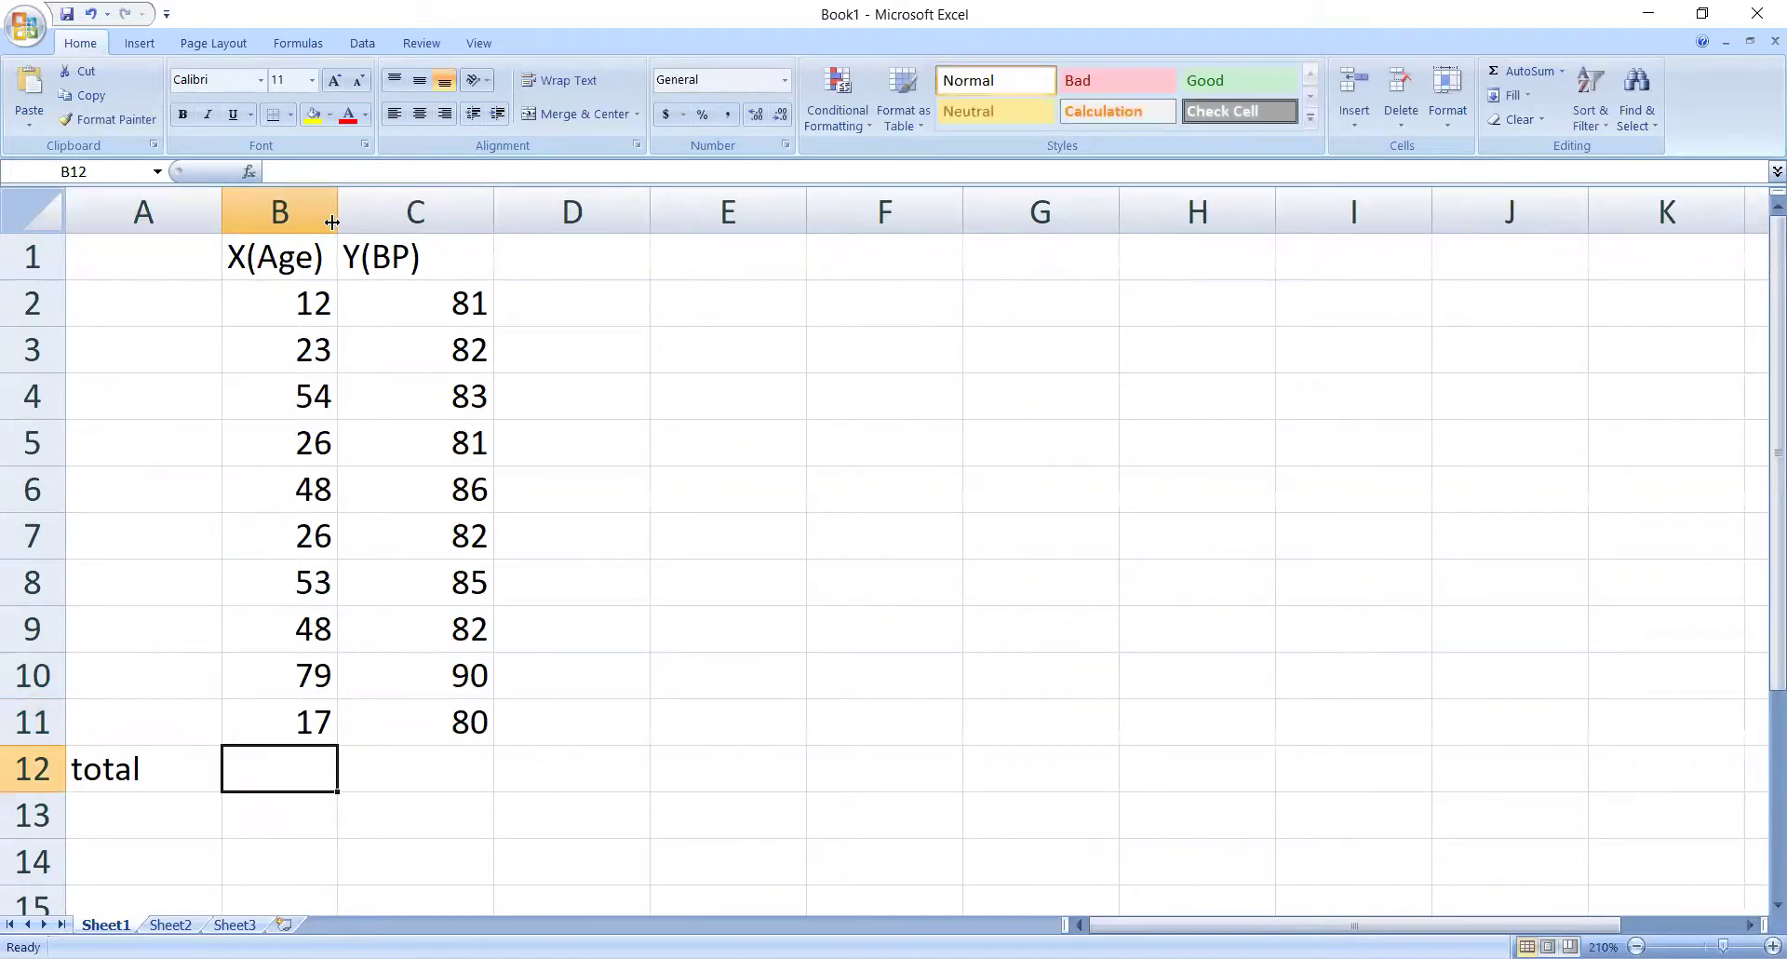
{"action": "left_click_drag", "start_coordinate": [493, 216], "coordinate": [455, 216]}
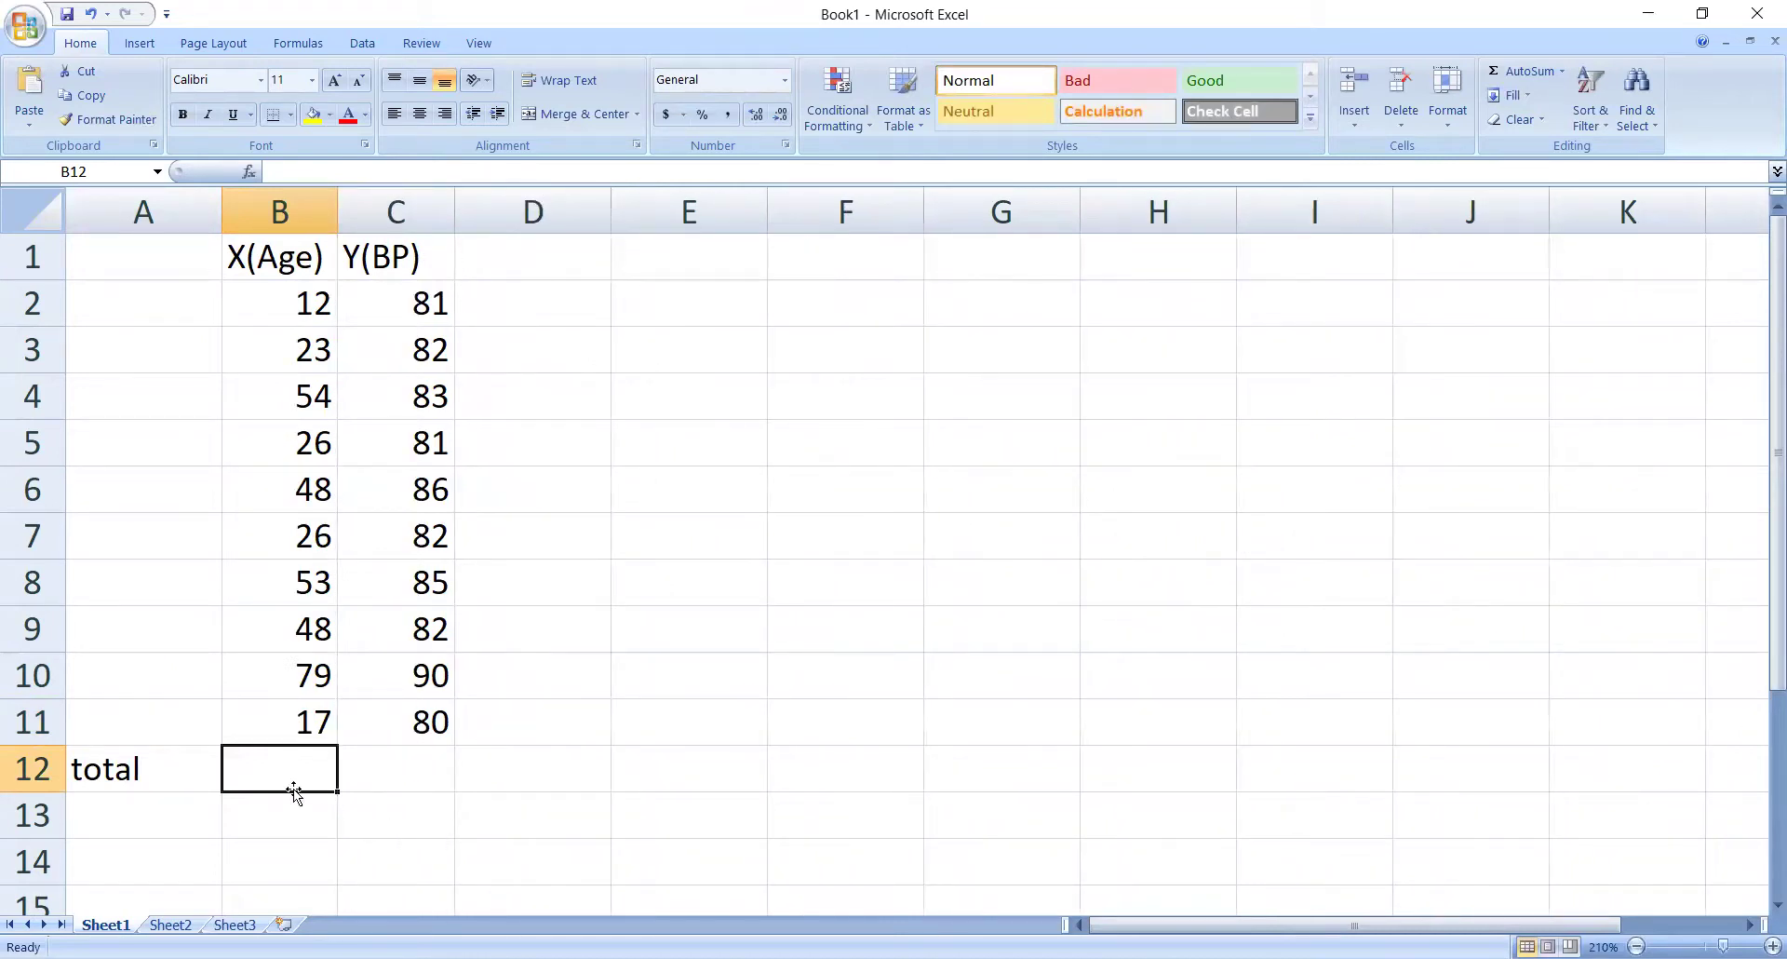
Total the ages in cell B12 with a SUM formula over B2:B11.
{"action": "type", "text": "=sum("}
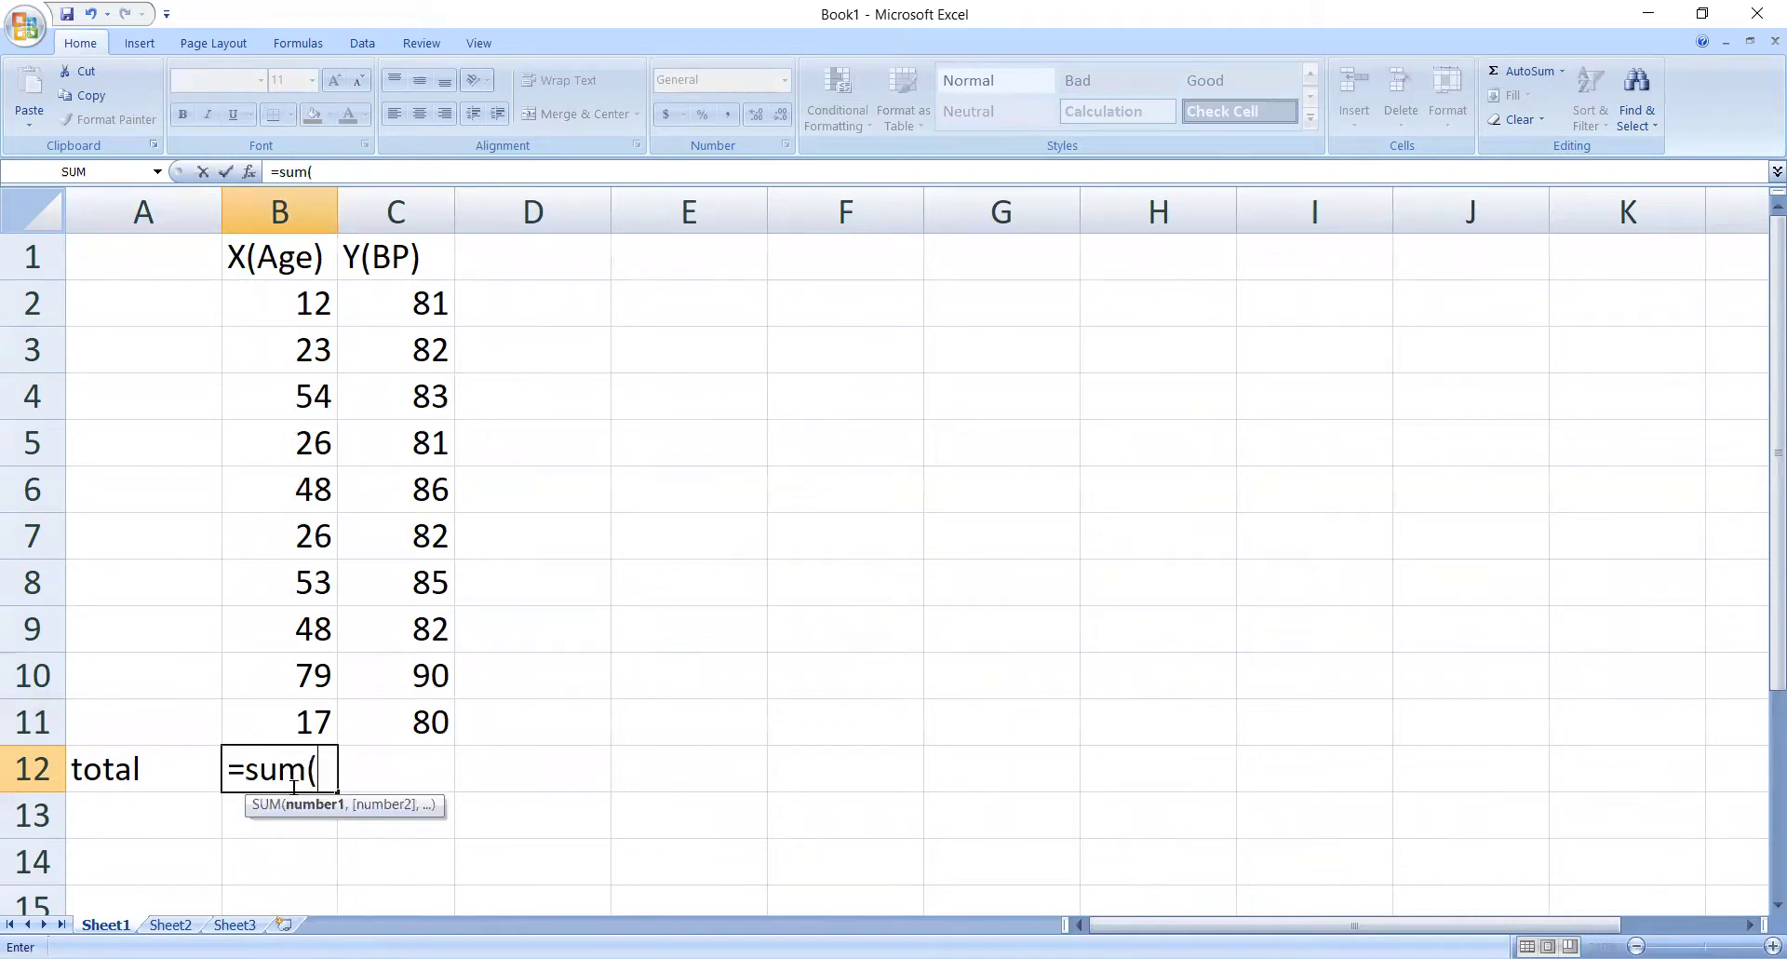
{"action": "left_click", "coordinate": [279, 296]}
{"action": "left_click_drag", "start_coordinate": [279, 336], "coordinate": [301, 723]}
{"action": "key", "text": "Return"}
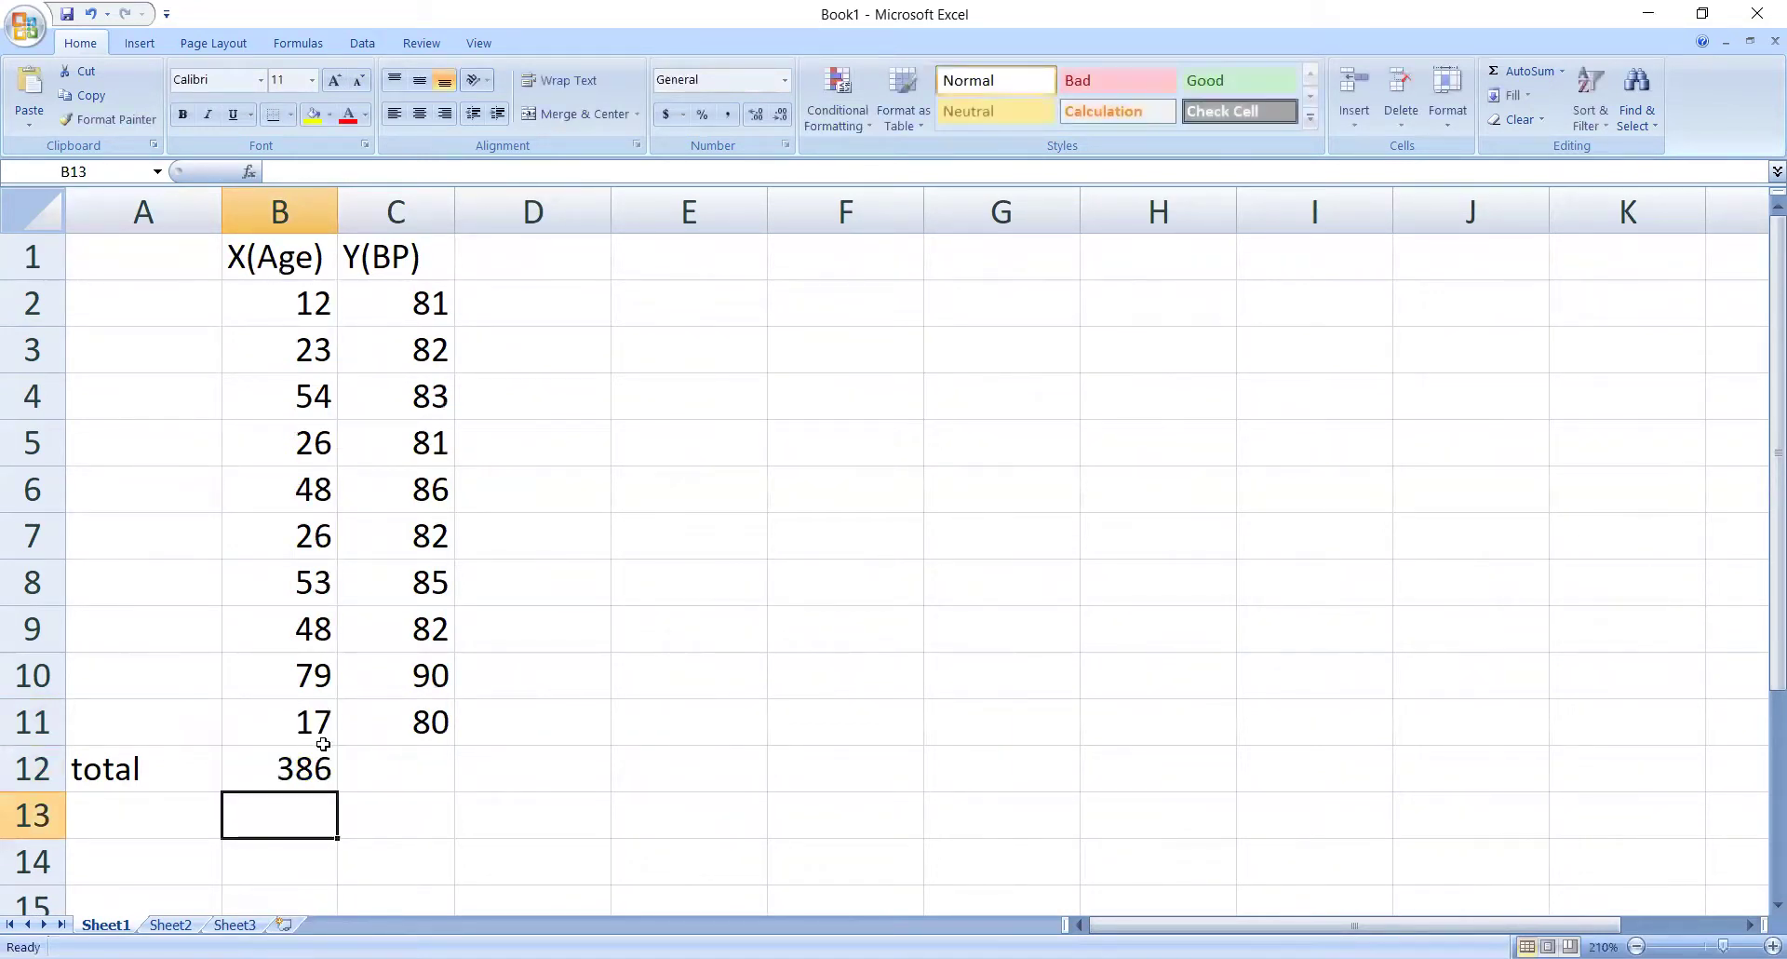
Fill the total formula from B12 across to C12 for the Y(BP) column.
{"action": "left_click", "coordinate": [316, 740]}
{"action": "left_click", "coordinate": [319, 750]}
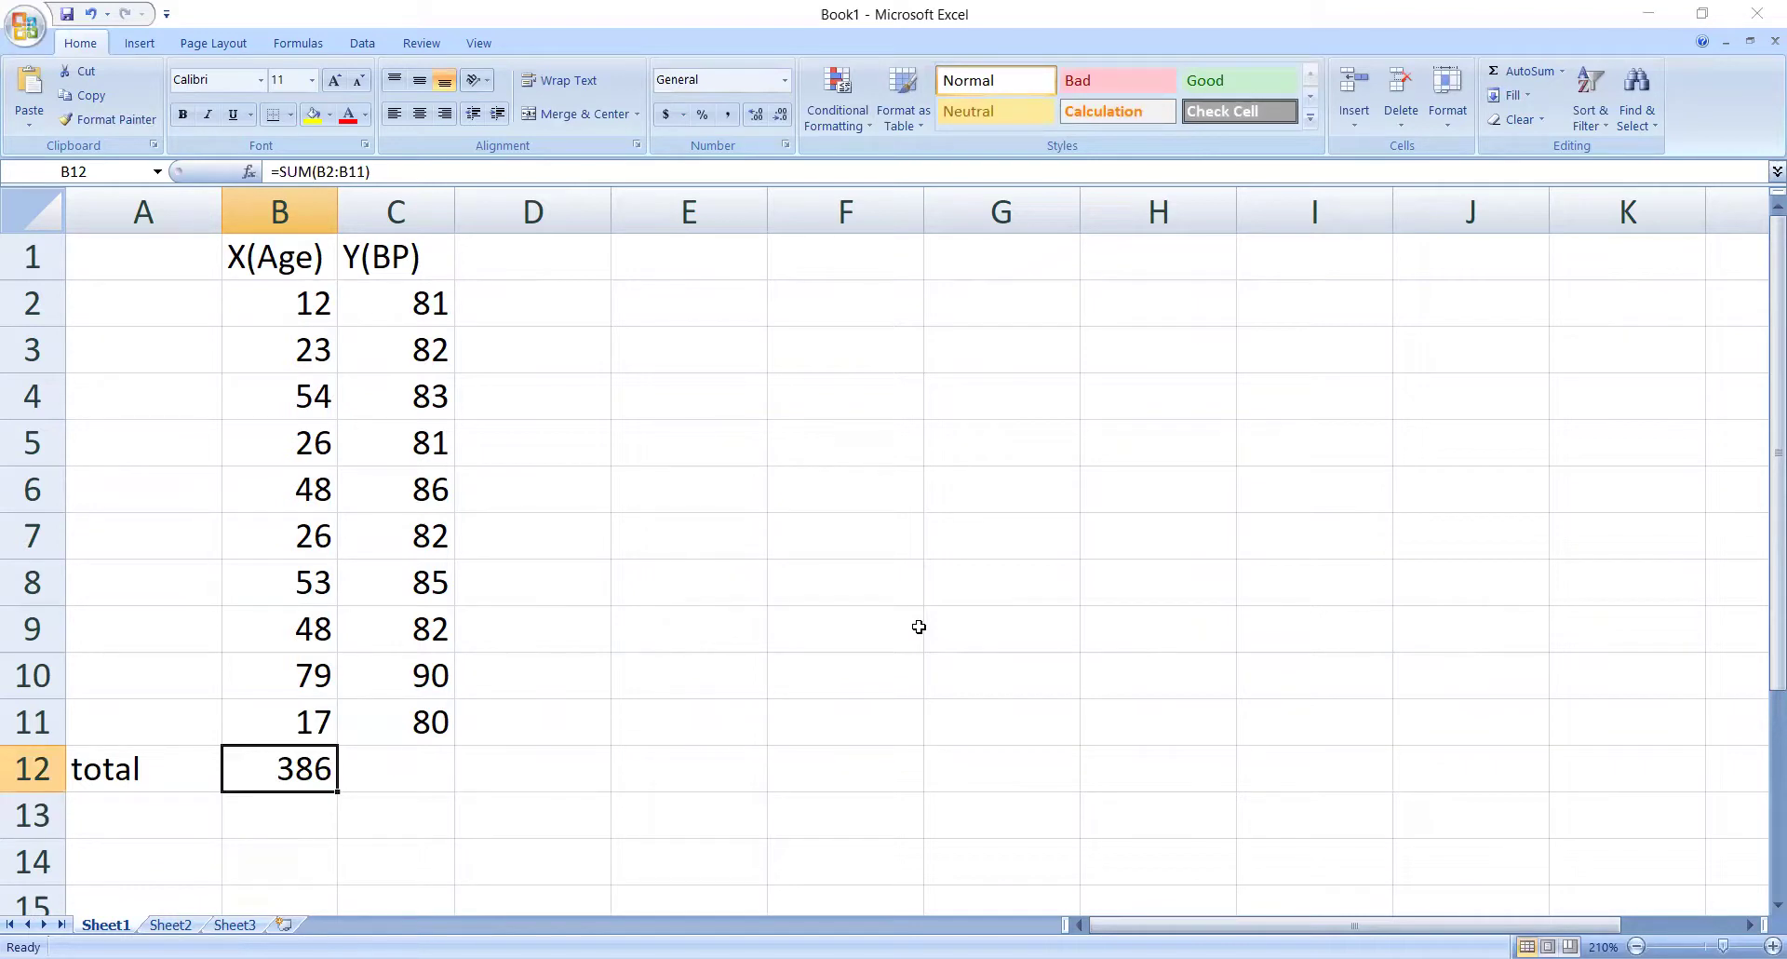
{"action": "left_click", "coordinate": [288, 780]}
{"action": "left_click_drag", "start_coordinate": [337, 792], "coordinate": [410, 793]}
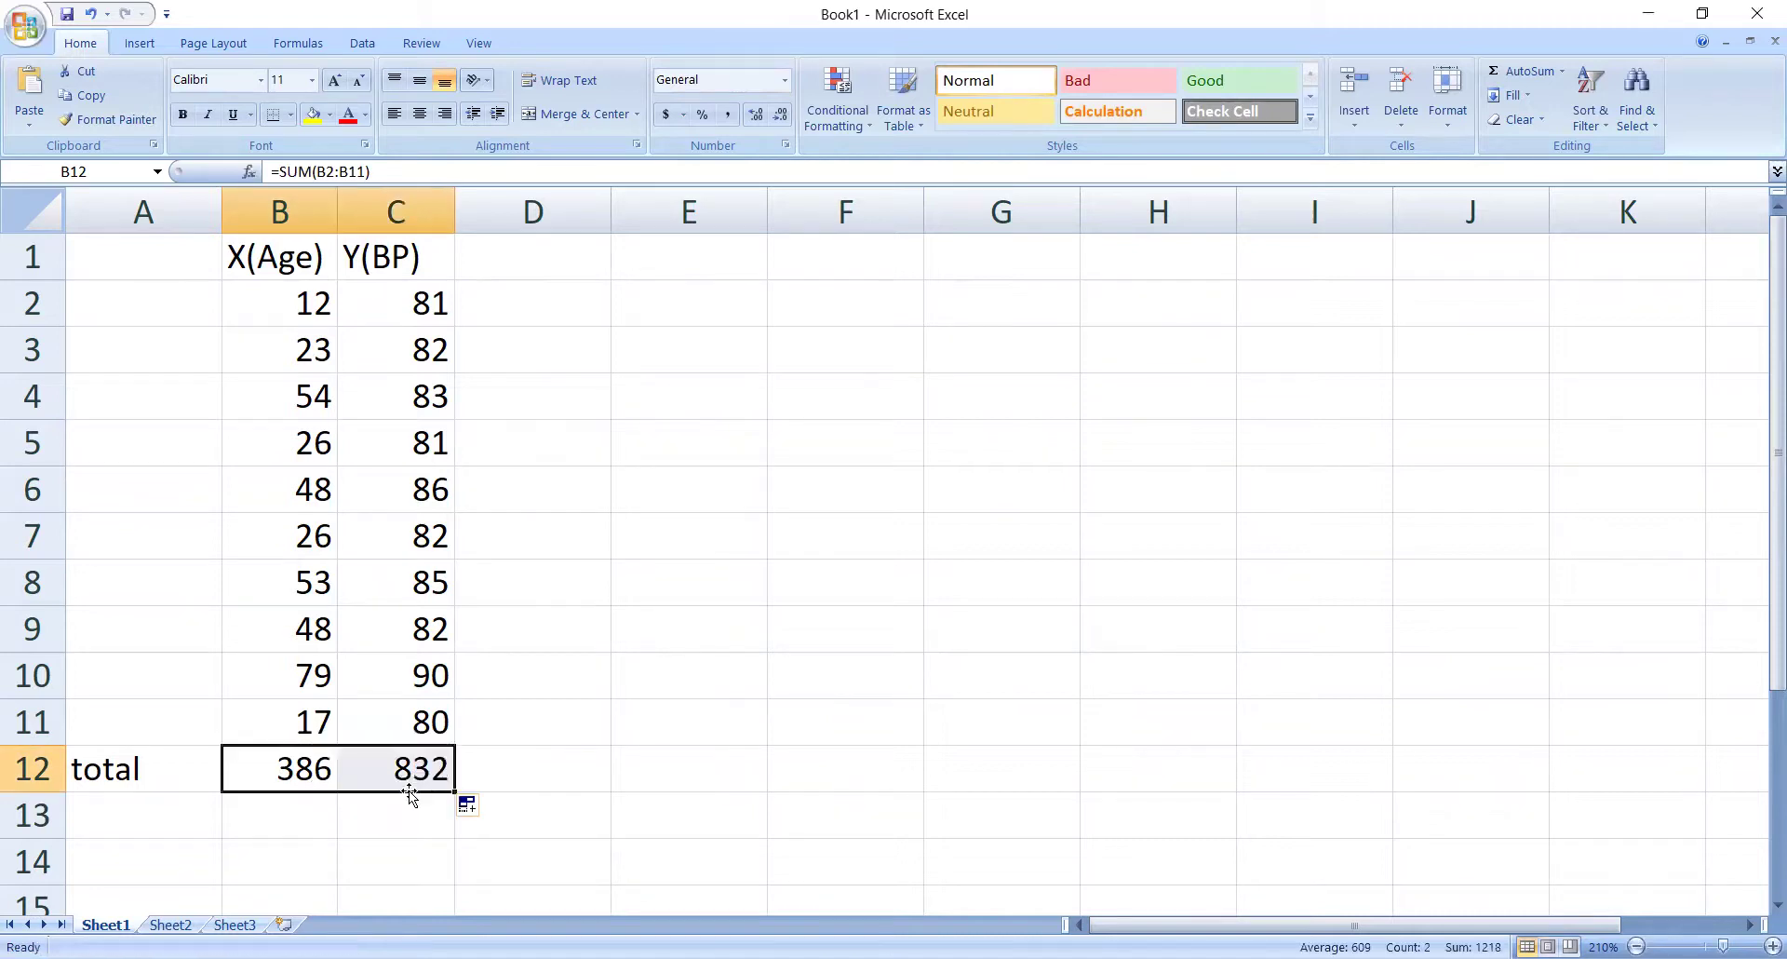
{"action": "left_click", "coordinate": [541, 269]}
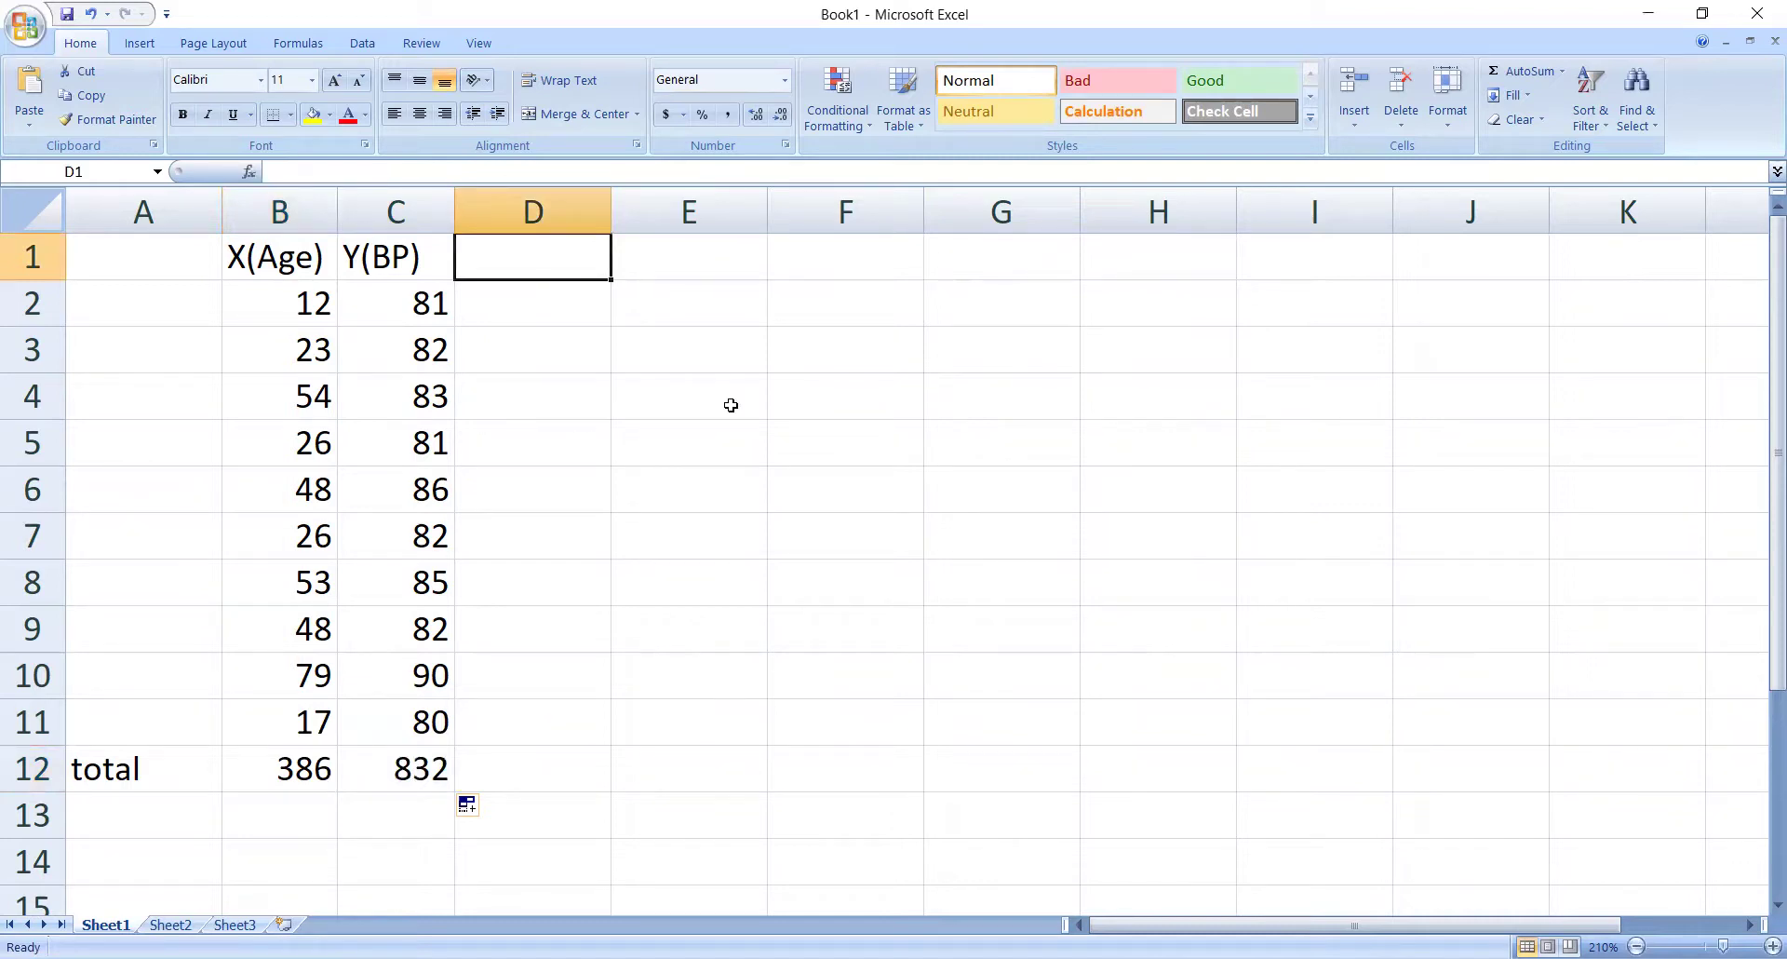
{"action": "left_click", "coordinate": [946, 356]}
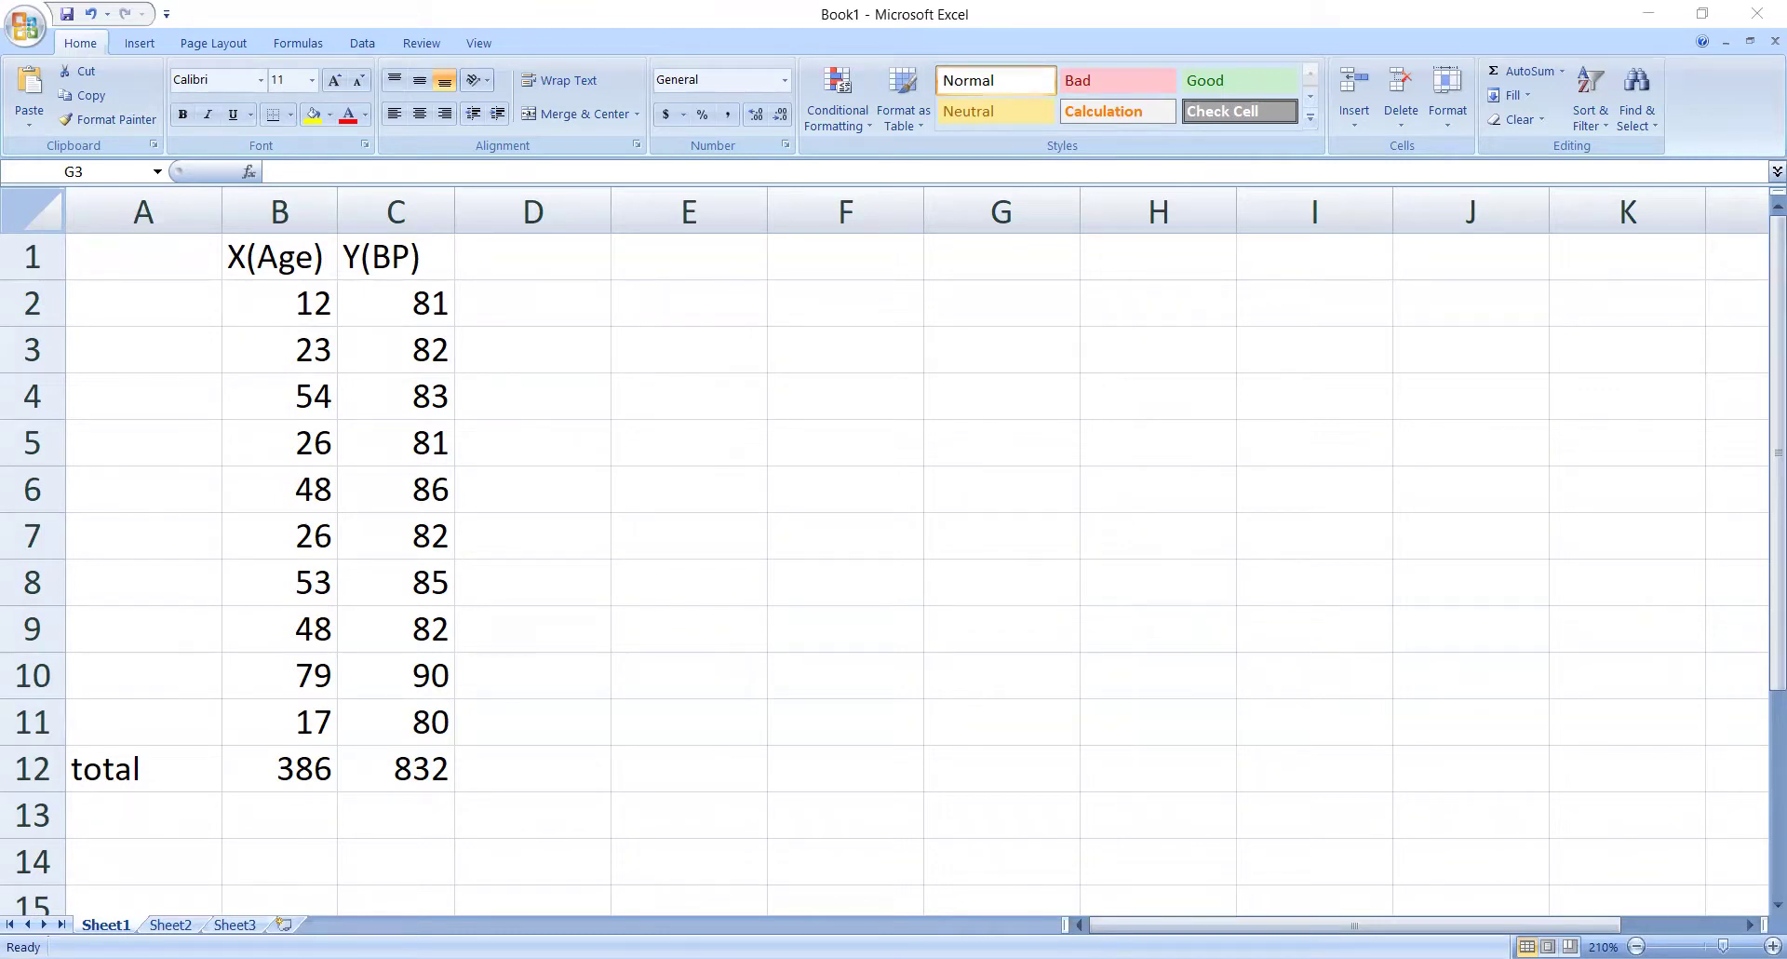
Paste the correlation formula picture, shrink it to about three columns wide, and place it across the first rows starting at column G.
{"action": "left_click", "coordinate": [1130, 314]}
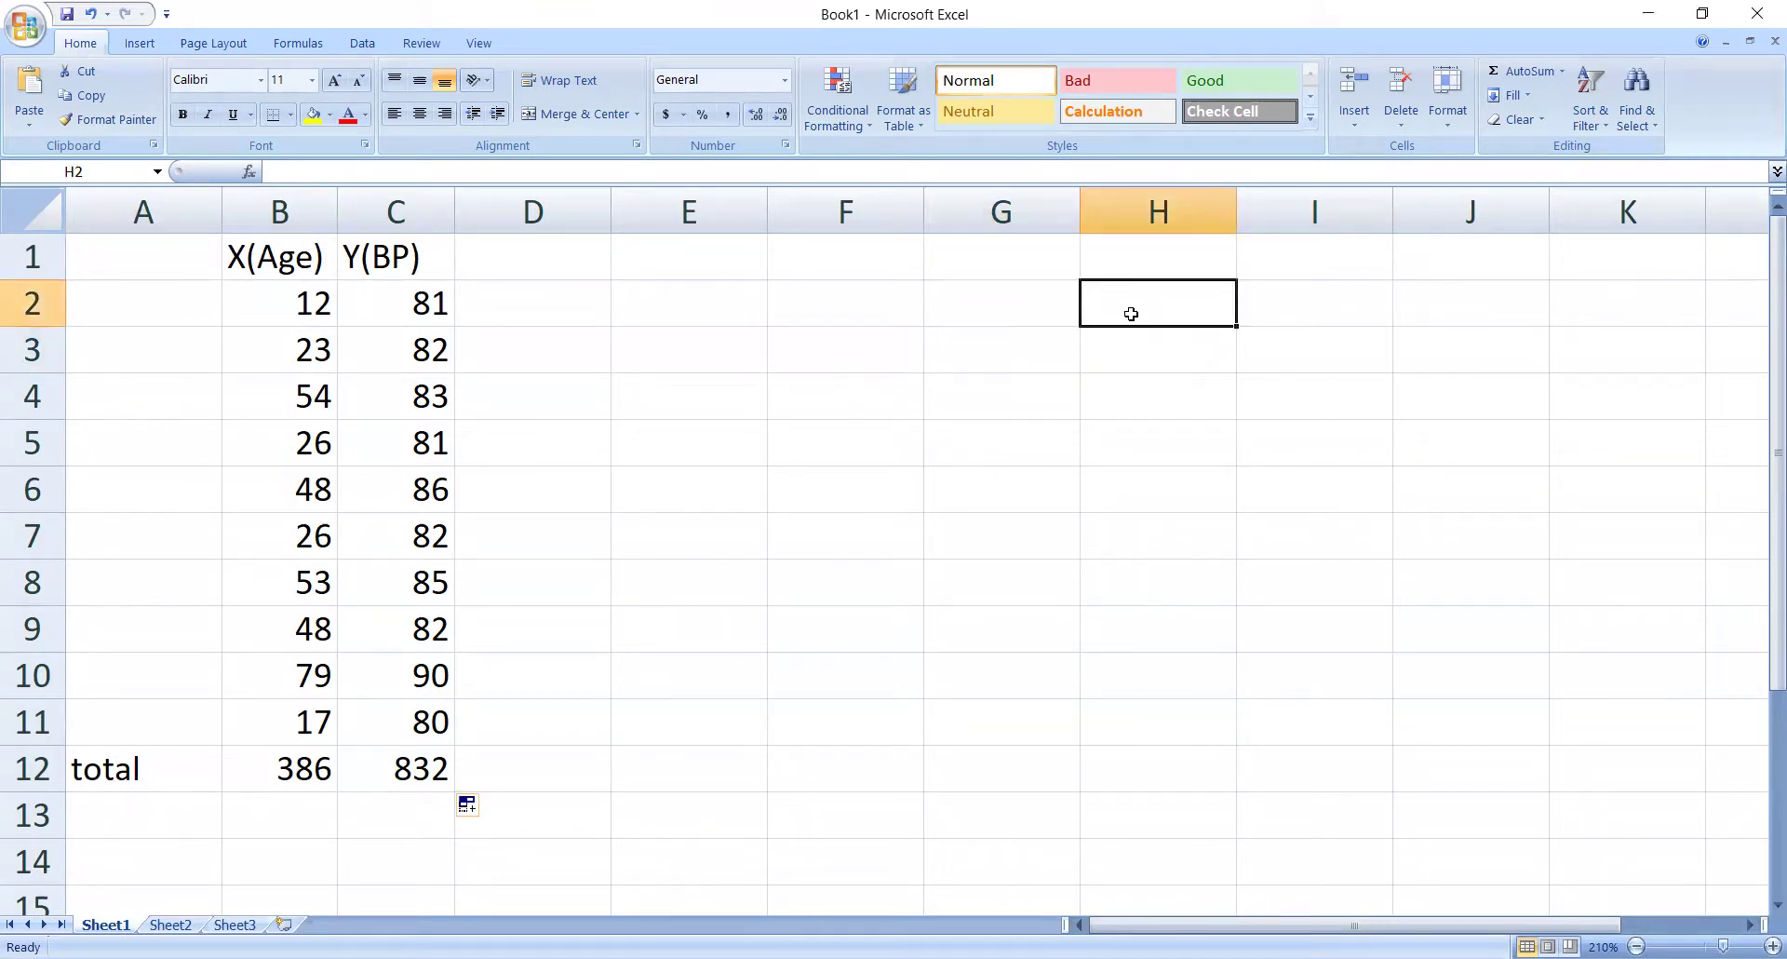
{"action": "key", "text": "ctrl+v"}
{"action": "left_click_drag", "start_coordinate": [1077, 664], "coordinate": [1499, 288]}
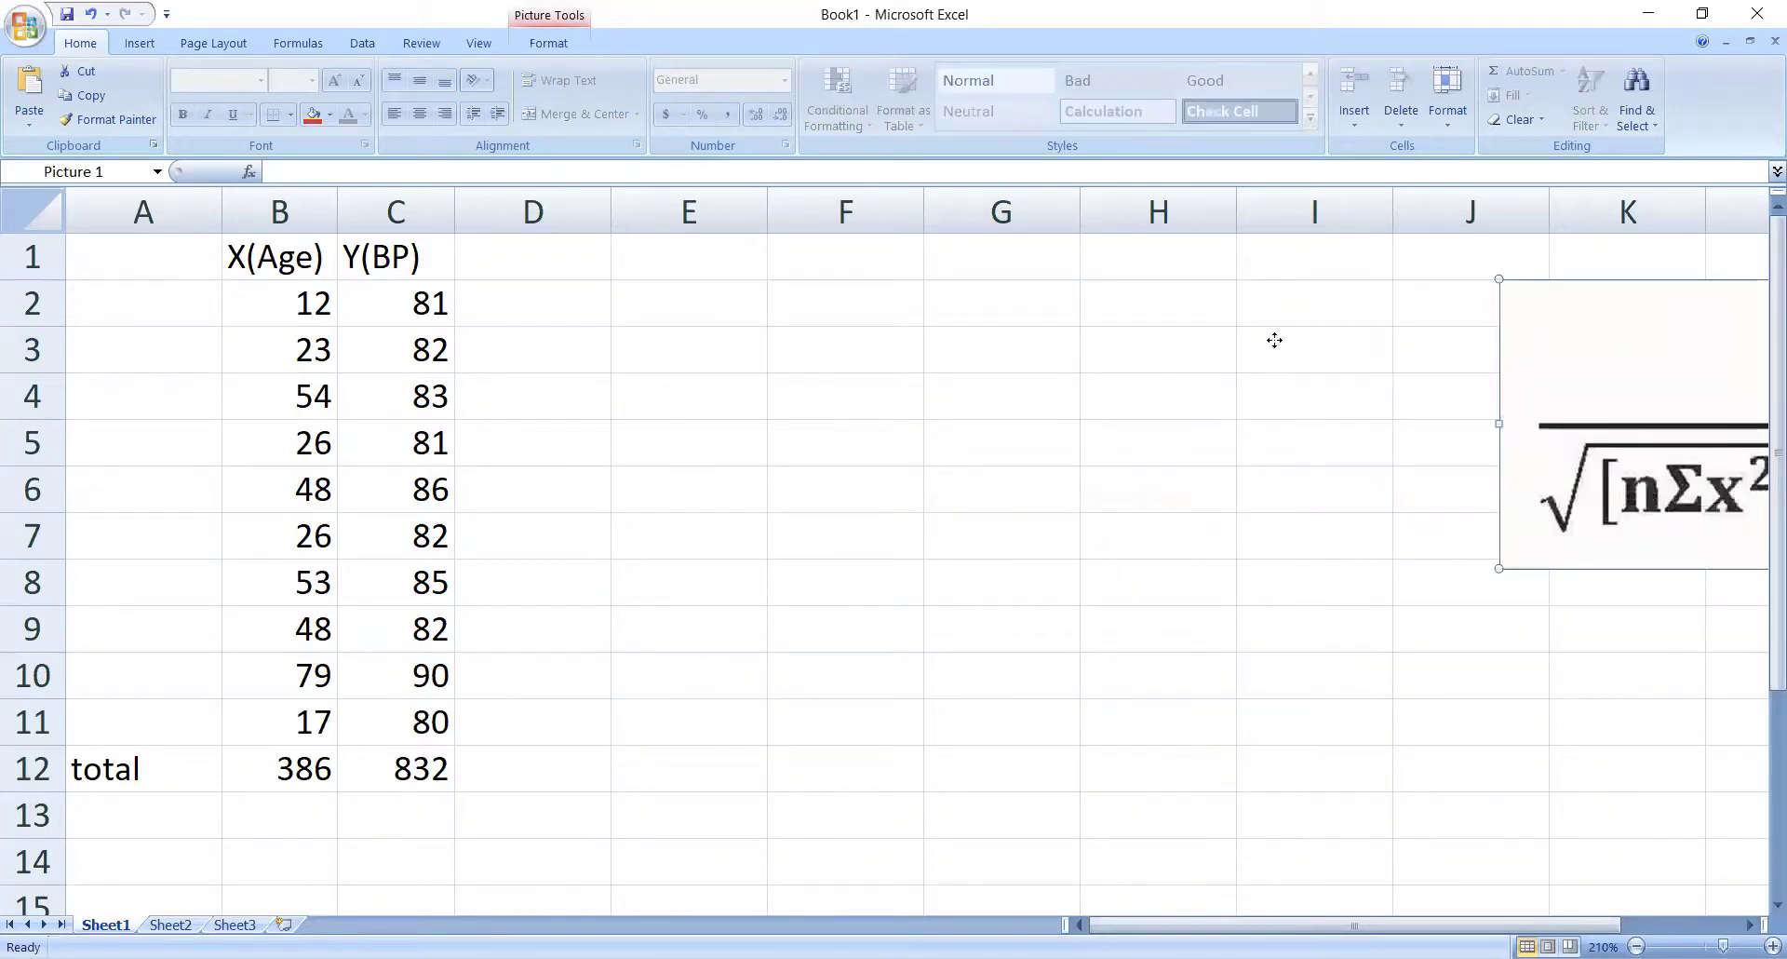
{"action": "left_click_drag", "start_coordinate": [1274, 340], "coordinate": [1069, 438]}
{"action": "left_click_drag", "start_coordinate": [980, 612], "coordinate": [1252, 386]}
{"action": "left_click", "coordinate": [1046, 521]}
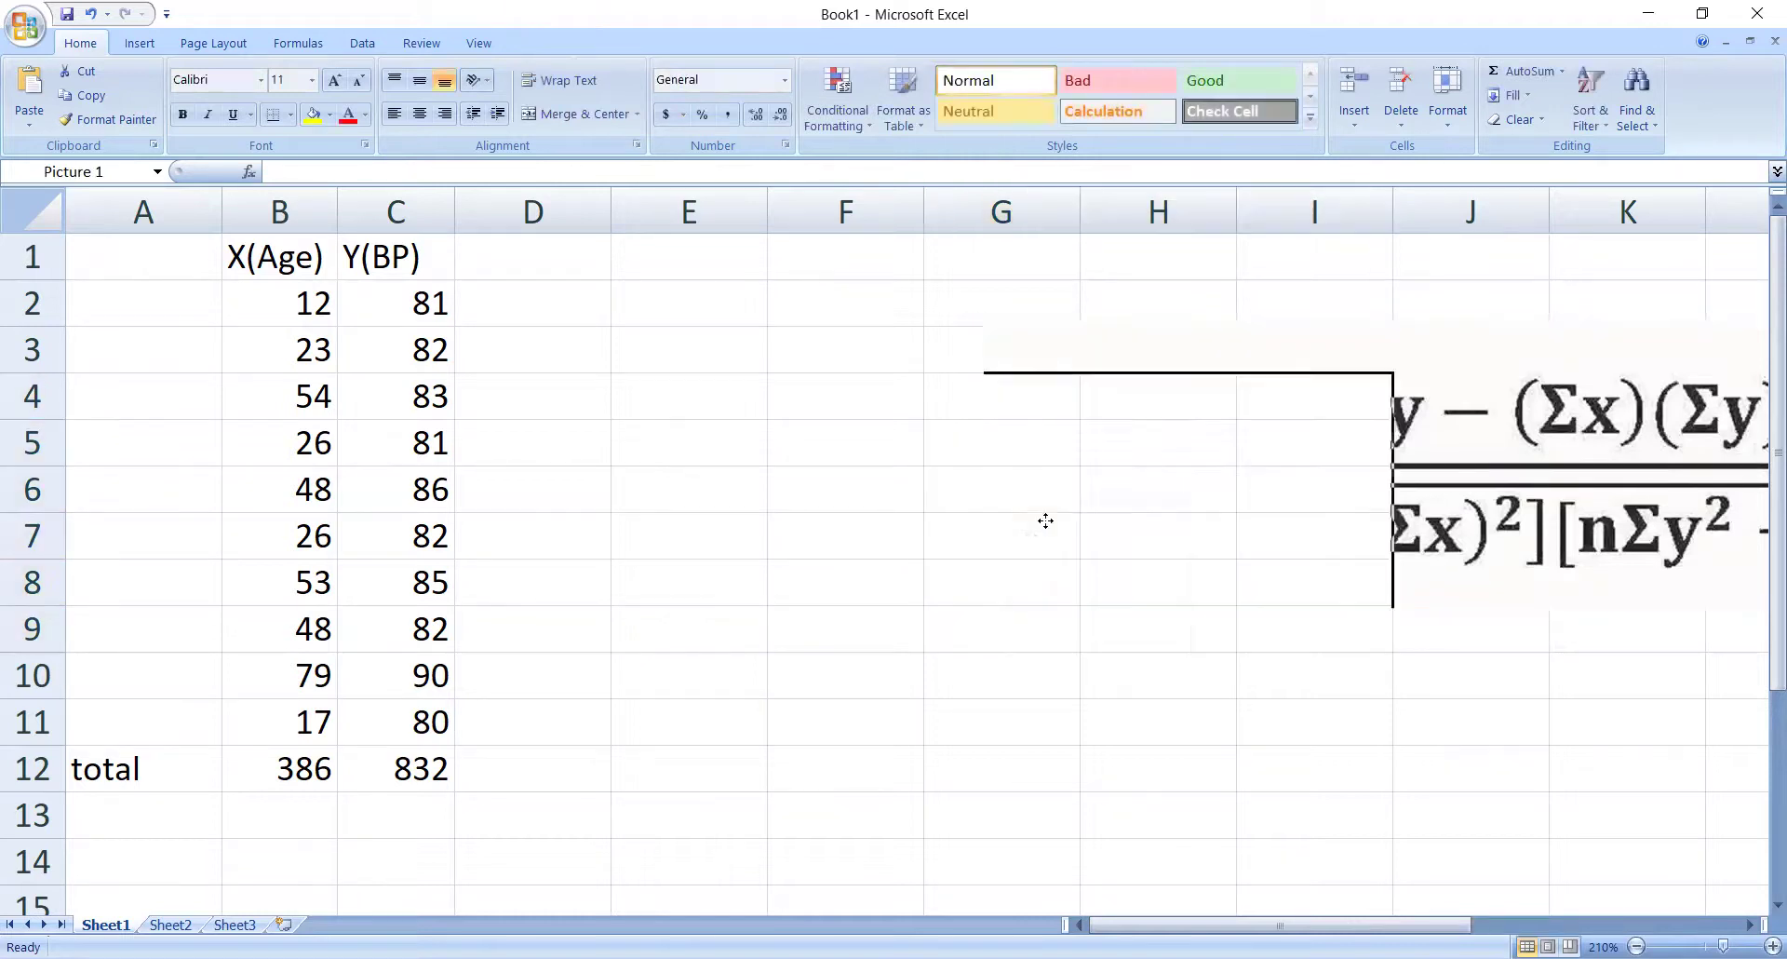
{"action": "left_click_drag", "start_coordinate": [982, 608], "coordinate": [1171, 471]}
{"action": "left_click_drag", "start_coordinate": [1456, 350], "coordinate": [1202, 389]}
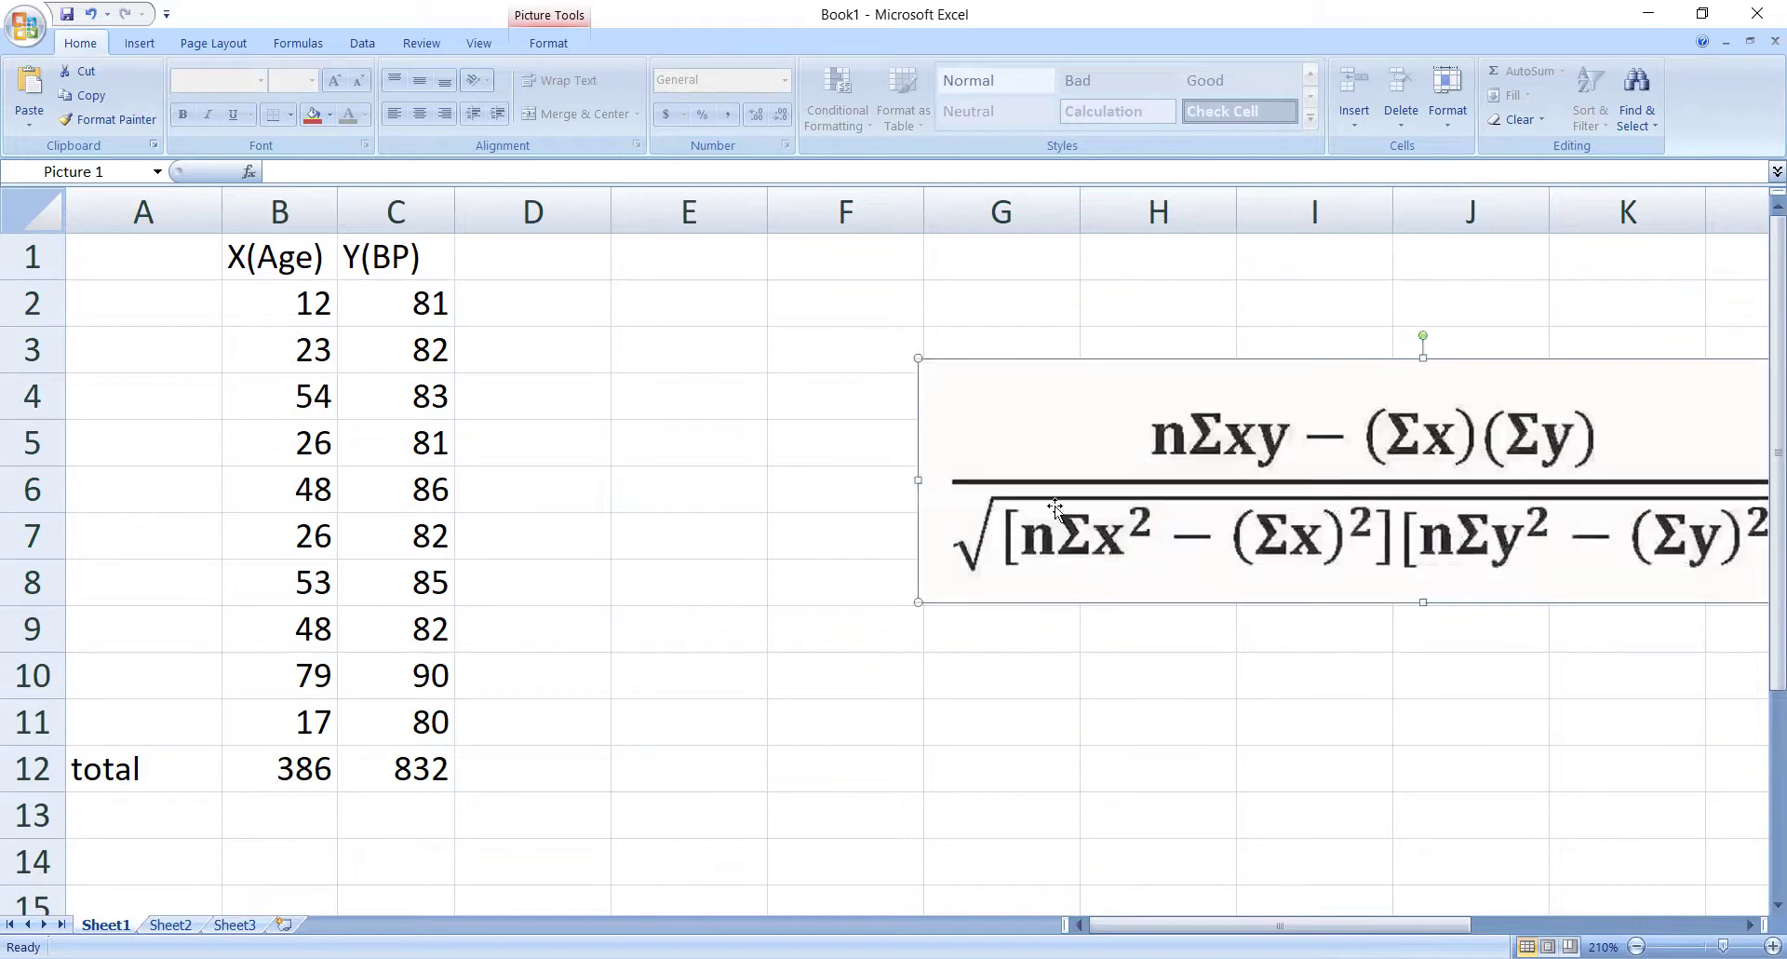
{"action": "left_click_drag", "start_coordinate": [913, 599], "coordinate": [1439, 477]}
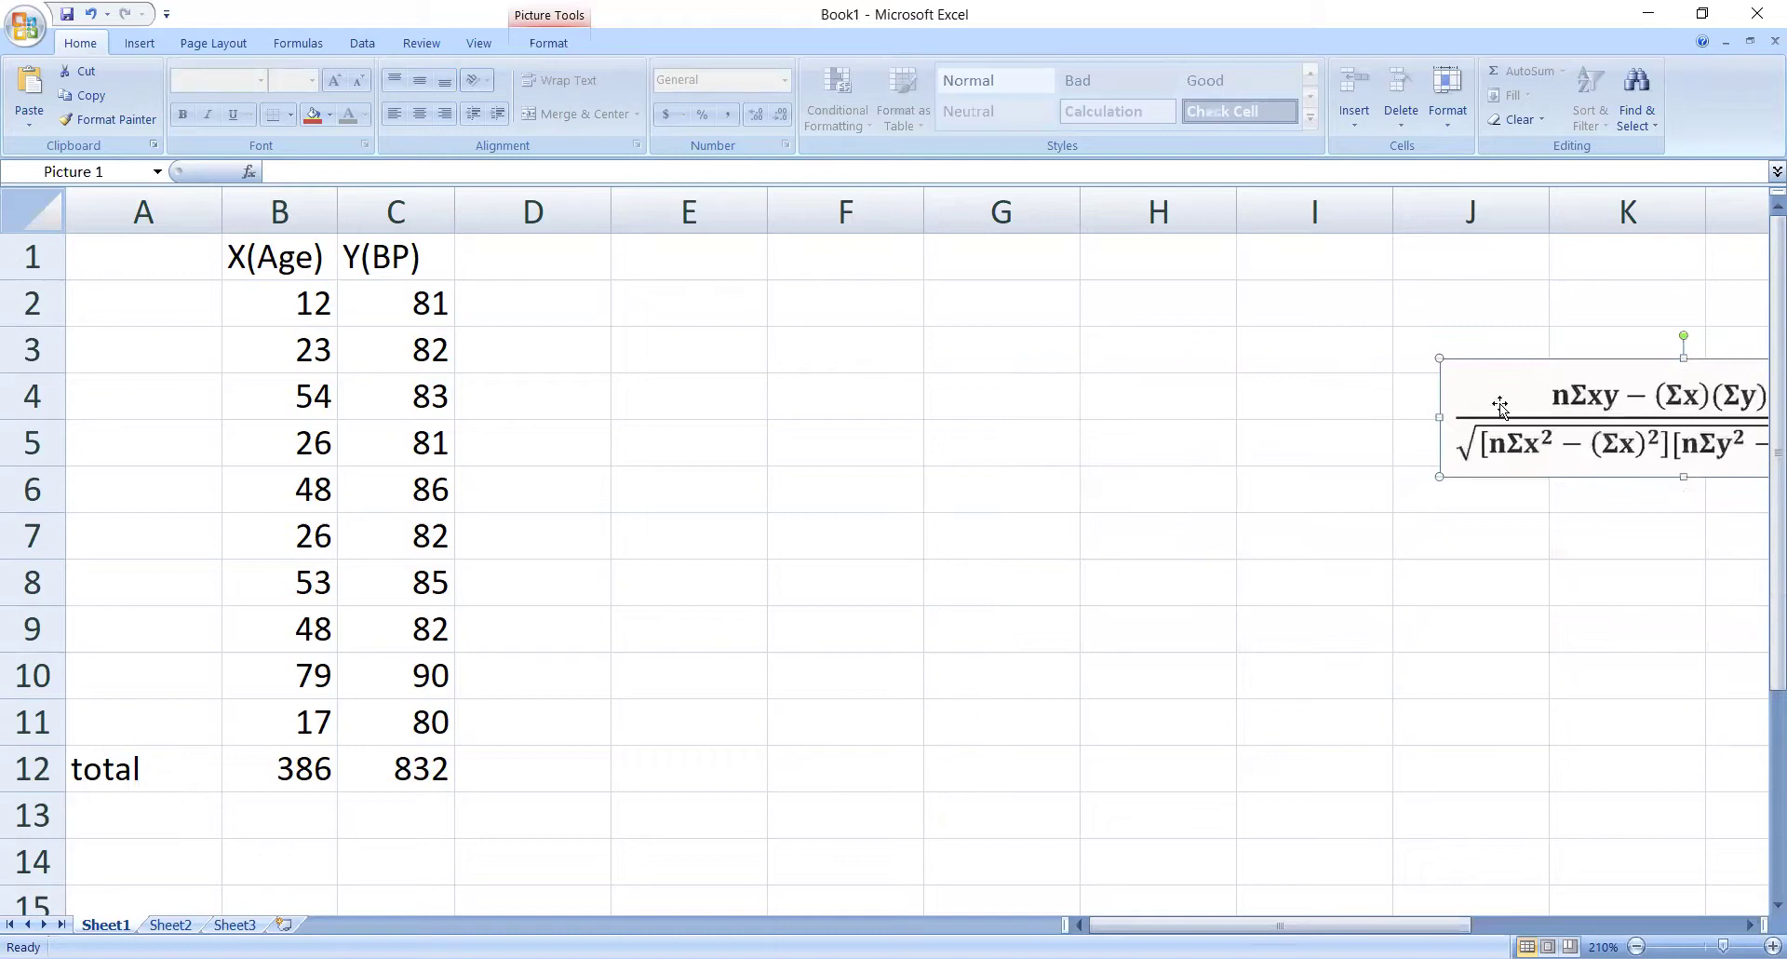
{"action": "left_click_drag", "start_coordinate": [1629, 397], "coordinate": [1108, 300]}
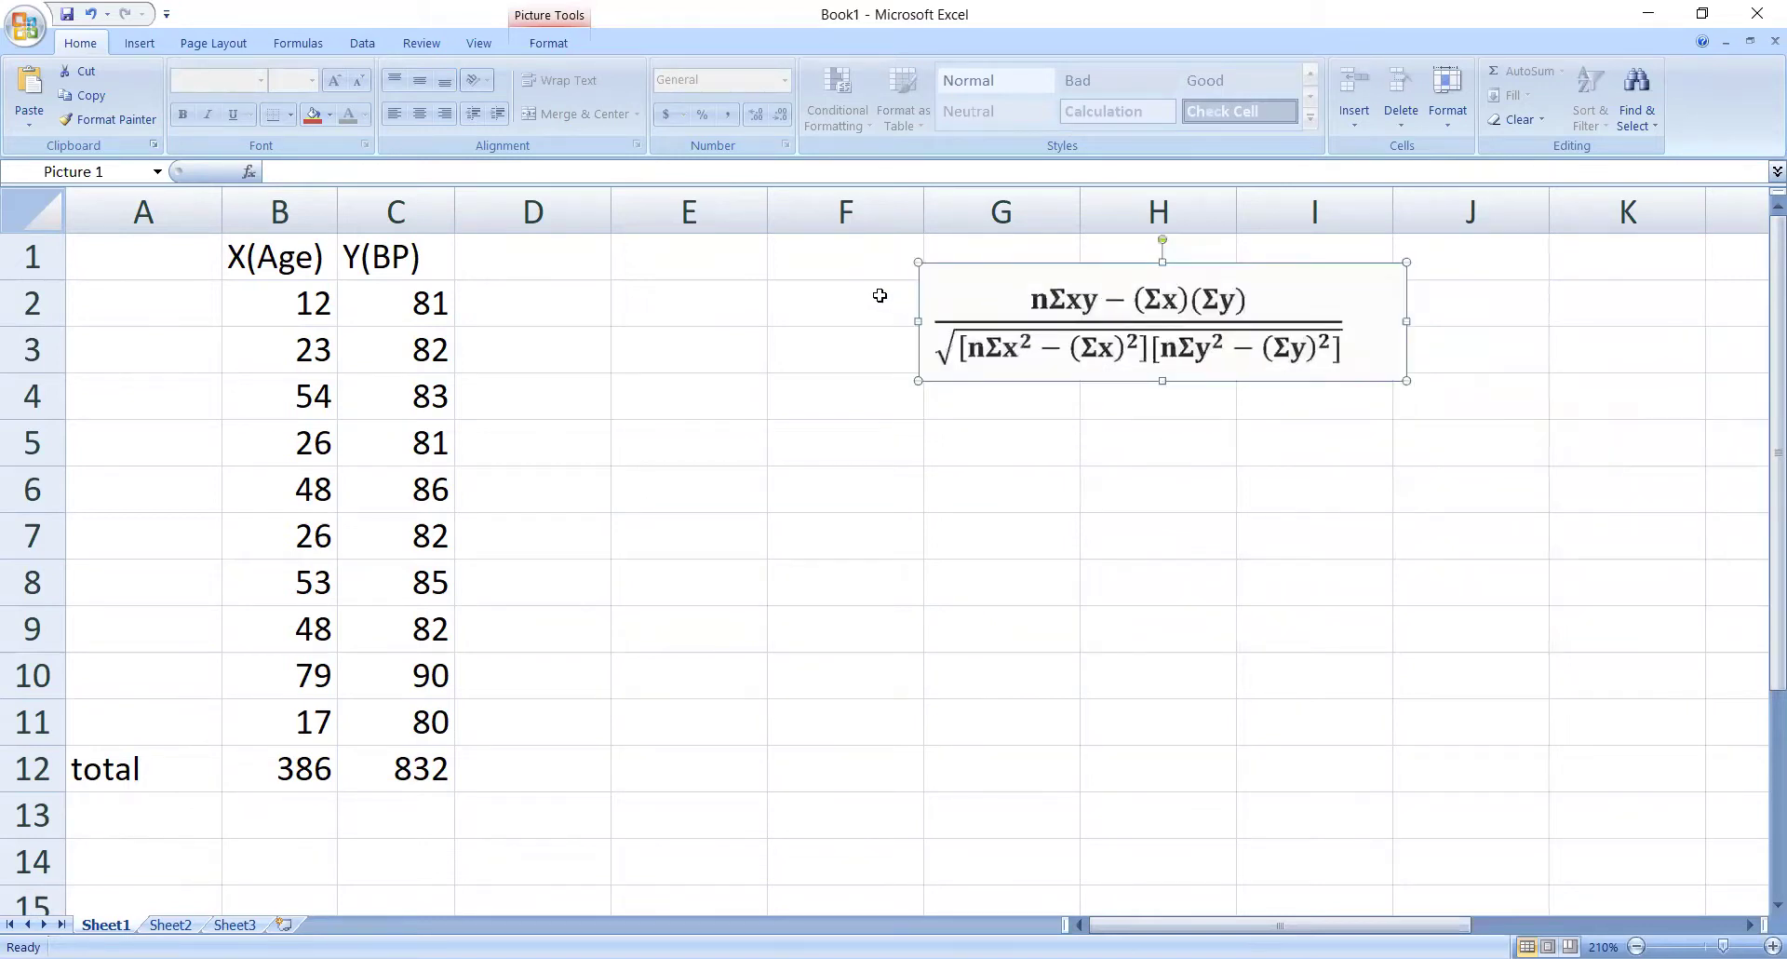
Enter r= in cell F2 beside the formula picture and insert a blank column before column E.
{"action": "left_click", "coordinate": [859, 300]}
{"action": "type", "text": "r="}
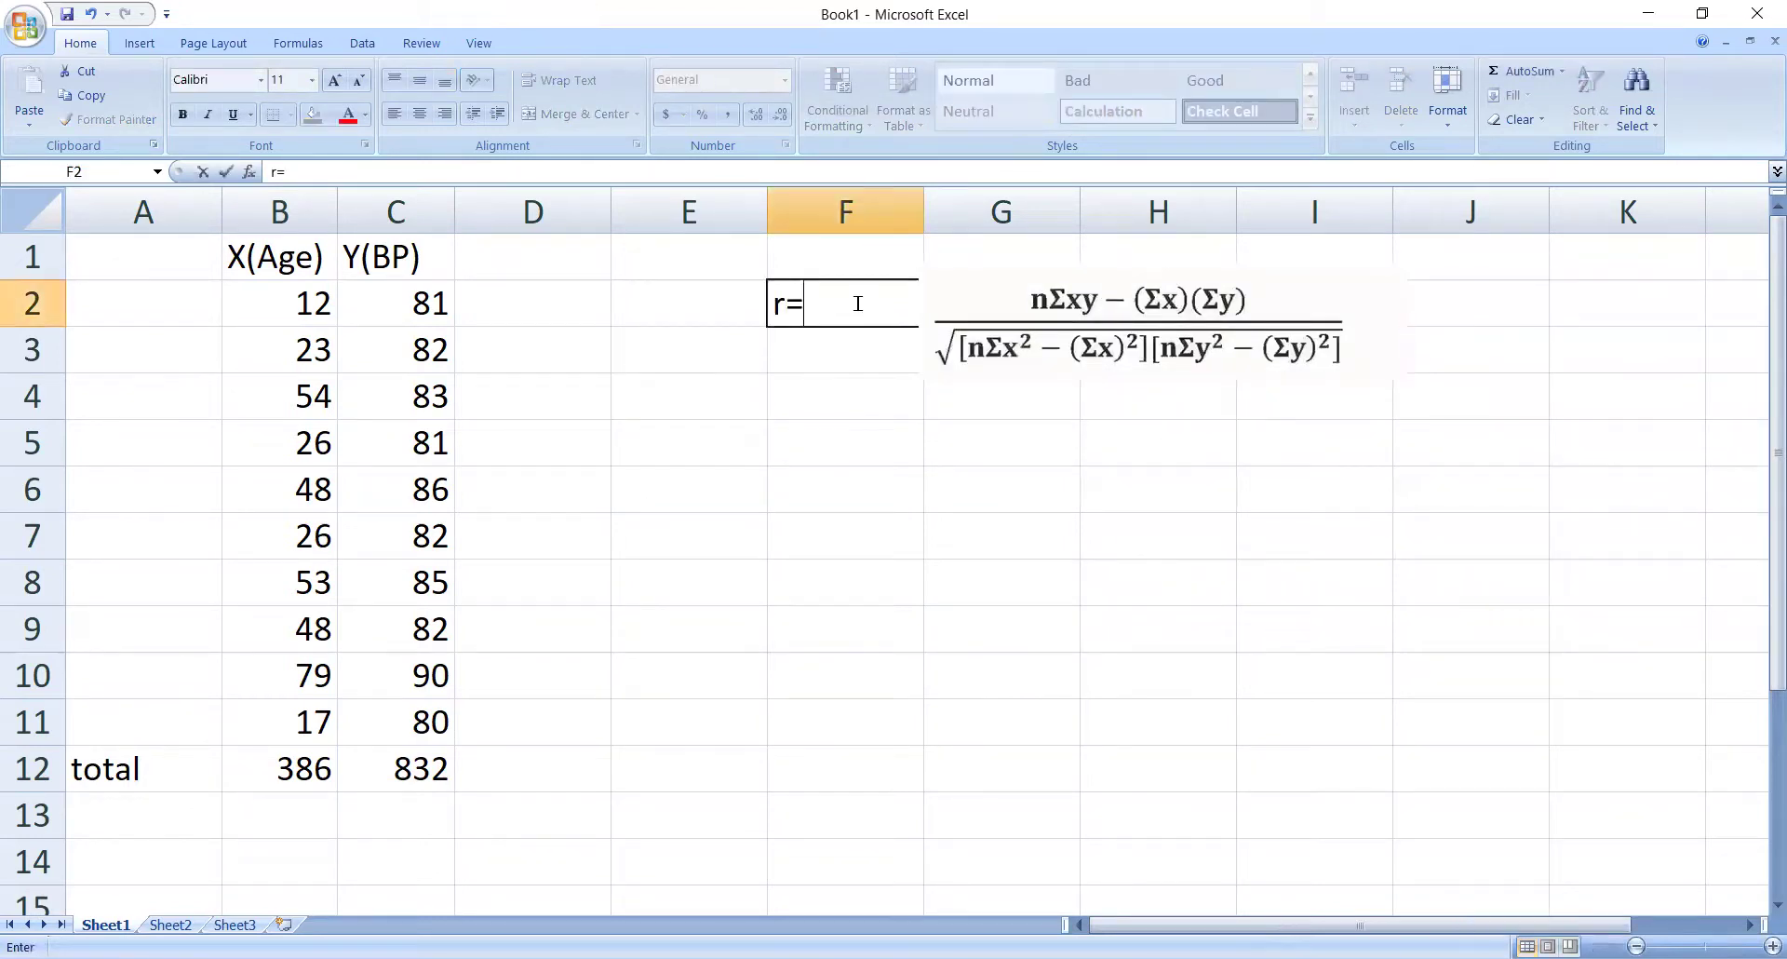
{"action": "key", "text": "Return"}
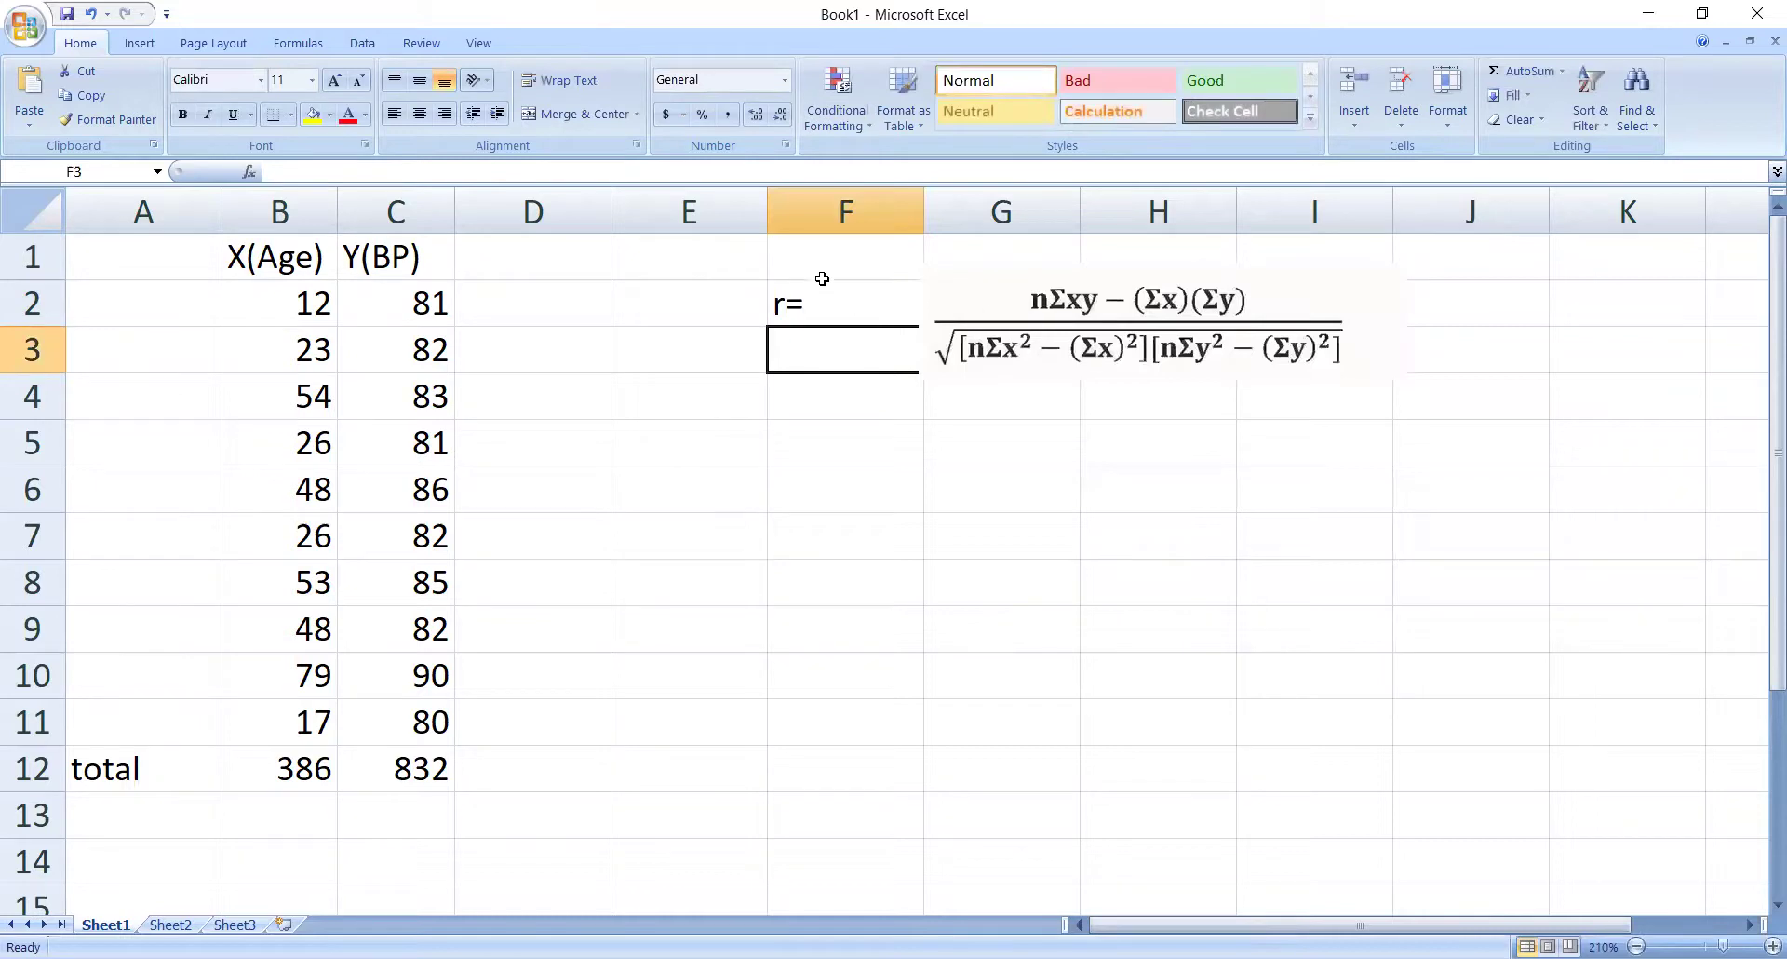
{"action": "right_click", "coordinate": [690, 213]}
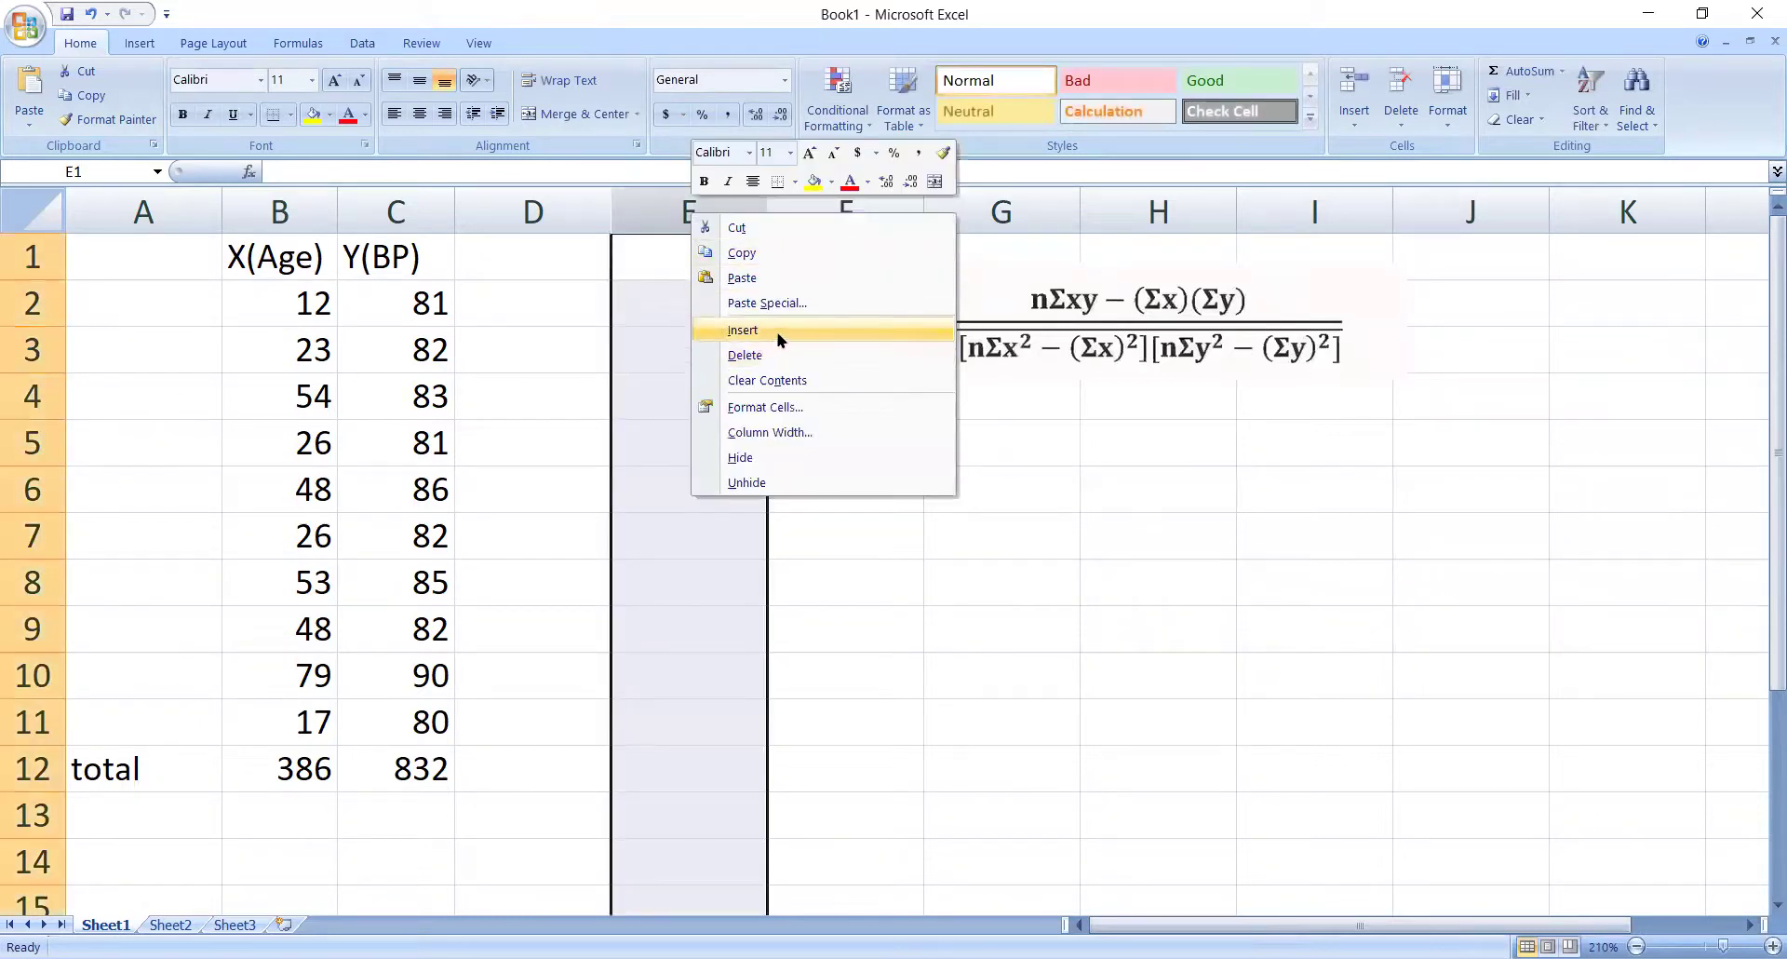
{"action": "left_click", "coordinate": [778, 335]}
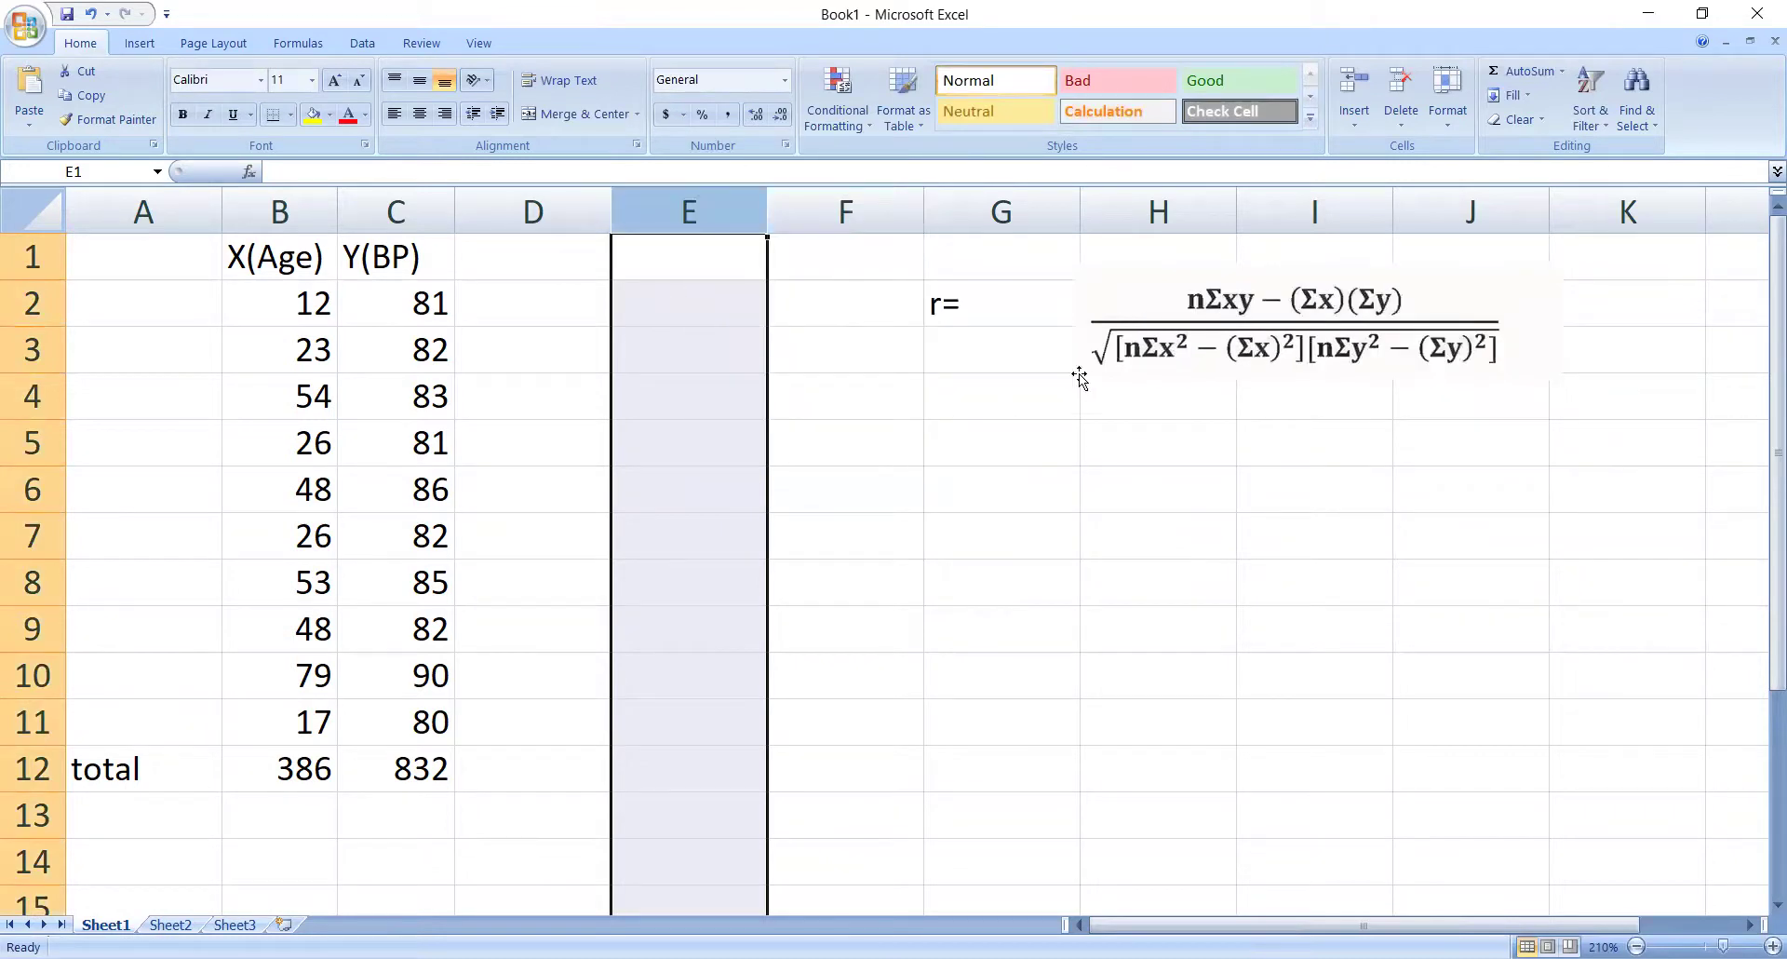
Enter n=10 in cell A13 below the total label.
{"action": "left_click", "coordinate": [187, 829]}
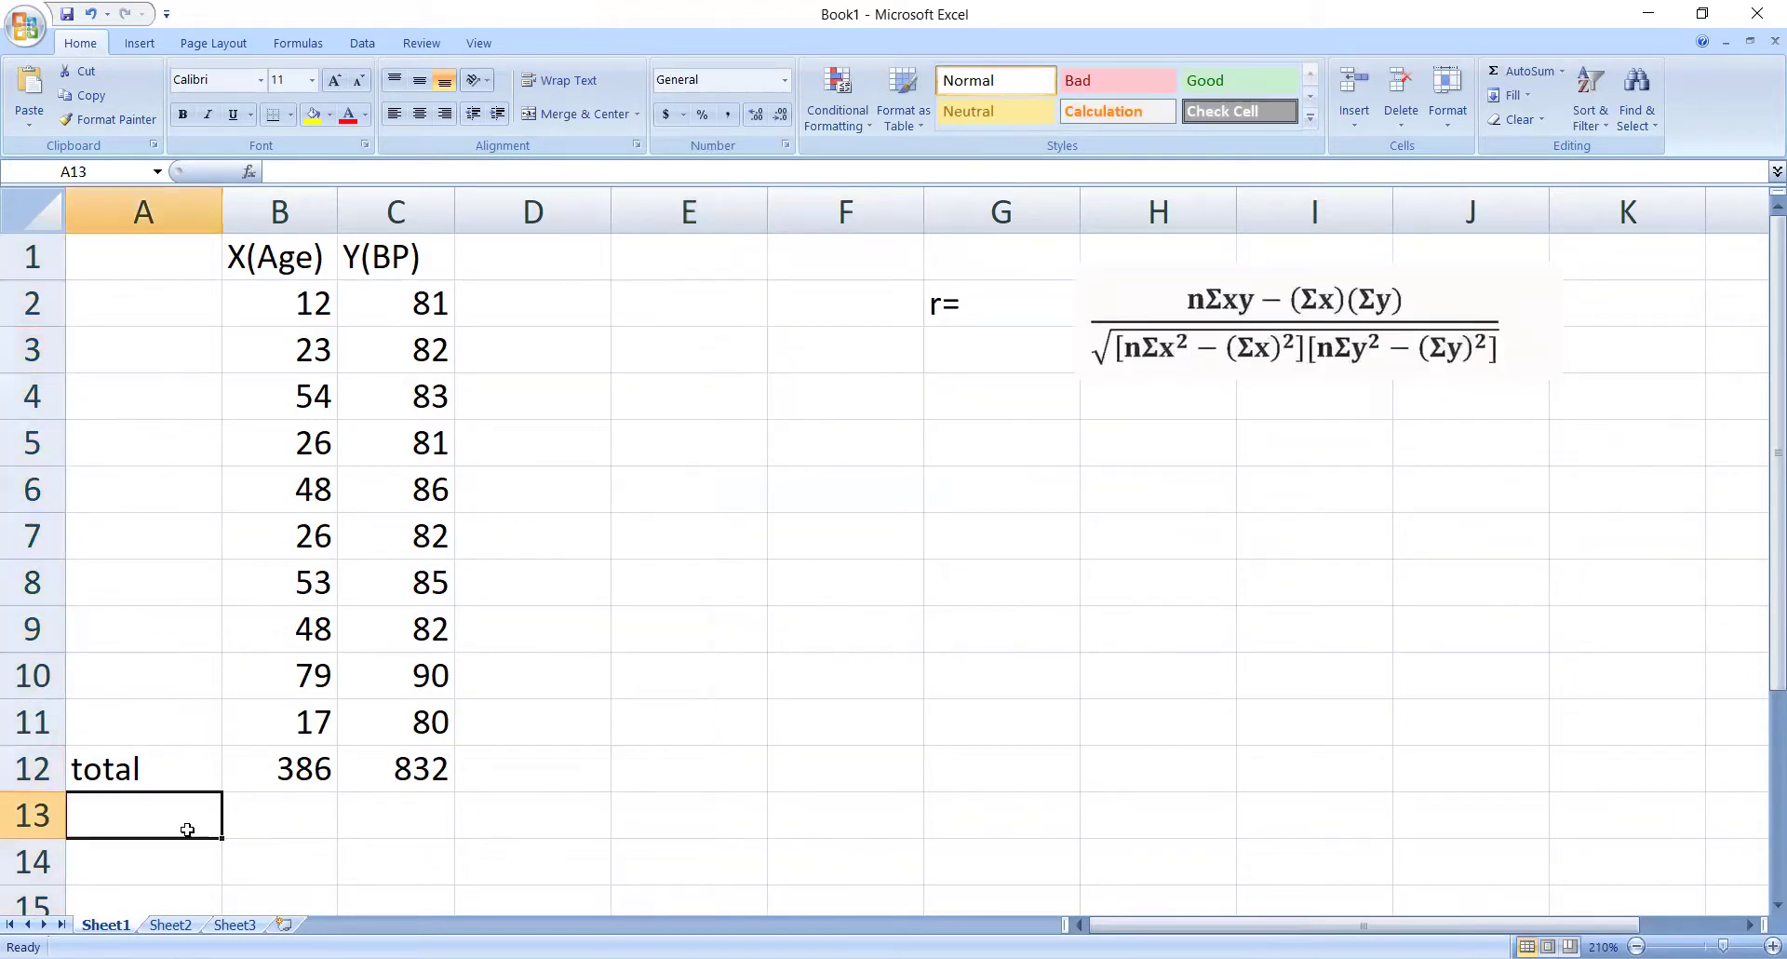
{"action": "type", "text": "n=10"}
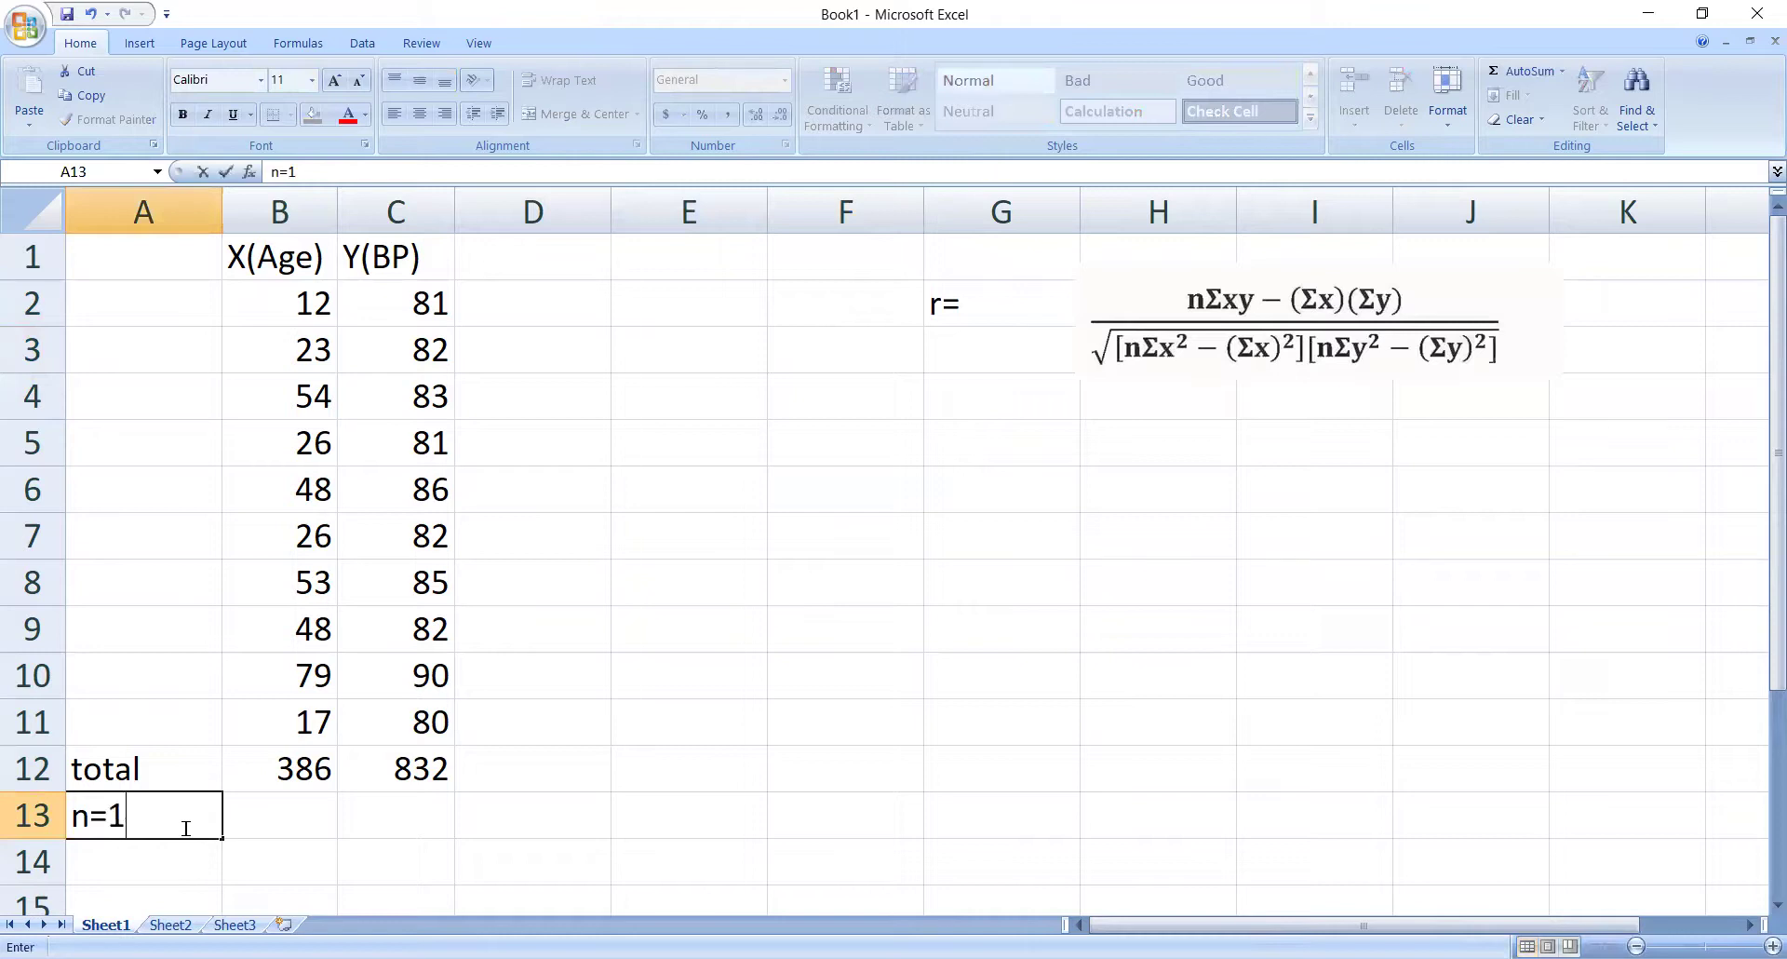
{"action": "left_click", "coordinate": [591, 705]}
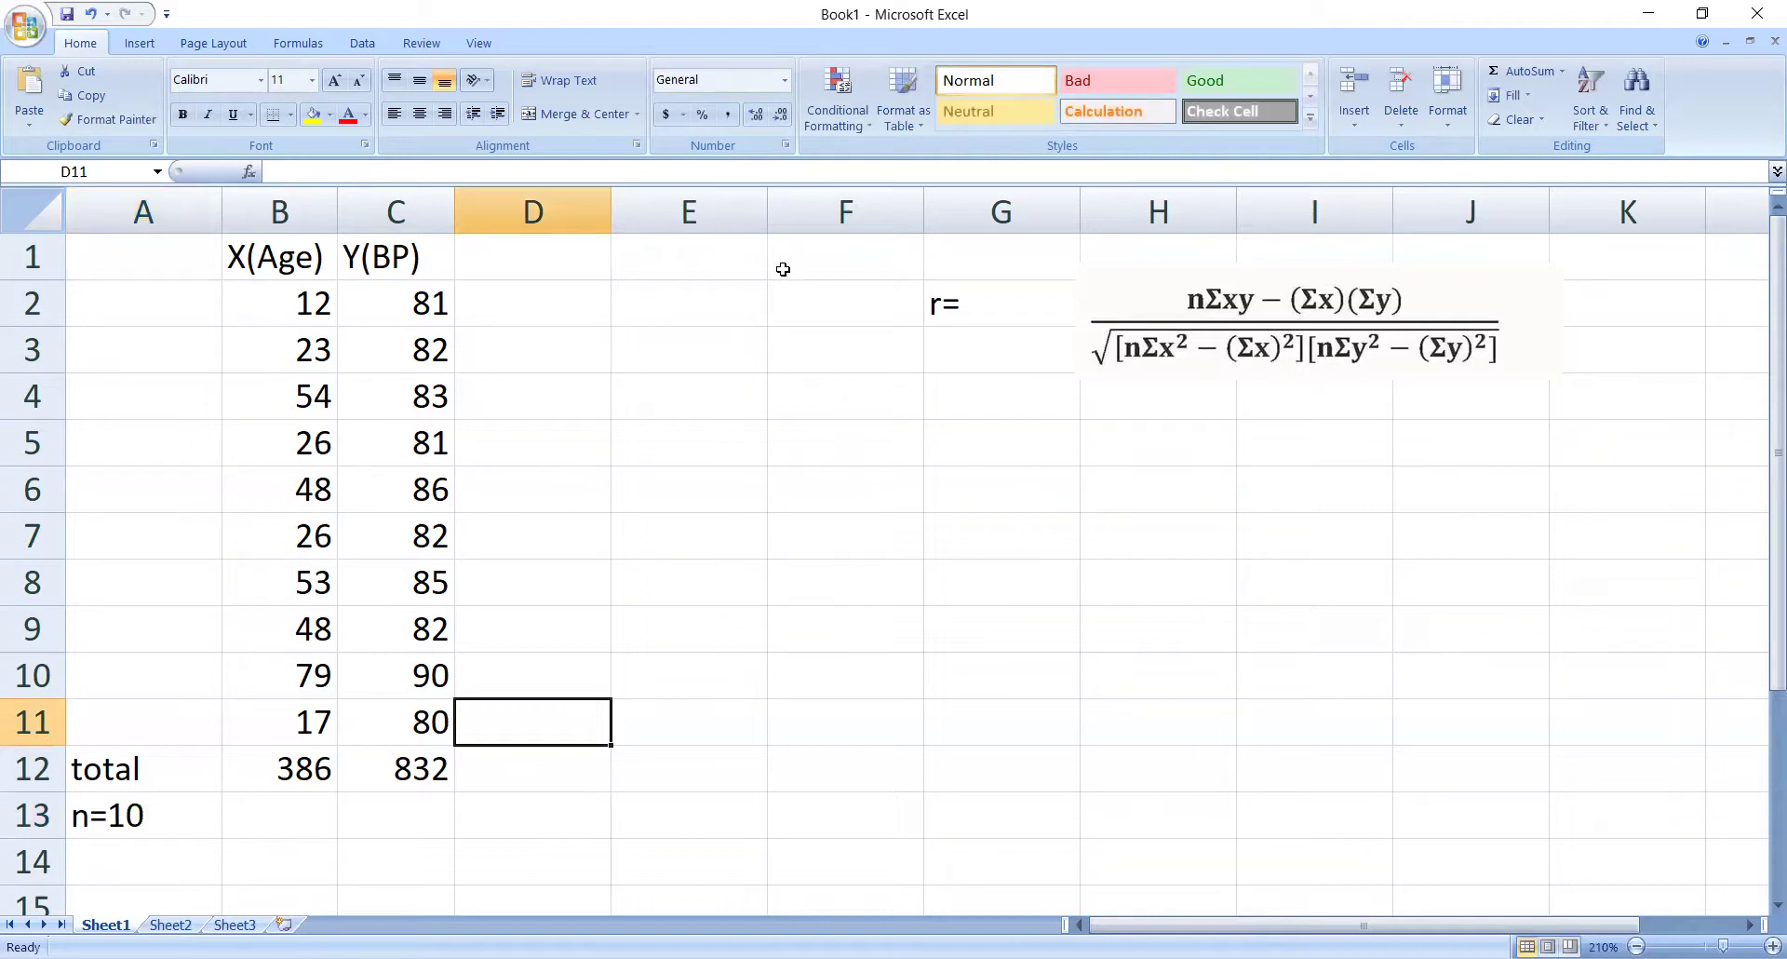
Circle the Σxy, Σx² and Σy² terms of the formula picture with the on-screen pen.
{"action": "key", "text": "ctrl+2"}
{"action": "mouse_move", "coordinate": [1236, 278]}
{"action": "left_mouse_down"}
{"action": "mouse_move", "coordinate": [1212, 277]}
{"action": "mouse_move", "coordinate": [1201, 324]}
{"action": "mouse_move", "coordinate": [1257, 277]}
{"action": "mouse_move", "coordinate": [1242, 271]}
{"action": "left_mouse_up"}
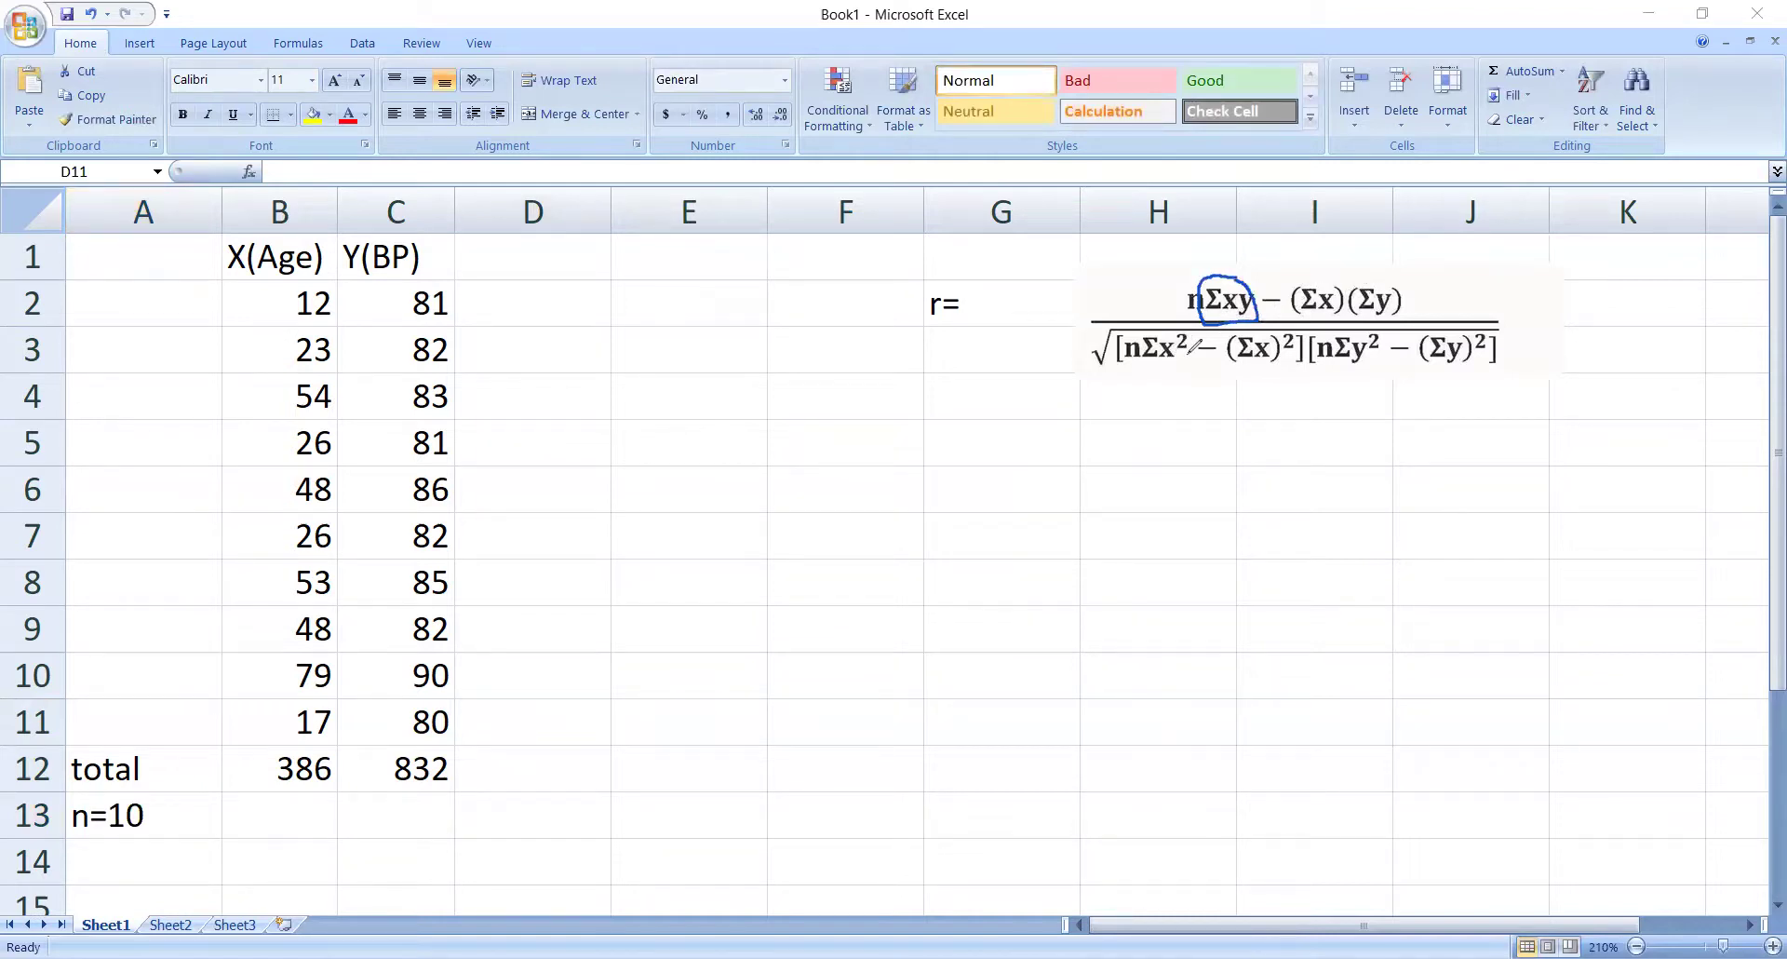
{"action": "mouse_move", "coordinate": [1191, 337]}
{"action": "left_mouse_down"}
{"action": "mouse_move", "coordinate": [1151, 335]}
{"action": "mouse_move", "coordinate": [1153, 358]}
{"action": "mouse_move", "coordinate": [1191, 343]}
{"action": "left_mouse_up"}
{"action": "mouse_move", "coordinate": [1341, 339]}
{"action": "left_mouse_down"}
{"action": "mouse_move", "coordinate": [1364, 368]}
{"action": "mouse_move", "coordinate": [1381, 337]}
{"action": "mouse_move", "coordinate": [1347, 355]}
{"action": "mouse_move", "coordinate": [1337, 335]}
{"action": "left_mouse_up"}
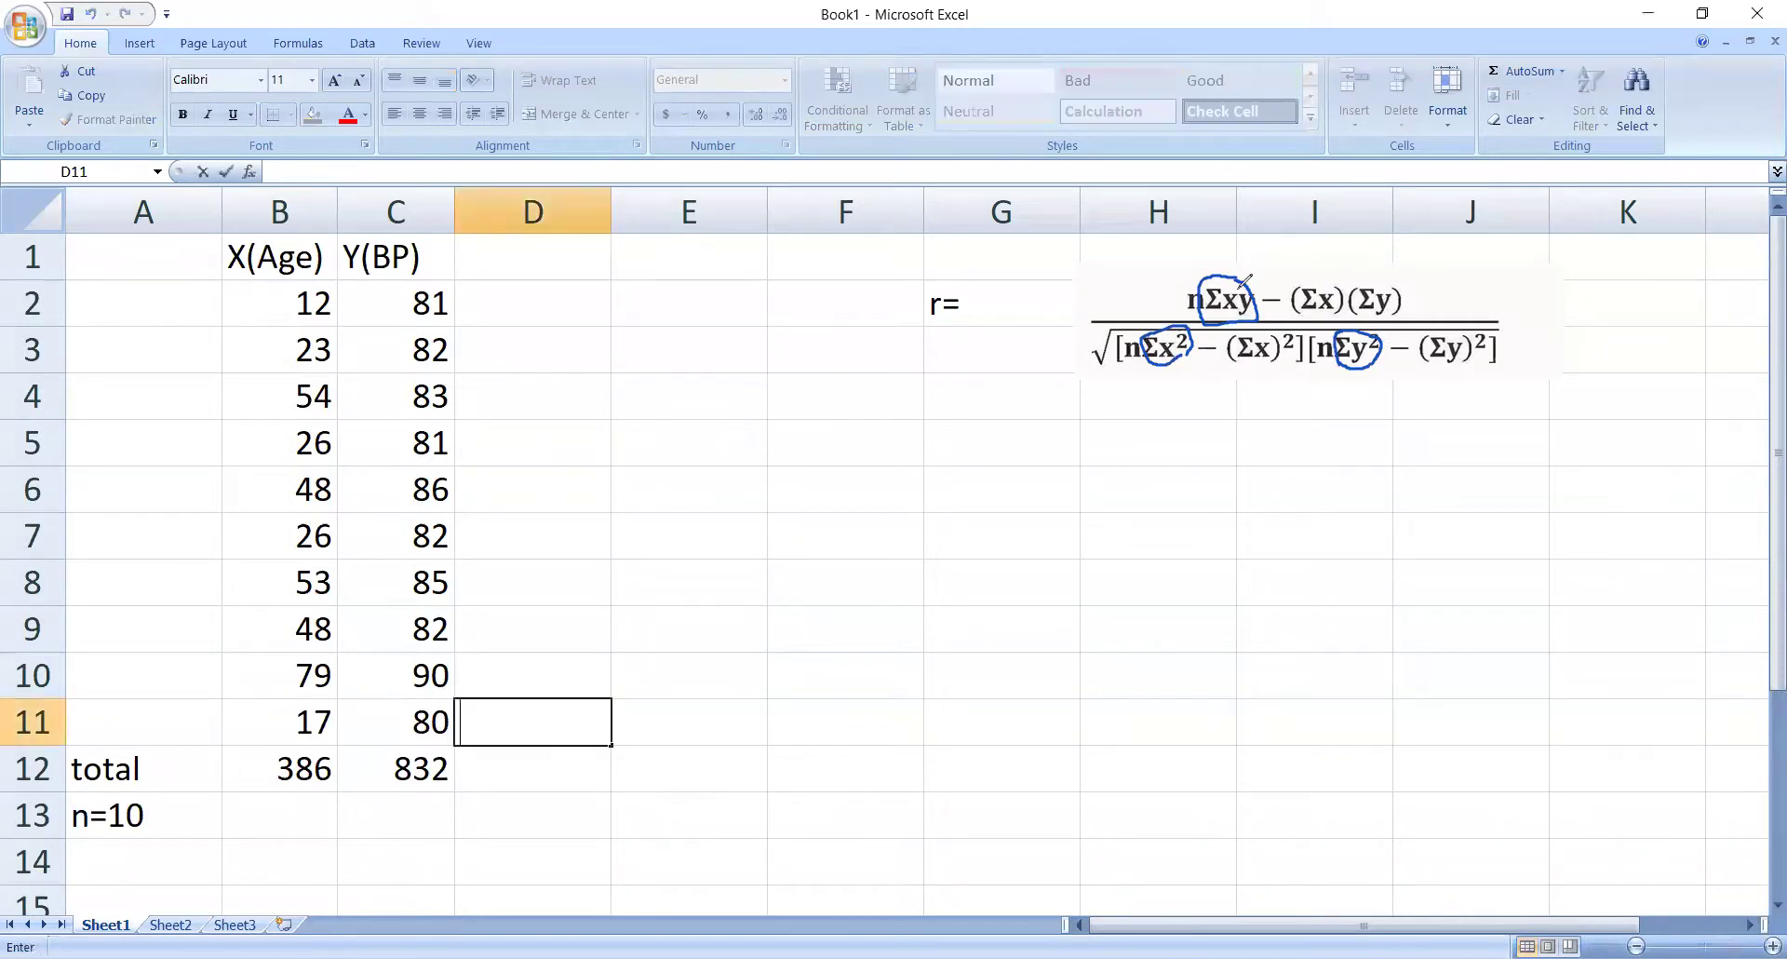
Add the column headings XY, X^2 and Y^2 in cells D1, E1 and F1.
{"action": "key", "text": "ctrl+Up"}
{"action": "type", "text": "XY"}
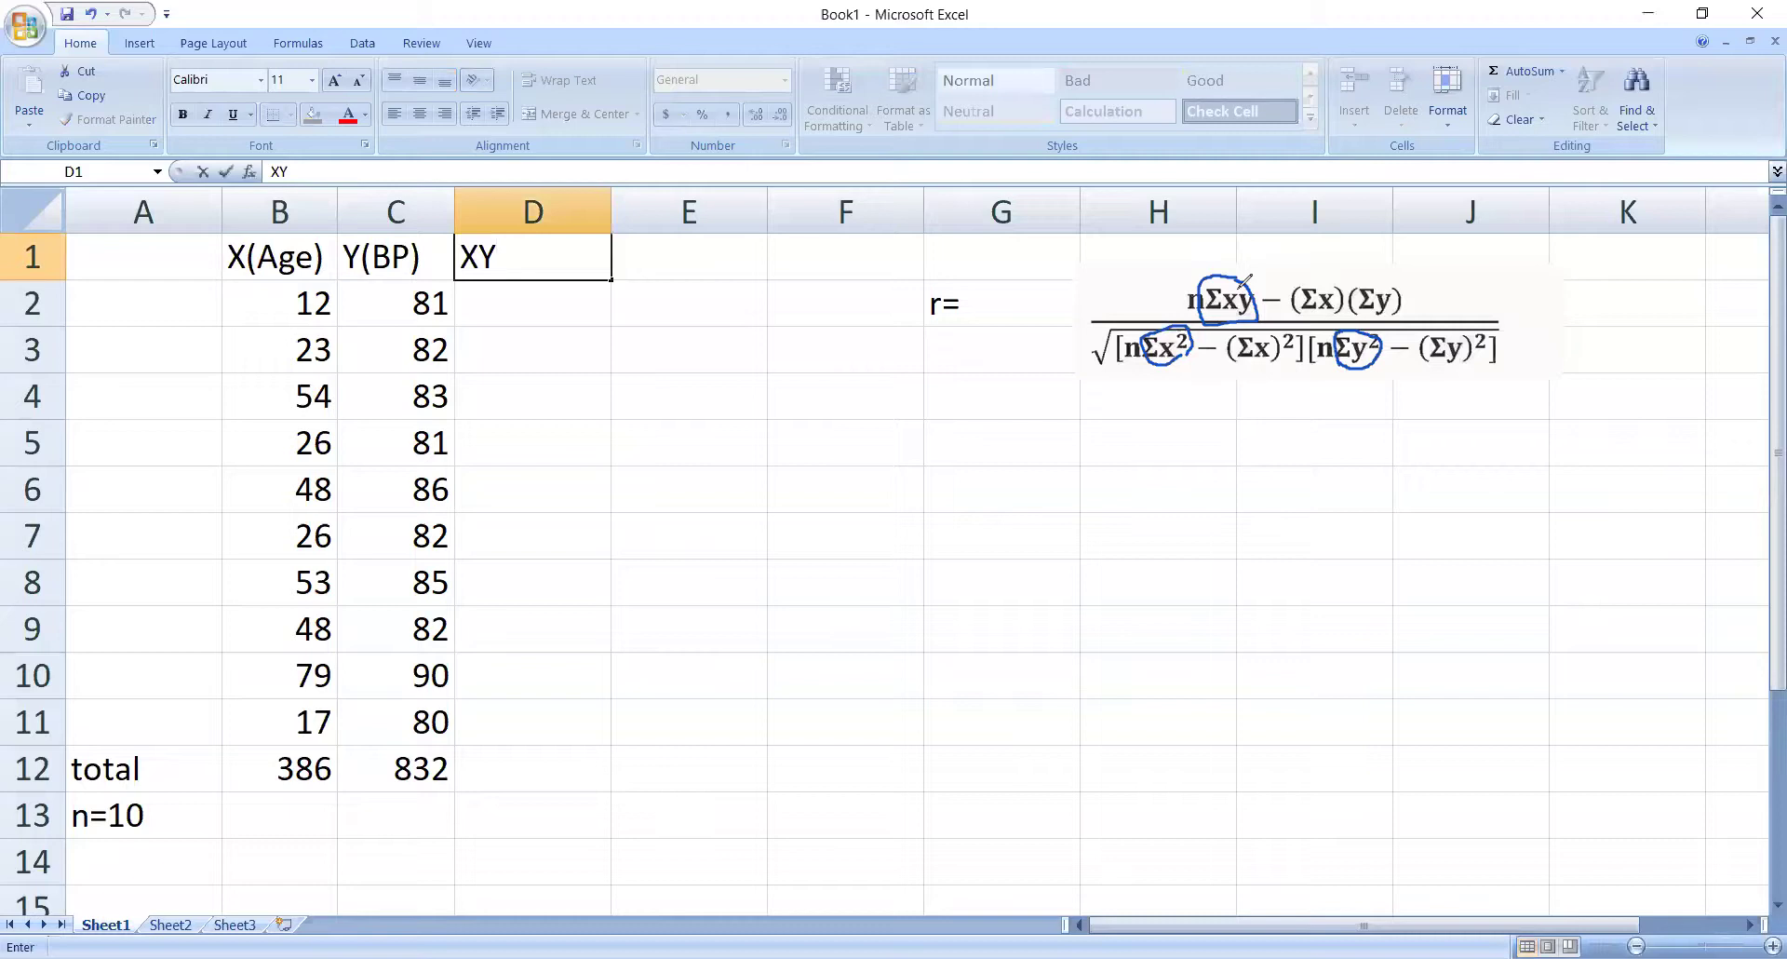
{"action": "key", "text": "Tab"}
{"action": "type", "text": "X^2"}
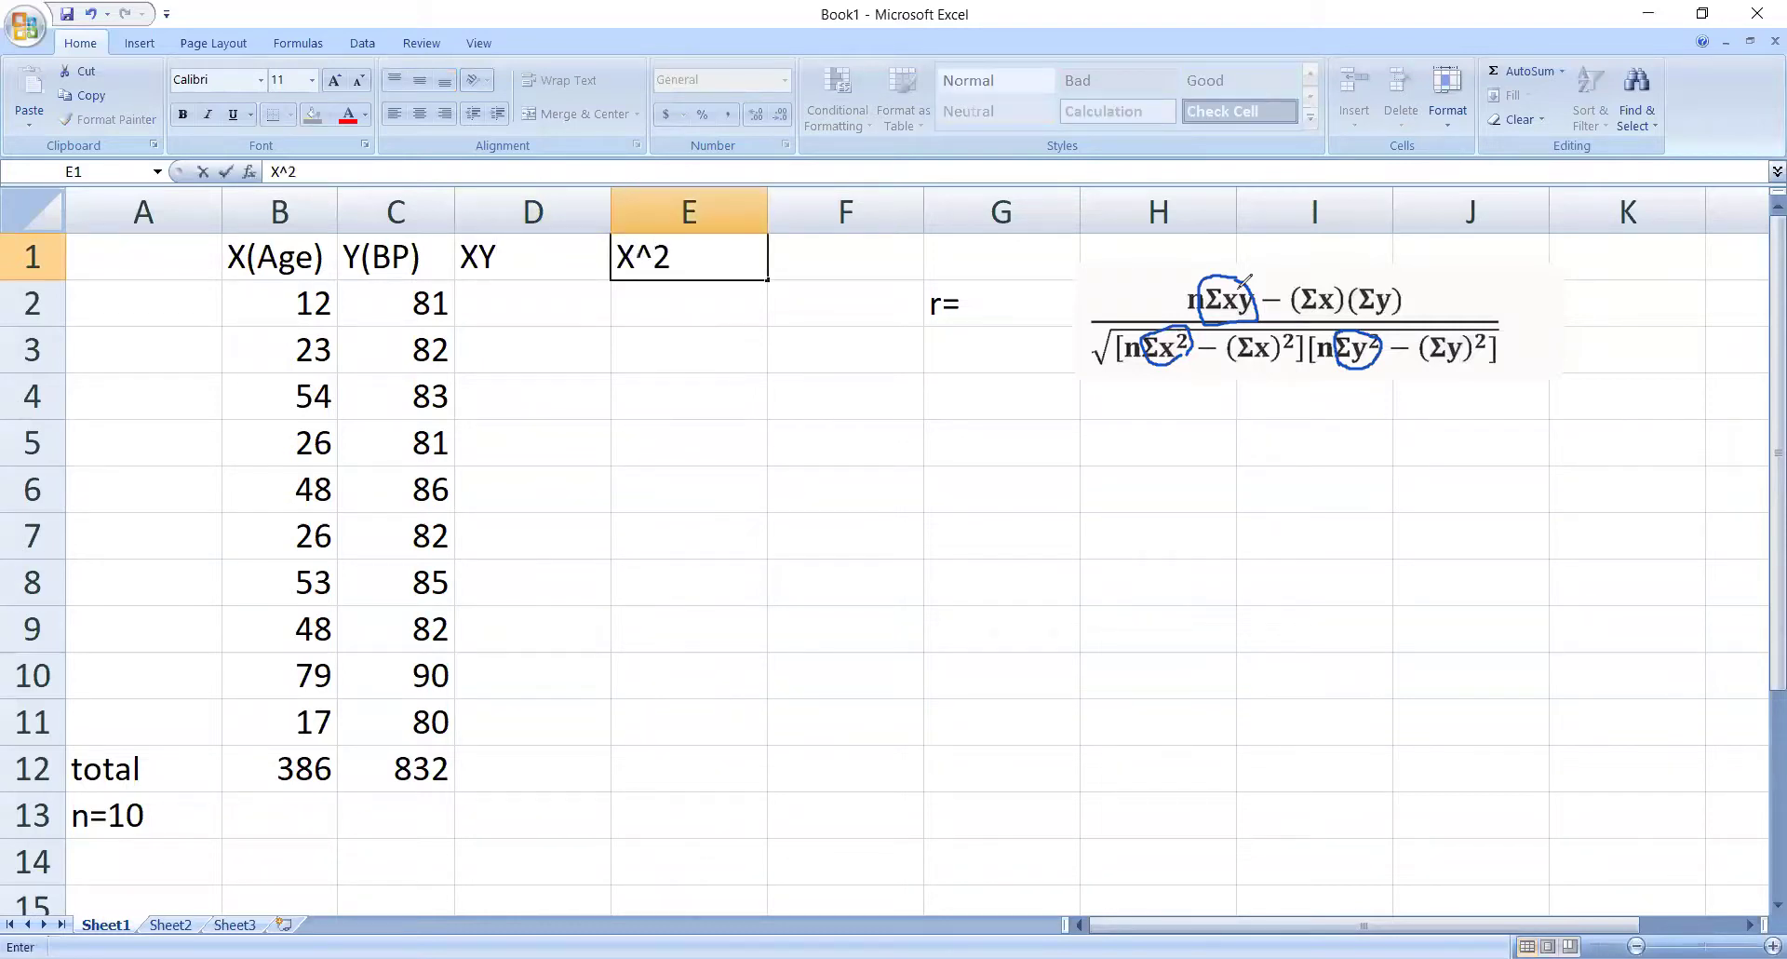
{"action": "key", "text": "Tab"}
{"action": "type", "text": "Y"}
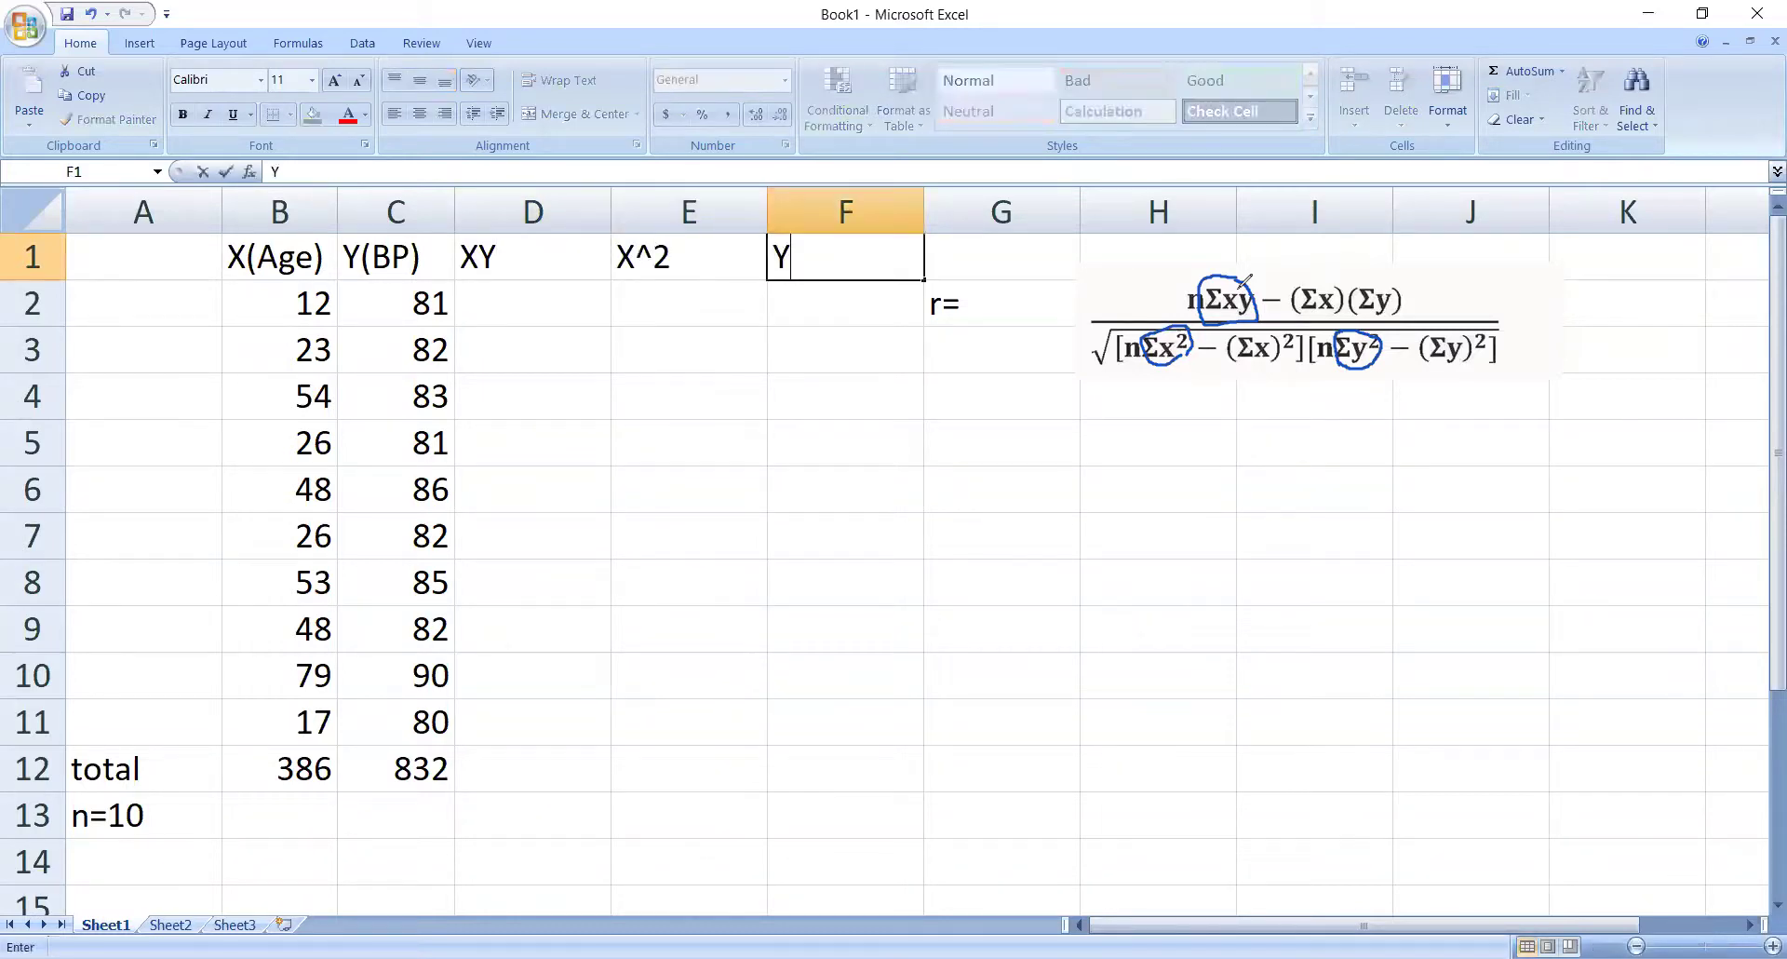
{"action": "type", "text": "^2"}
{"action": "left_click", "coordinate": [528, 302]}
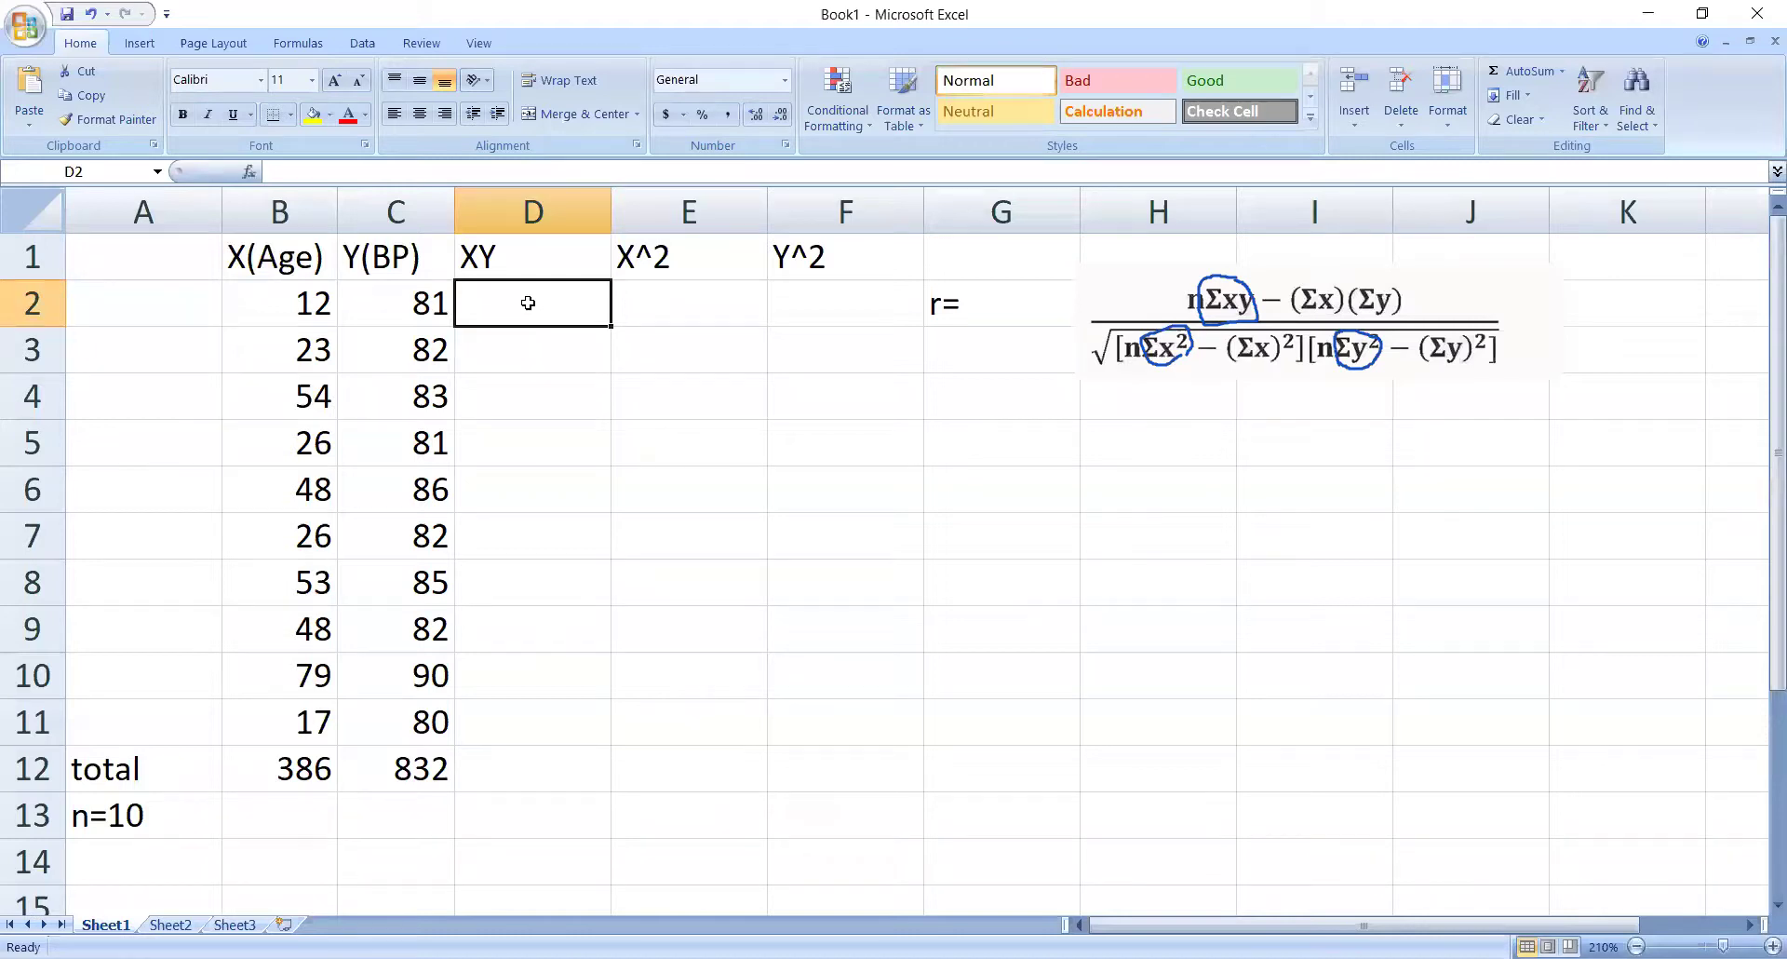
Enter the first two XY products as plain numbers, 972 in D2 and 1886 in D3.
{"action": "left_click", "coordinate": [580, 768]}
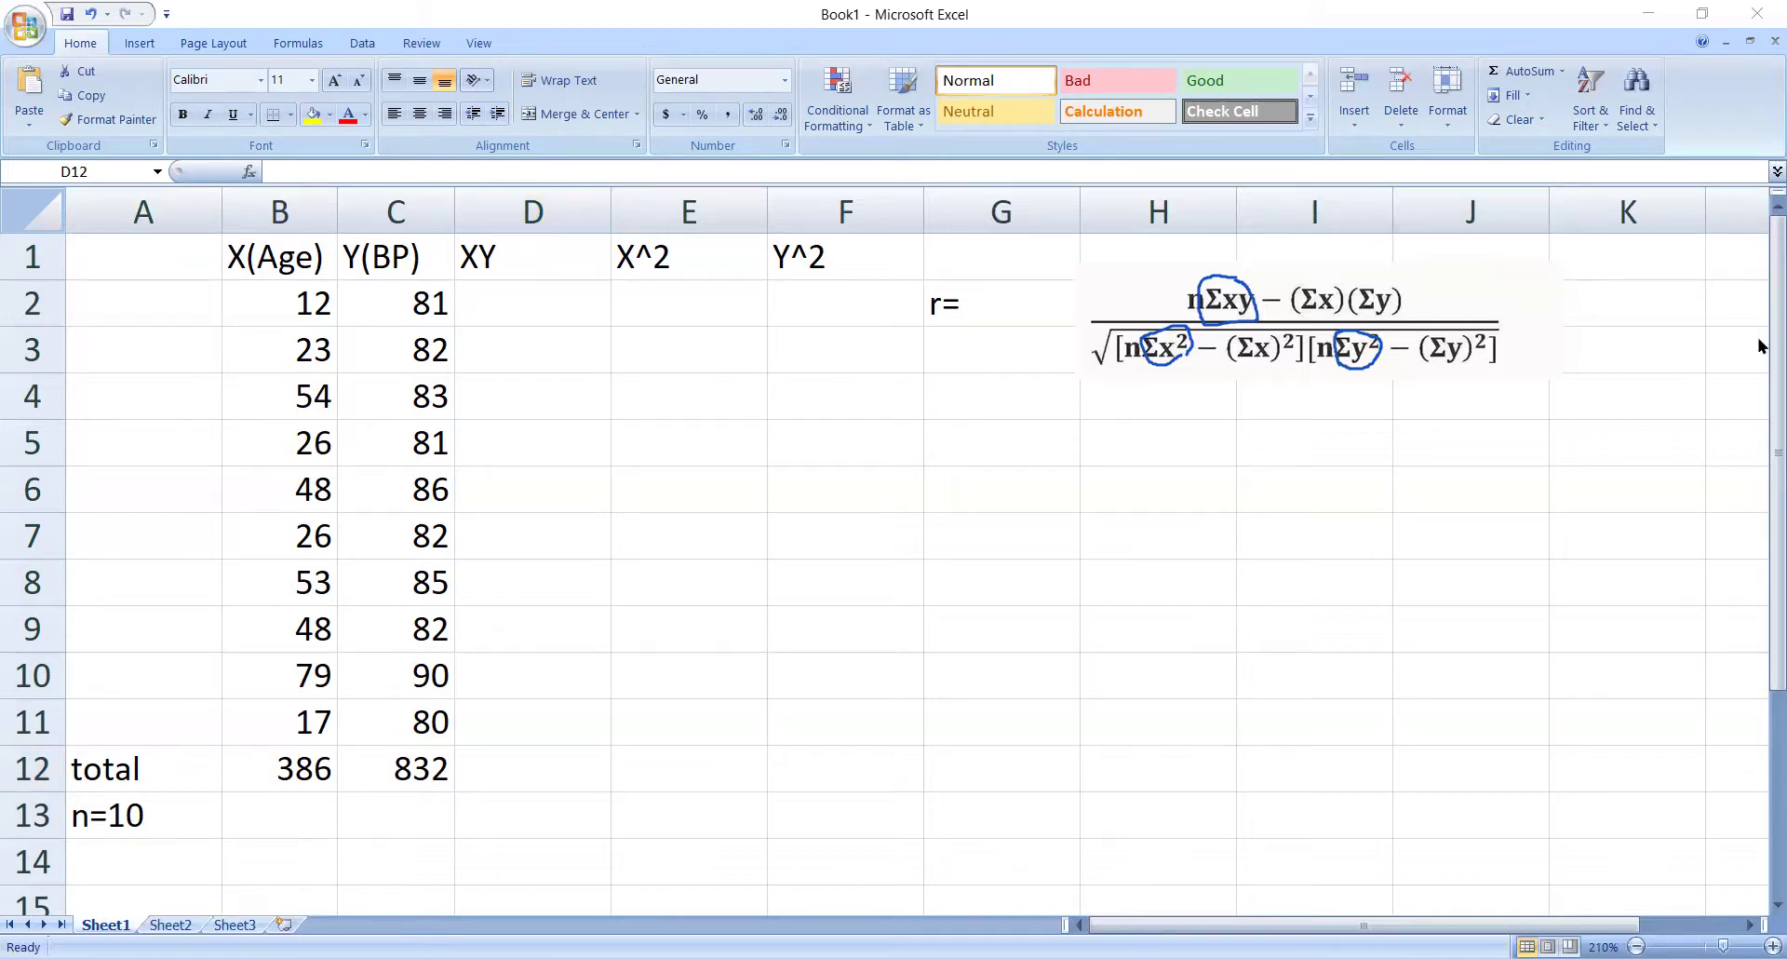
{"action": "left_click", "coordinate": [520, 316]}
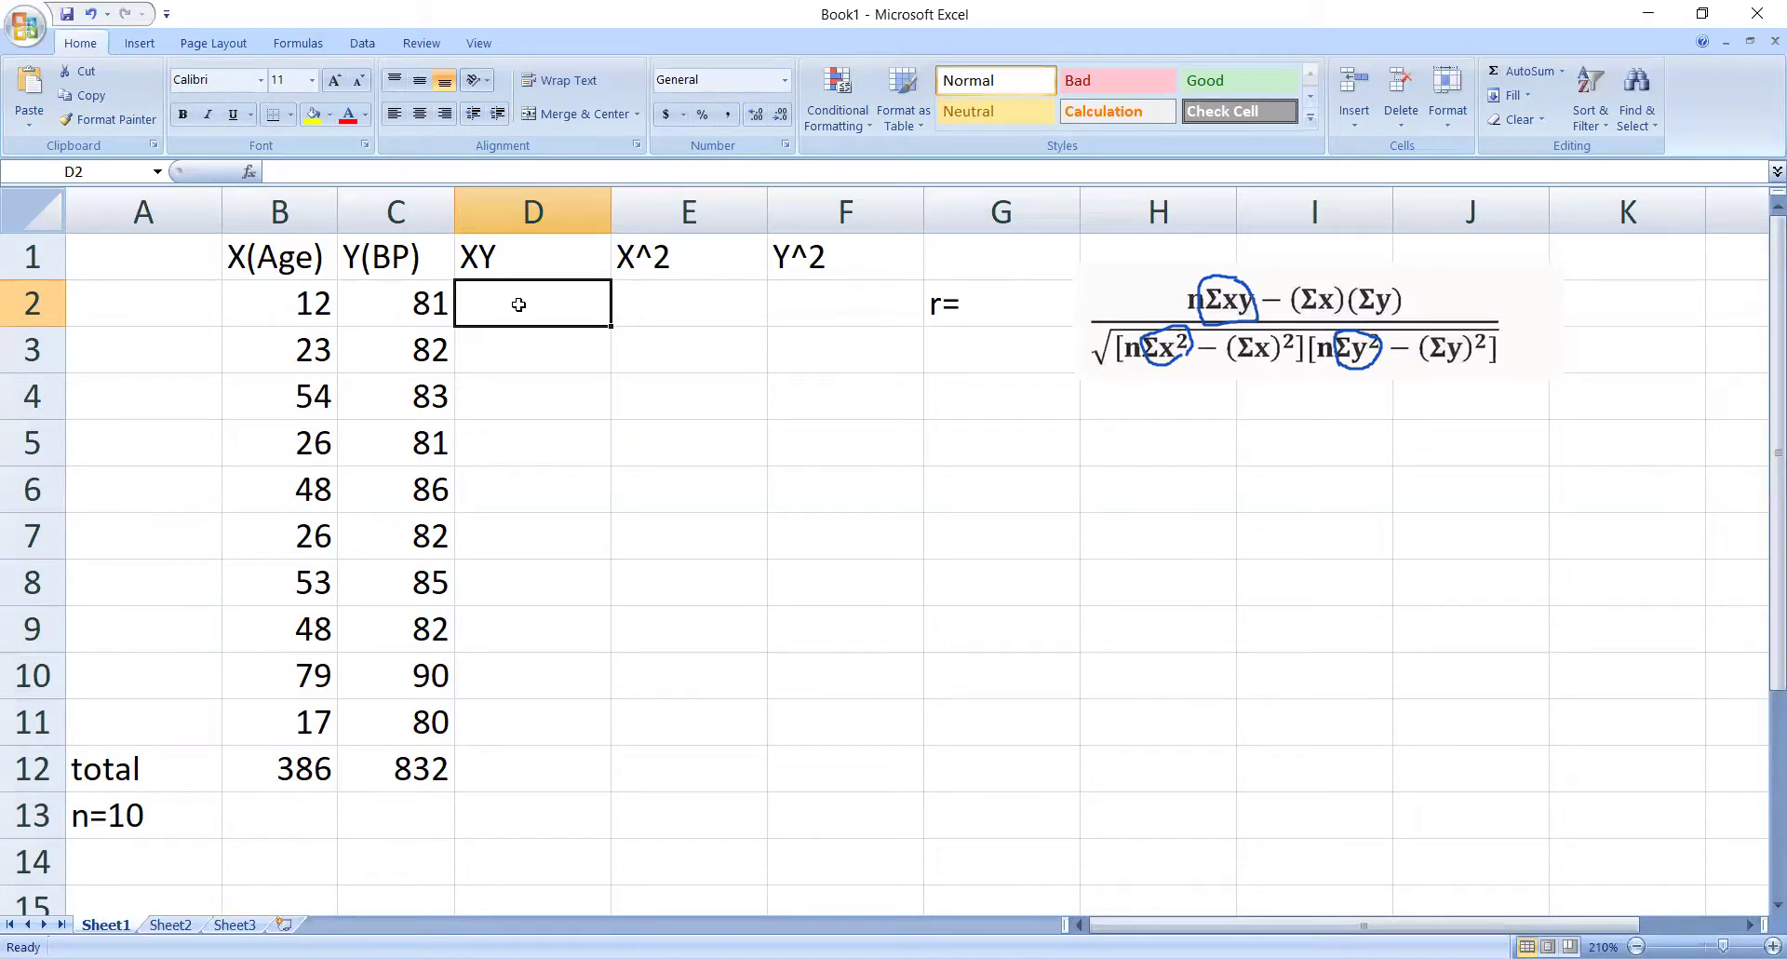
{"action": "type", "text": "972"}
{"action": "key", "text": "Return"}
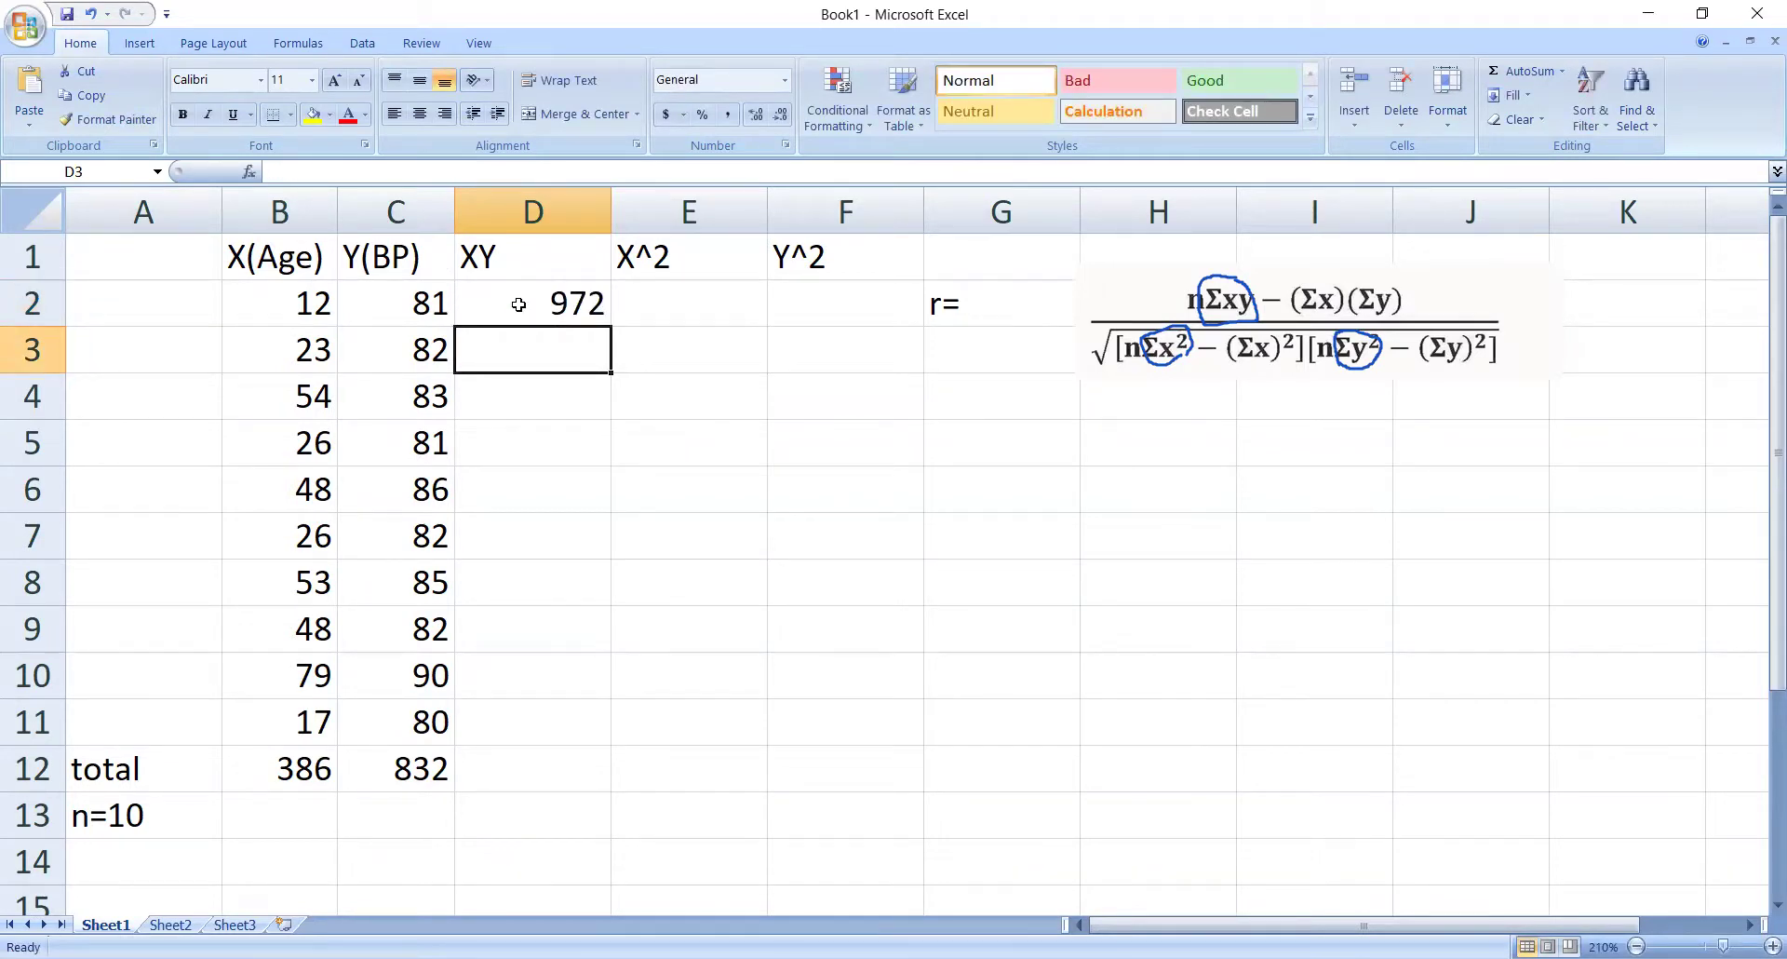
{"action": "type", "text": "1886"}
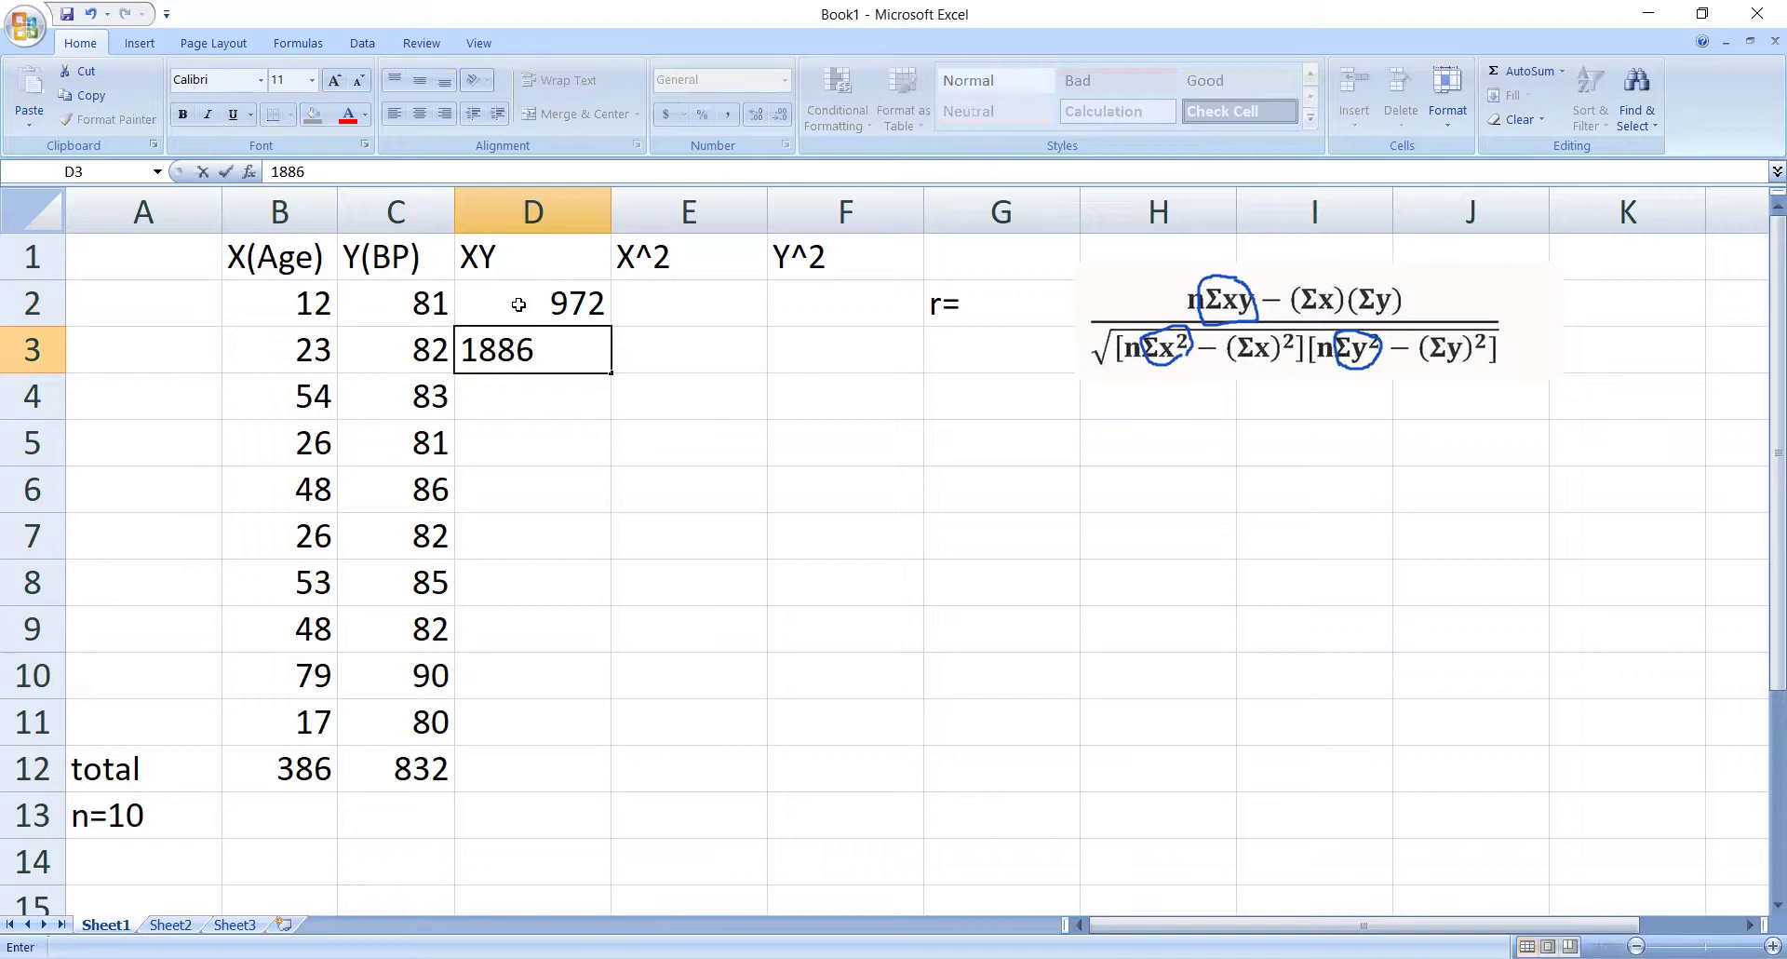
{"action": "key", "text": "Return"}
Replace the number in cell D2 with the formula =B2*C2.
{"action": "double_click", "coordinate": [519, 304]}
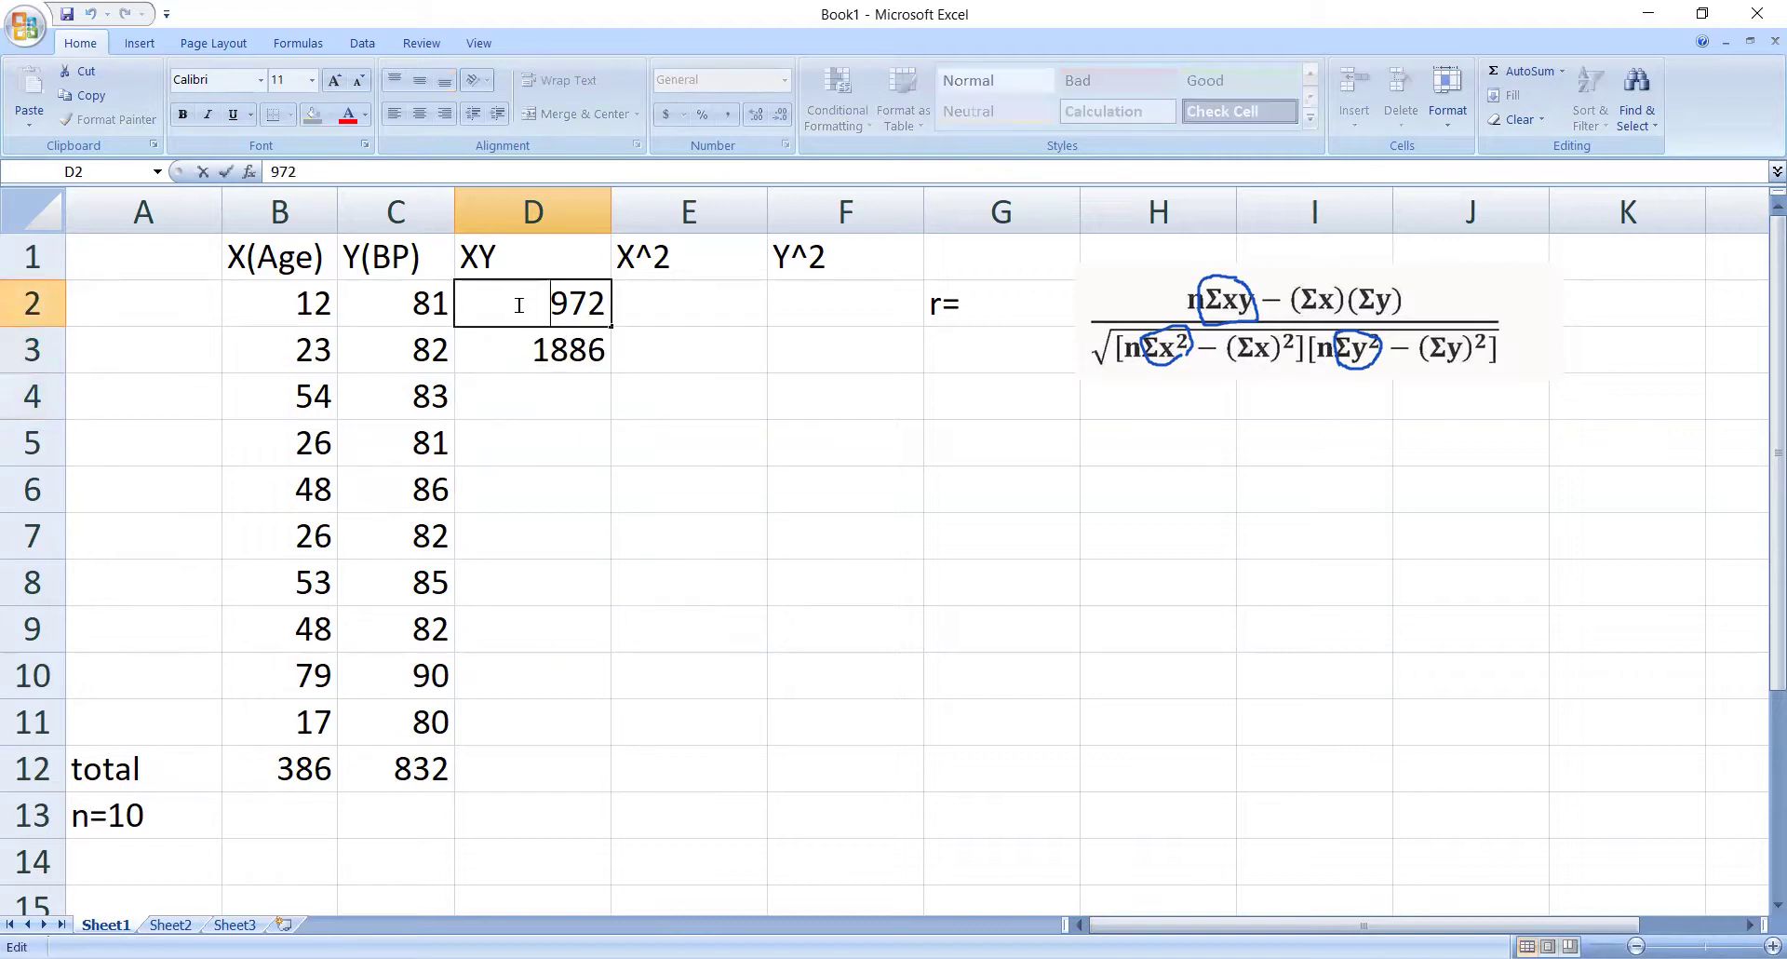
{"action": "key", "text": "Delete"}
{"action": "key", "text": "Delete"}
{"action": "key", "text": "Delete"}
{"action": "type", "text": "="}
{"action": "left_click", "coordinate": [223, 304]}
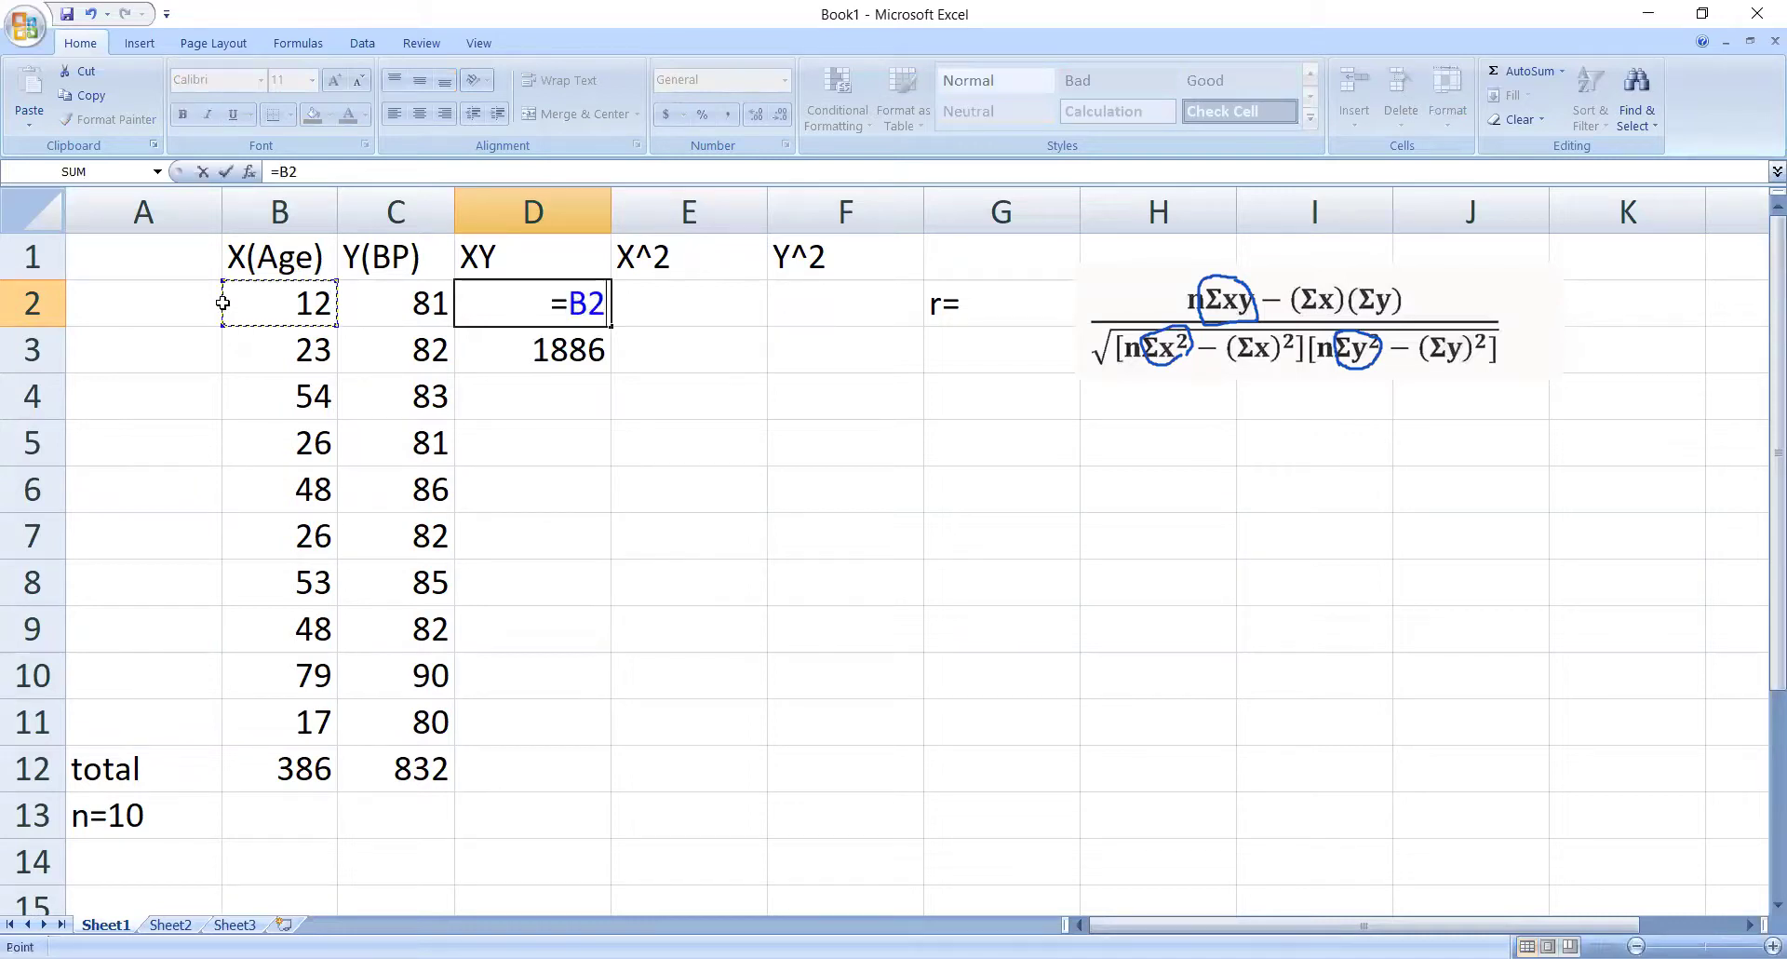
{"action": "type", "text": "*"}
{"action": "left_click", "coordinate": [401, 322]}
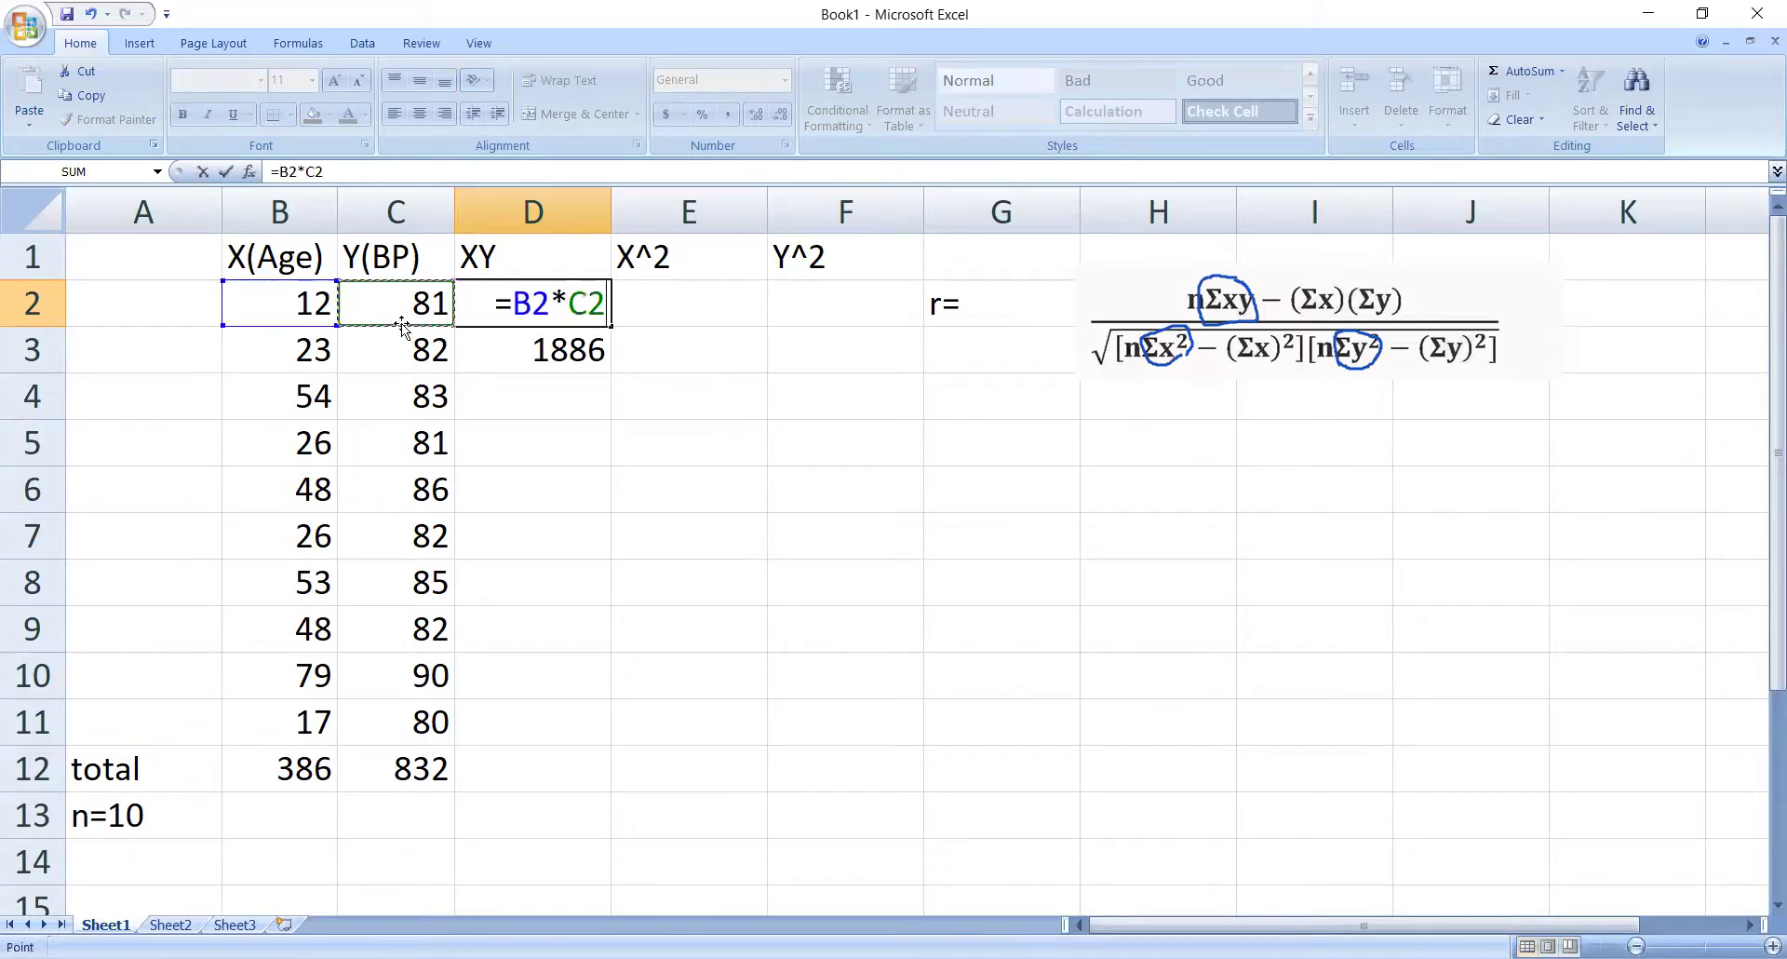
{"action": "key", "text": "Return"}
Fill the XY product formula from D2 down to D11, and extend the total formula from C12 across to F12.
{"action": "left_click", "coordinate": [540, 303]}
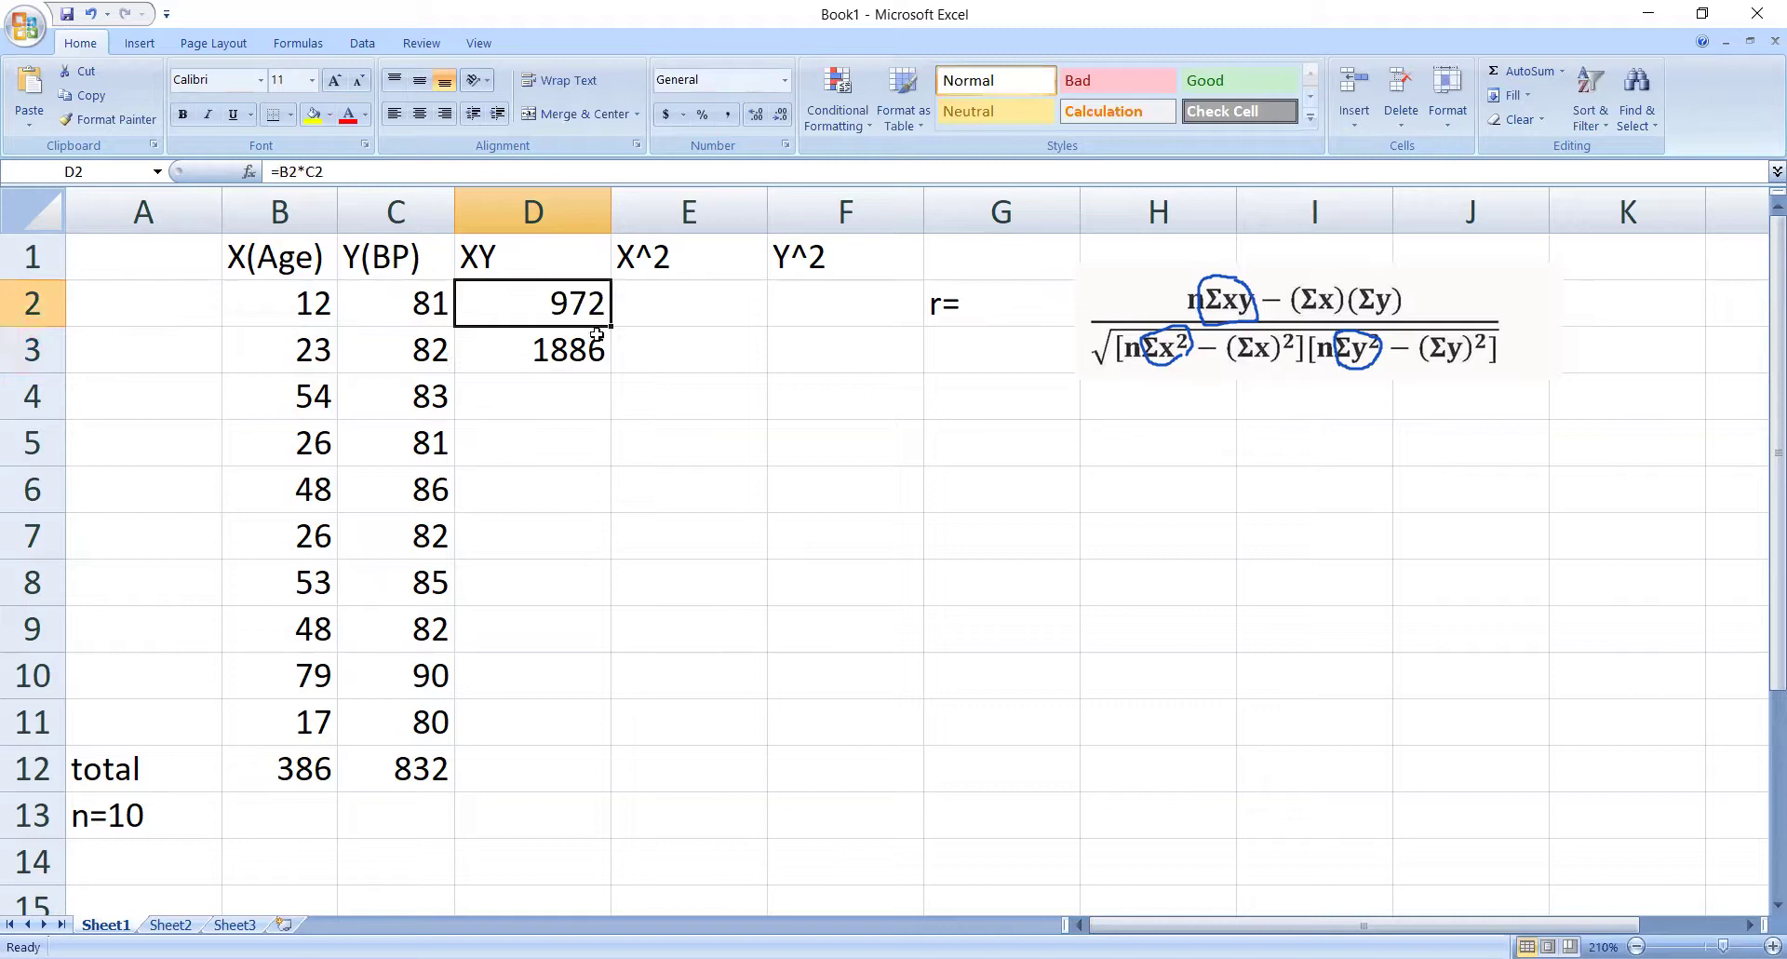
{"action": "left_click_drag", "start_coordinate": [612, 326], "coordinate": [605, 735]}
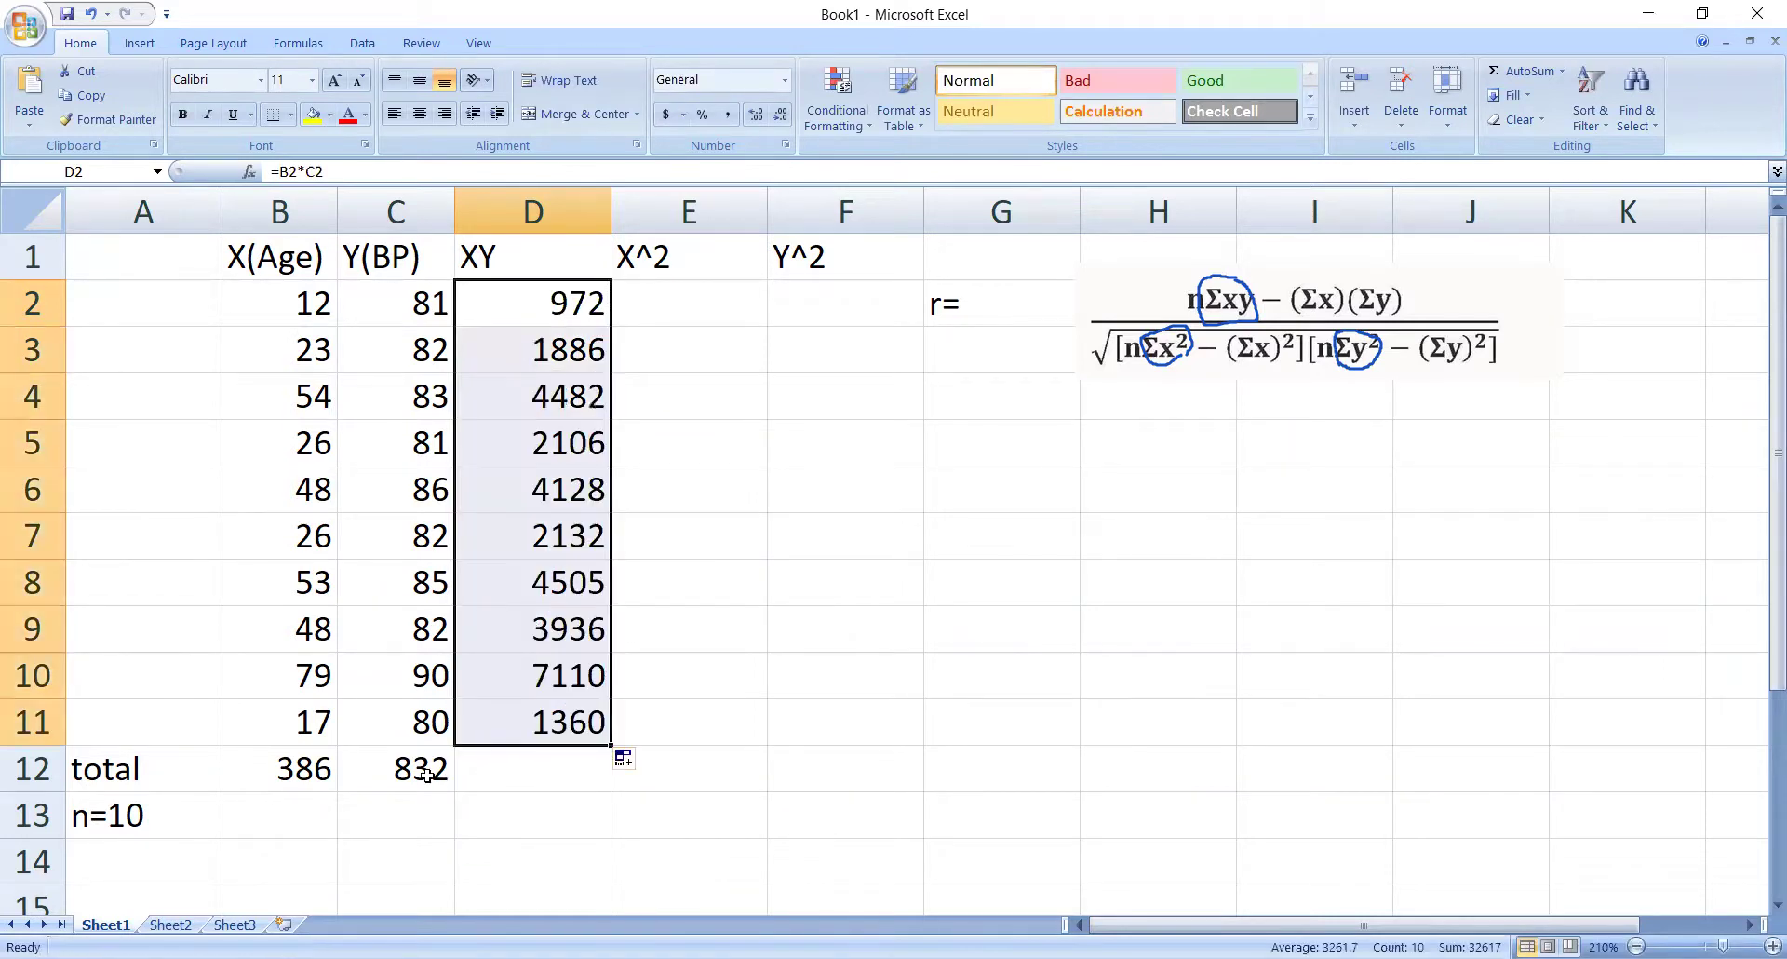
{"action": "left_click", "coordinate": [427, 777]}
{"action": "left_click_drag", "start_coordinate": [454, 791], "coordinate": [861, 776]}
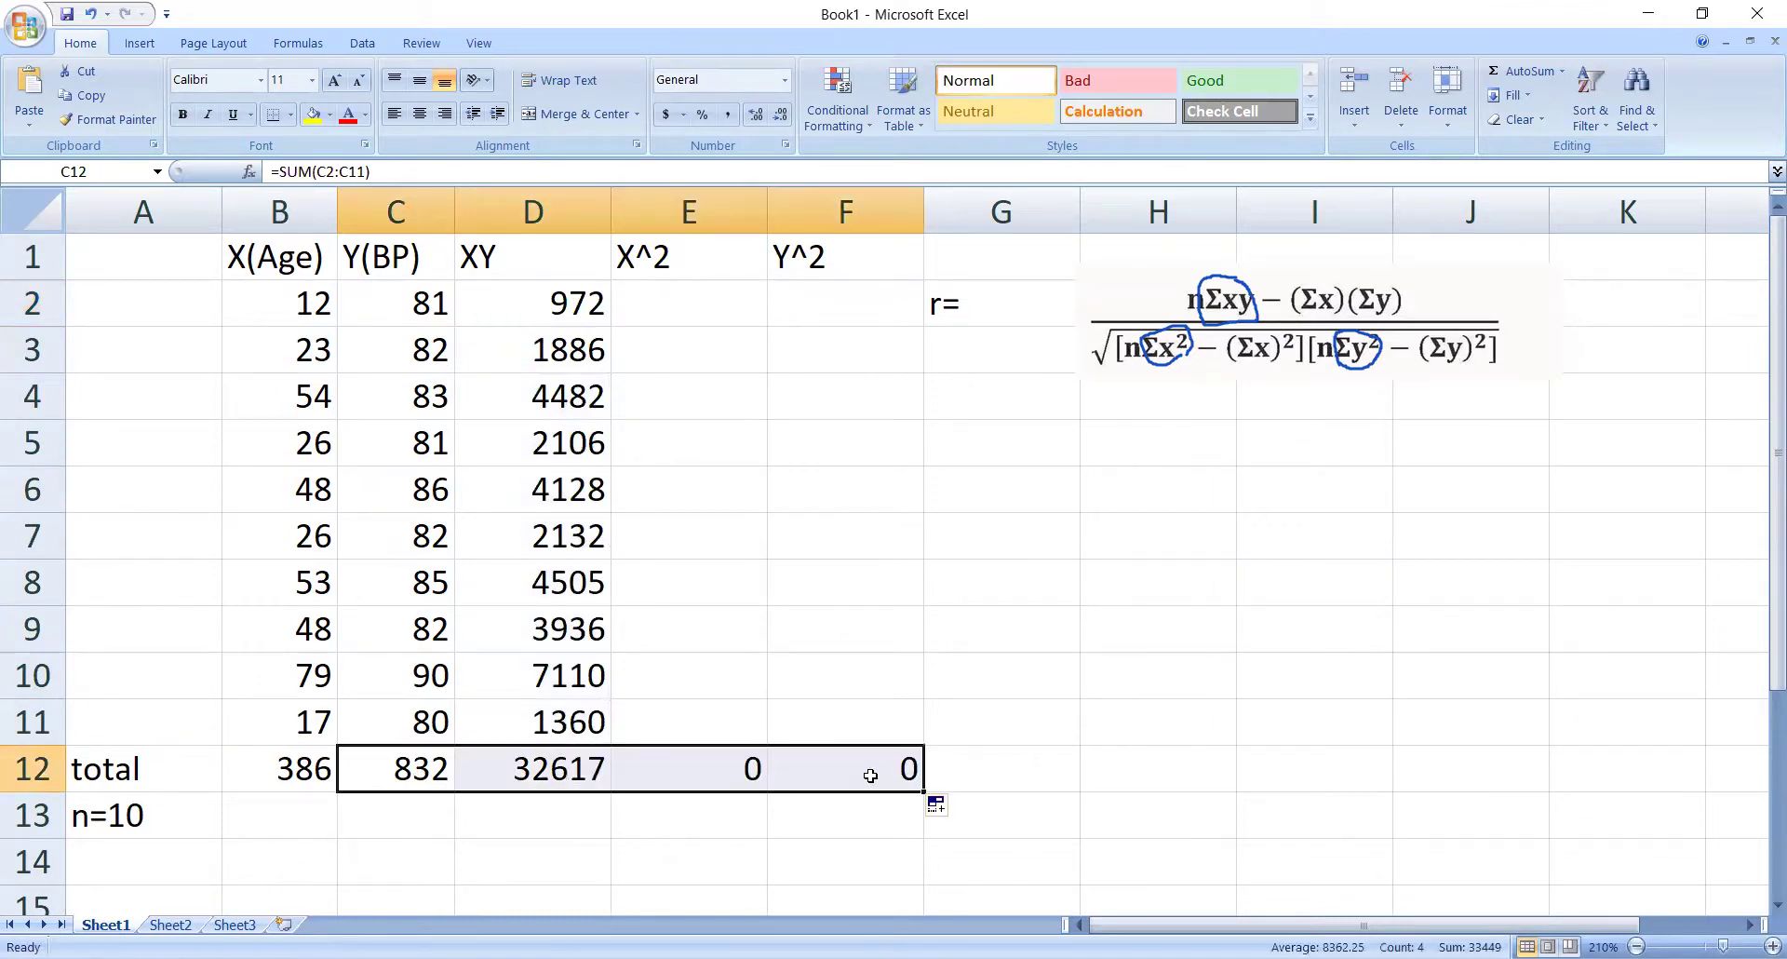
{"action": "left_click", "coordinate": [561, 816]}
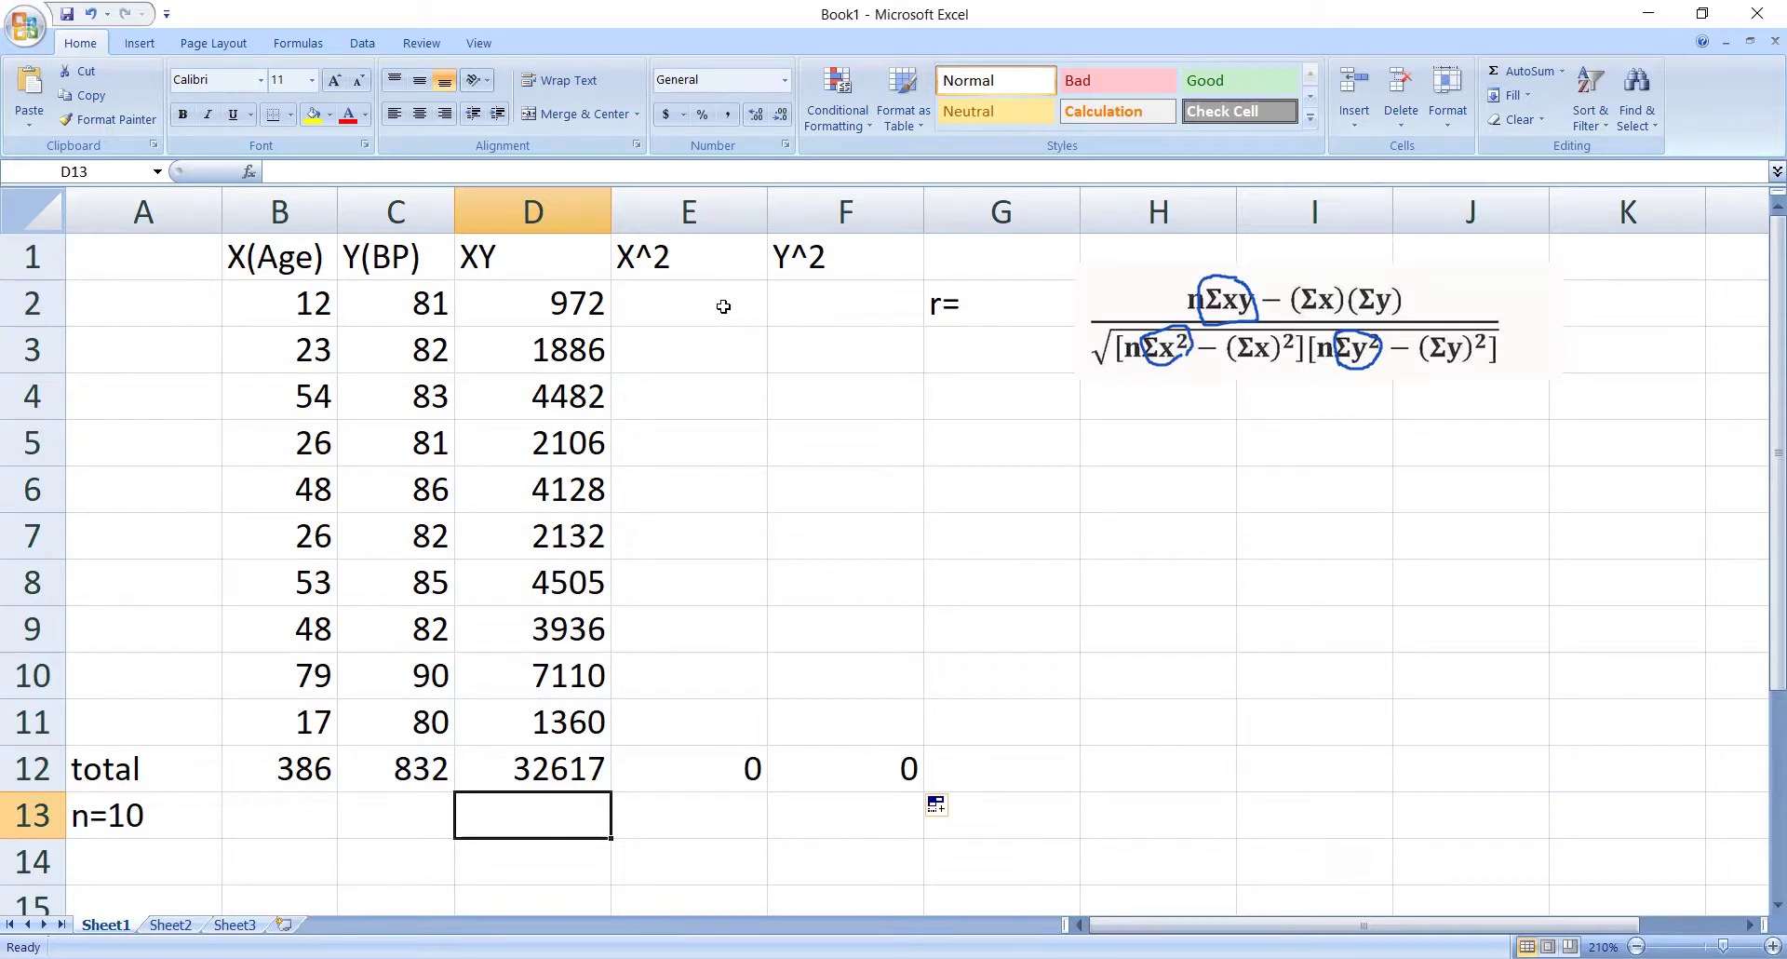
Enter the squared ages 144 in E2 and 529 in E3 of the X^2 column.
{"action": "left_click", "coordinate": [693, 313]}
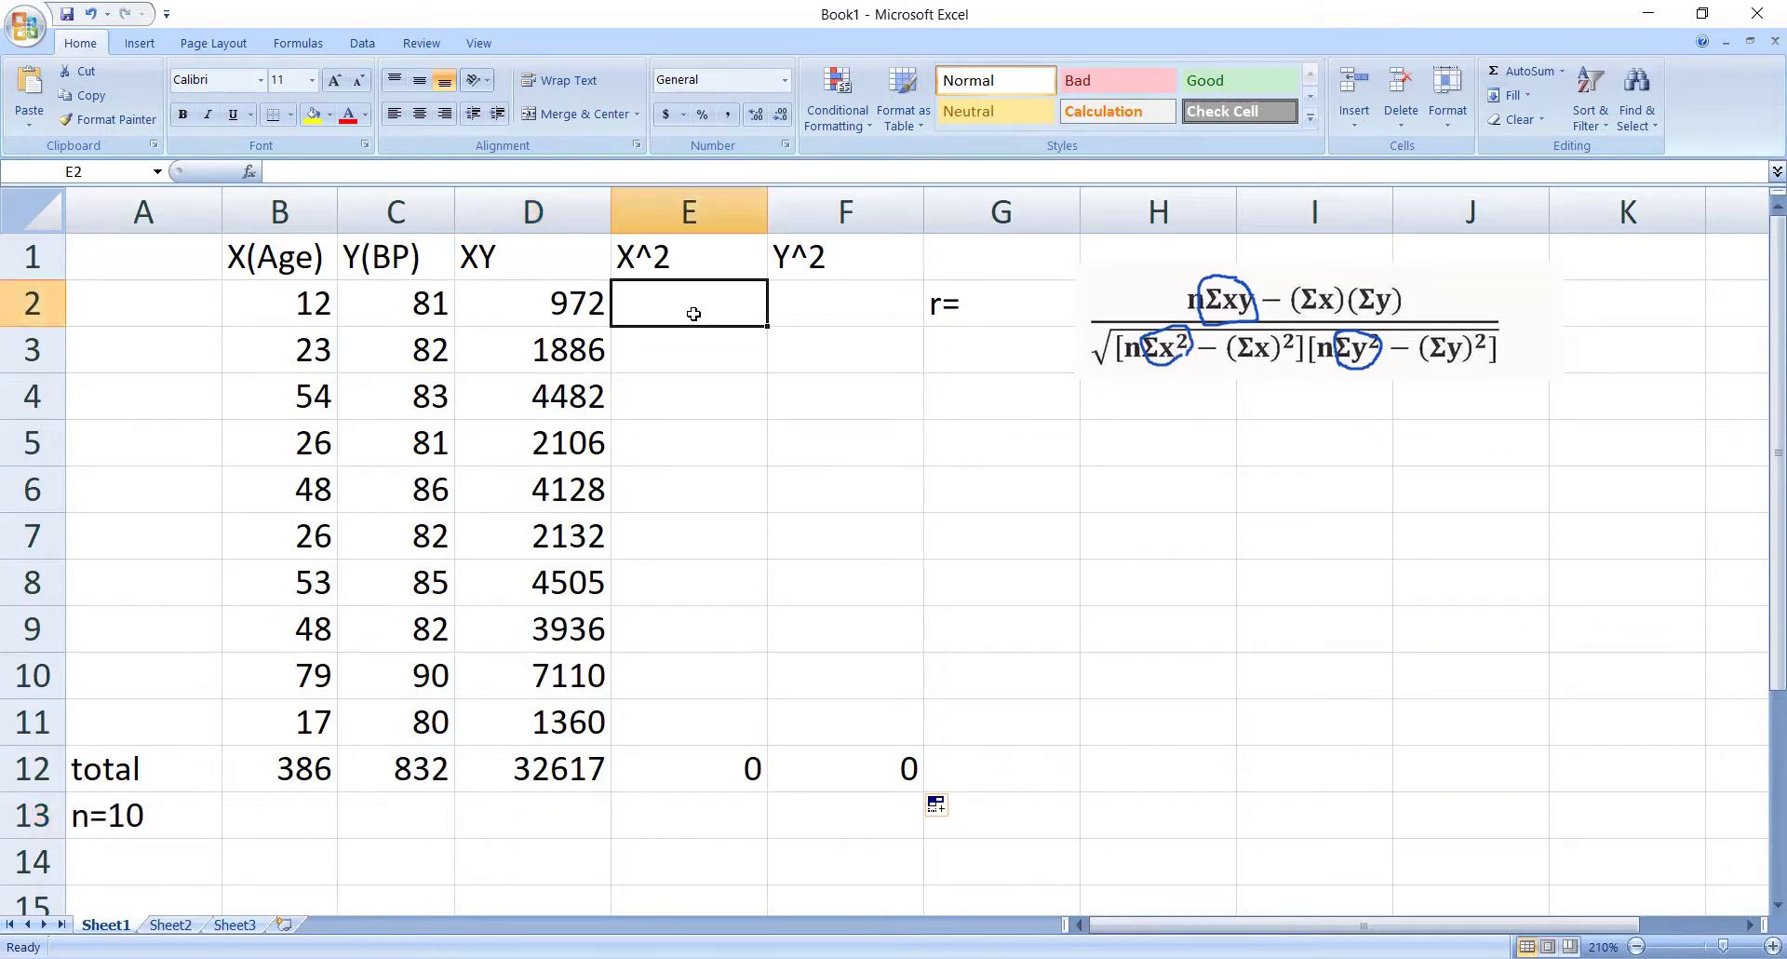
{"action": "type", "text": "="}
{"action": "key", "text": "BackSpace"}
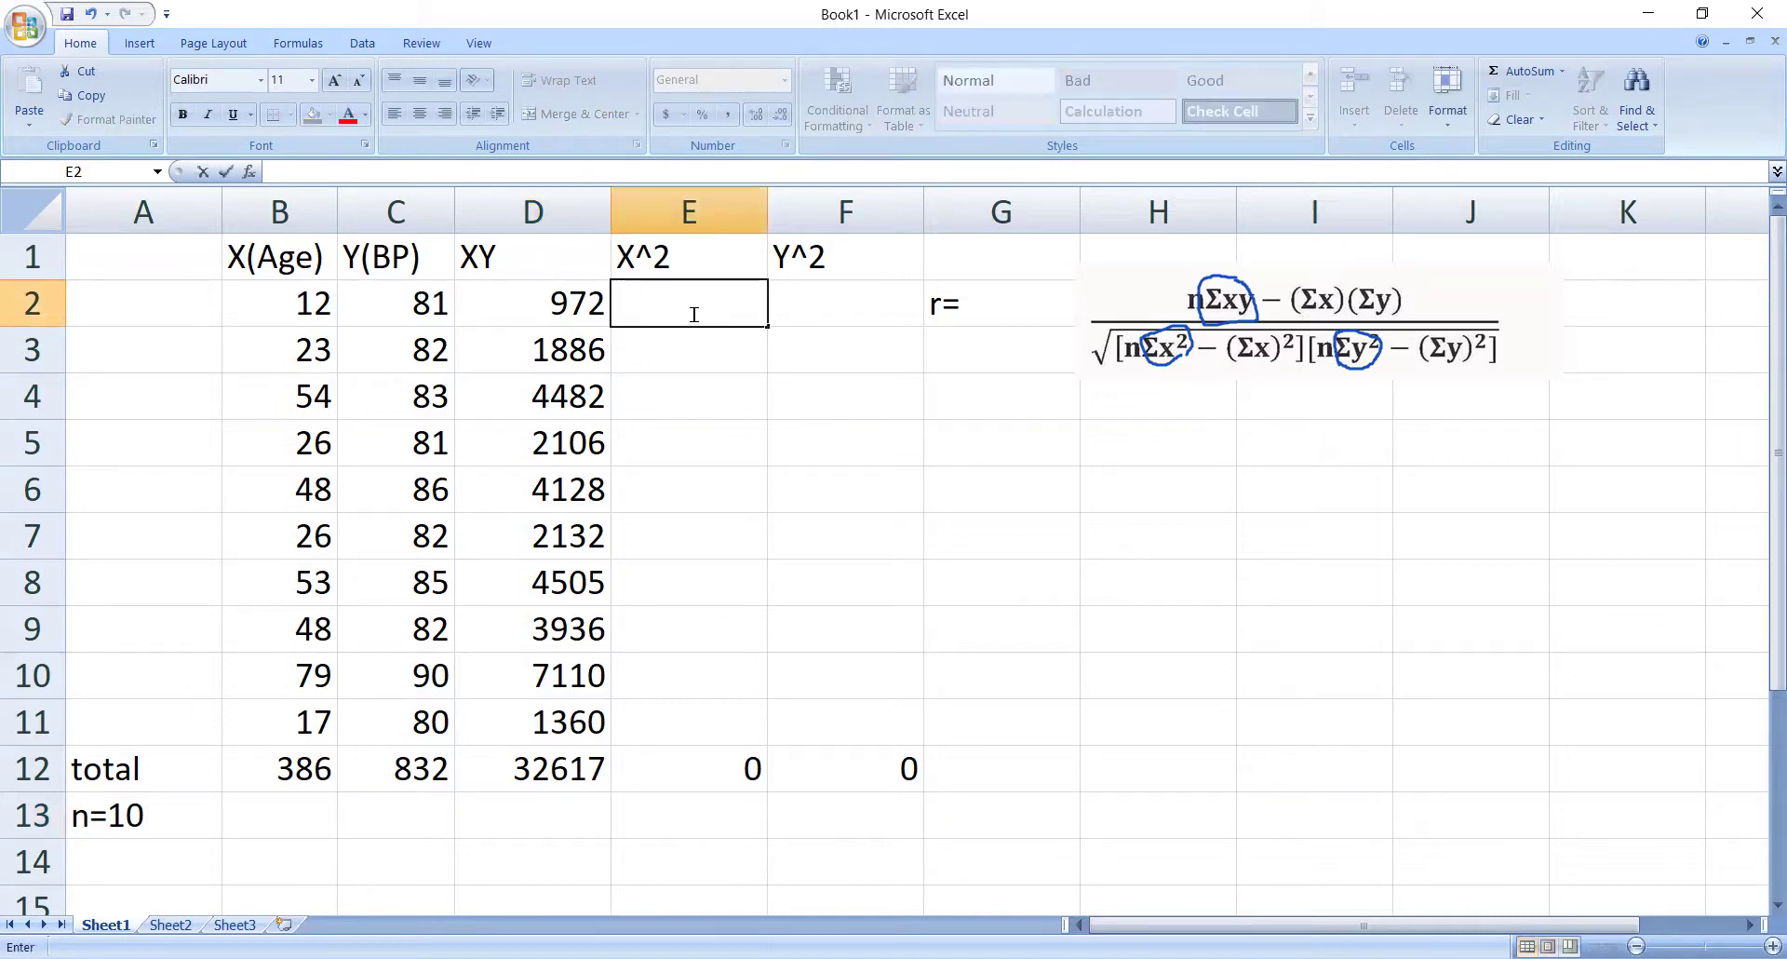
{"action": "type", "text": "144"}
{"action": "key", "text": "Return"}
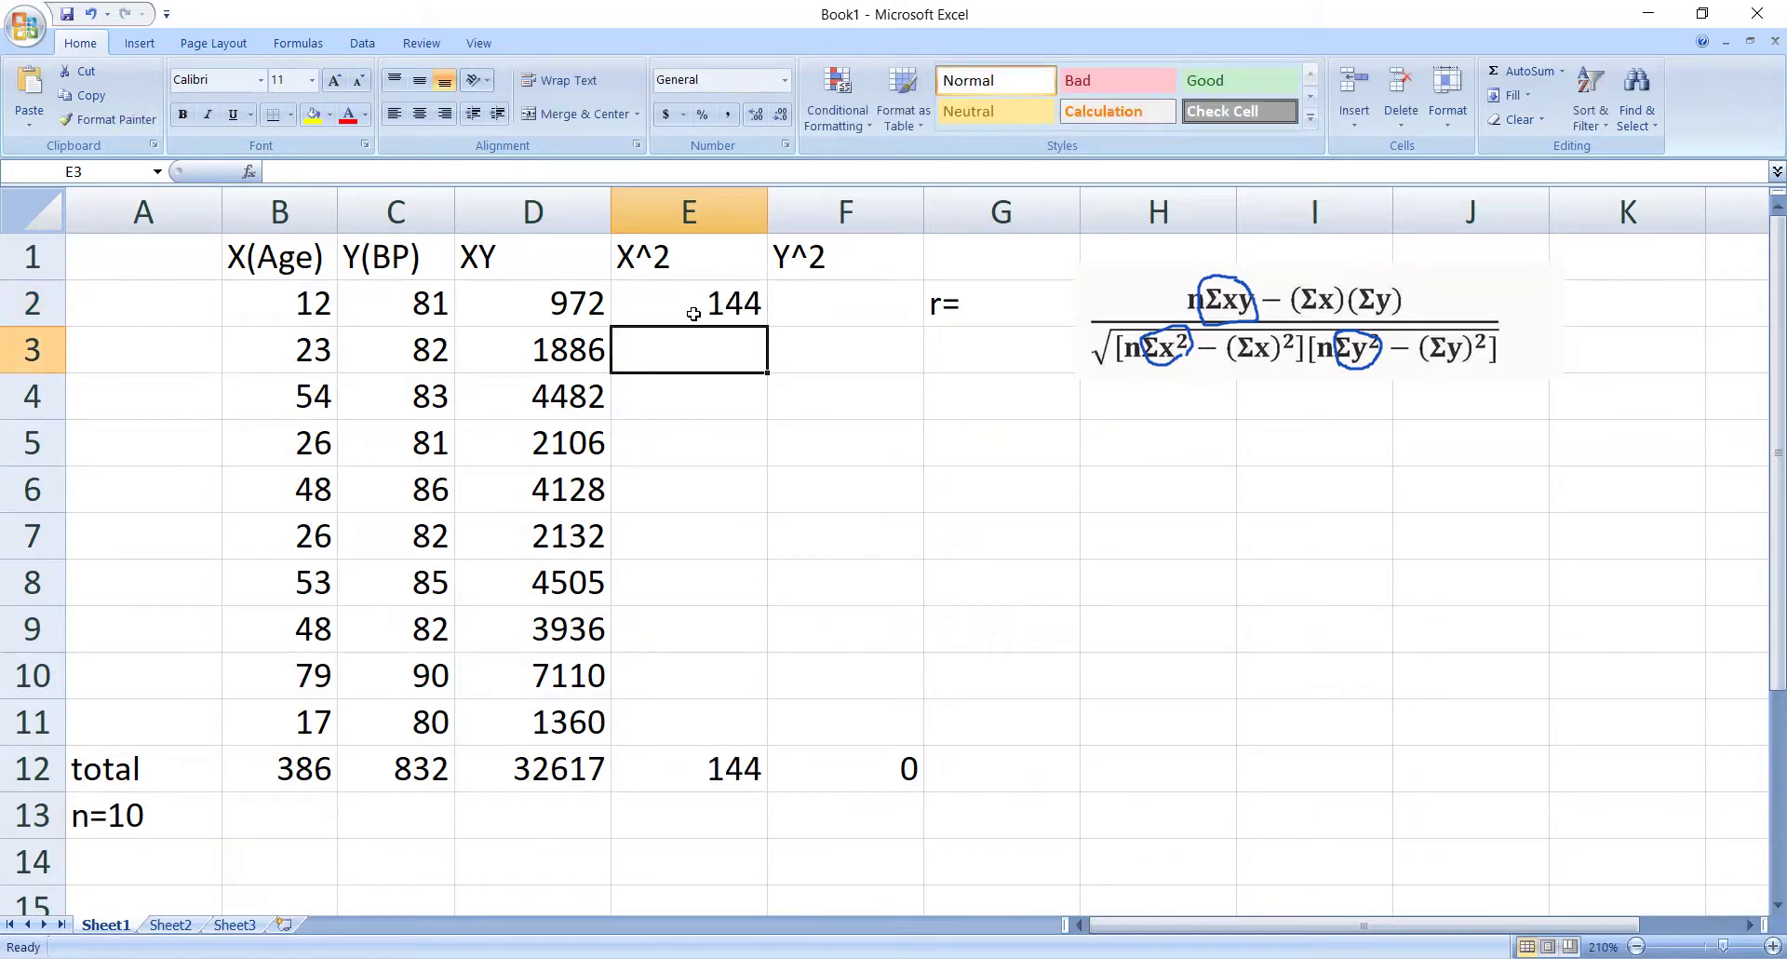
{"action": "type", "text": "529"}
{"action": "key", "text": "Return"}
Calculate the squared age in cell E4 with the formula =B4*B4.
{"action": "type", "text": "="}
{"action": "key", "text": "Left"}
{"action": "key", "text": "Left"}
{"action": "key", "text": "Left"}
{"action": "type", "text": "*"}
{"action": "key", "text": "Left"}
{"action": "key", "text": "Left"}
{"action": "key", "text": "Left"}
{"action": "key", "text": "Return"}
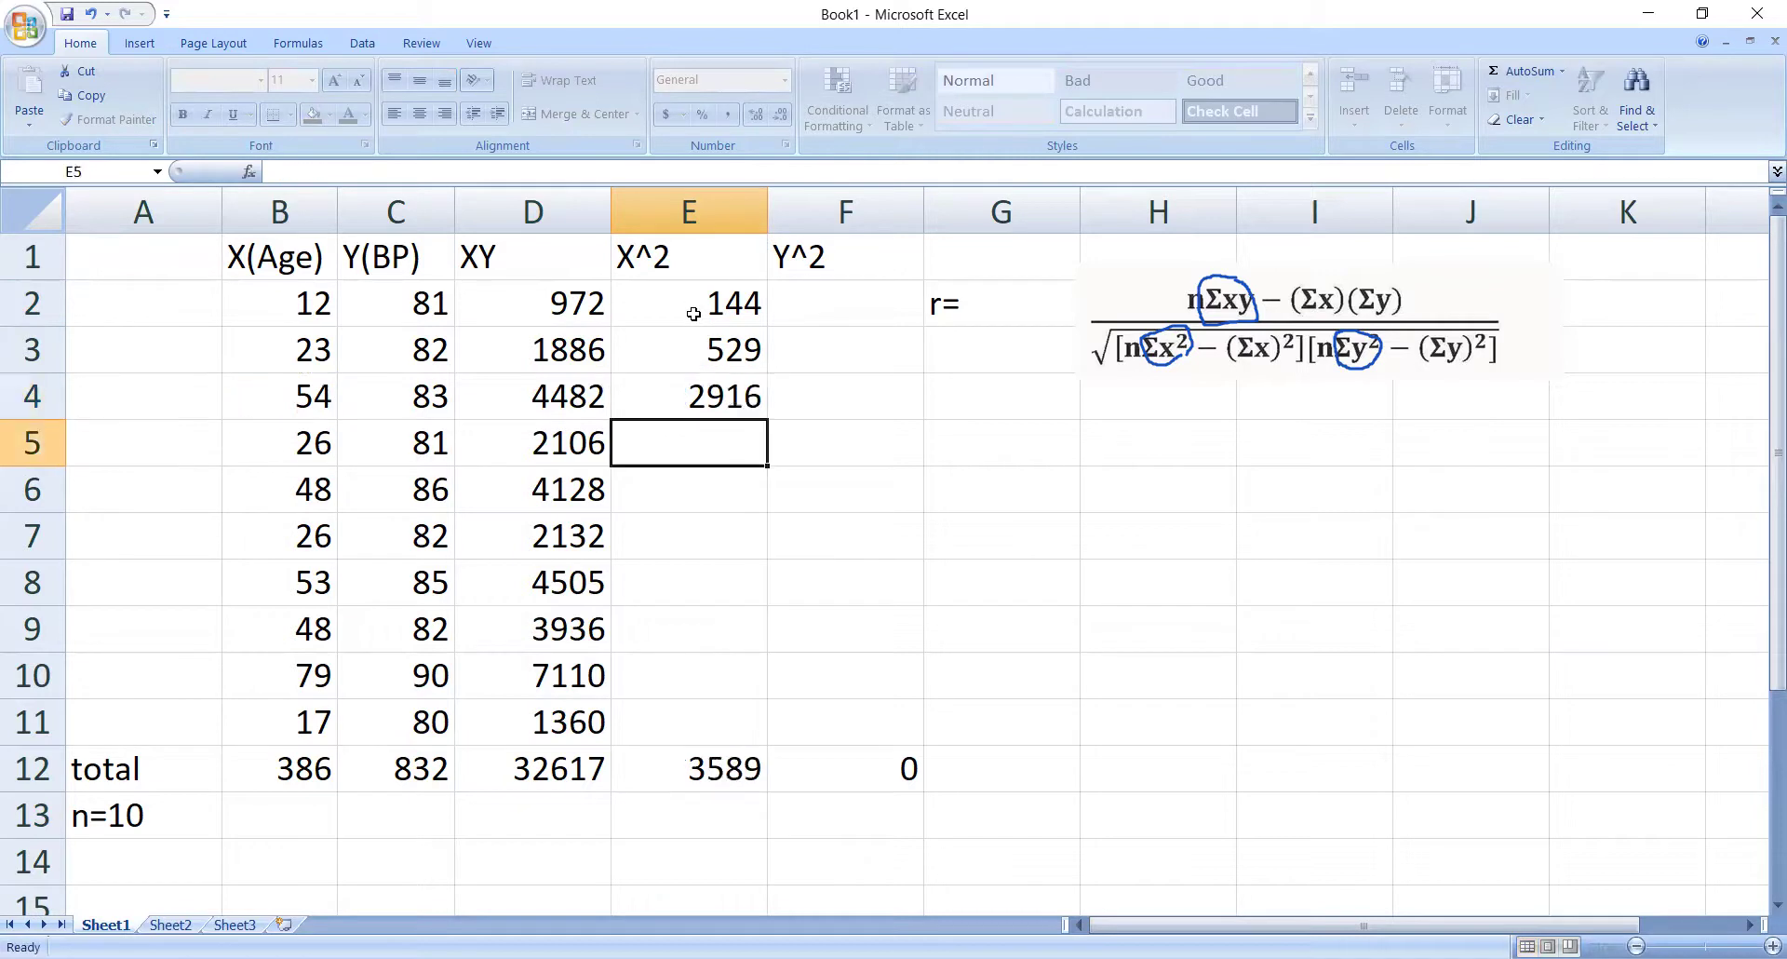
{"action": "key", "text": "Up"}
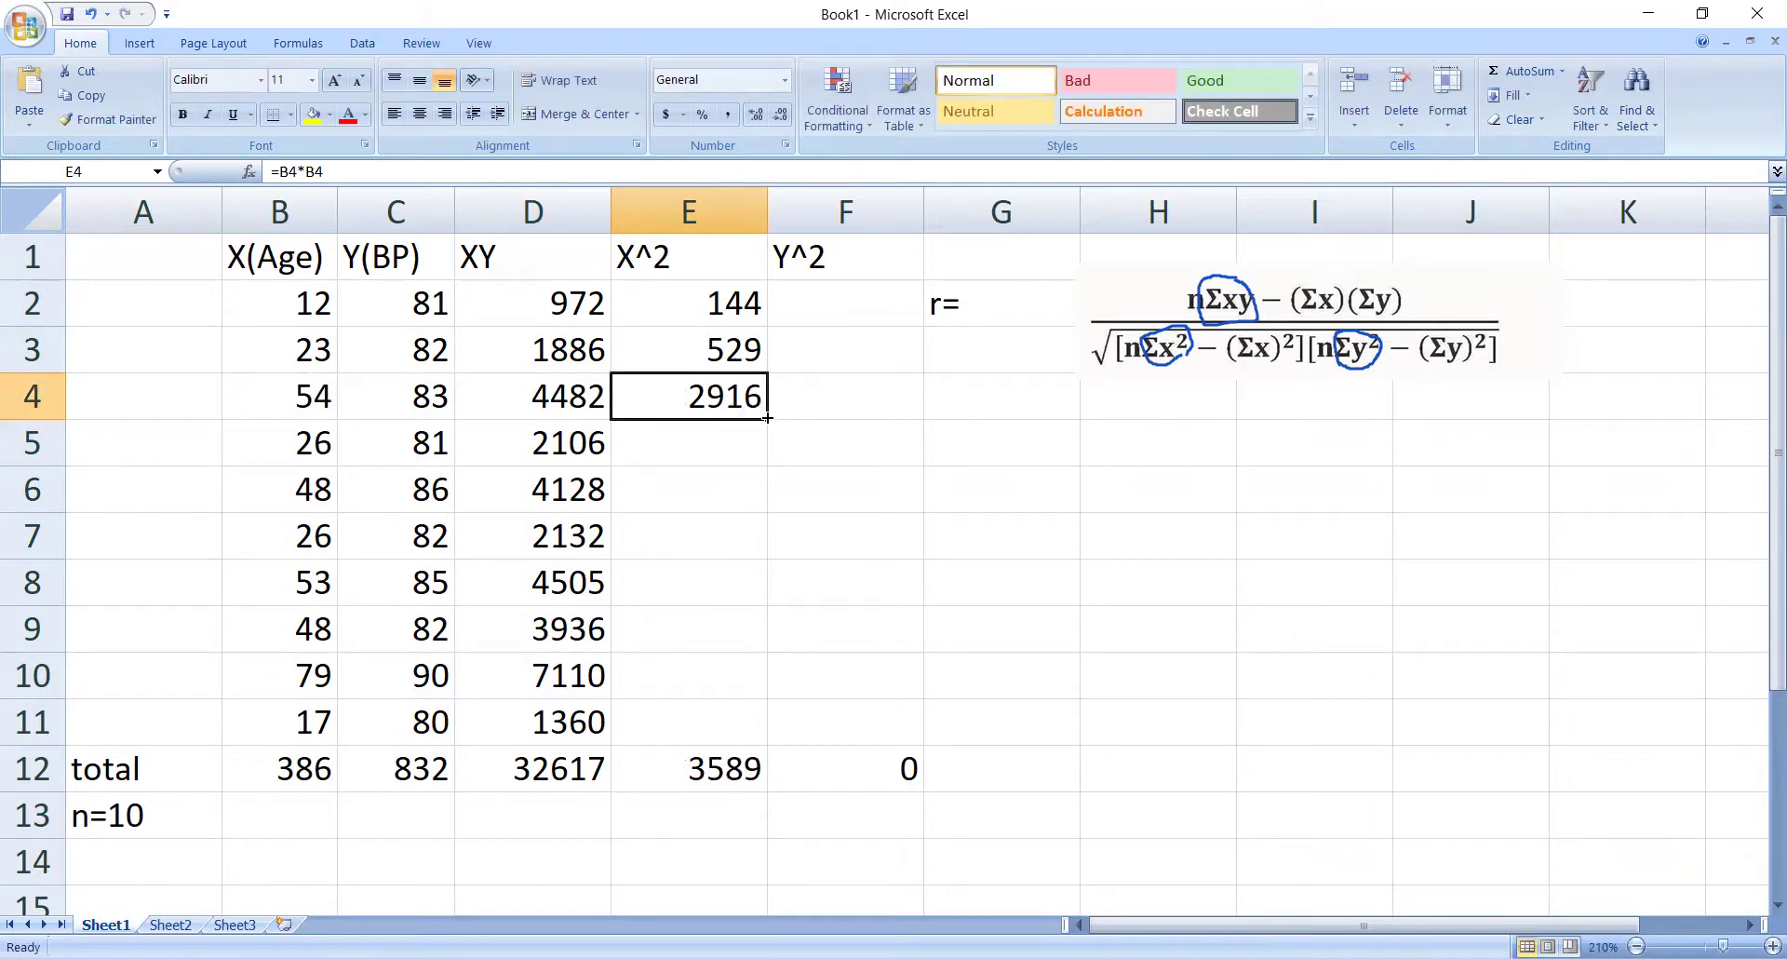
Fill the squared age formula from E4 down to E11, and enter 6561 in F2 and 6724 in F3 of the Y^2 column.
{"action": "left_click_drag", "start_coordinate": [767, 418], "coordinate": [772, 727]}
{"action": "left_click", "coordinate": [829, 313]}
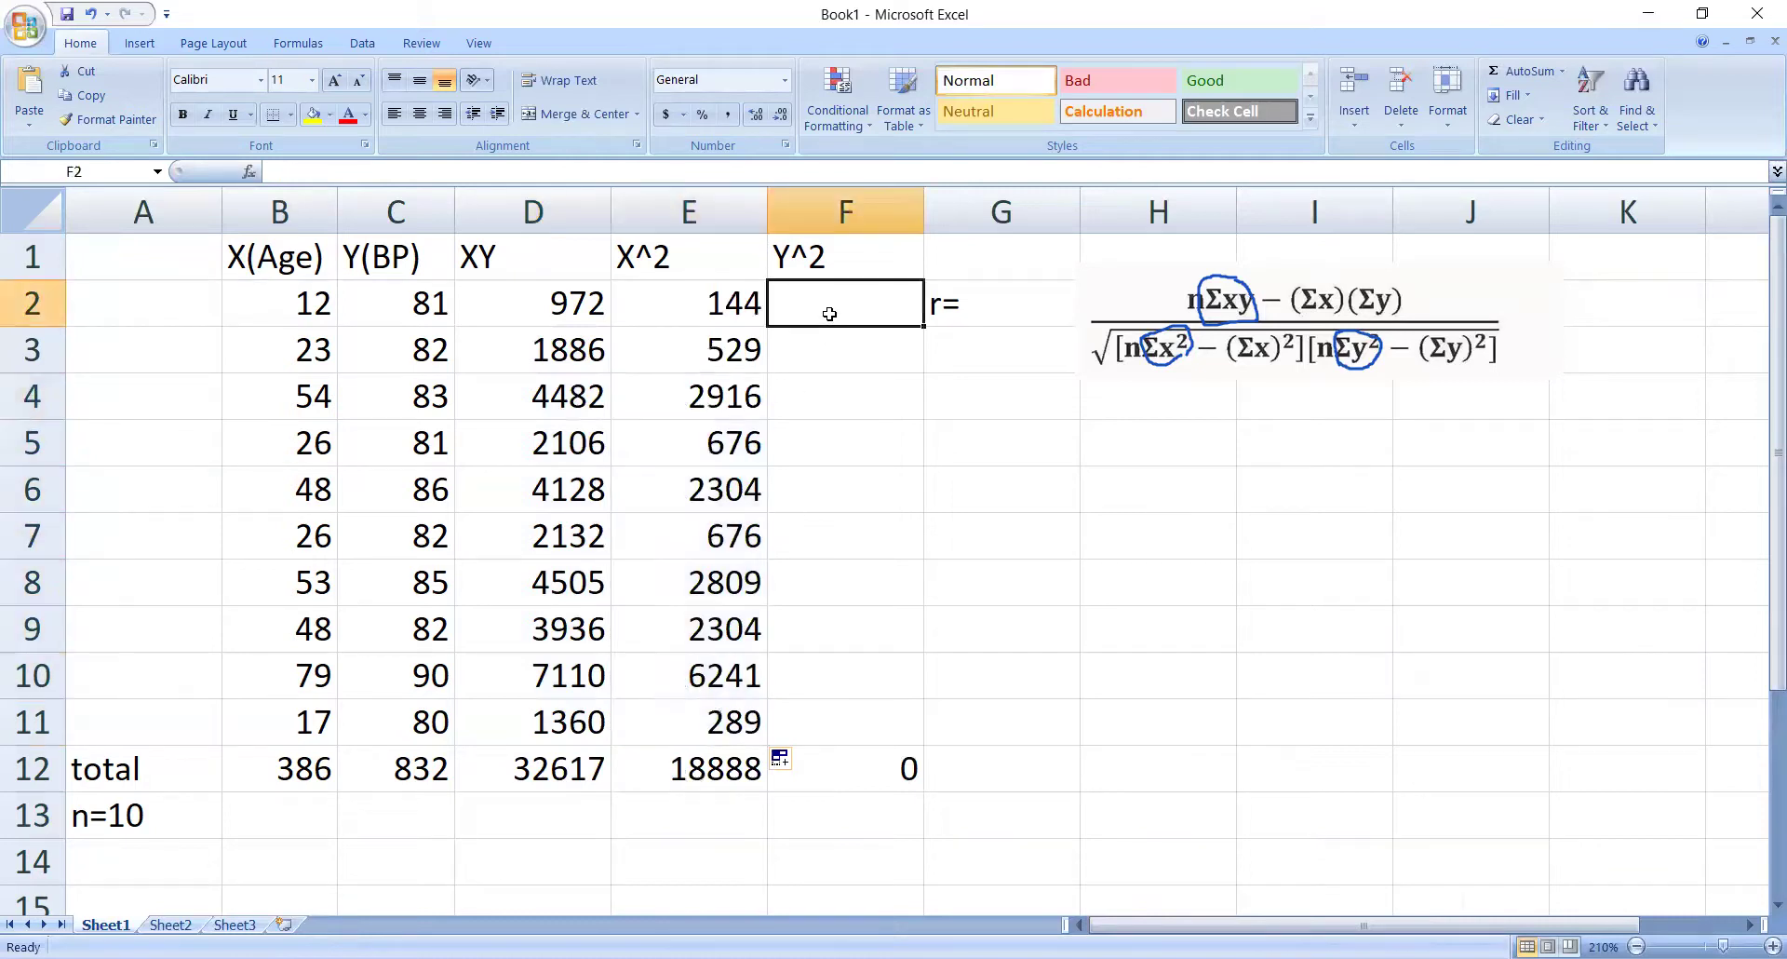
{"action": "type", "text": "="}
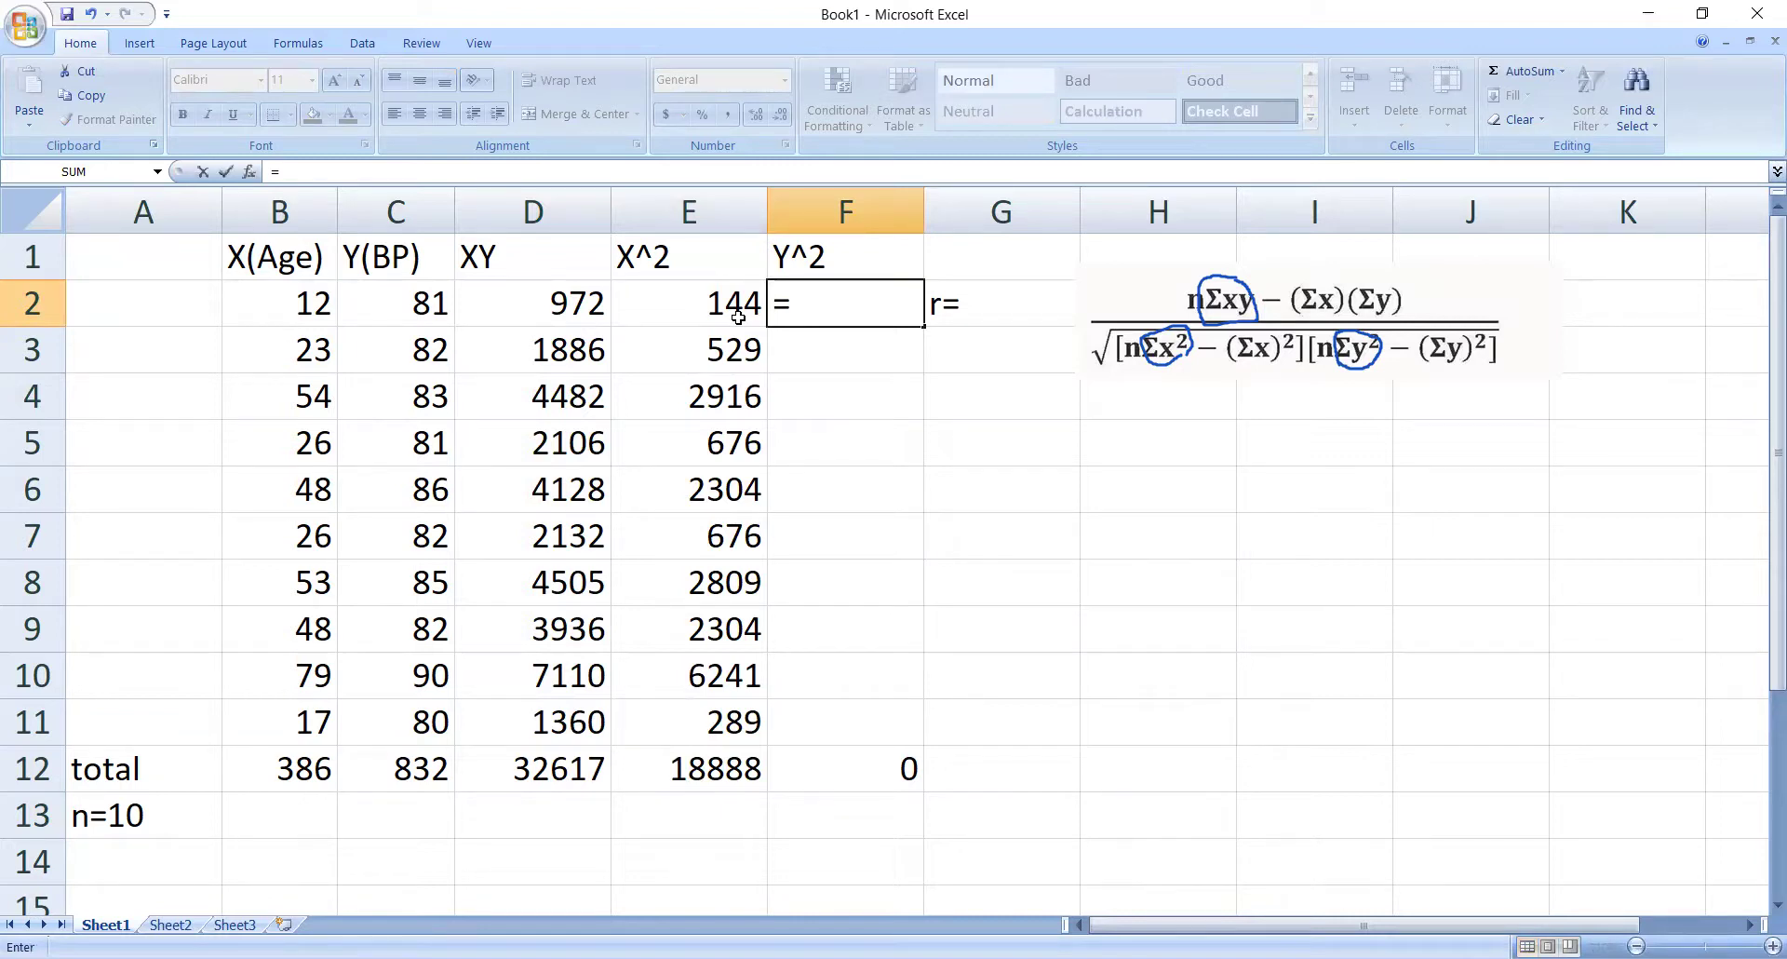
{"action": "key", "text": "BackSpace"}
{"action": "type", "text": "6561"}
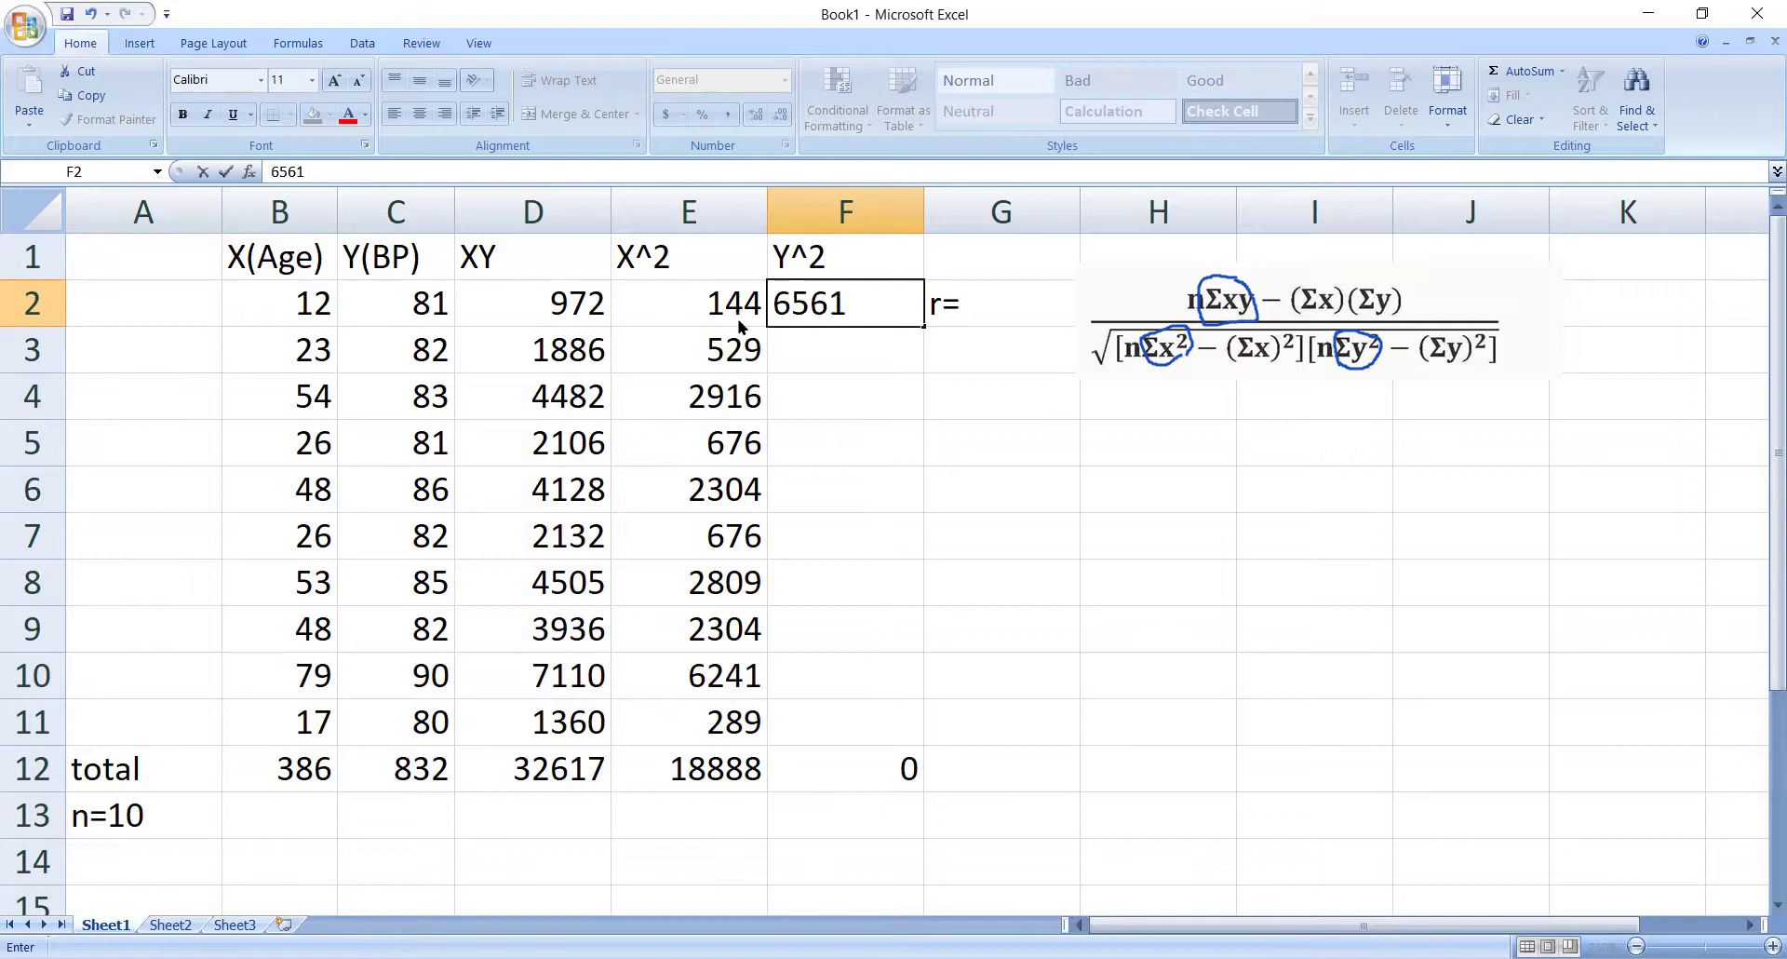
{"action": "key", "text": "Return"}
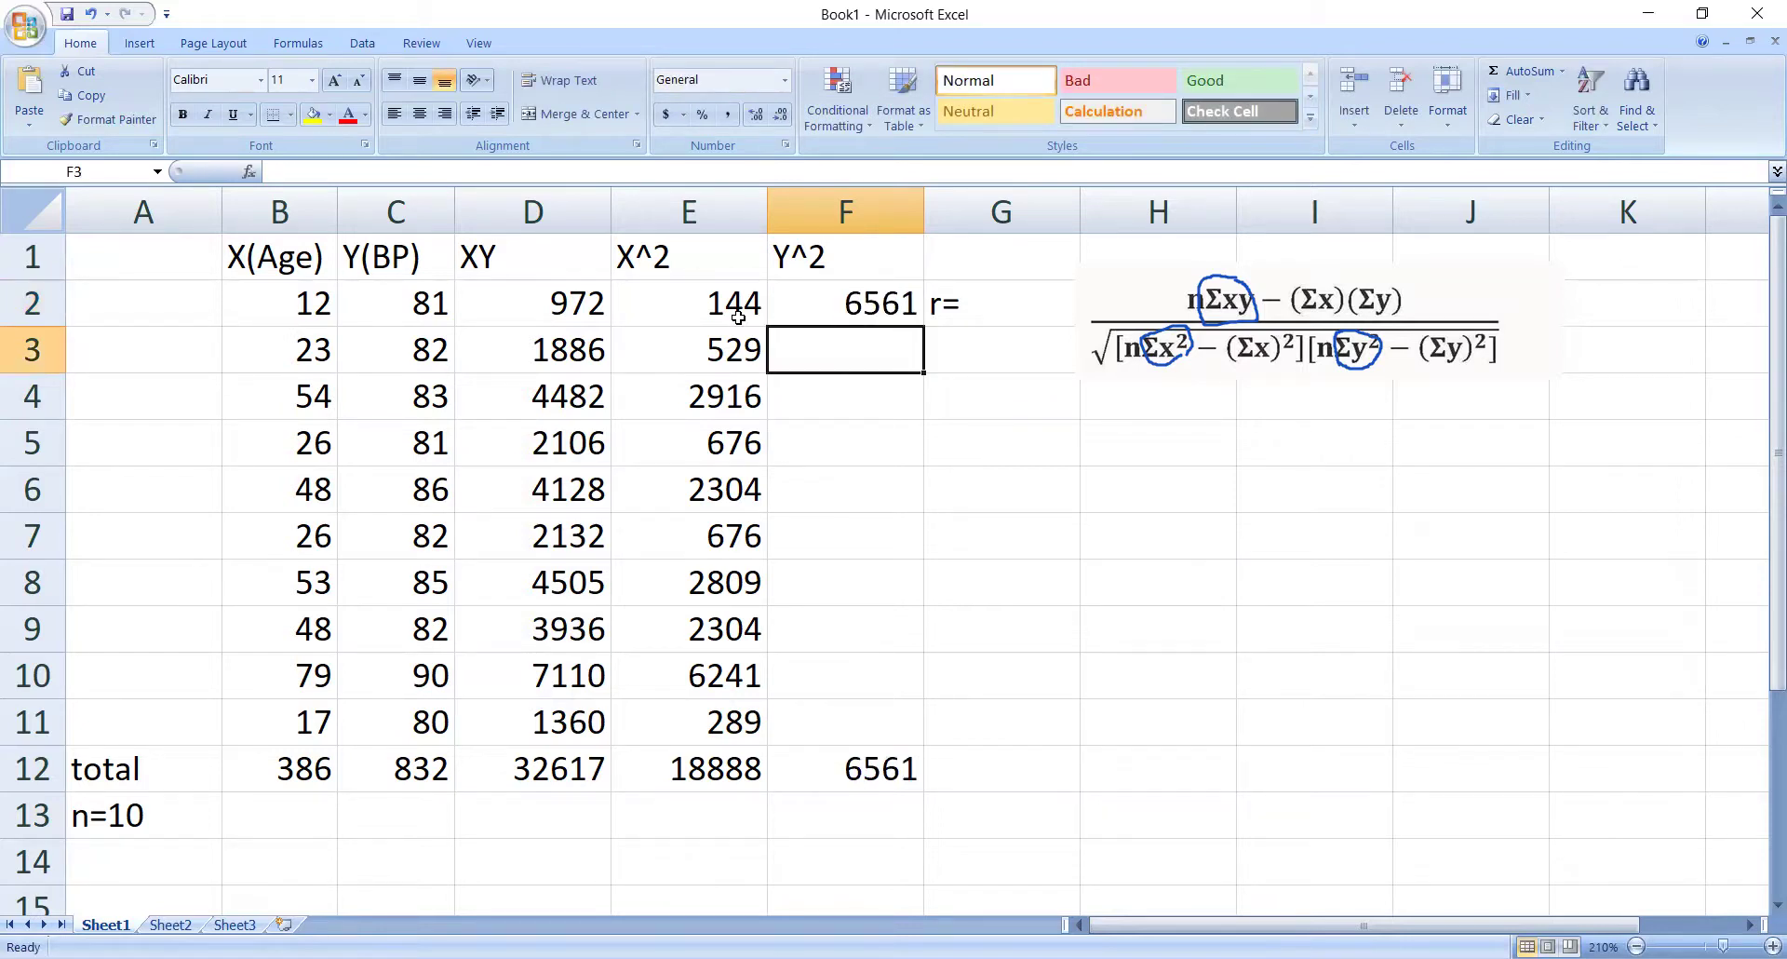
{"action": "type", "text": "6724"}
{"action": "key", "text": "Return"}
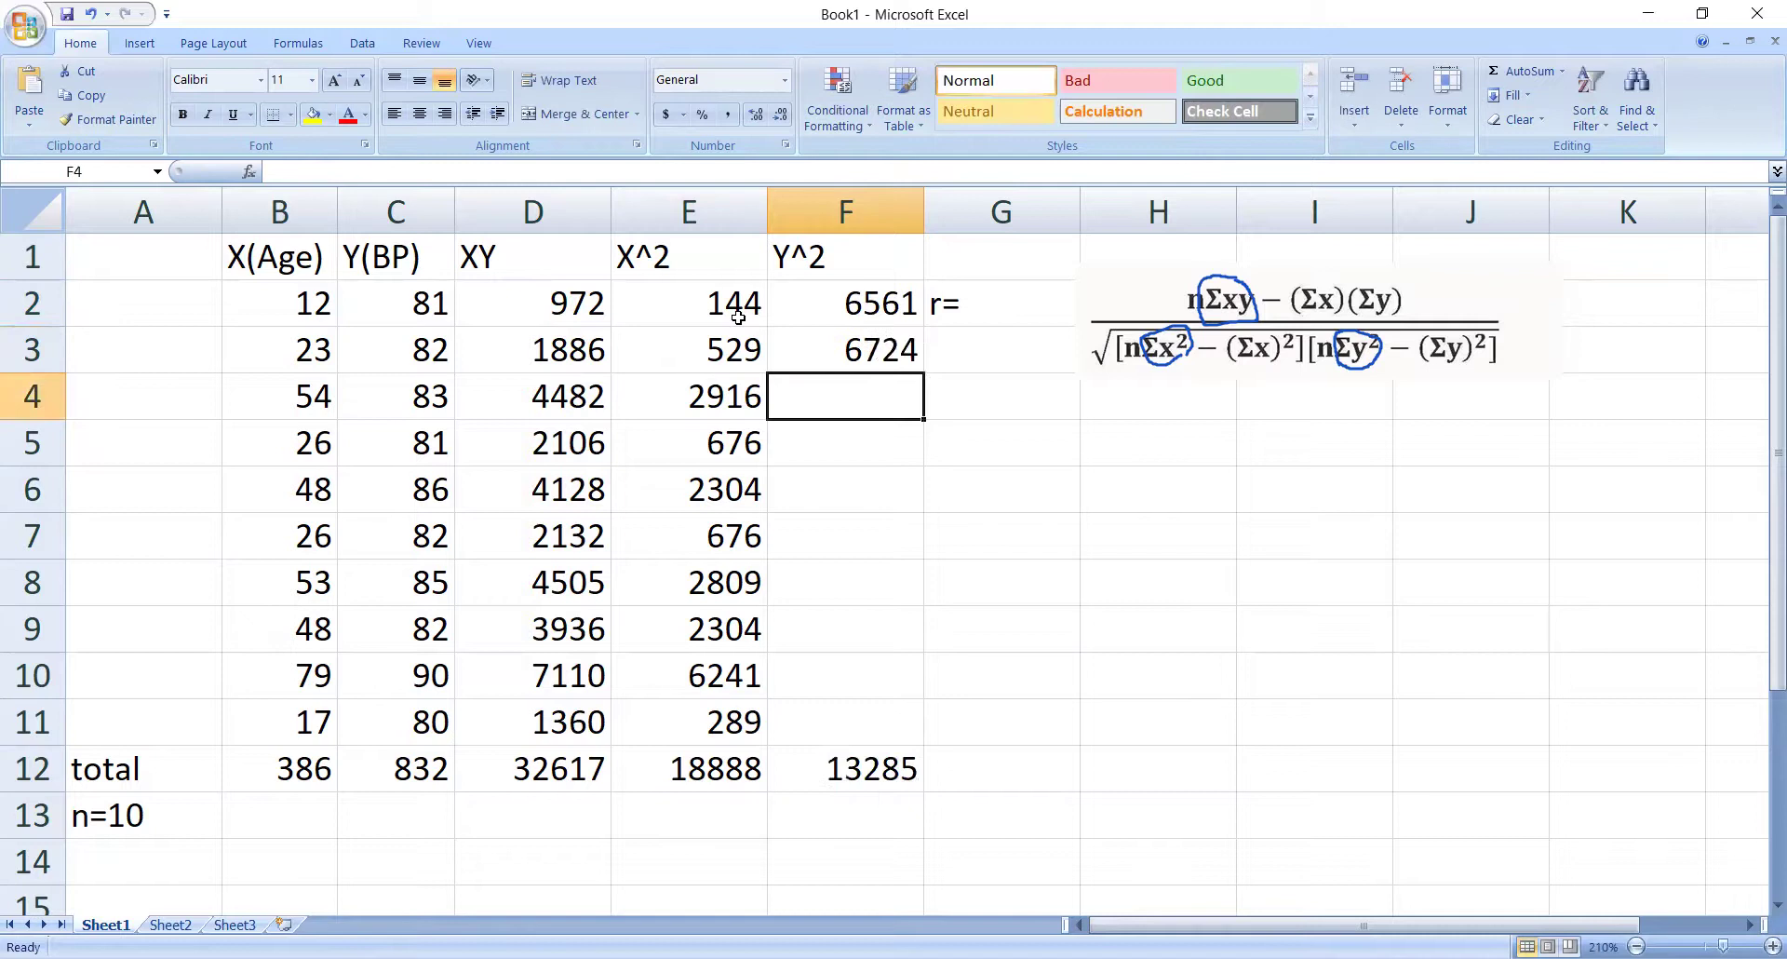
Calculate the squared blood pressure in F4 with the formula =C4^2 and fill it down through F12.
{"action": "type", "text": "="}
{"action": "key", "text": "Left"}
{"action": "key", "text": "Left"}
{"action": "key", "text": "Left"}
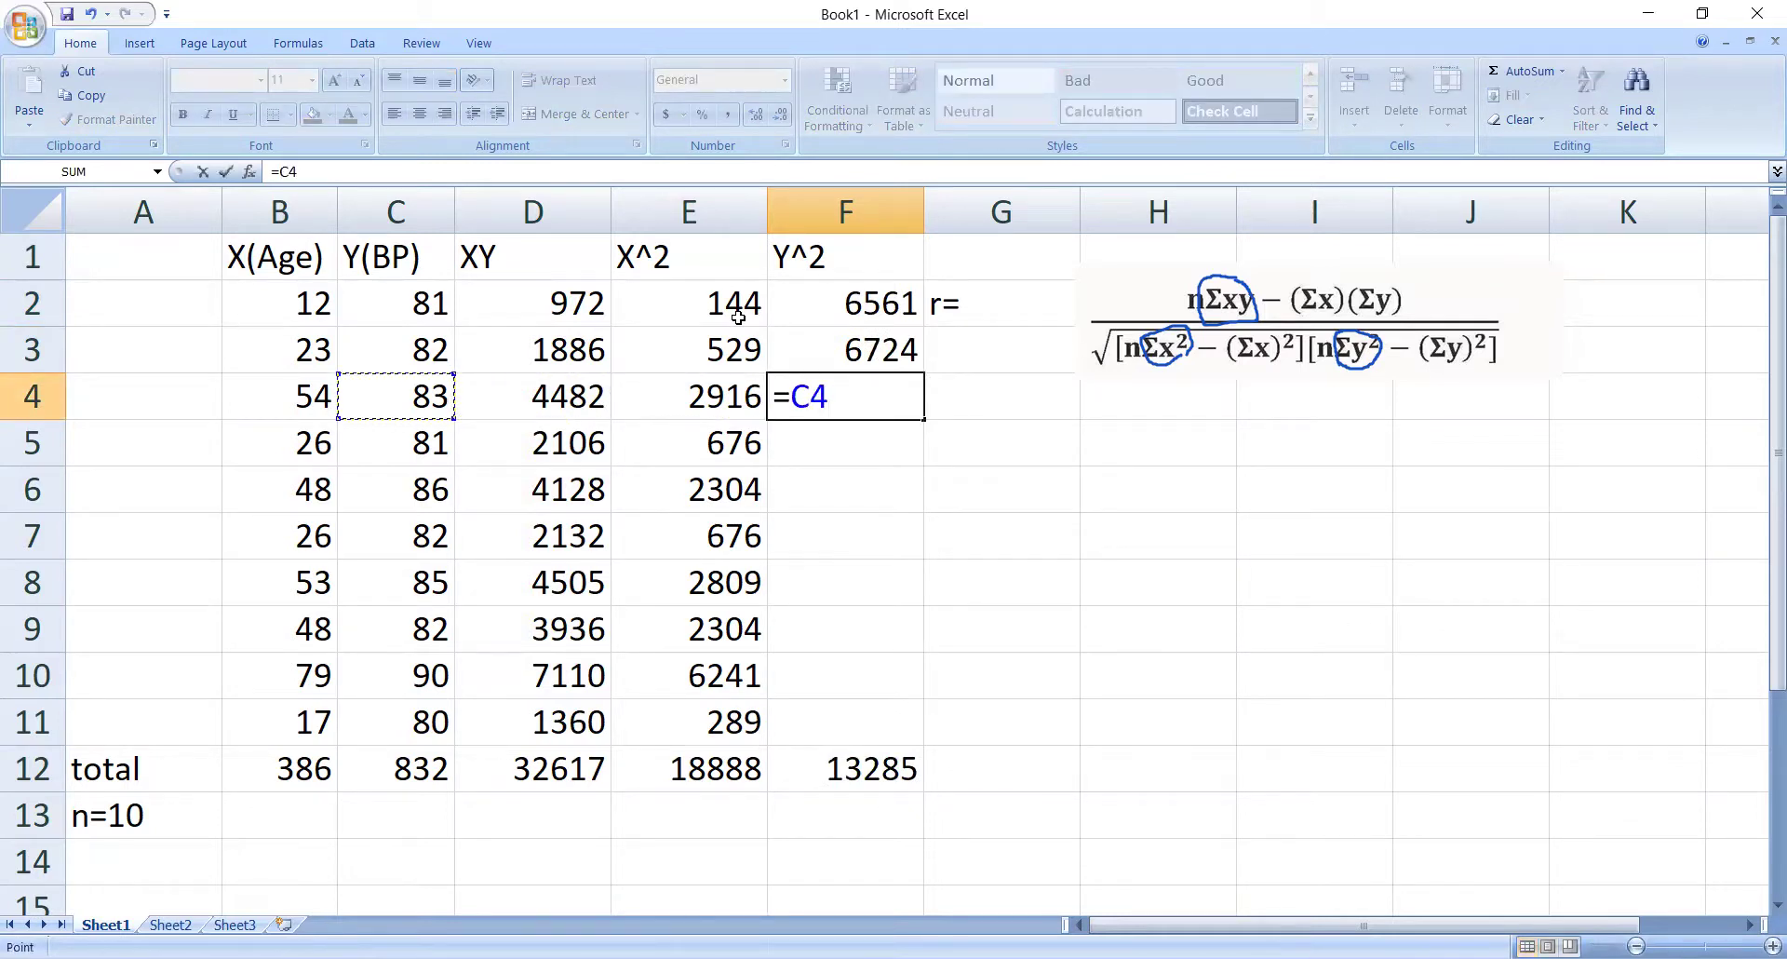
{"action": "type", "text": "^2"}
{"action": "key", "text": "Return"}
{"action": "left_click", "coordinate": [896, 408]}
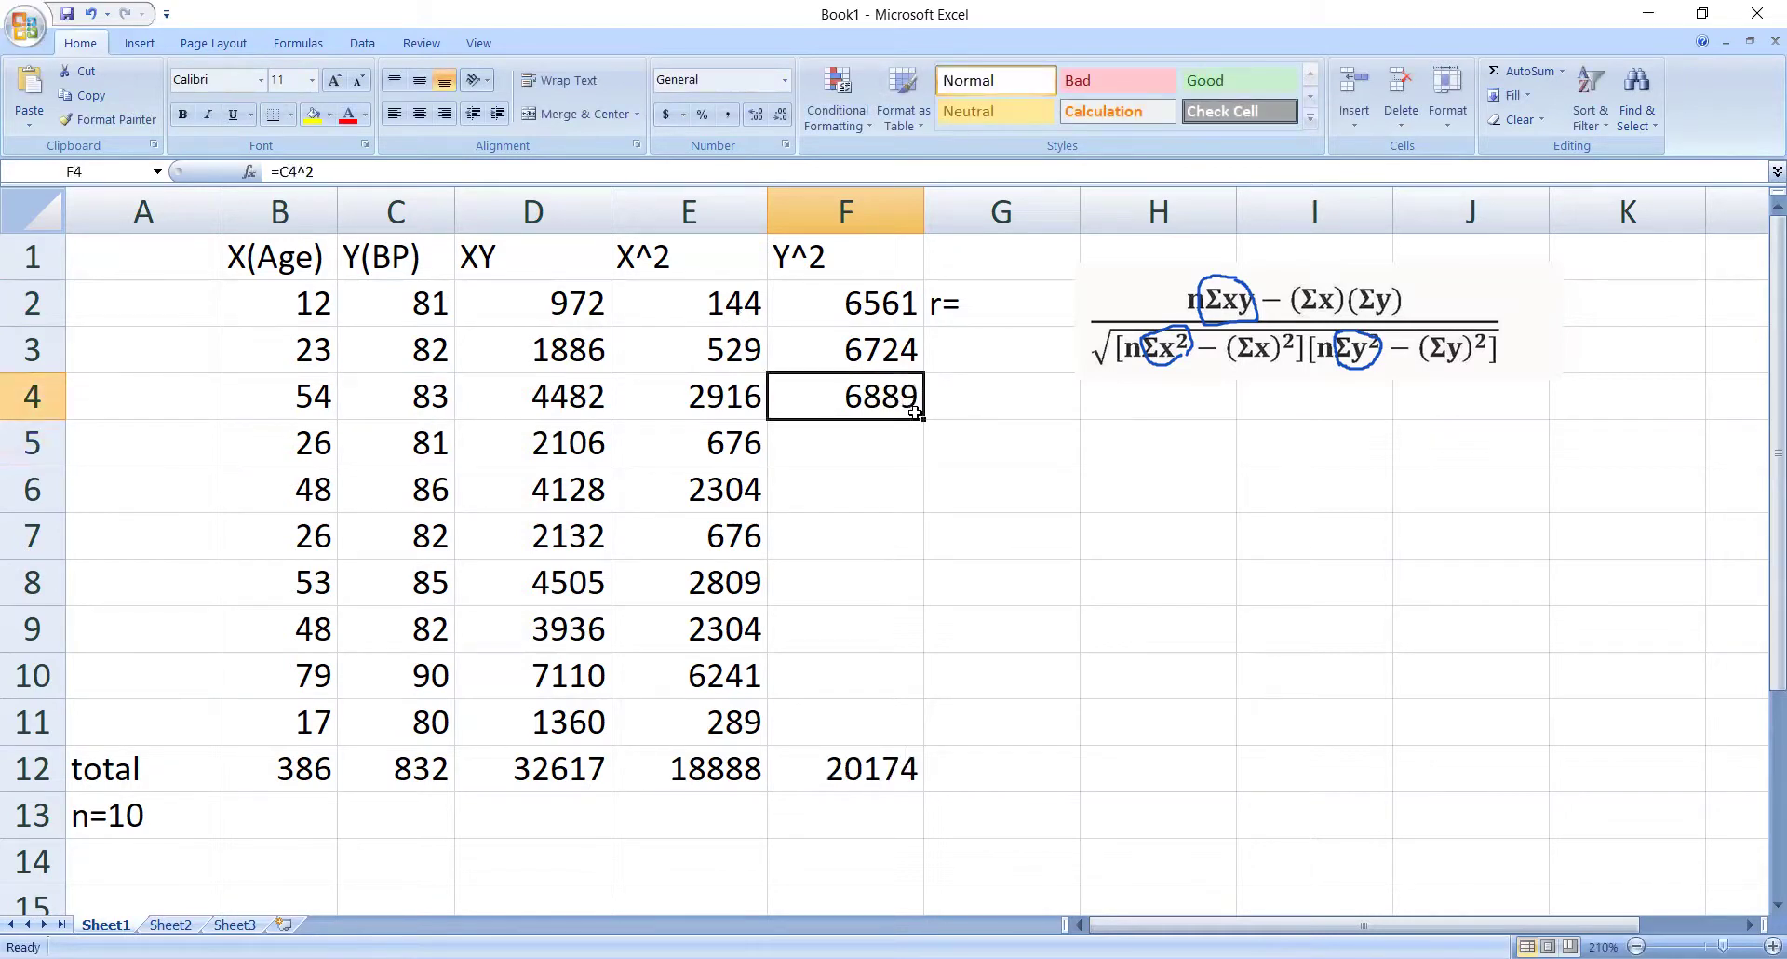
{"action": "left_click_drag", "start_coordinate": [916, 413], "coordinate": [924, 803]}
Copy the total formula from E12 across to F12 so the Y^2 column is summed.
{"action": "left_click", "coordinate": [751, 773]}
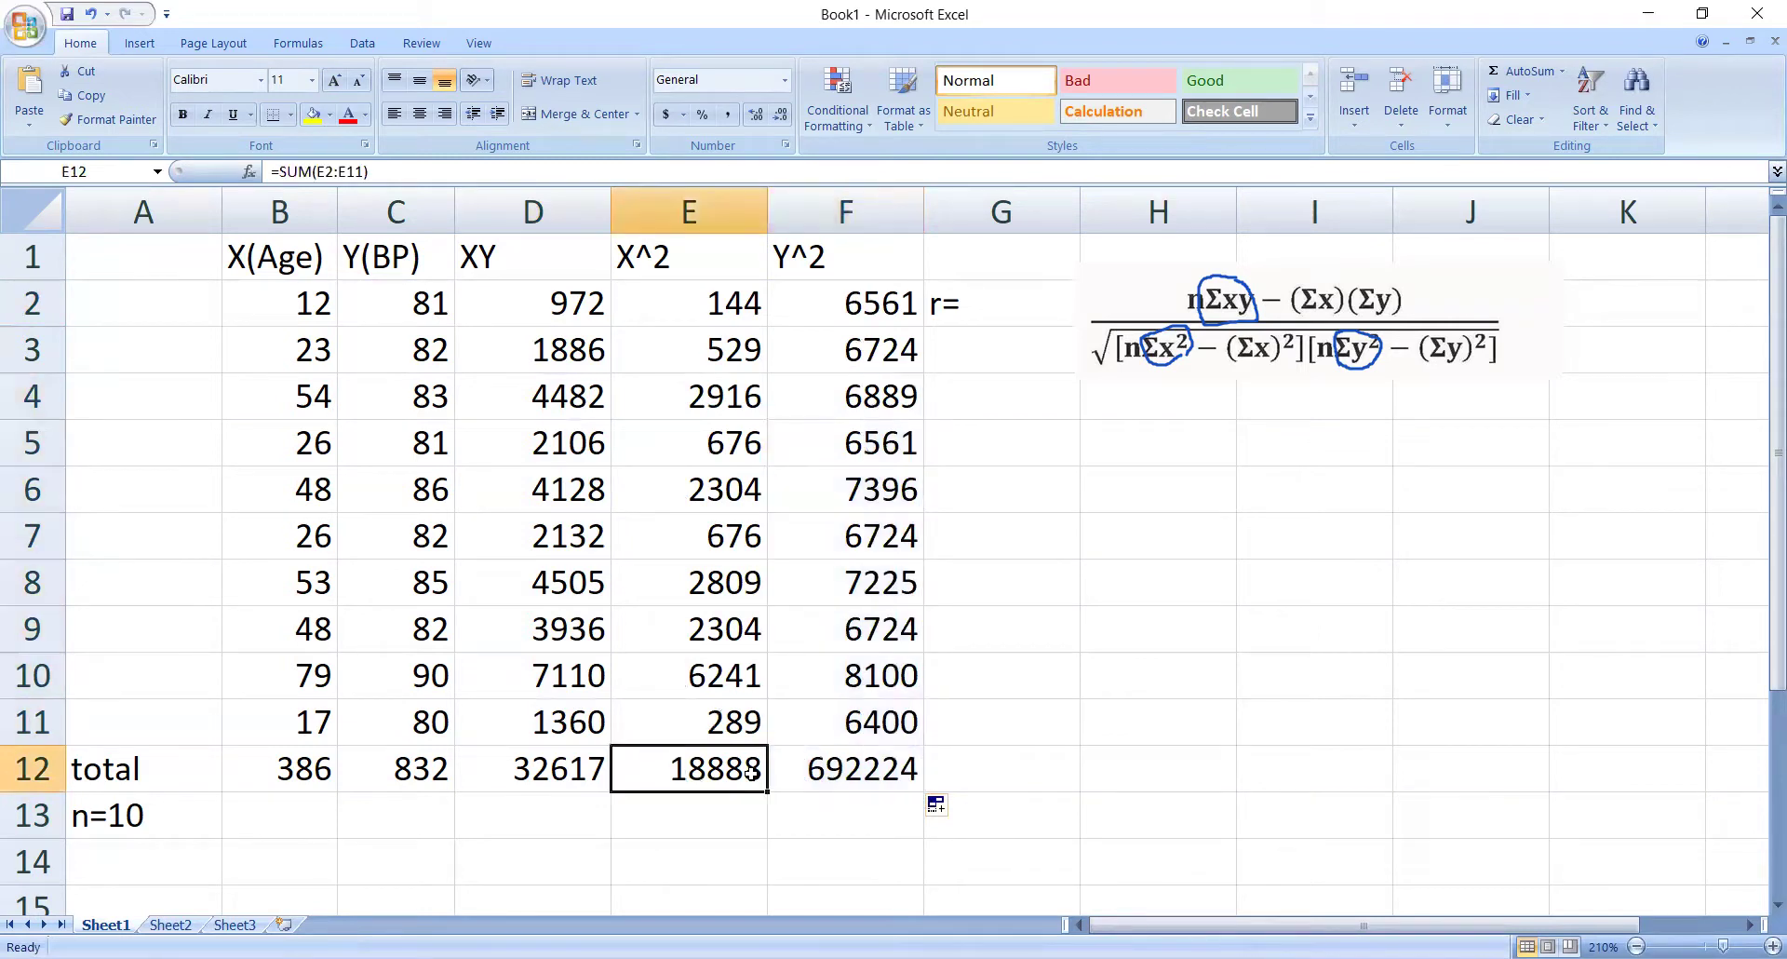
{"action": "left_click_drag", "start_coordinate": [767, 795], "coordinate": [852, 780]}
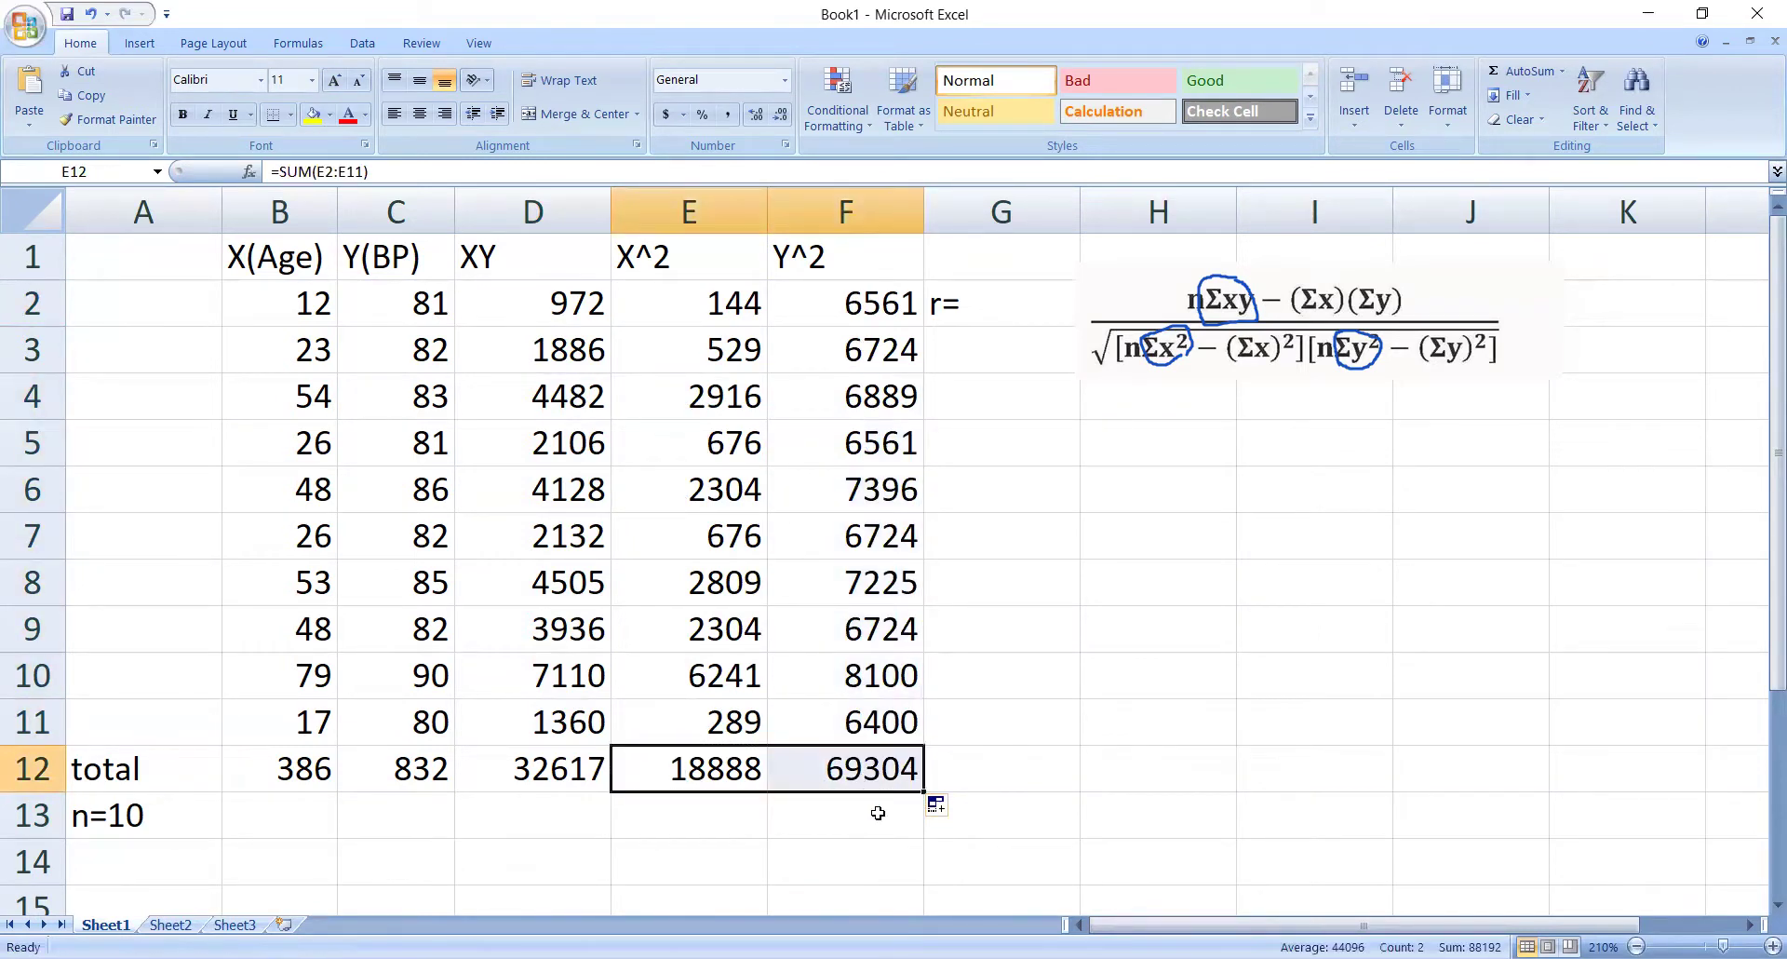
{"action": "left_click", "coordinate": [878, 812]}
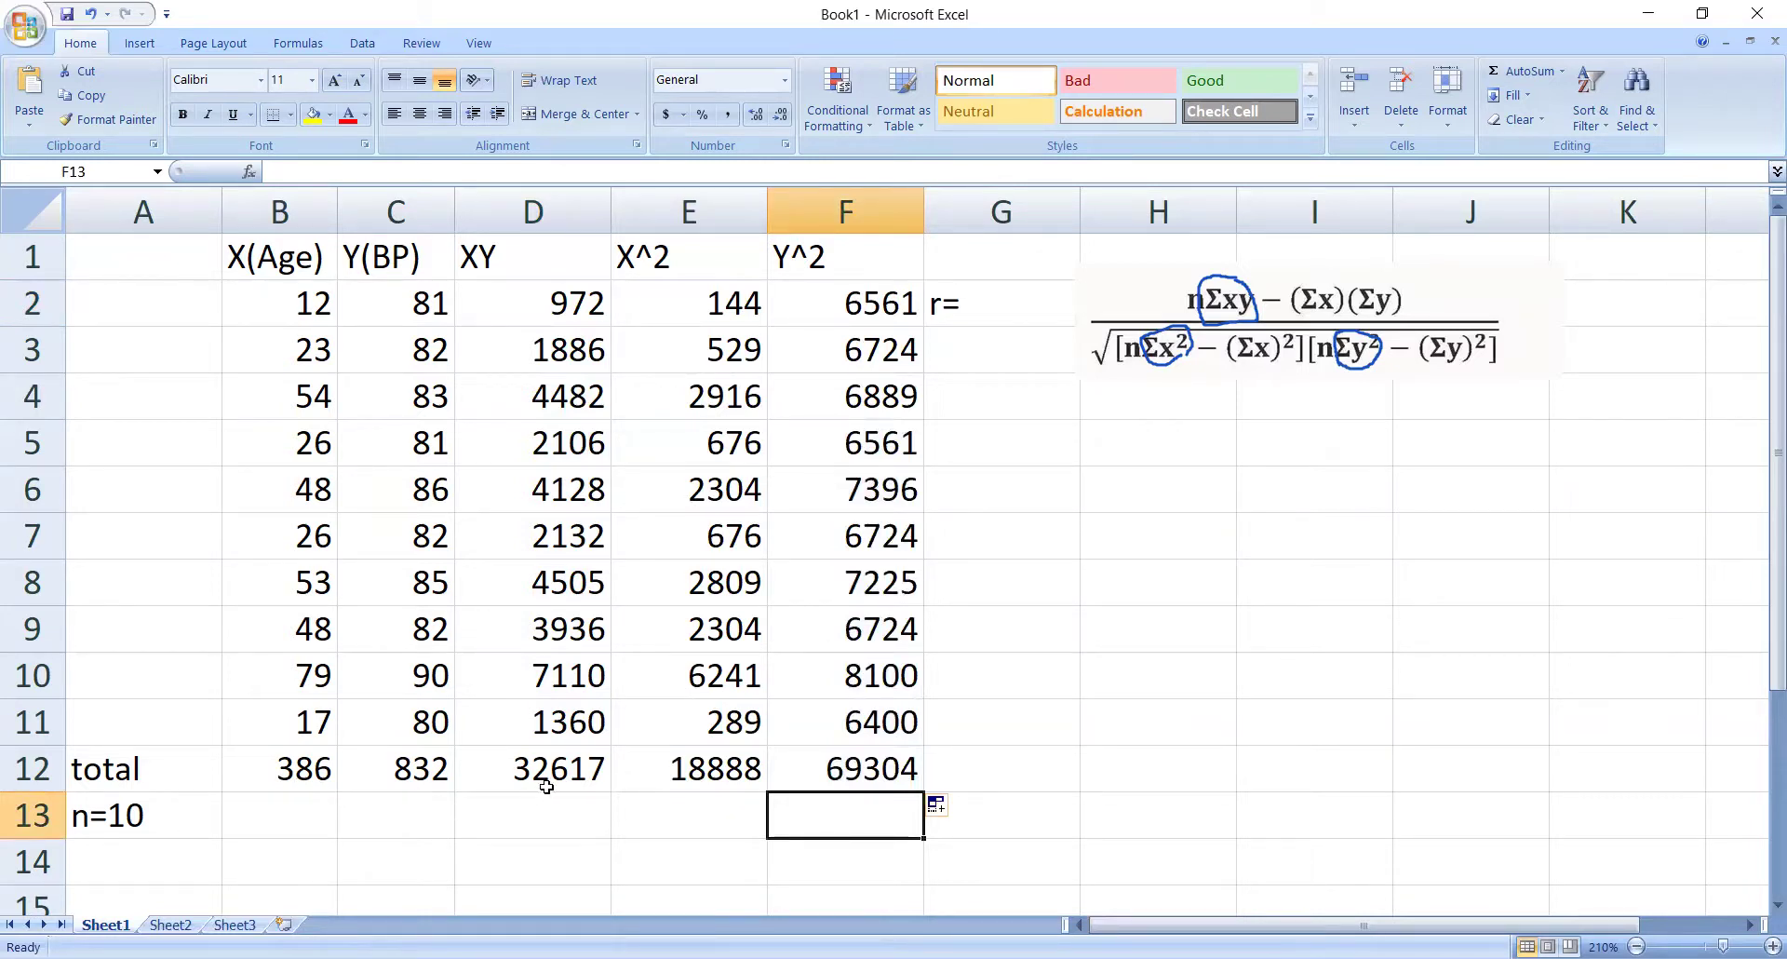
Write the numerator of the correlation formula as the text (10*32617 - 386*832) in cell H5.
{"action": "left_click", "coordinate": [1096, 446]}
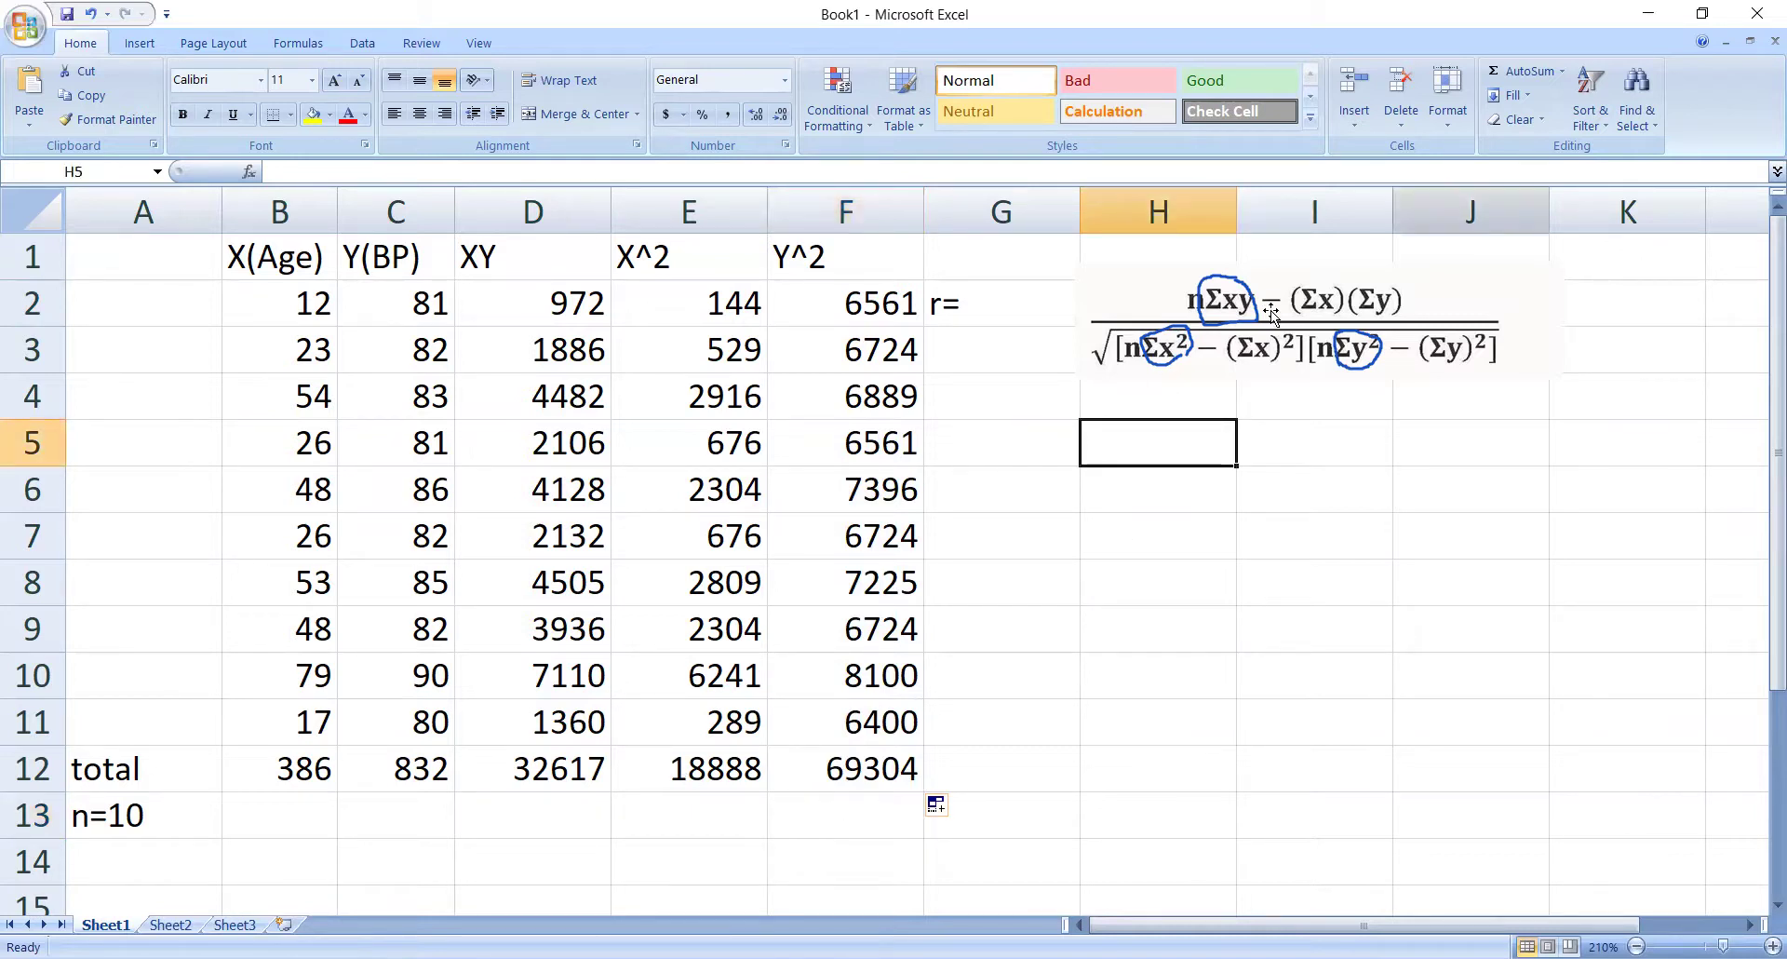
{"action": "left_click", "coordinate": [1106, 434]}
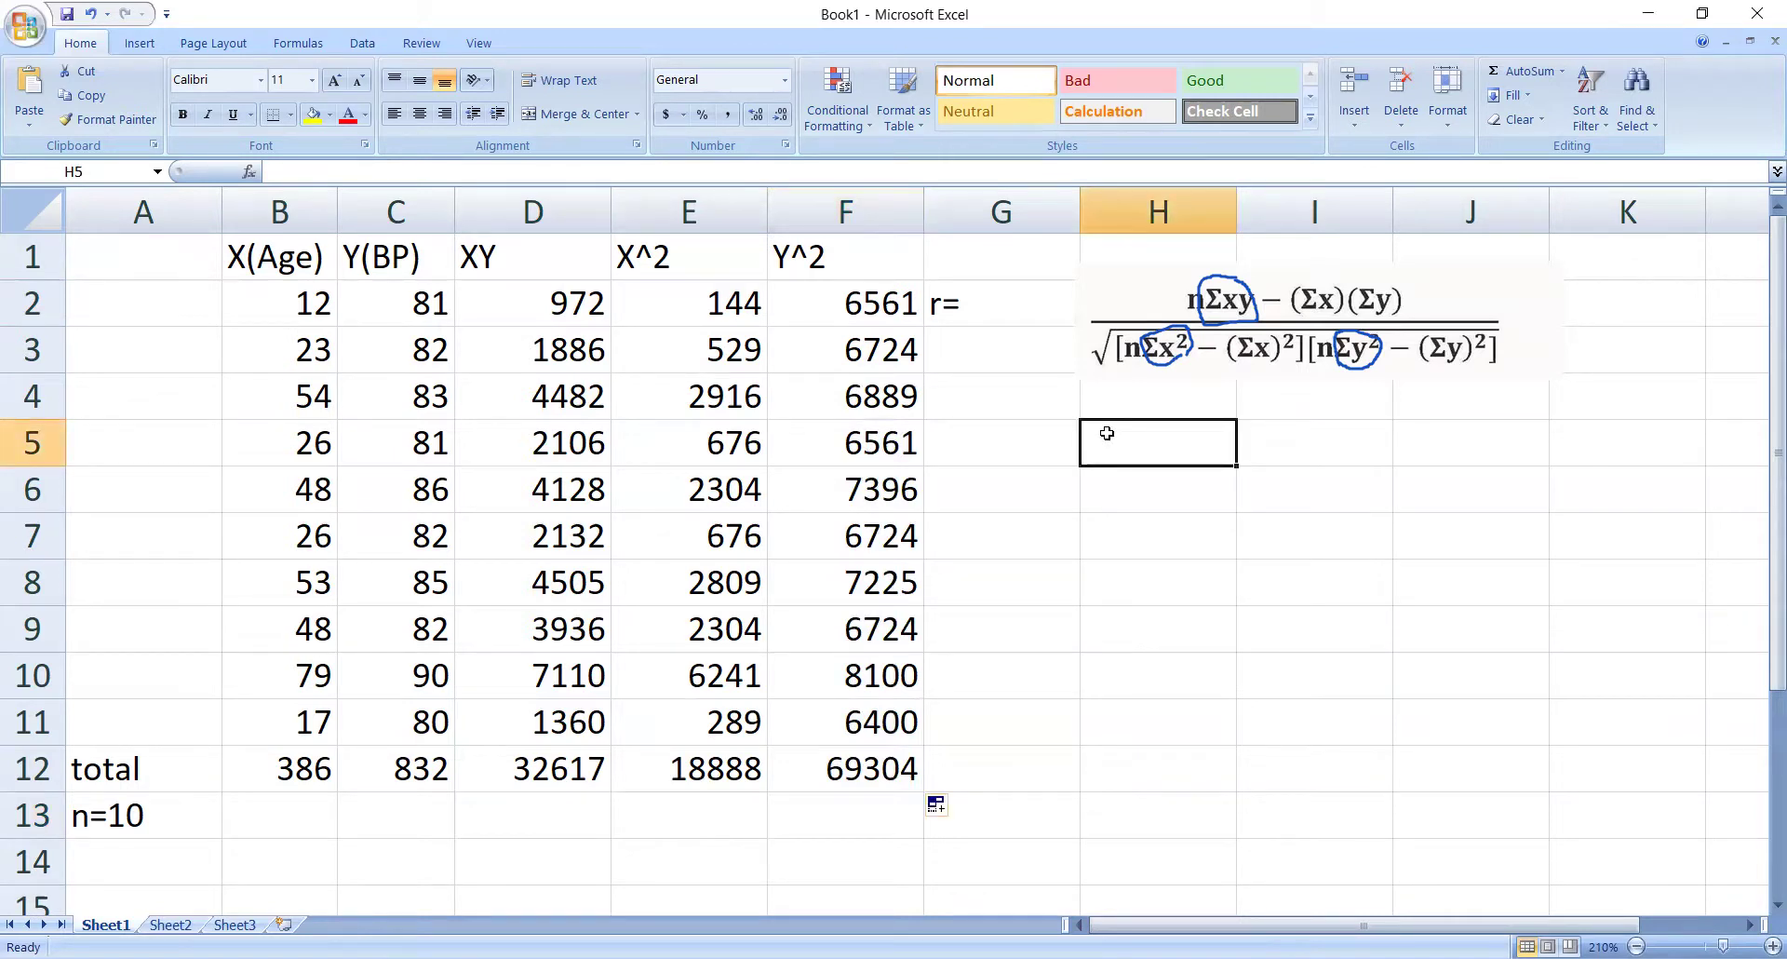
{"action": "type", "text": "(10*"}
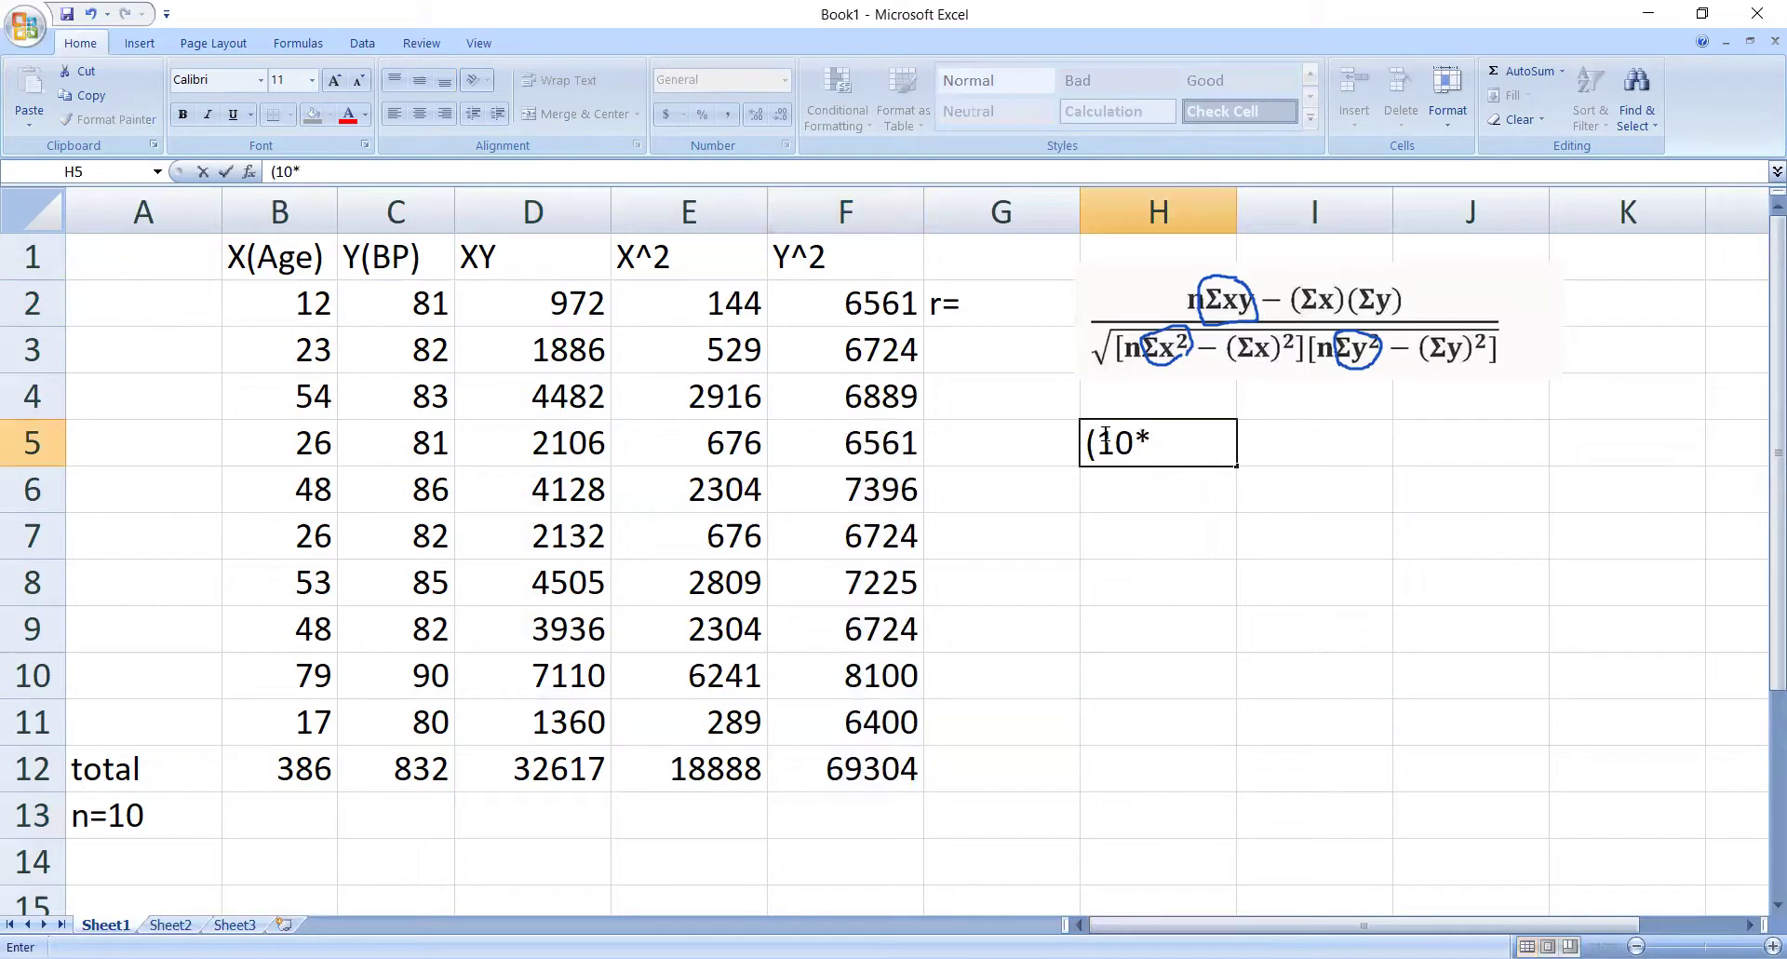
{"action": "type", "text": "32617 -"}
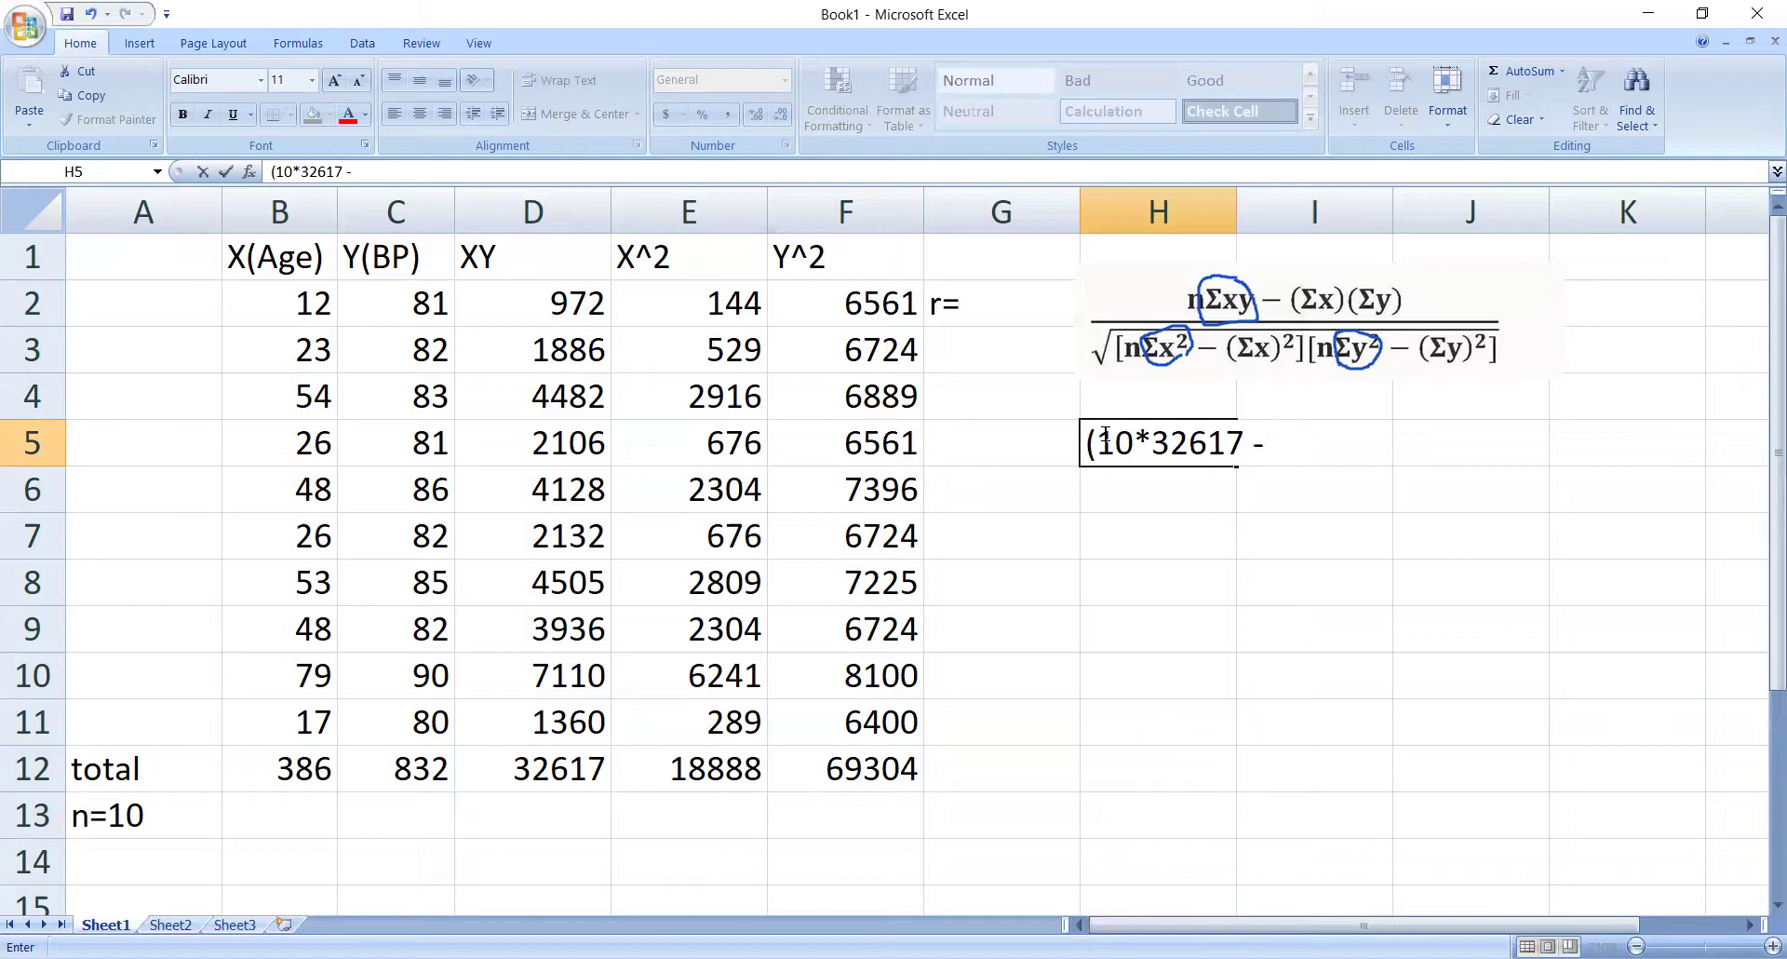
{"action": "type", "text": "6*832)"}
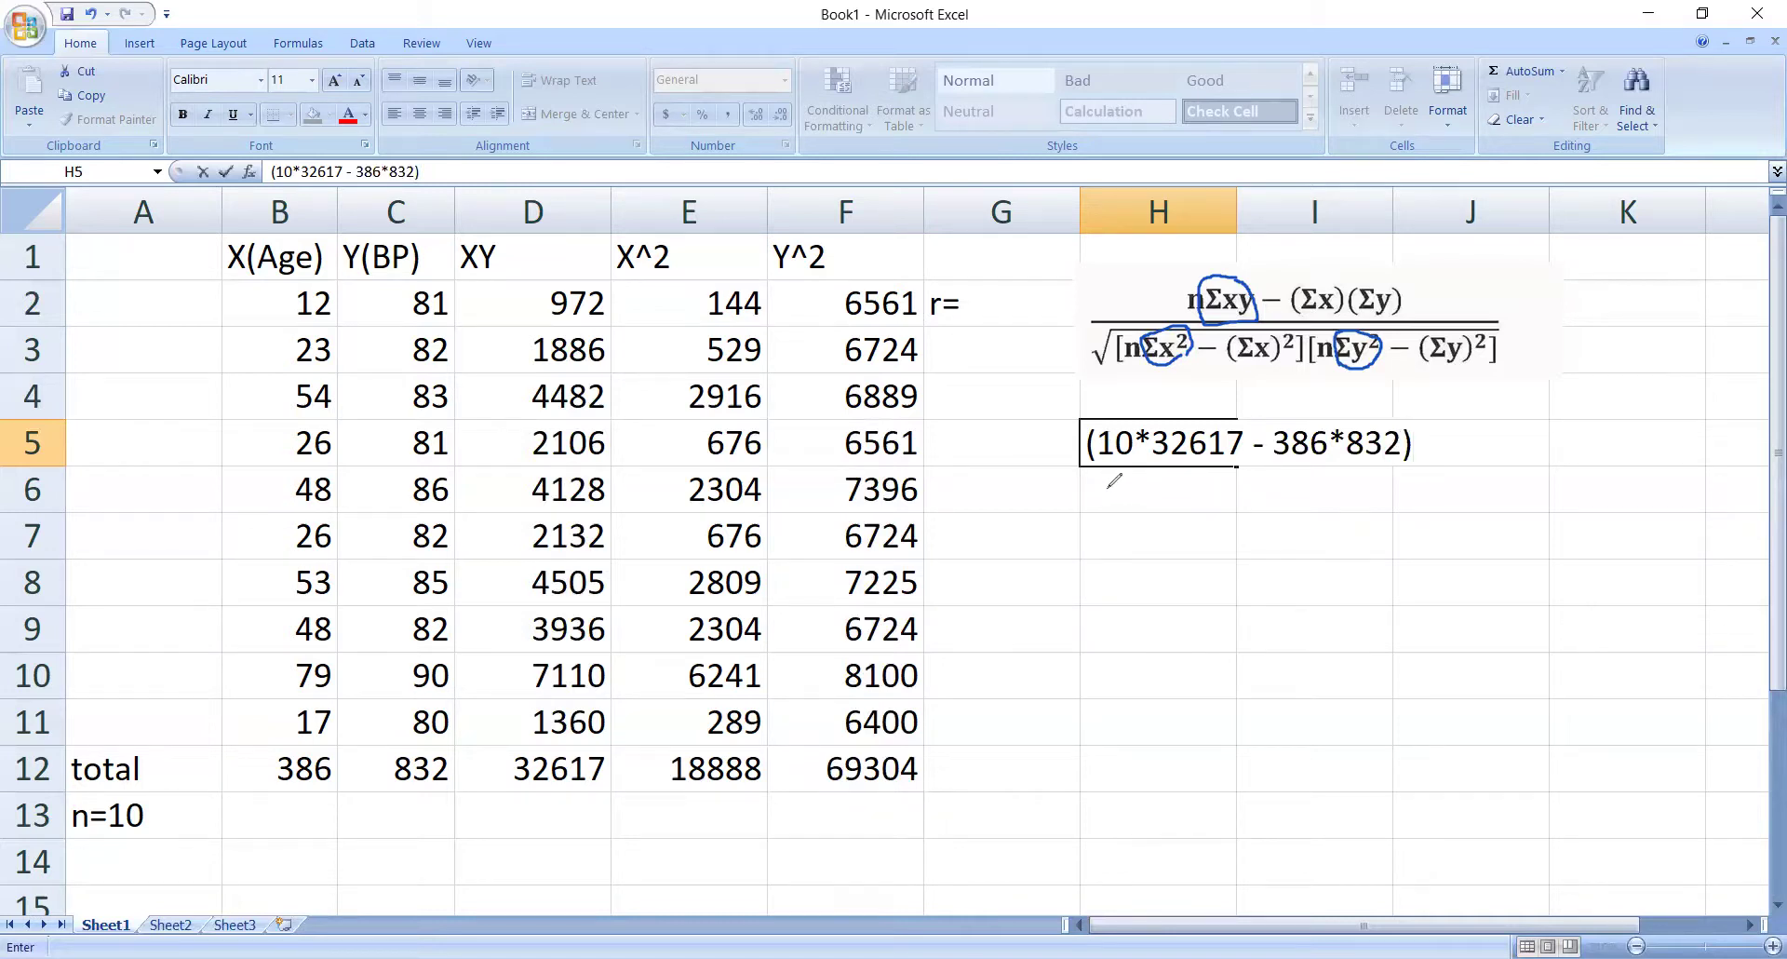
Draw a fraction line under the numerator in H5 and a square root sign around the denominator area with the pen.
{"action": "key", "text": "ctrl+2"}
{"action": "left_click_drag", "start_coordinate": [1081, 480], "coordinate": [1422, 446]}
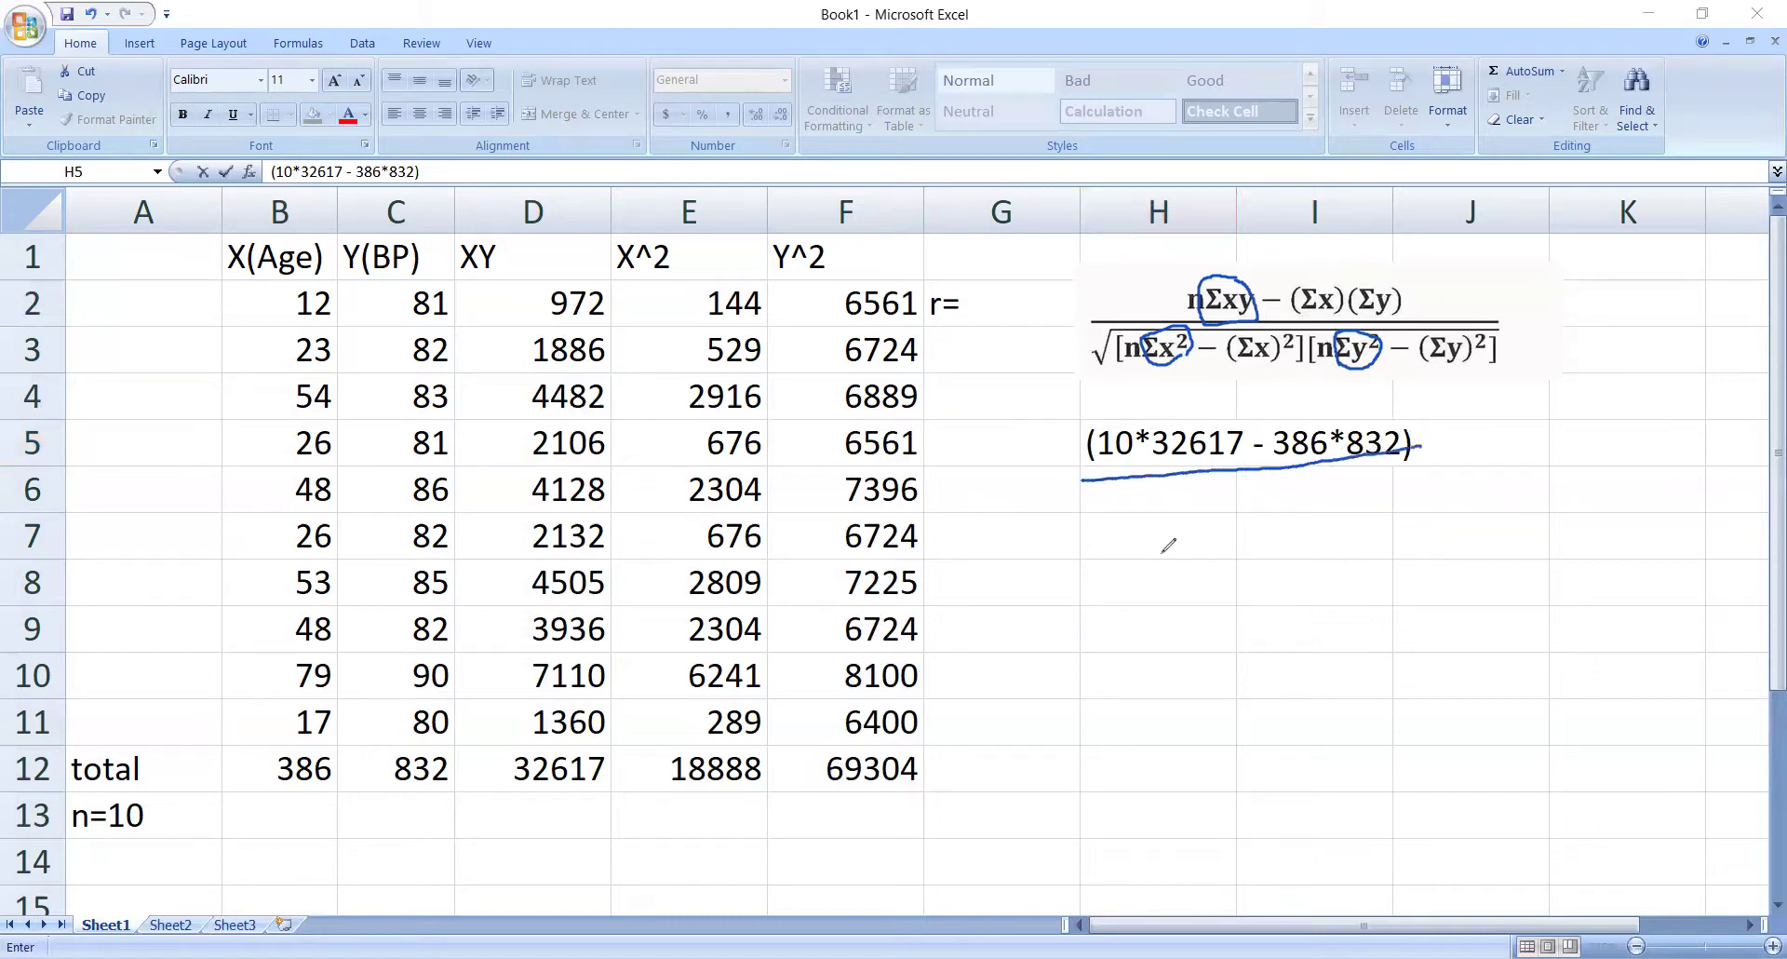
{"action": "mouse_move", "coordinate": [1014, 552]}
{"action": "left_mouse_down"}
{"action": "mouse_move", "coordinate": [1030, 508]}
{"action": "mouse_move", "coordinate": [1152, 481]}
{"action": "mouse_move", "coordinate": [1517, 451]}
{"action": "left_mouse_up"}
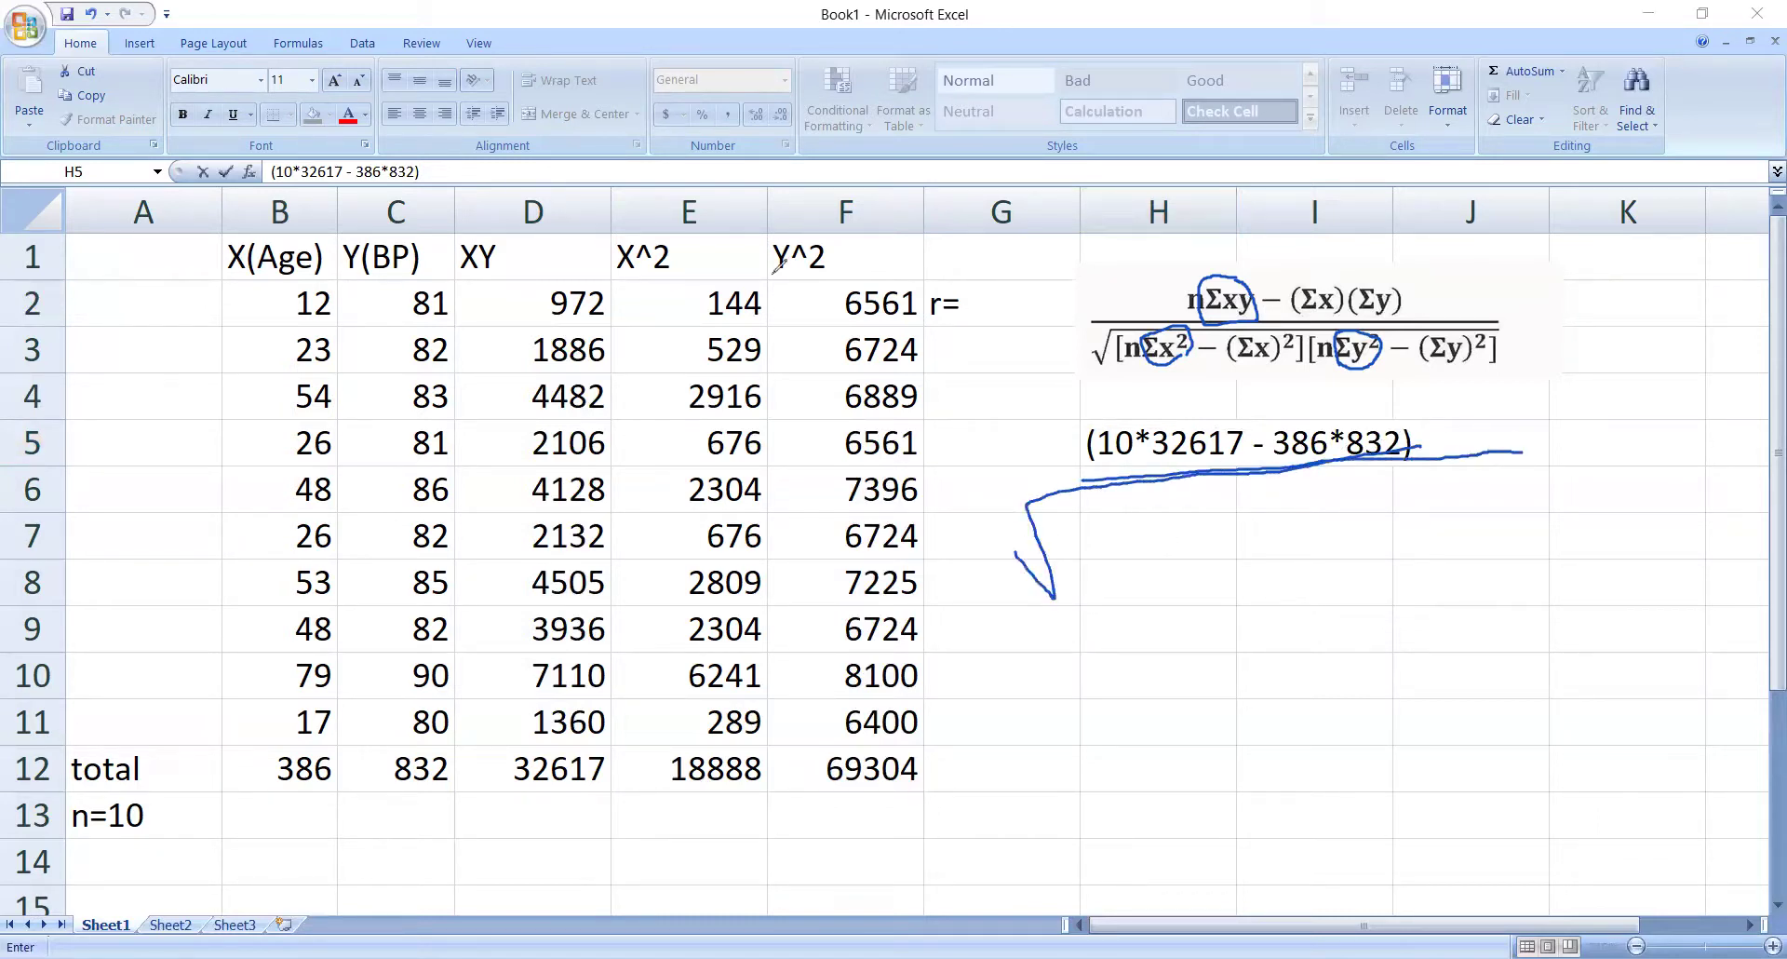
Write the first denominator factor as (10*18888-(386^2)) in cell H7.
{"action": "left_click", "coordinate": [1099, 532]}
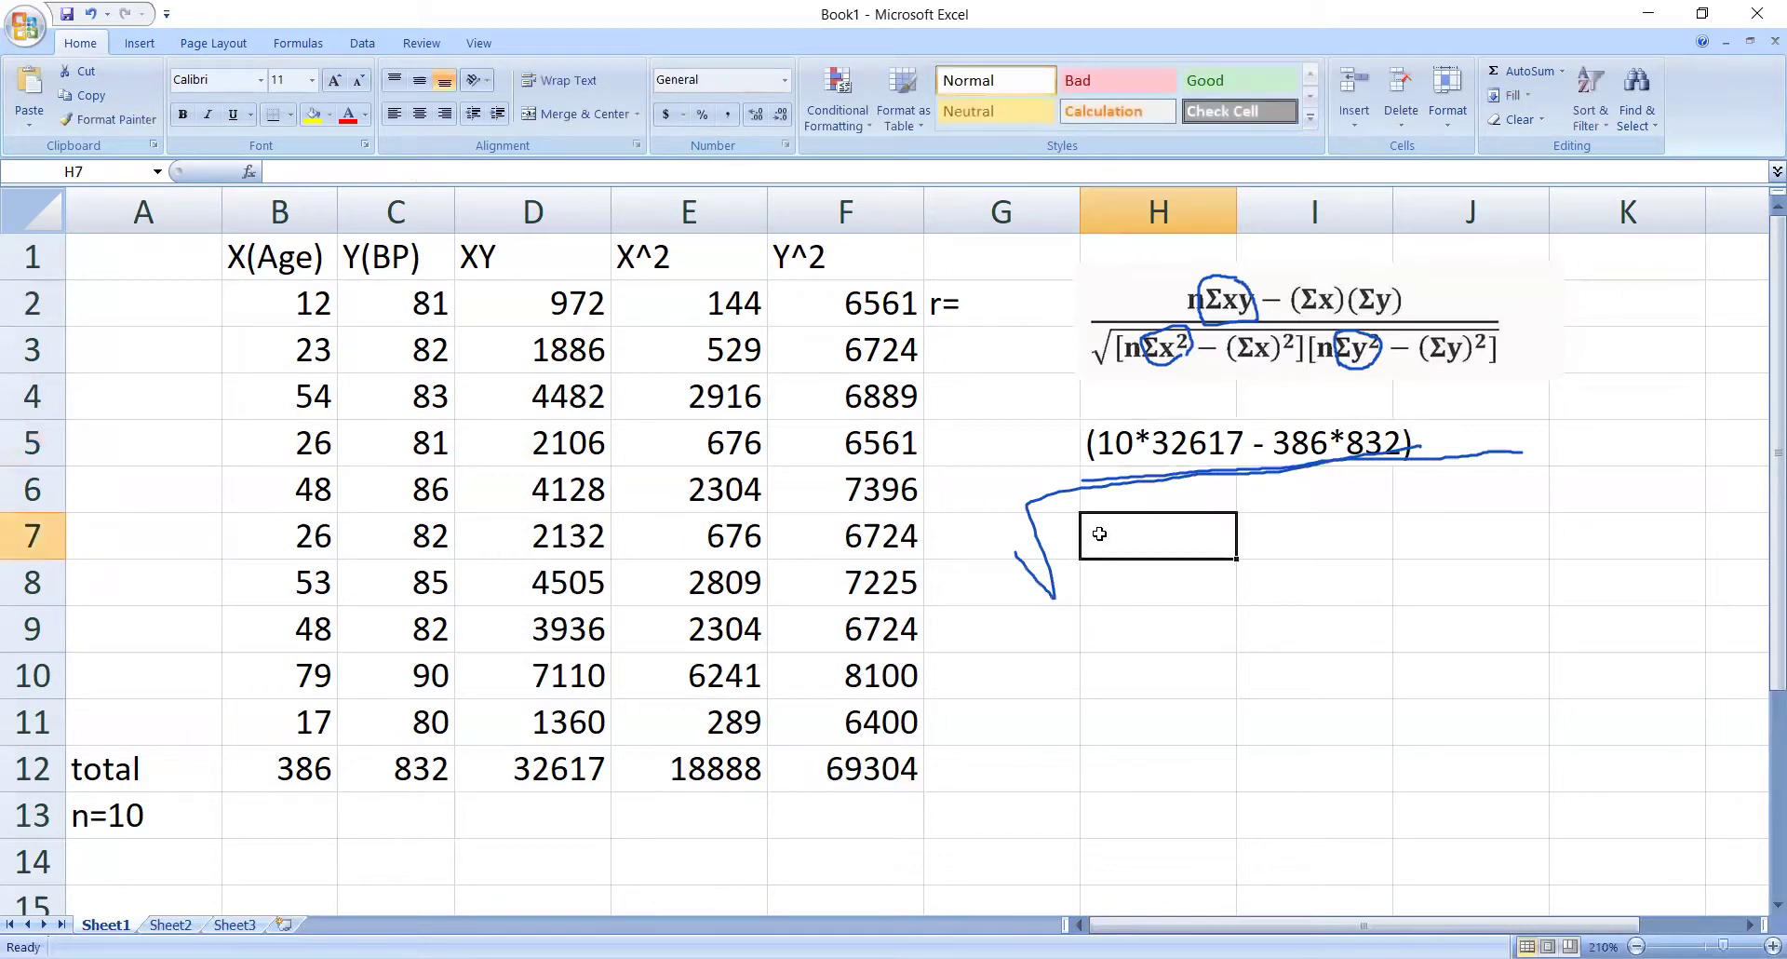
{"action": "type", "text": "("}
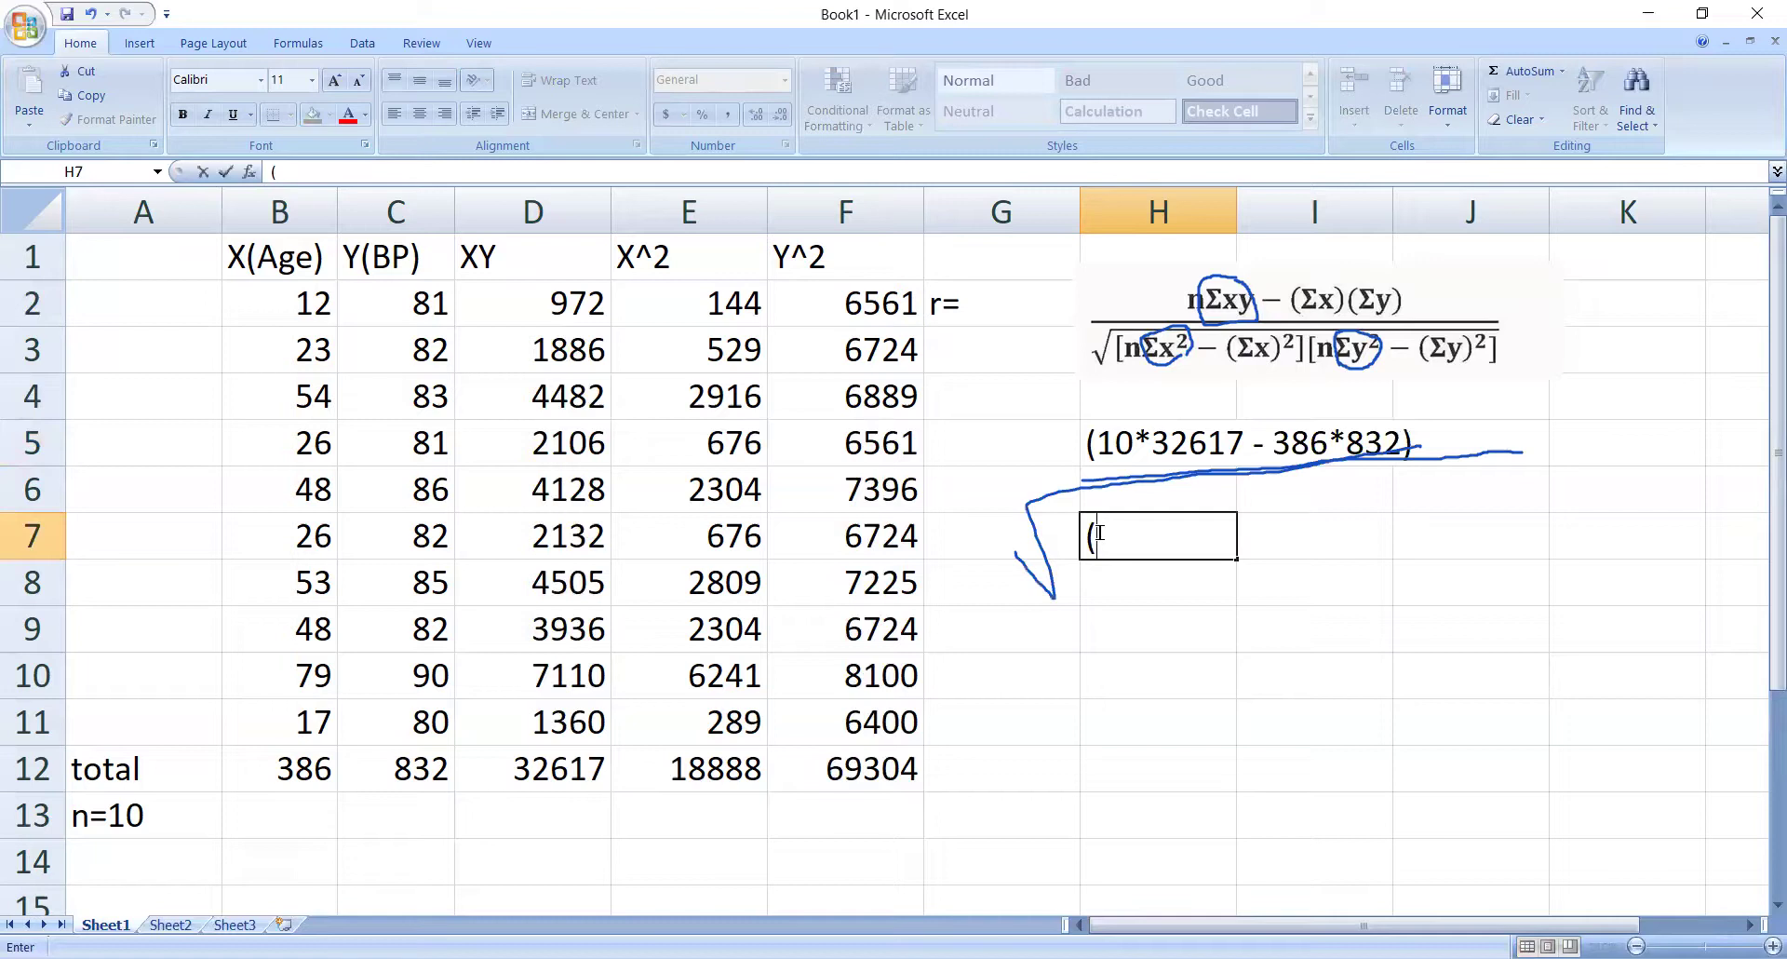
{"action": "type", "text": "10*"}
{"action": "type", "text": "188"}
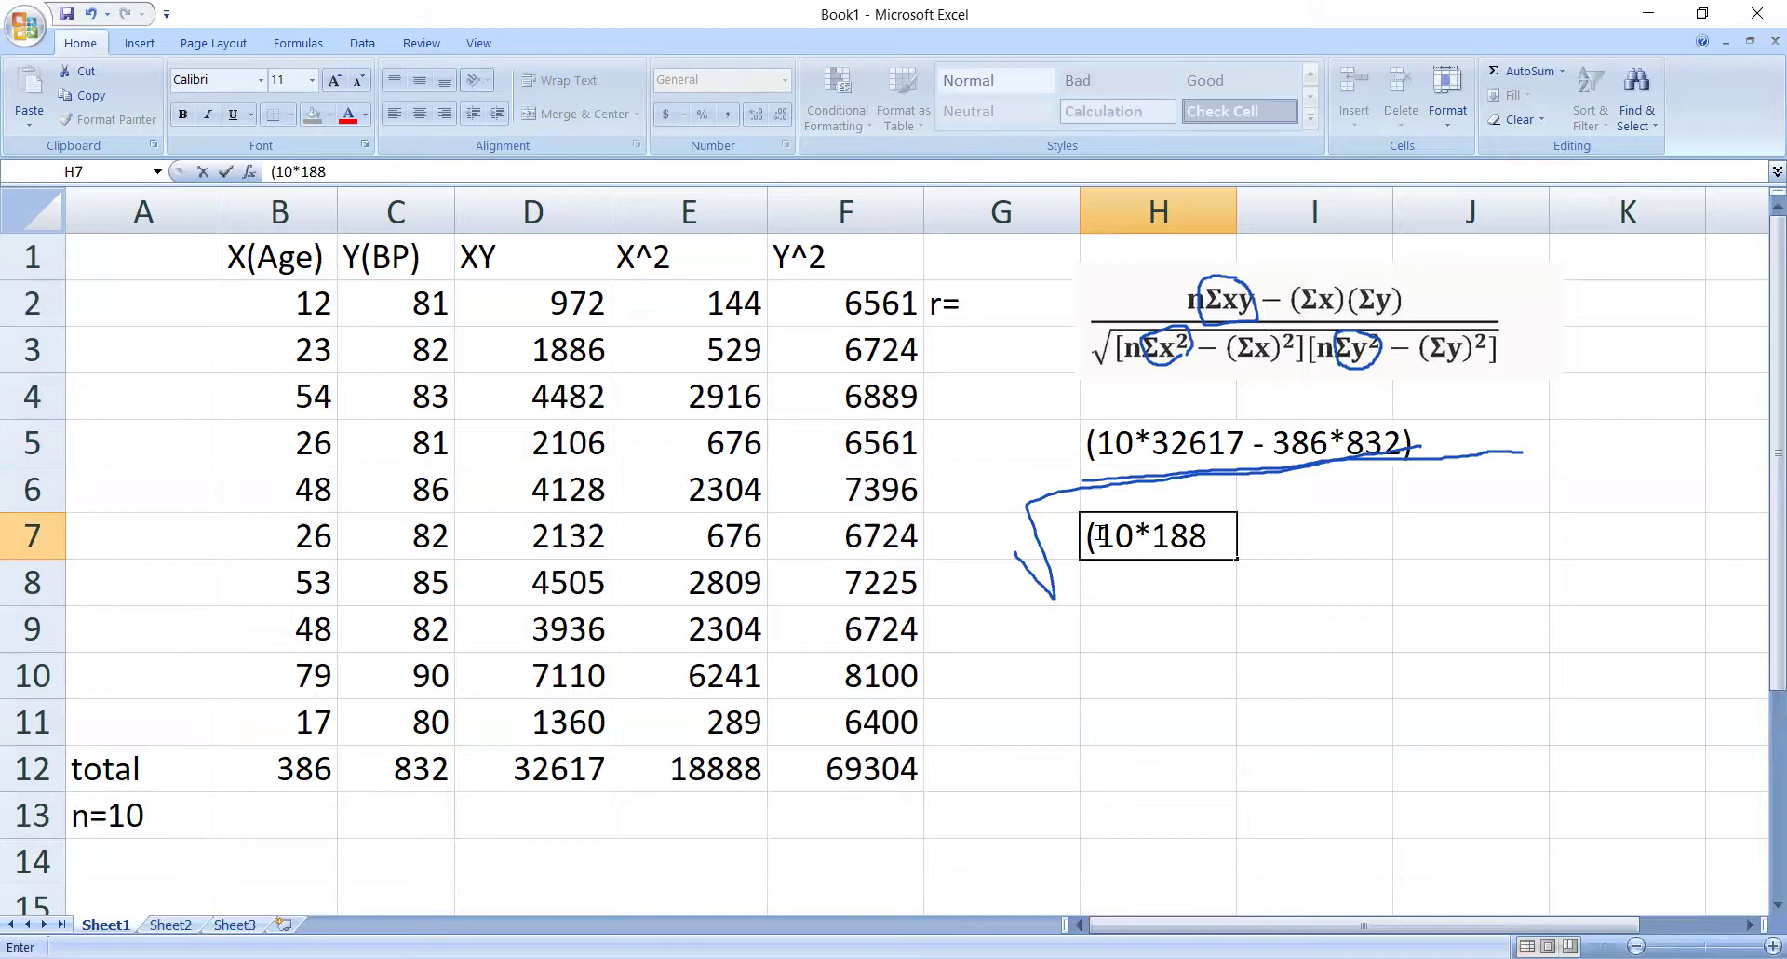
{"action": "type", "text": "88-(386^2))"}
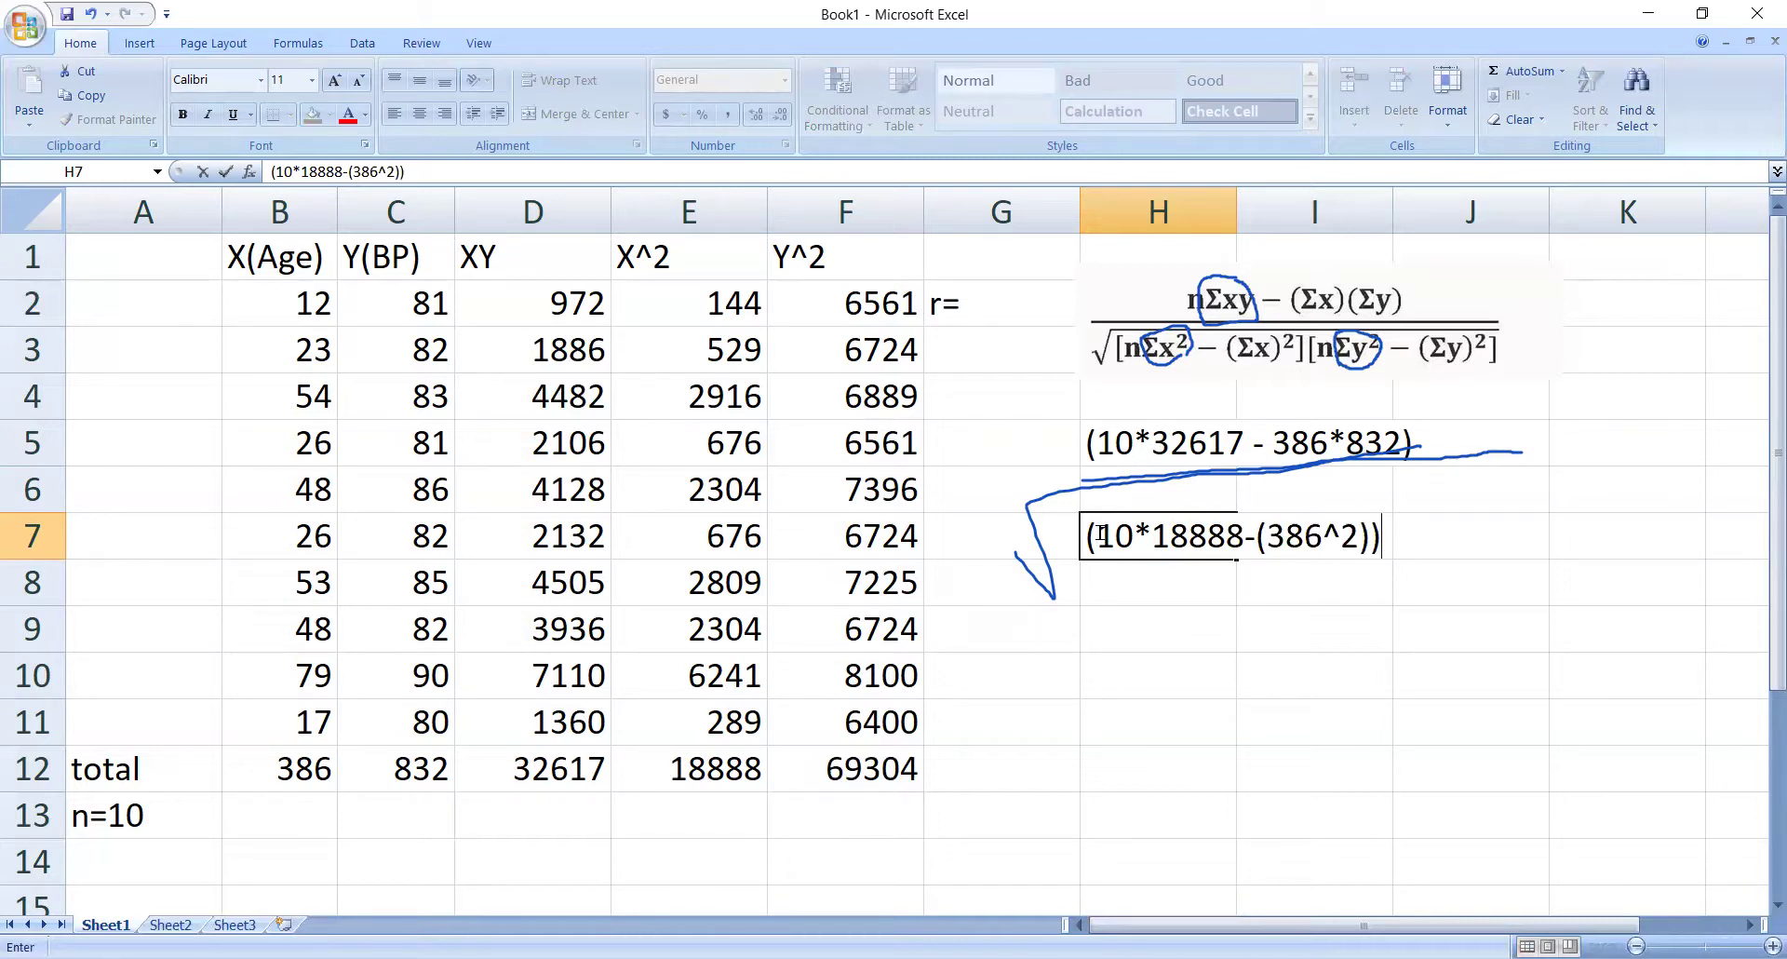
Replace the (386^2) term in H7 with 148996 and close the bracket.
{"action": "key", "text": "BackSpace"}
{"action": "key", "text": "BackSpace"}
{"action": "key", "text": "BackSpace"}
{"action": "key", "text": "BackSpace"}
{"action": "key", "text": "BackSpace"}
{"action": "key", "text": "BackSpace"}
{"action": "key", "text": "BackSpace"}
{"action": "key", "text": "BackSpace"}
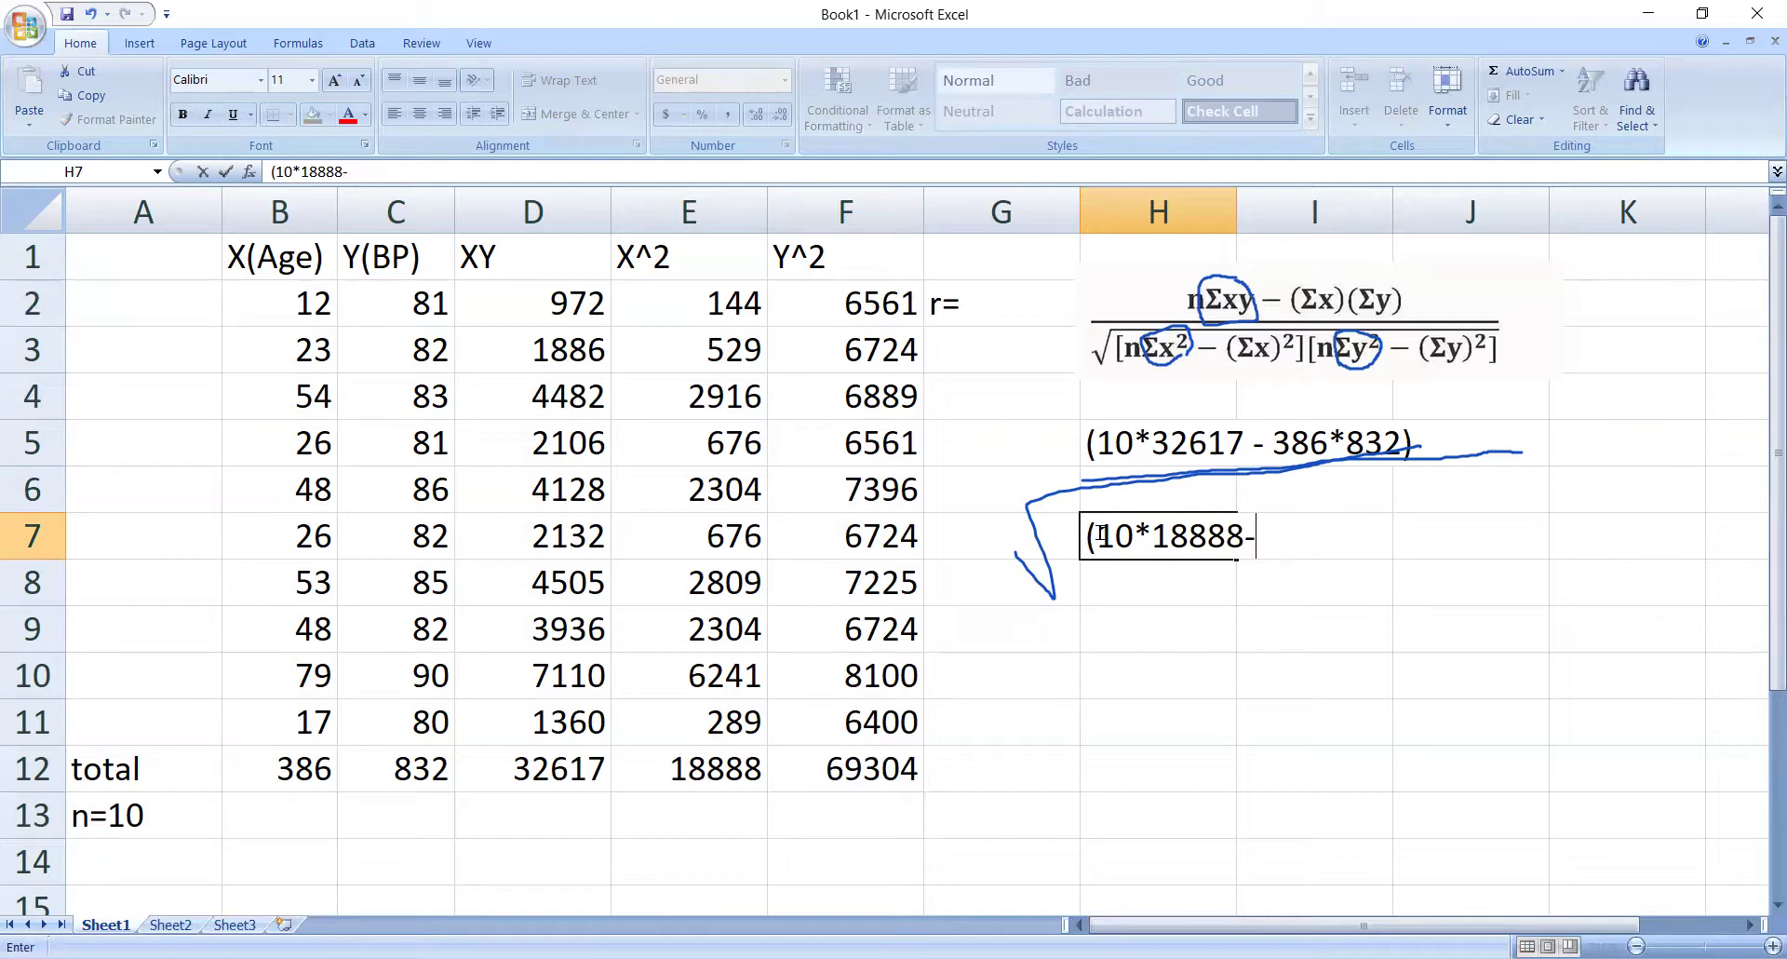
{"action": "type", "text": "148996)"}
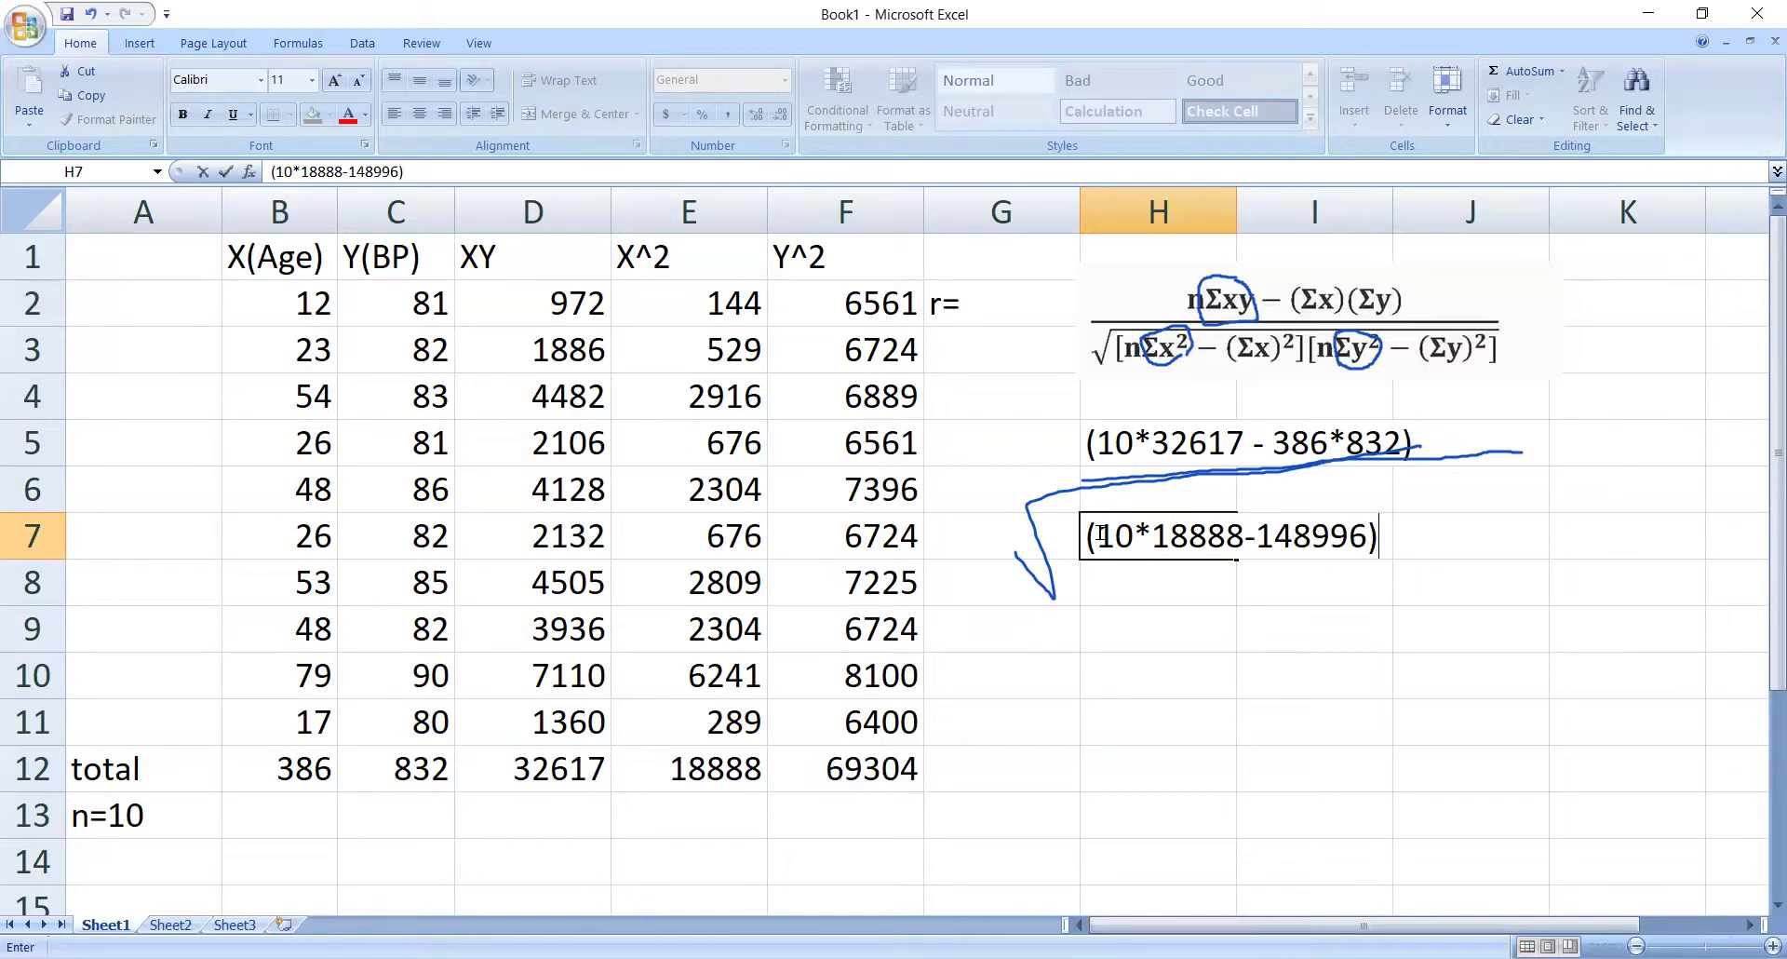
Append the second denominator factor (10*69304-(832^2) to the text in H7.
{"action": "type", "text": "("}
{"action": "type", "text": "10*"}
{"action": "type", "text": "693"}
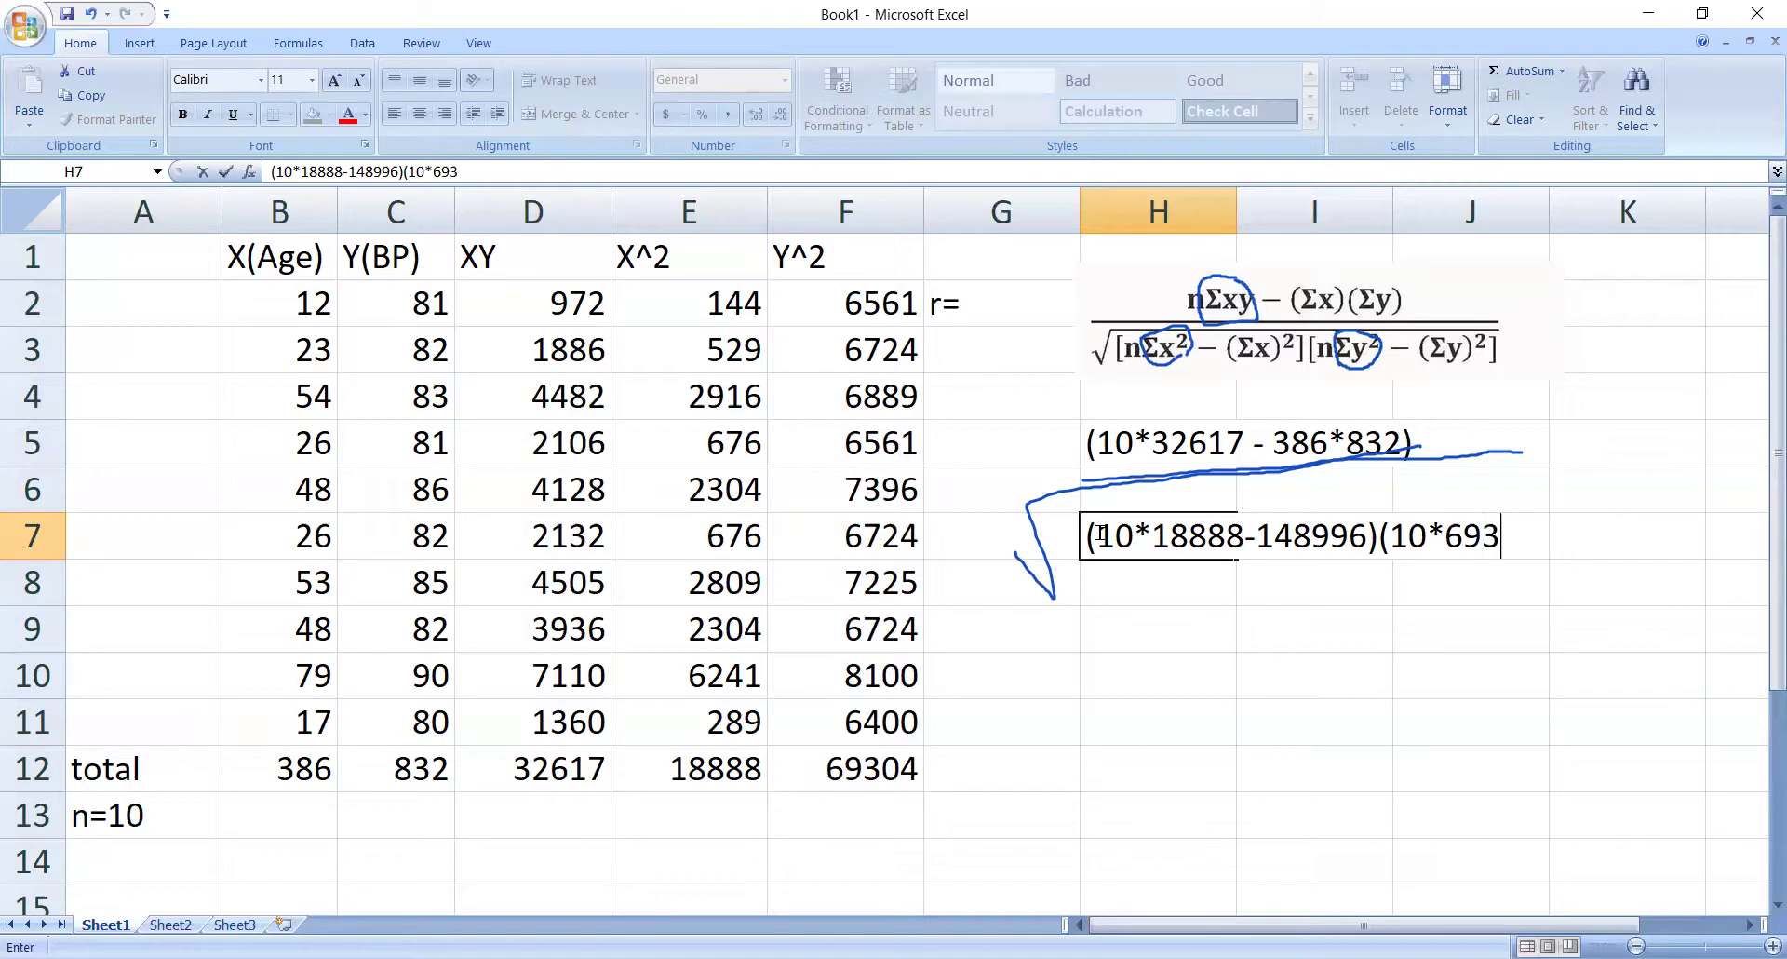
{"action": "type", "text": "04-"}
{"action": "type", "text": "("}
{"action": "type", "text": "83"}
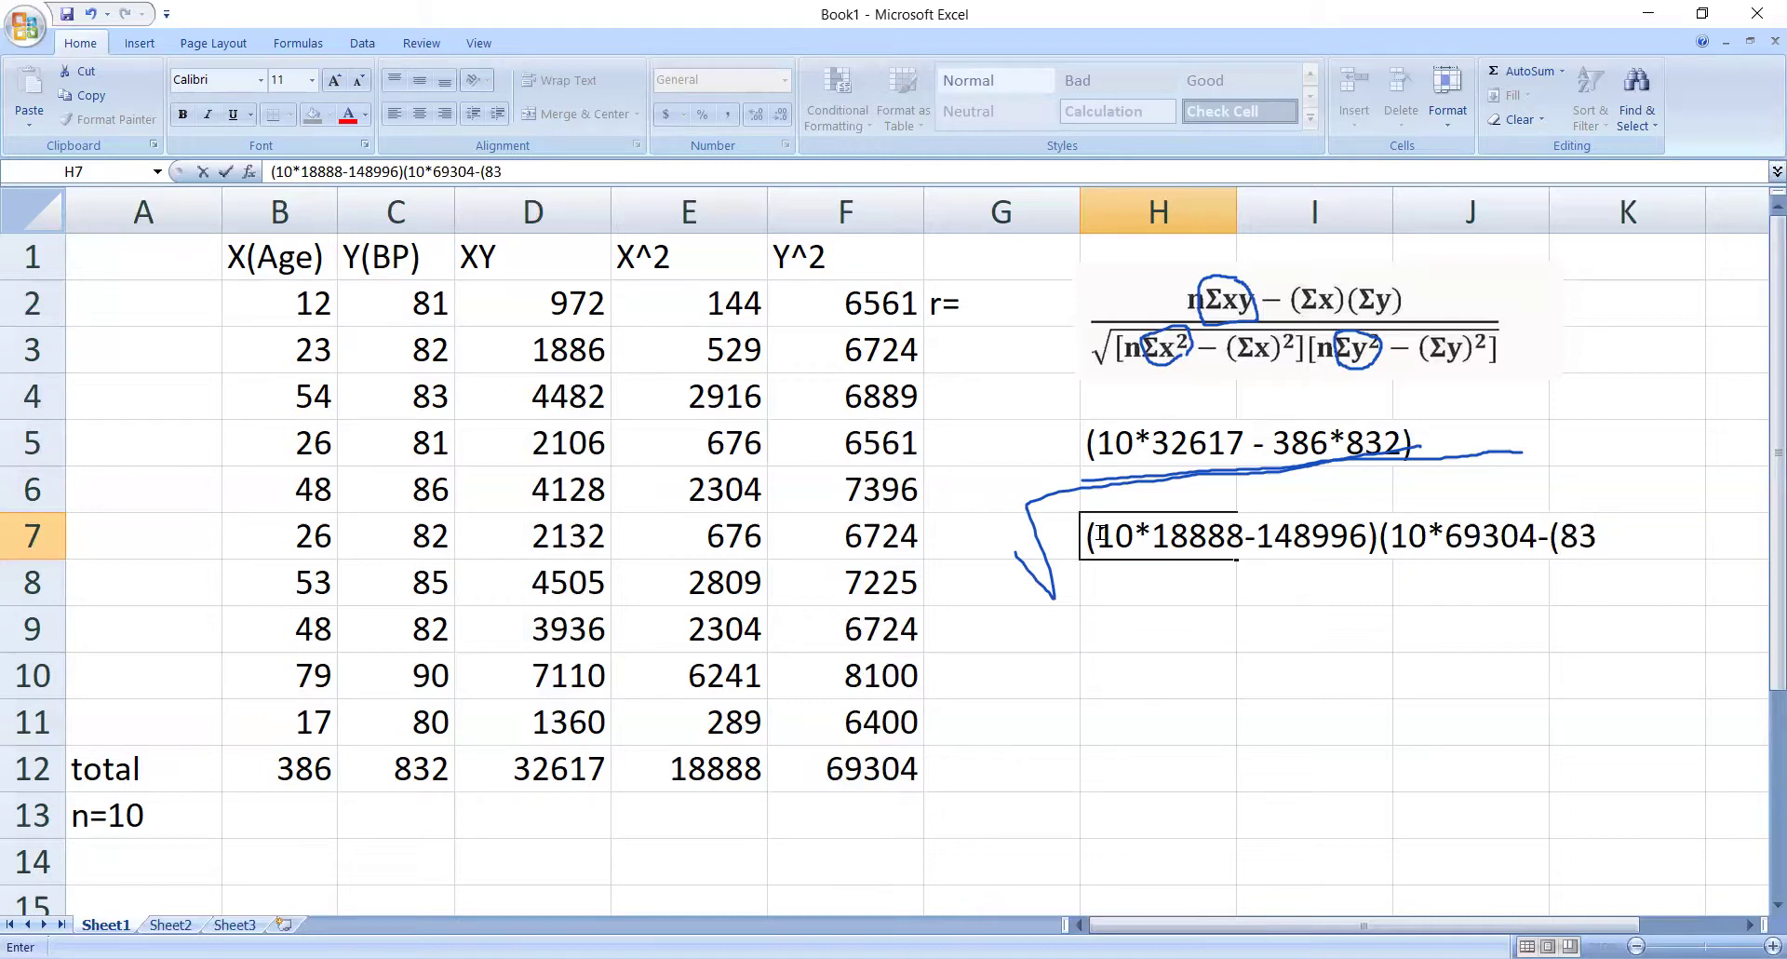
{"action": "type", "text": "2)"}
{"action": "key", "text": "BackSpace"}
{"action": "type", "text": "^2)"}
Replace 832^2 in the second factor of H7 with 692224 and close the bracket.
{"action": "key", "text": "BackSpace"}
{"action": "key", "text": "BackSpace"}
{"action": "key", "text": "BackSpace"}
{"action": "key", "text": "BackSpace"}
{"action": "key", "text": "BackSpace"}
{"action": "key", "text": "BackSpace"}
{"action": "type", "text": "6922"}
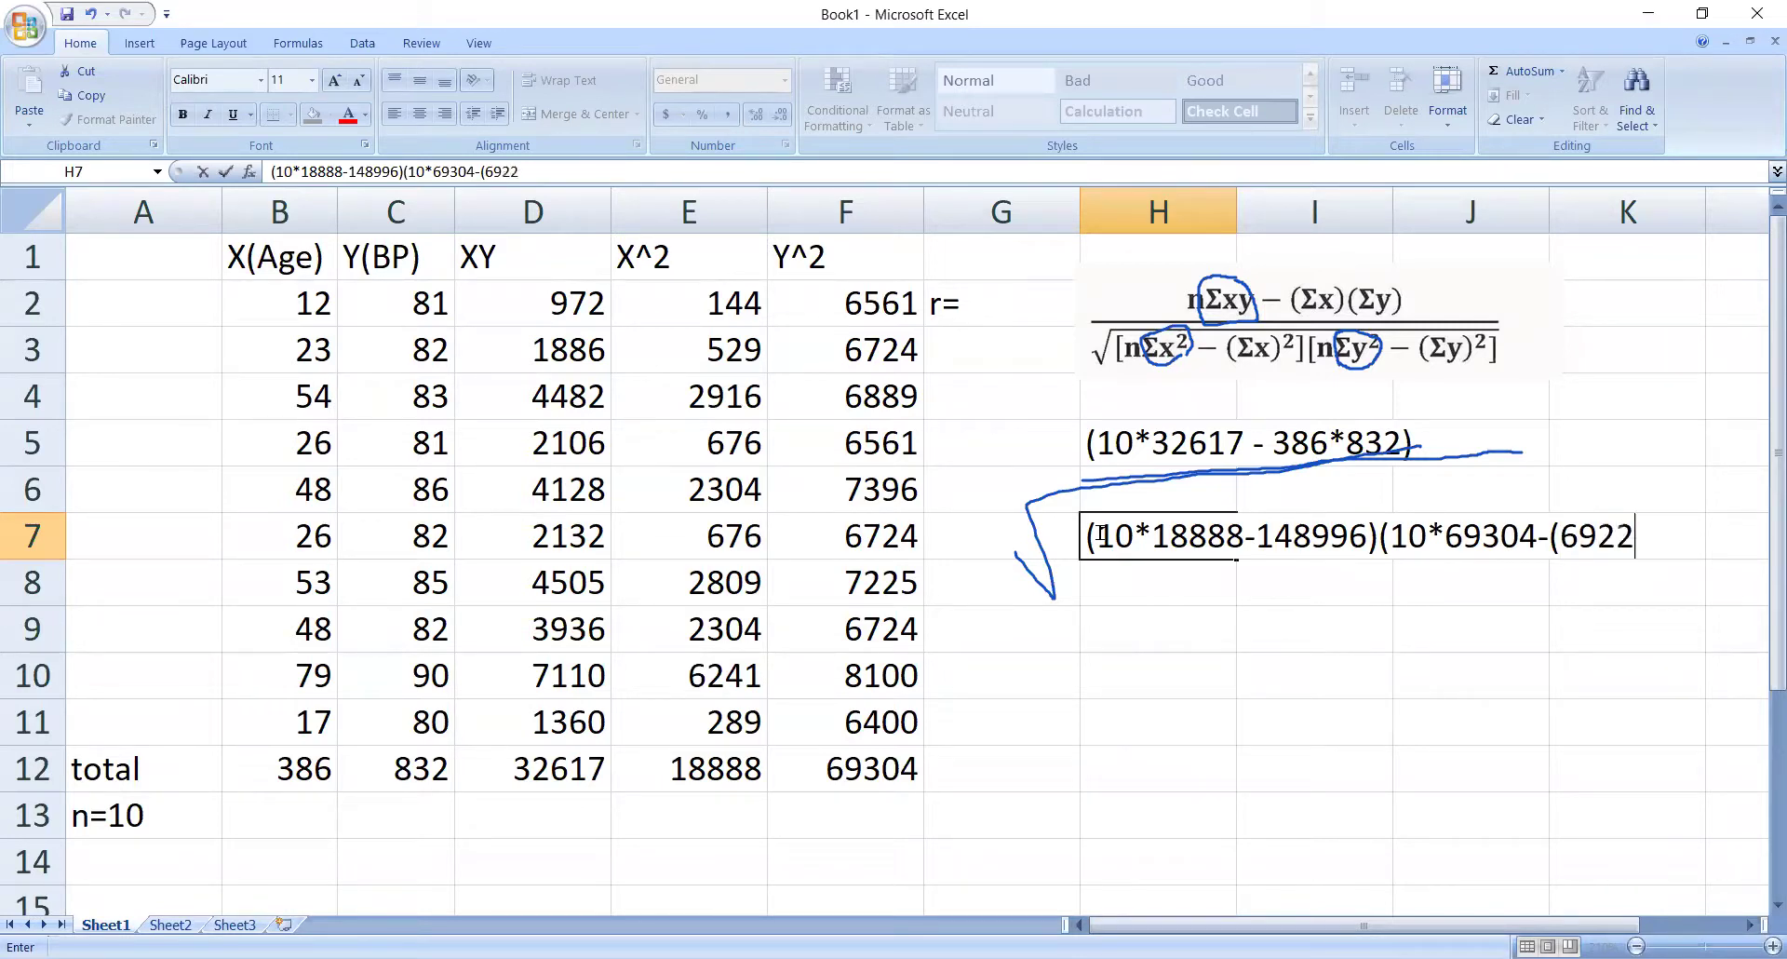
{"action": "type", "text": "24)"}
Remove the extra opening bracket before 692224 in H7.
{"action": "key", "text": "F2"}
{"action": "key", "text": "Left"}
{"action": "key", "text": "Left"}
{"action": "key", "text": "Left"}
{"action": "key", "text": "Left"}
{"action": "key", "text": "Left"}
{"action": "key", "text": "Left"}
{"action": "key", "text": "Left"}
{"action": "key", "text": "BackSpace"}
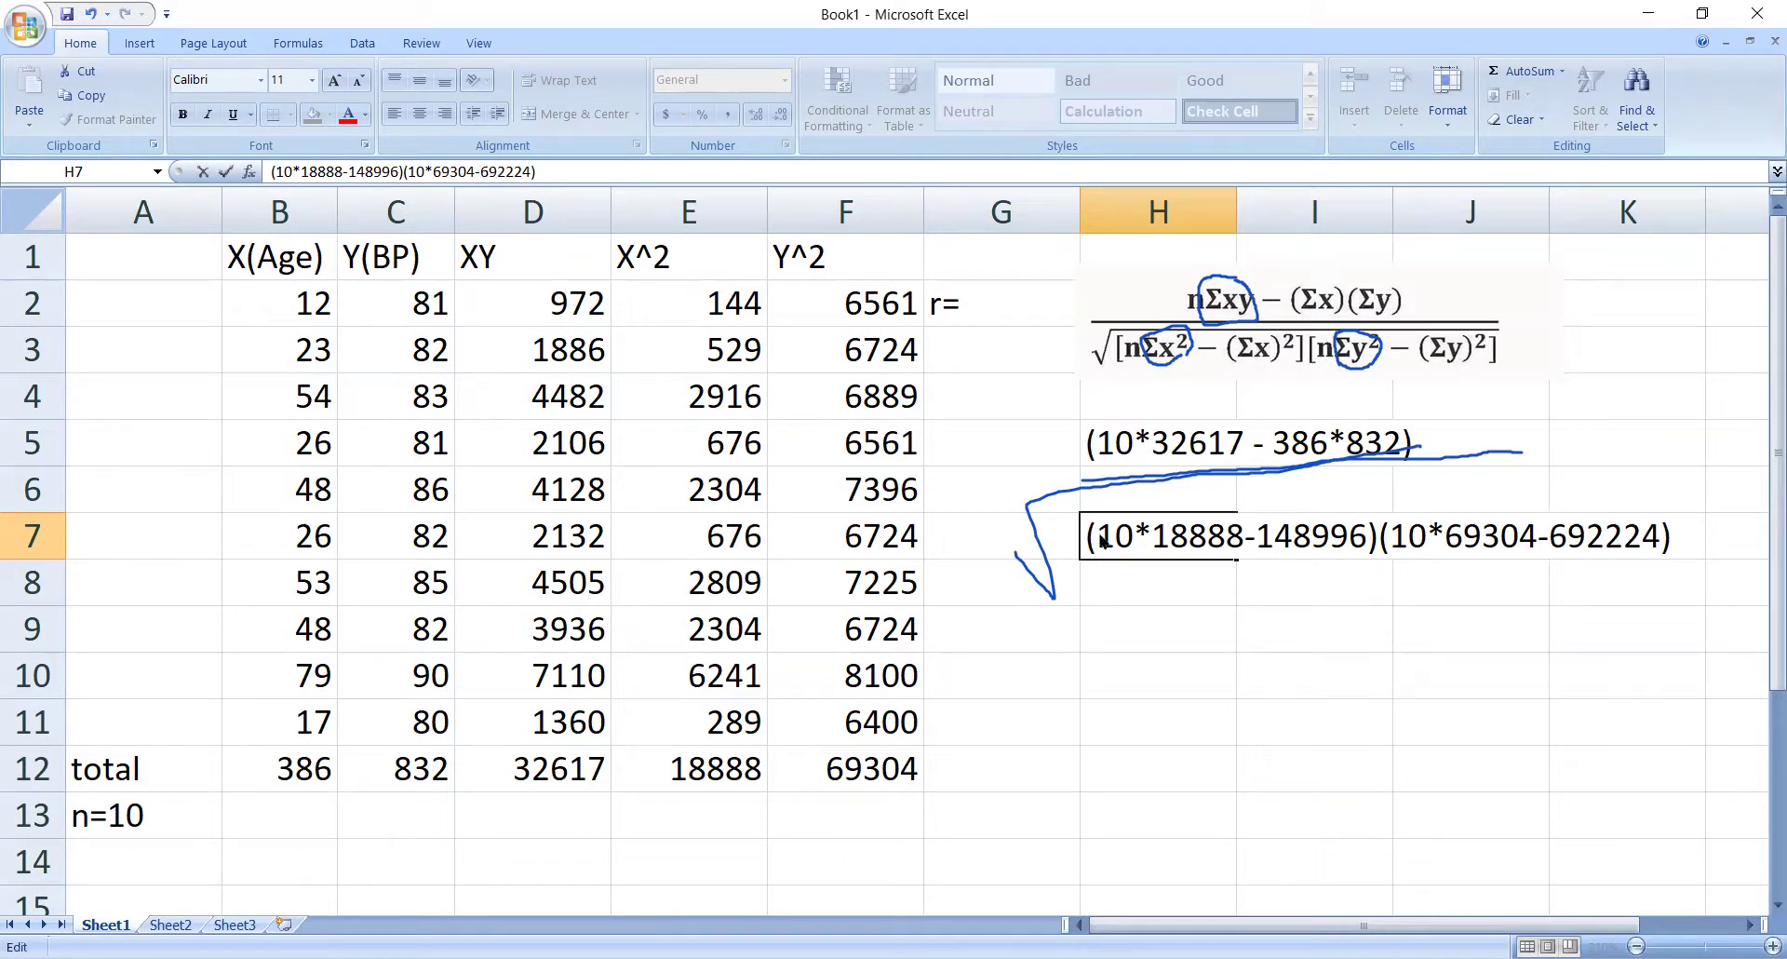
{"action": "left_click", "coordinate": [1120, 637]}
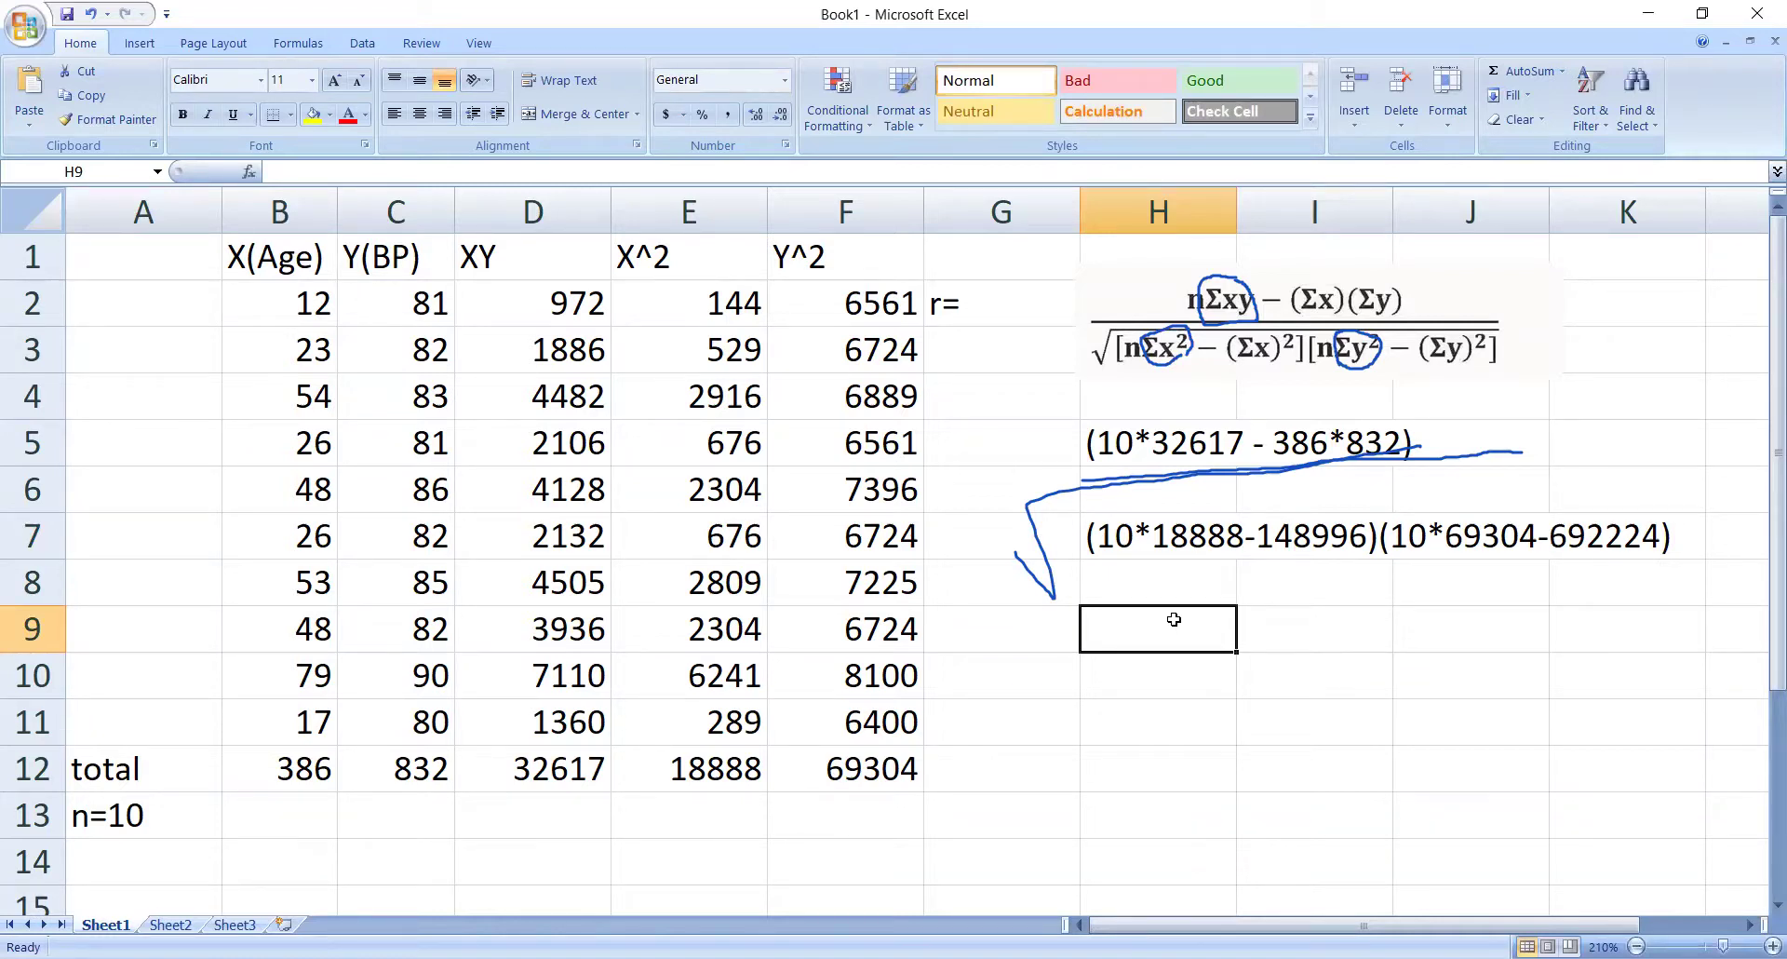
{"action": "type", "text": "326170-"}
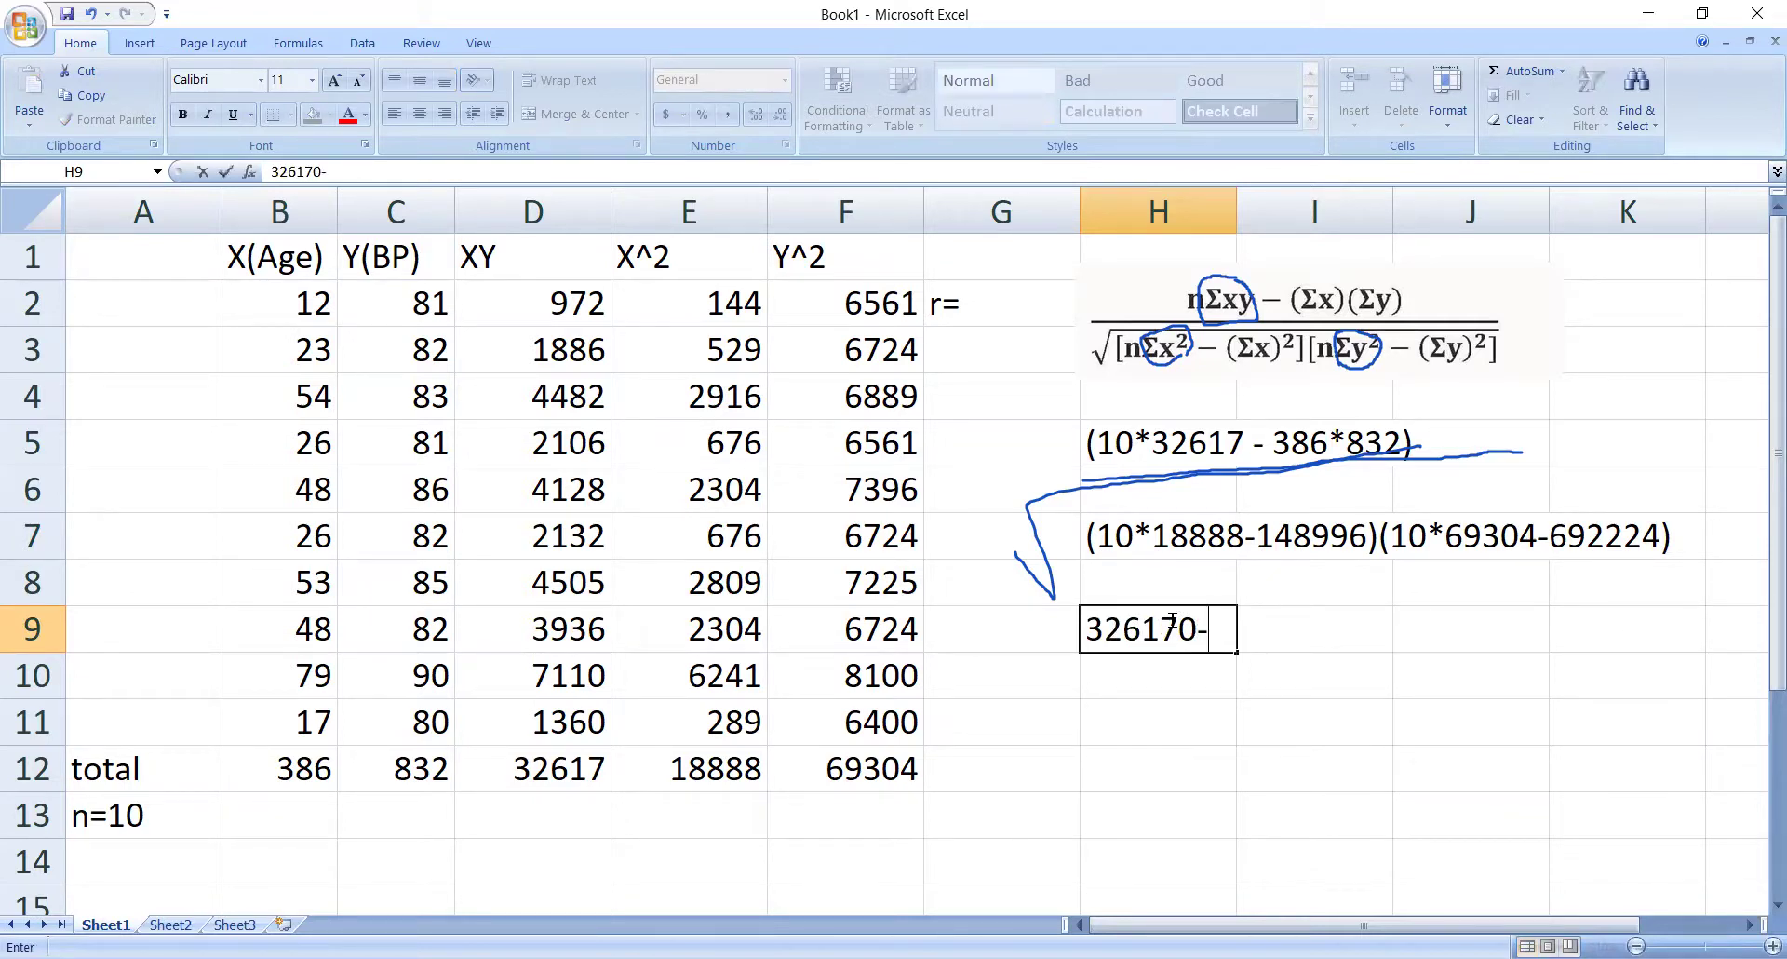
{"action": "type", "text": "321152"}
{"action": "key", "text": "Return"}
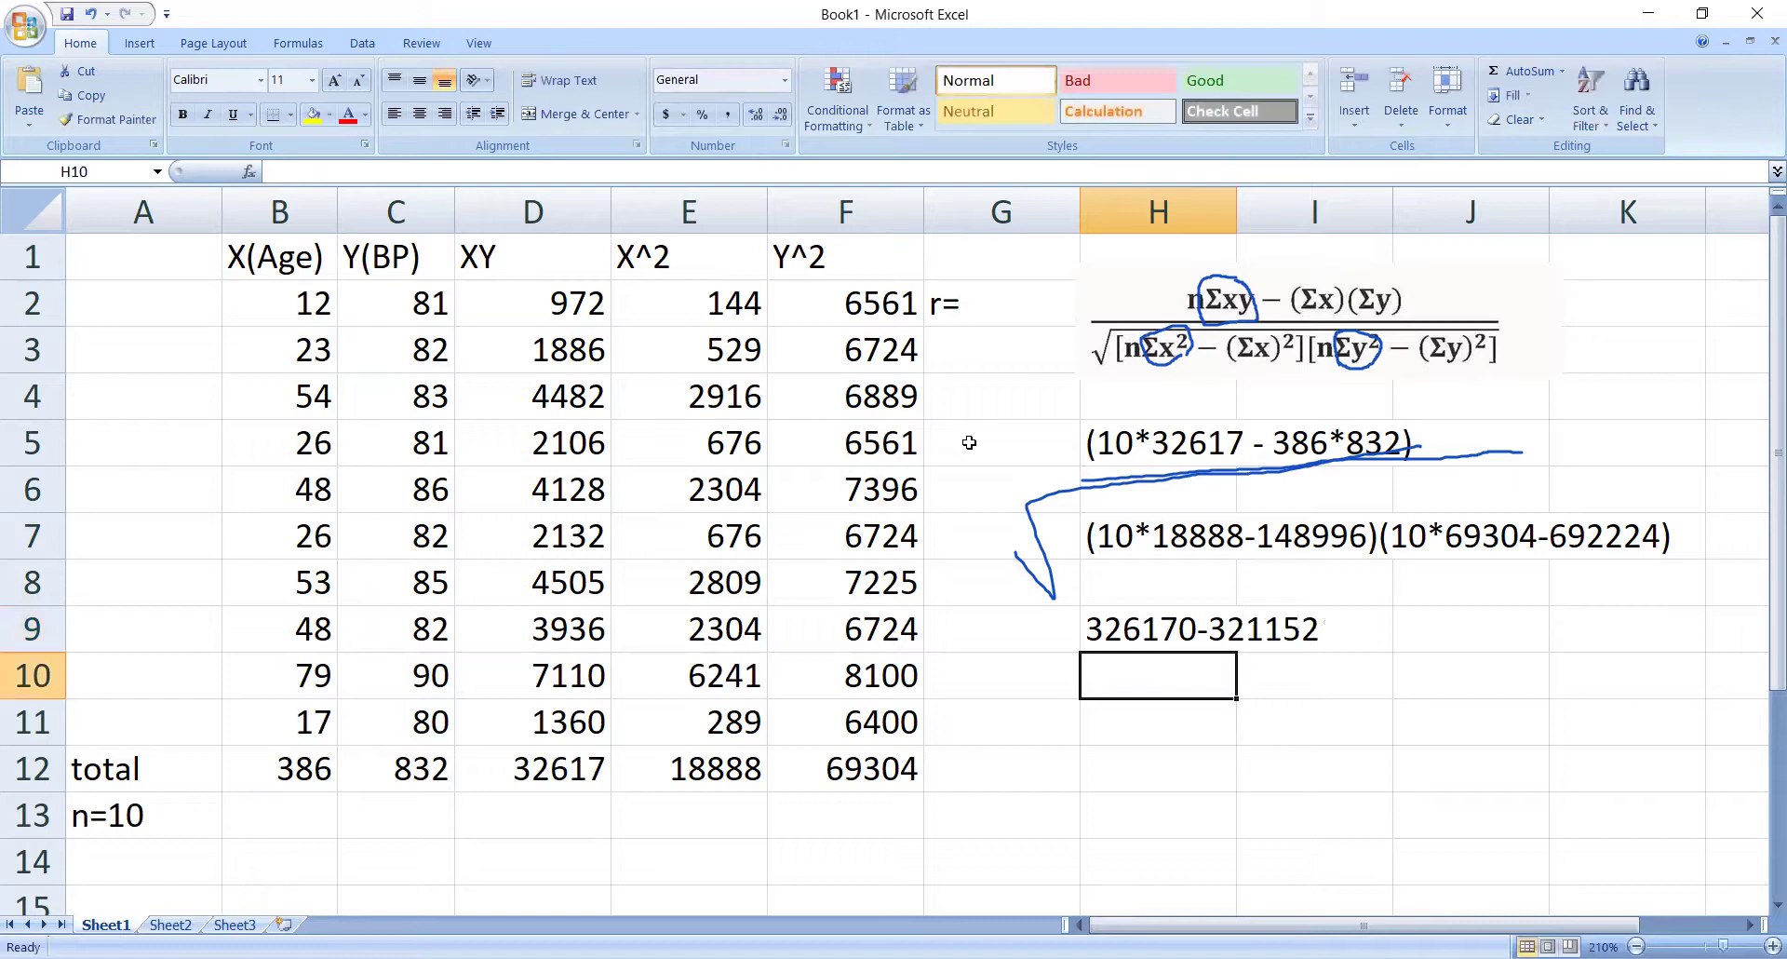
Draw a fraction line under the simplified numerator in H9 and a square root sign over row 11 with the pen.
{"action": "key", "text": "ctrl+shift+1"}
{"action": "left_click_drag", "start_coordinate": [1057, 642], "coordinate": [1336, 649]}
{"action": "mouse_move", "coordinate": [1002, 731]}
{"action": "left_mouse_down"}
{"action": "mouse_move", "coordinate": [1066, 685]}
{"action": "mouse_move", "coordinate": [1416, 667]}
{"action": "left_mouse_up"}
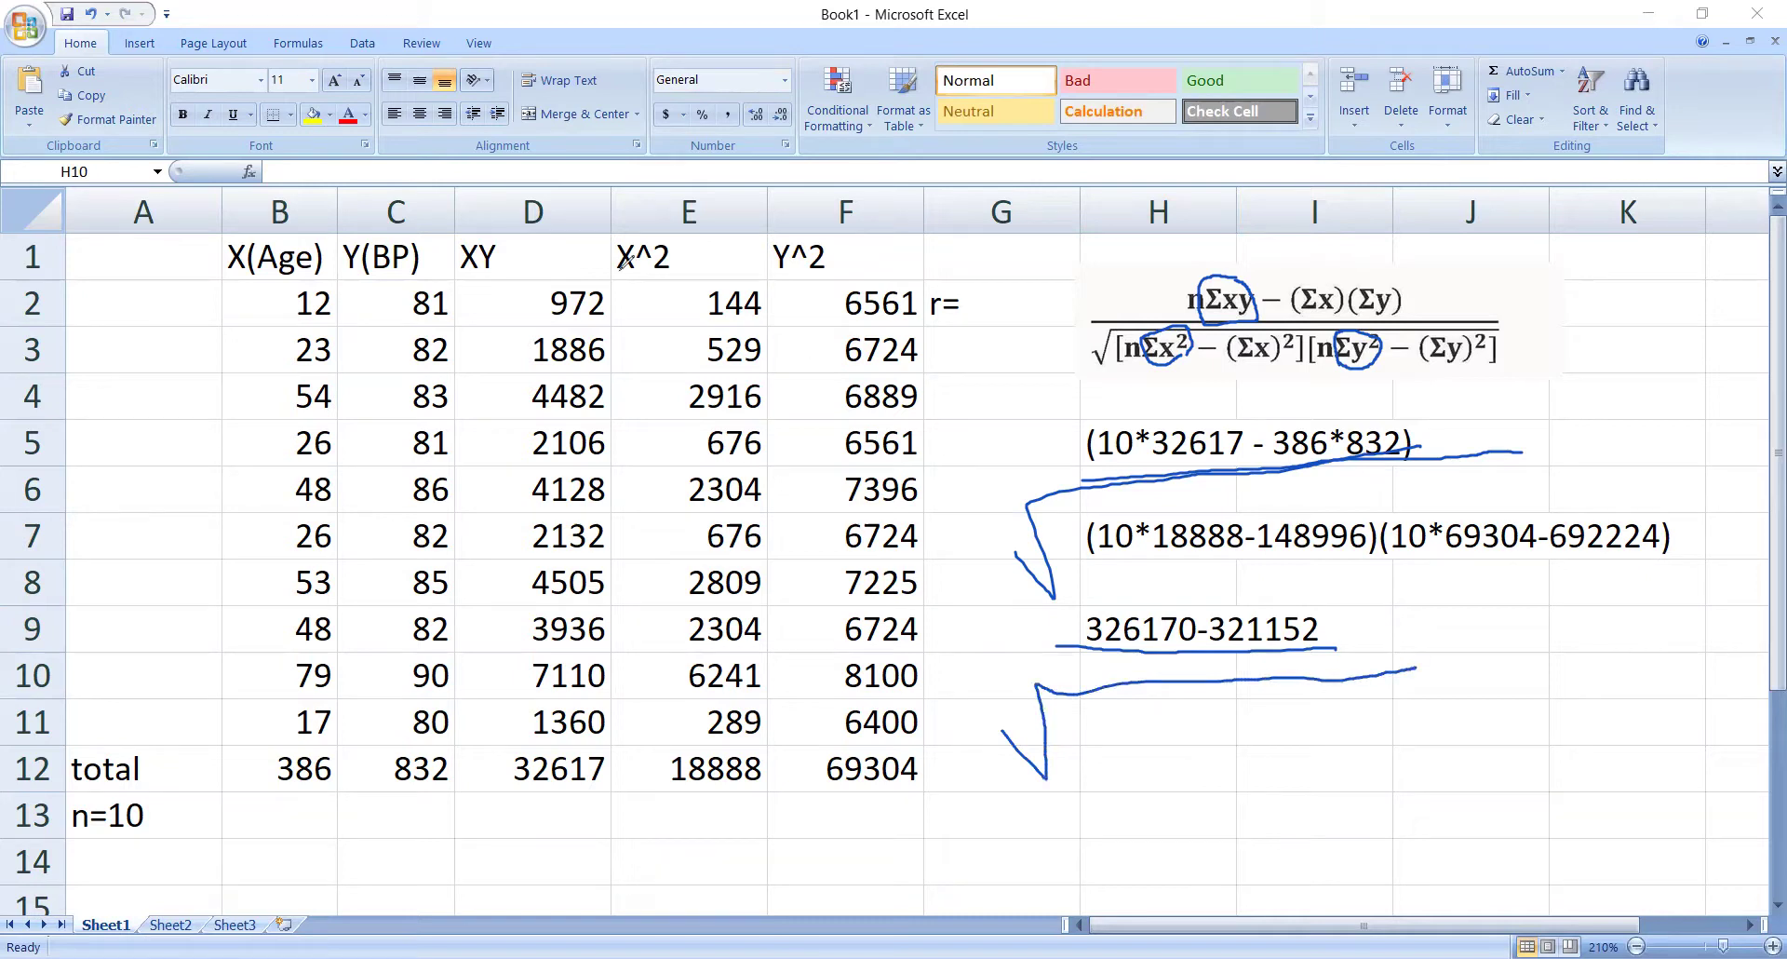
Write the simplified denominator (39884)(816) in cell H11 under the drawn root sign.
{"action": "left_click", "coordinate": [1104, 719]}
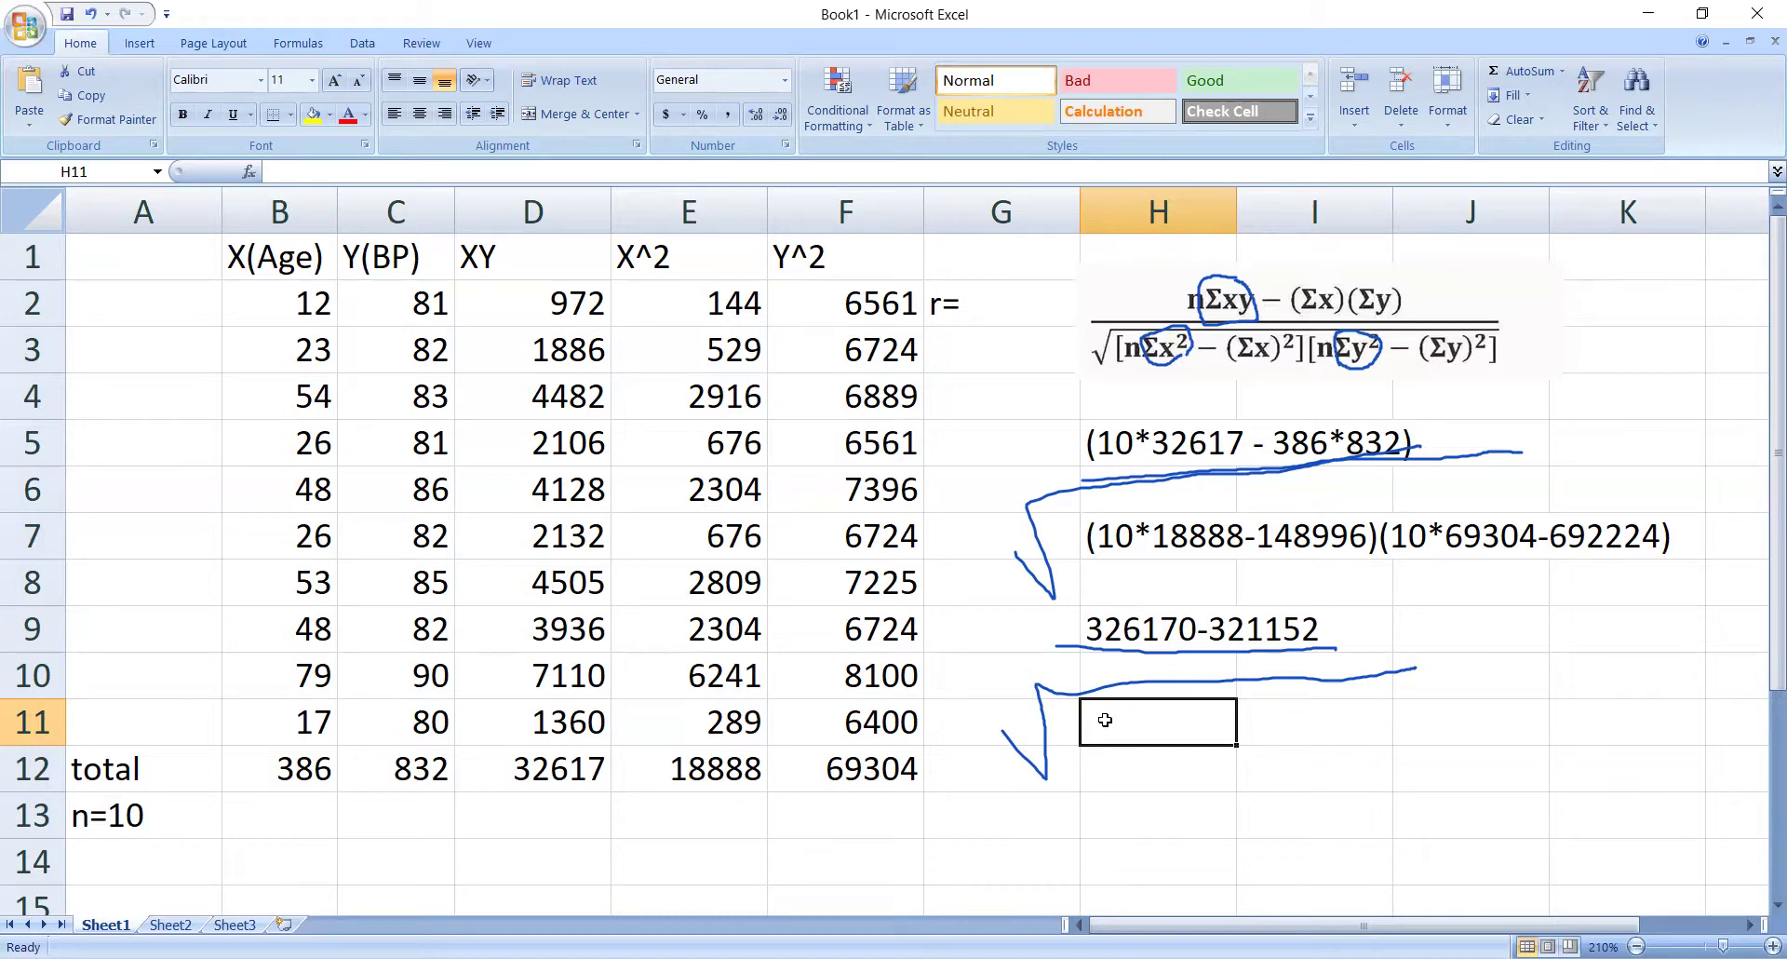
{"action": "type", "text": "(39"}
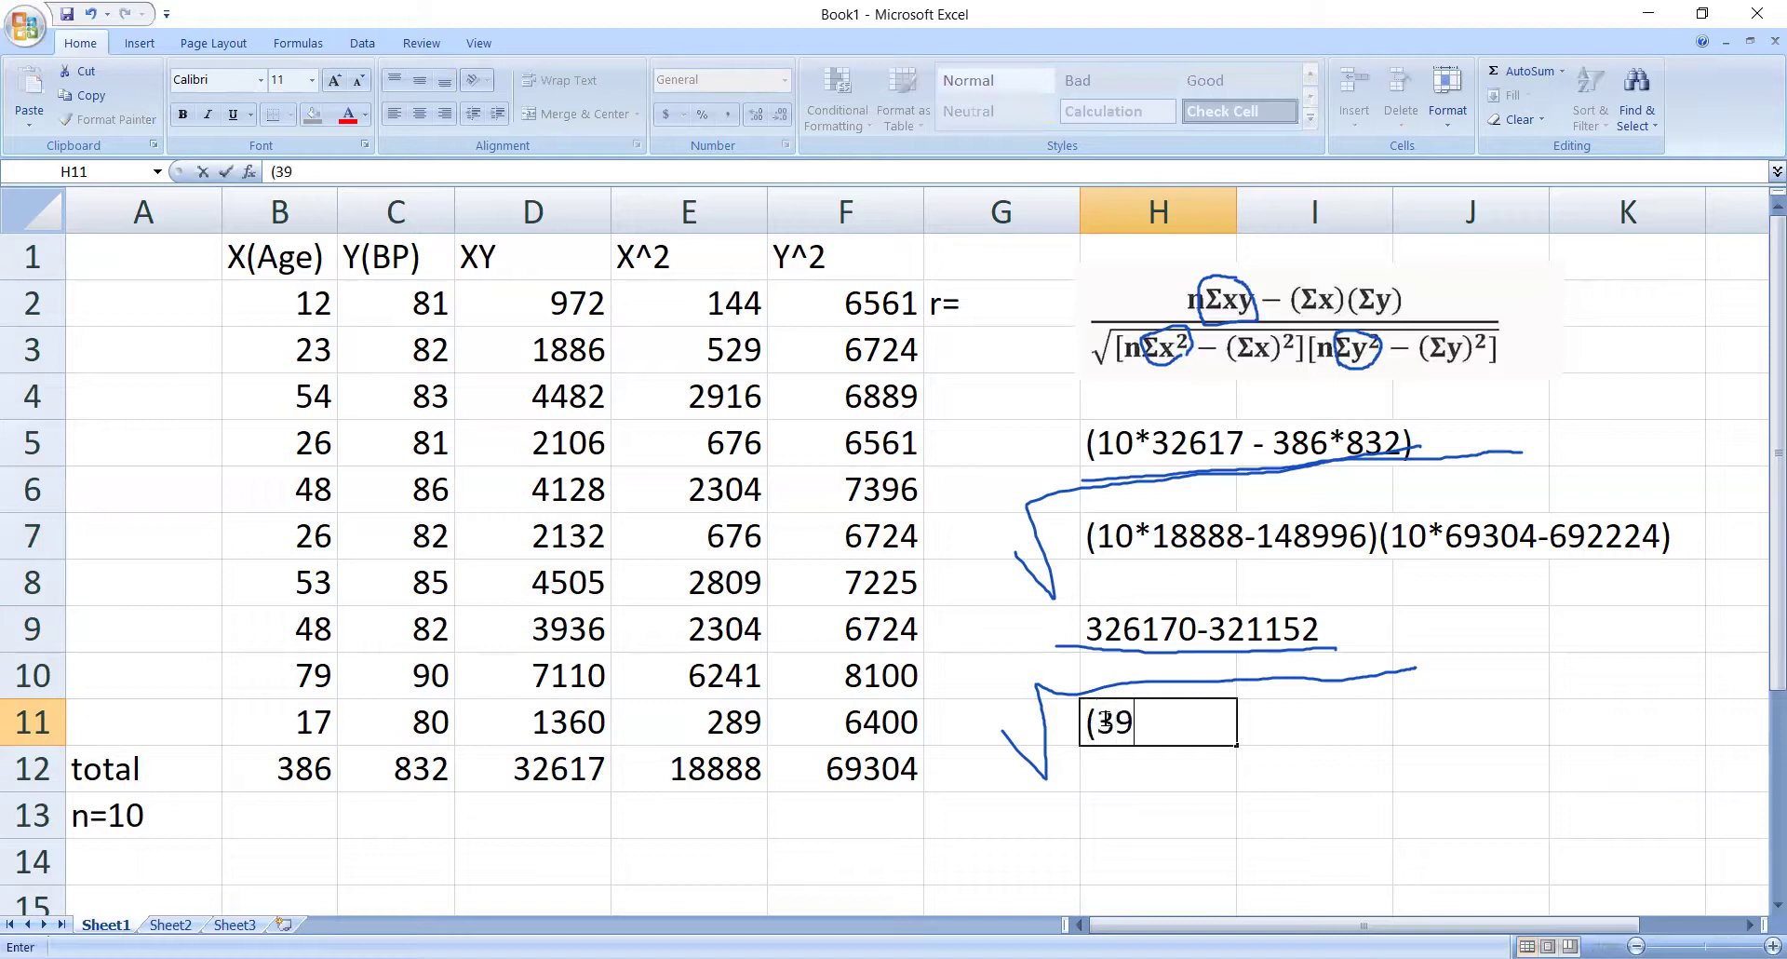
{"action": "type", "text": "884)("}
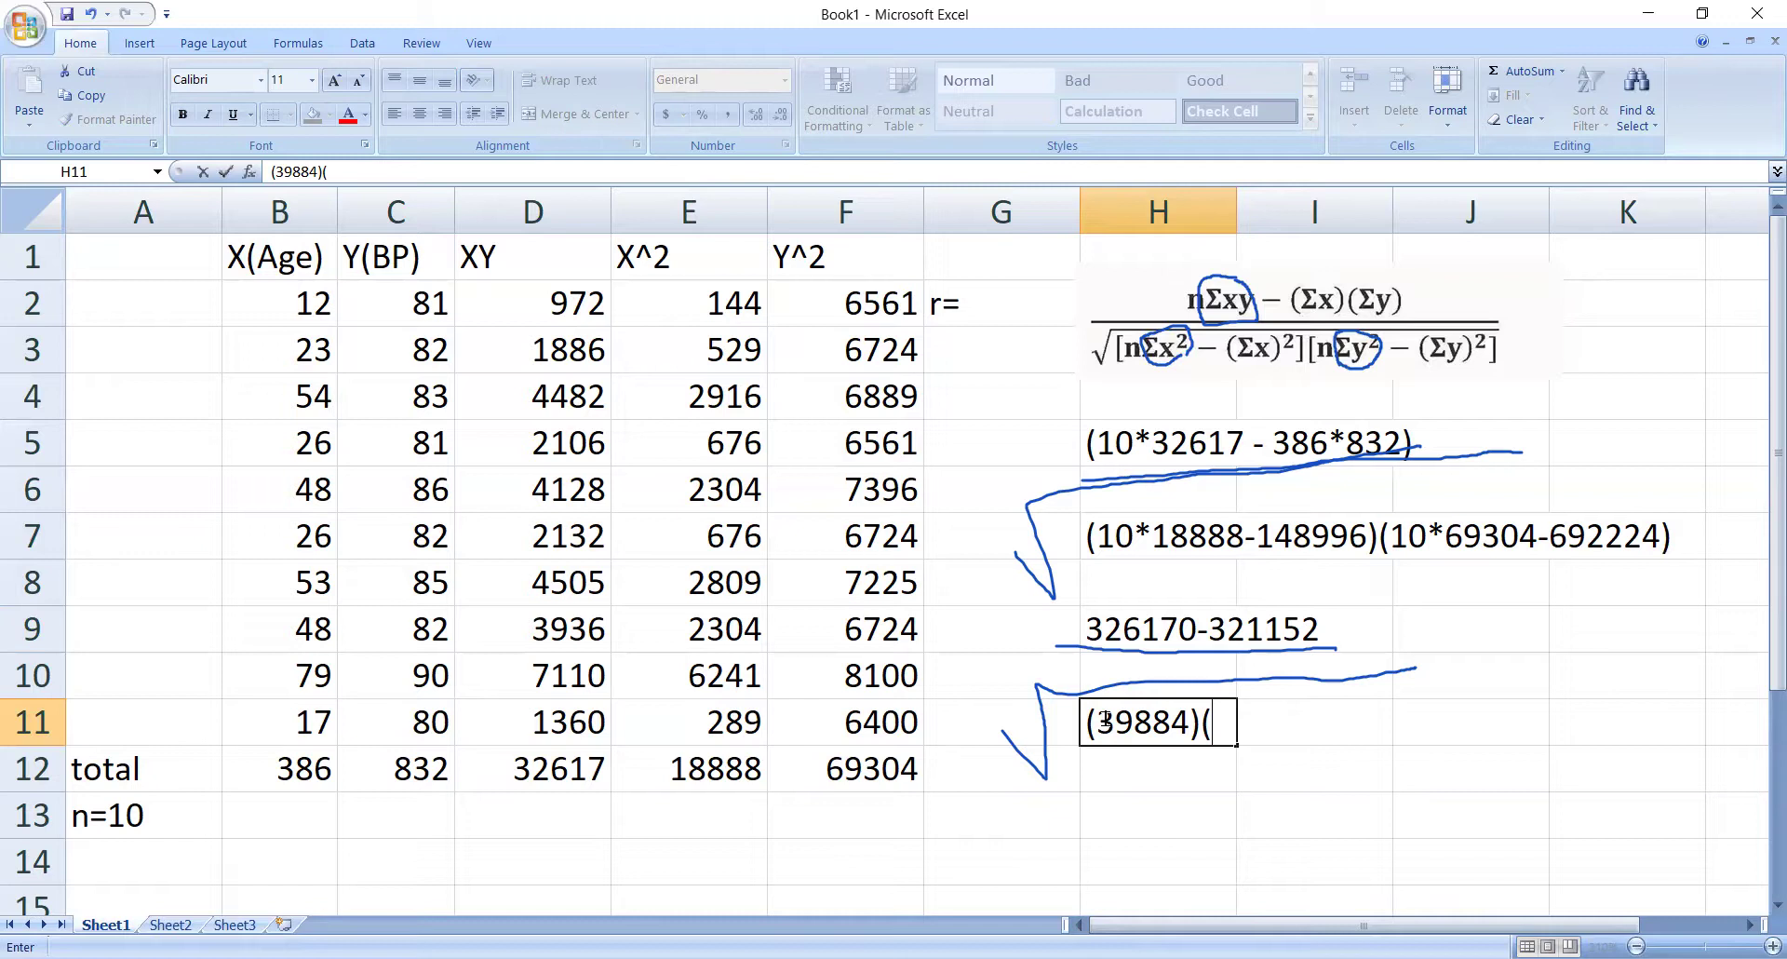
{"action": "type", "text": "816)"}
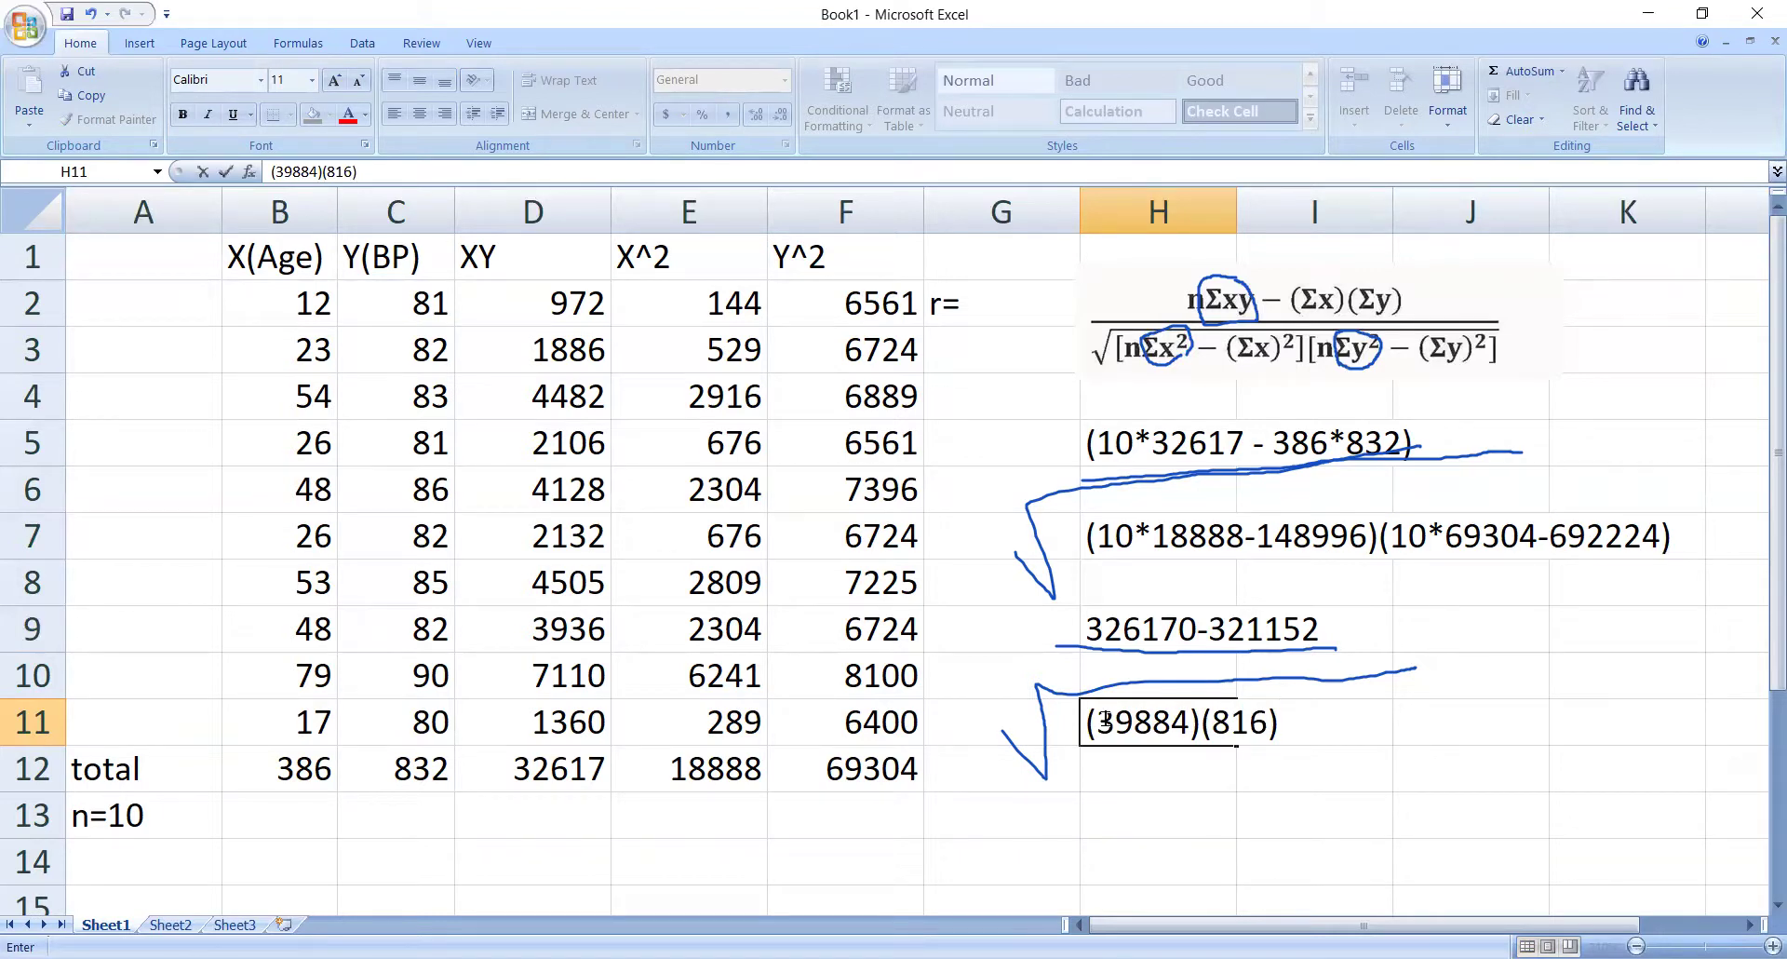
Enter the numerator 5018 in cell K9 and draw a fraction line and a square root sign beneath it with the pen.
{"action": "key", "text": "Return"}
{"action": "key", "text": "Return"}
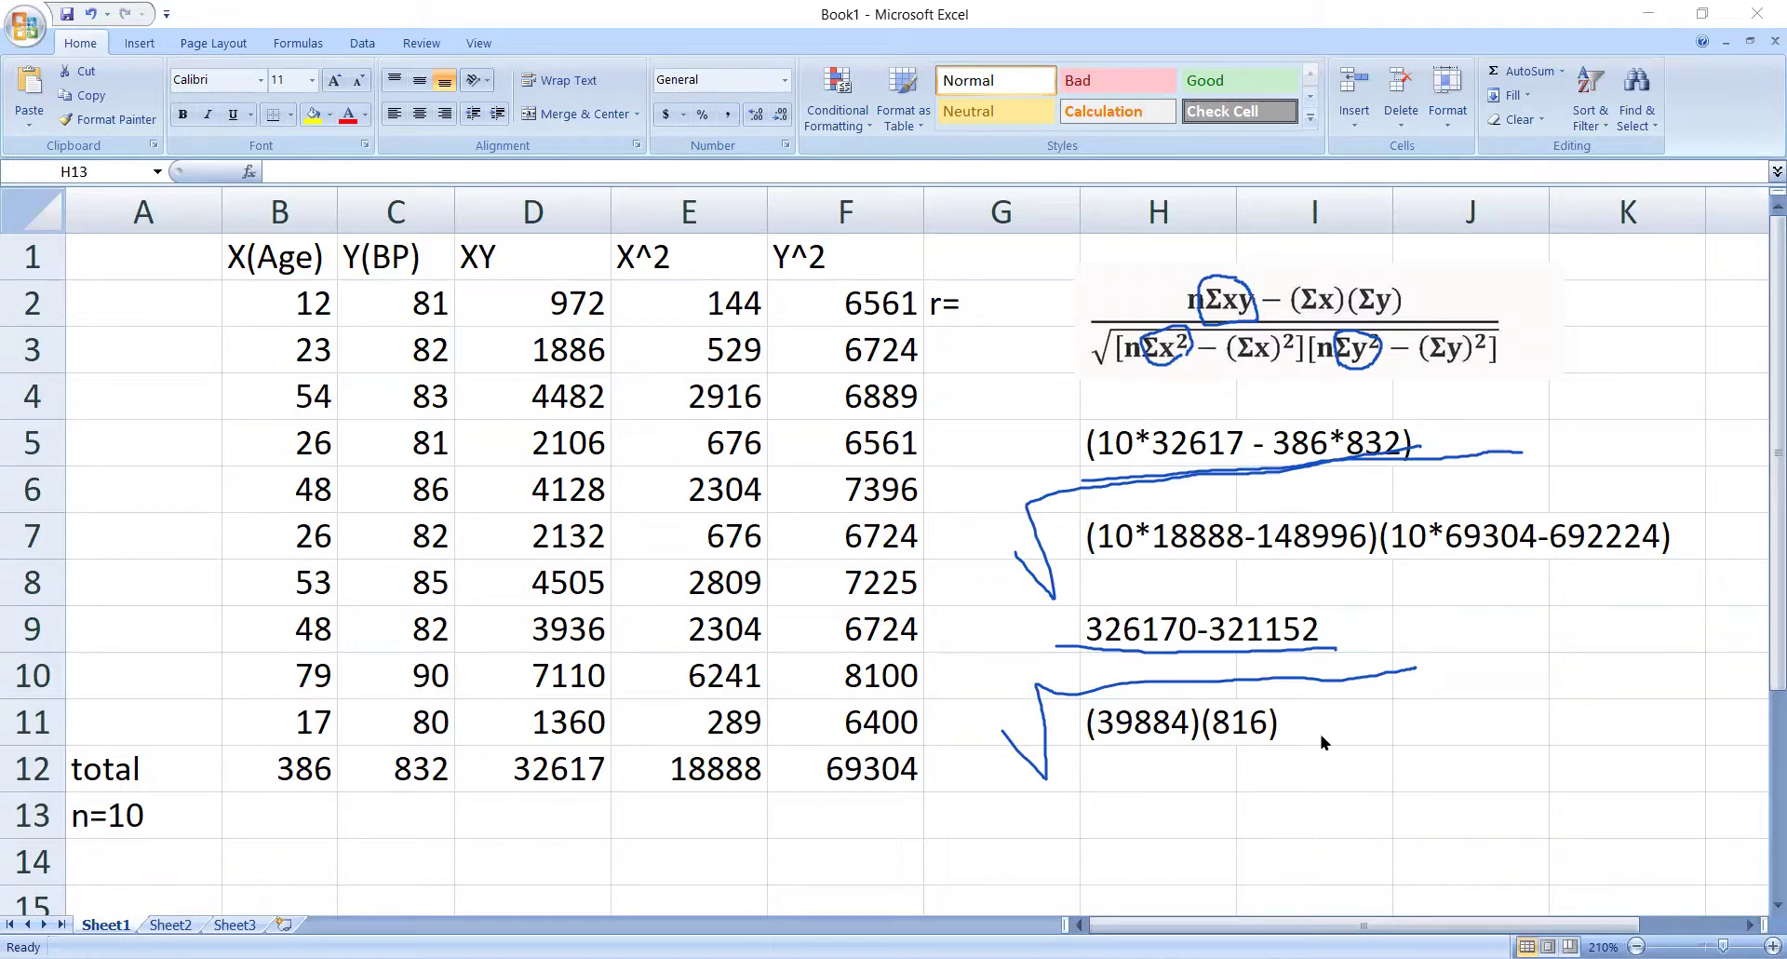
{"action": "left_click", "coordinate": [1572, 632]}
{"action": "type", "text": "5018"}
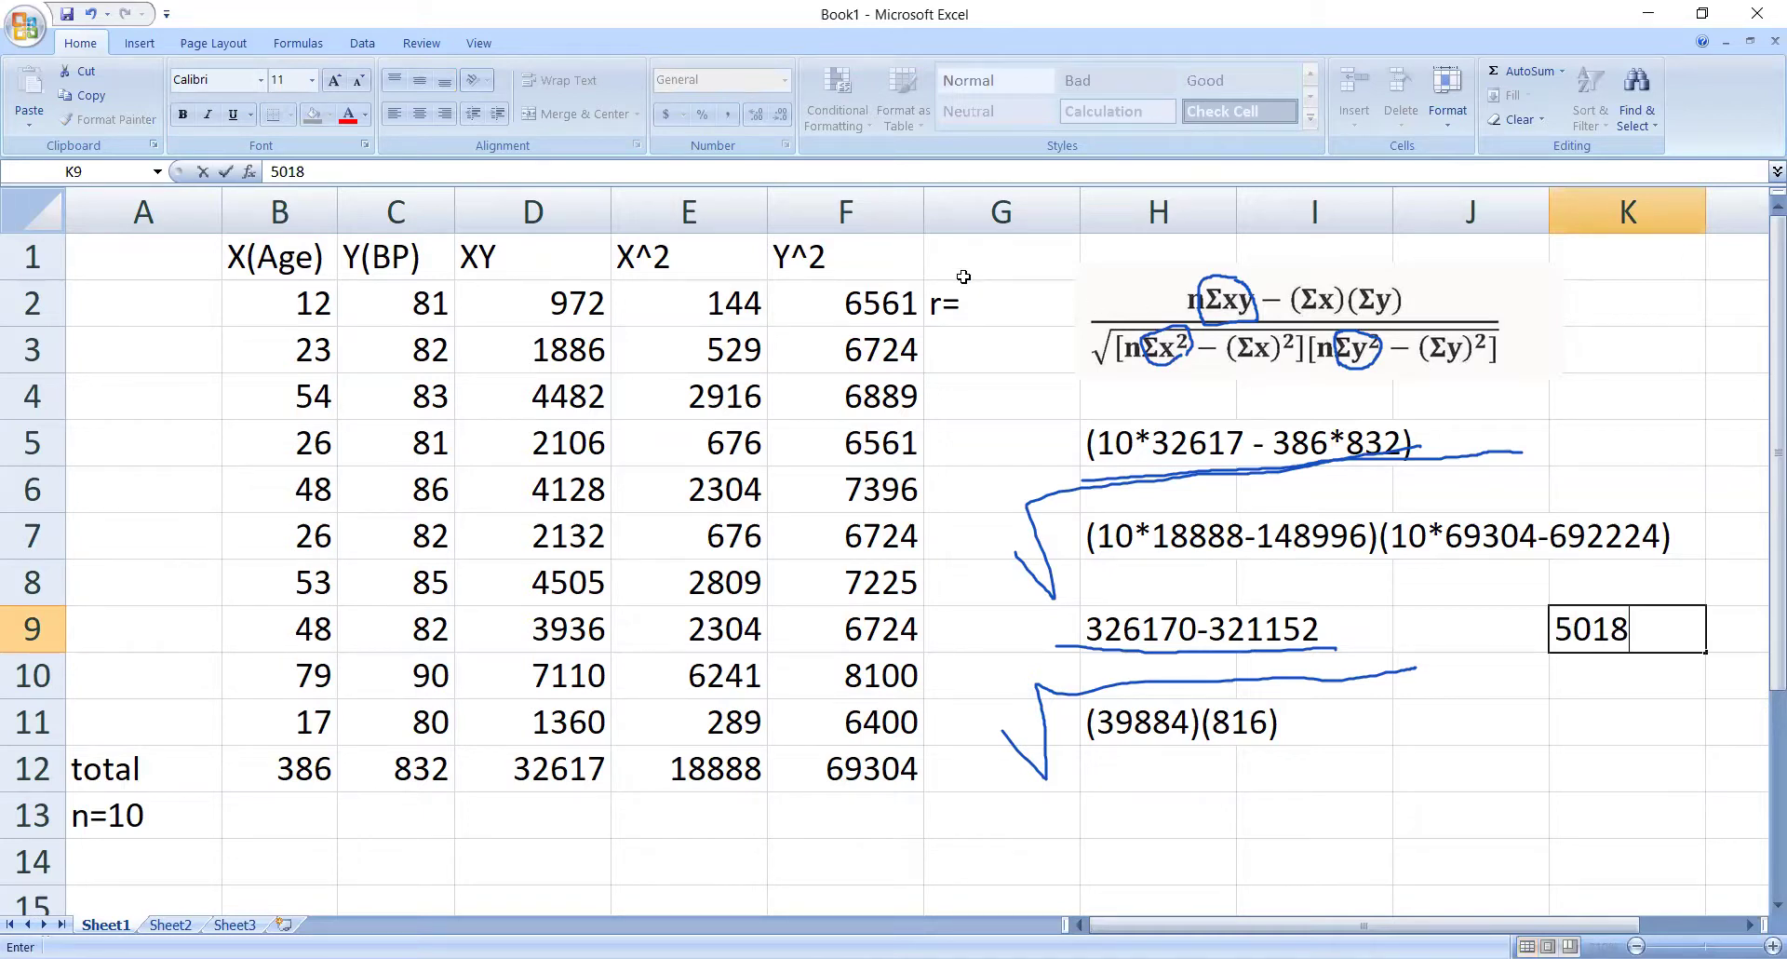
{"action": "left_click_drag", "start_coordinate": [1606, 664], "coordinate": [1518, 663]}
{"action": "left_click_drag", "start_coordinate": [1673, 659], "coordinate": [1605, 662]}
{"action": "mouse_move", "coordinate": [1477, 727]}
{"action": "left_mouse_down"}
{"action": "mouse_move", "coordinate": [1512, 771]}
{"action": "mouse_move", "coordinate": [1510, 679]}
{"action": "mouse_move", "coordinate": [1696, 679]}
{"action": "left_mouse_up"}
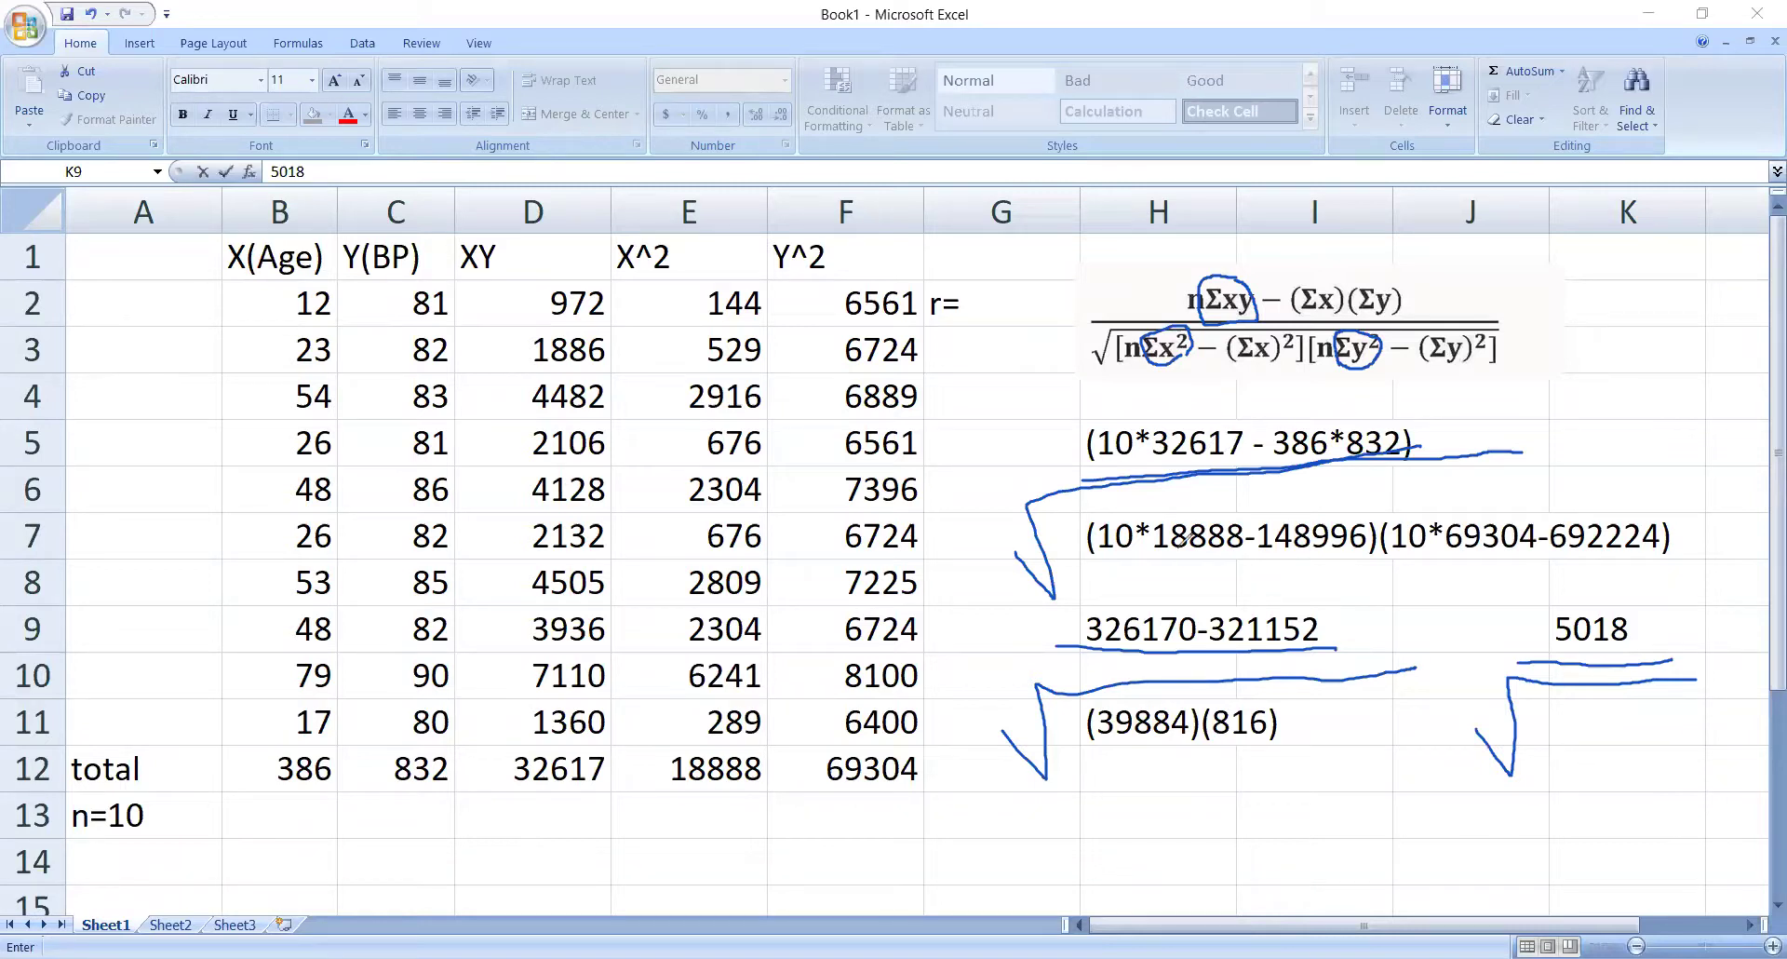
Write the denominator product 32545344 in cell K11 under the drawn root sign.
{"action": "left_click", "coordinate": [1612, 741]}
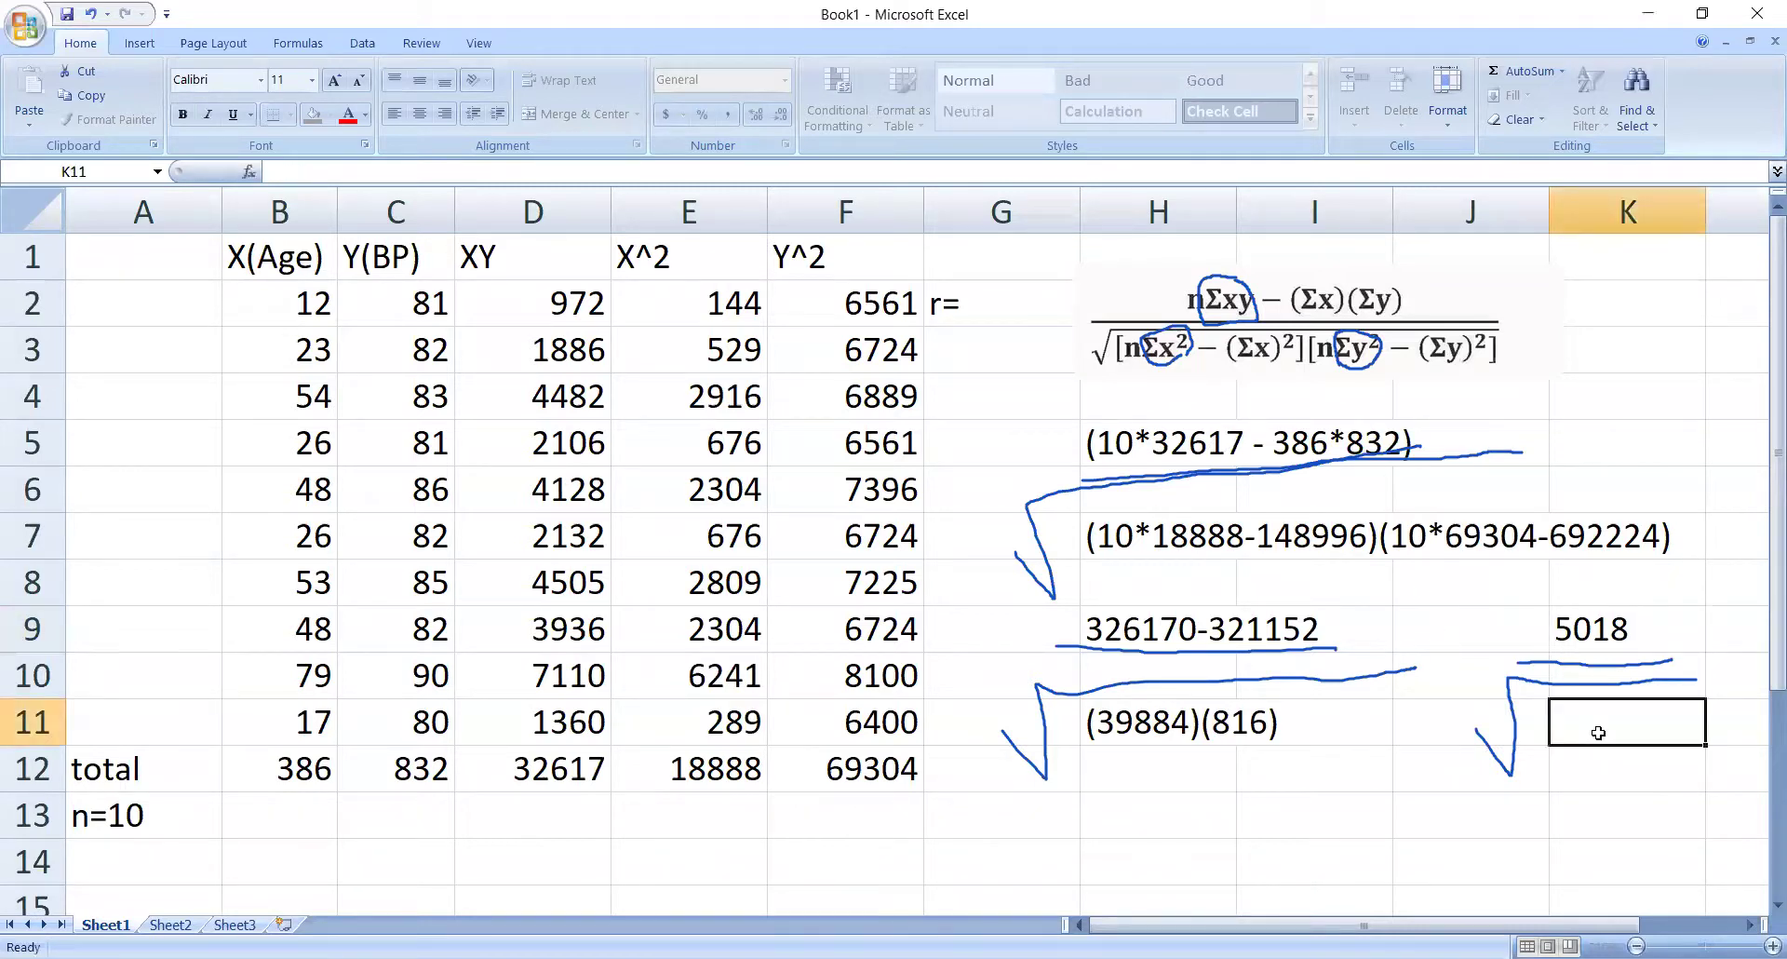
{"action": "type", "text": "32"}
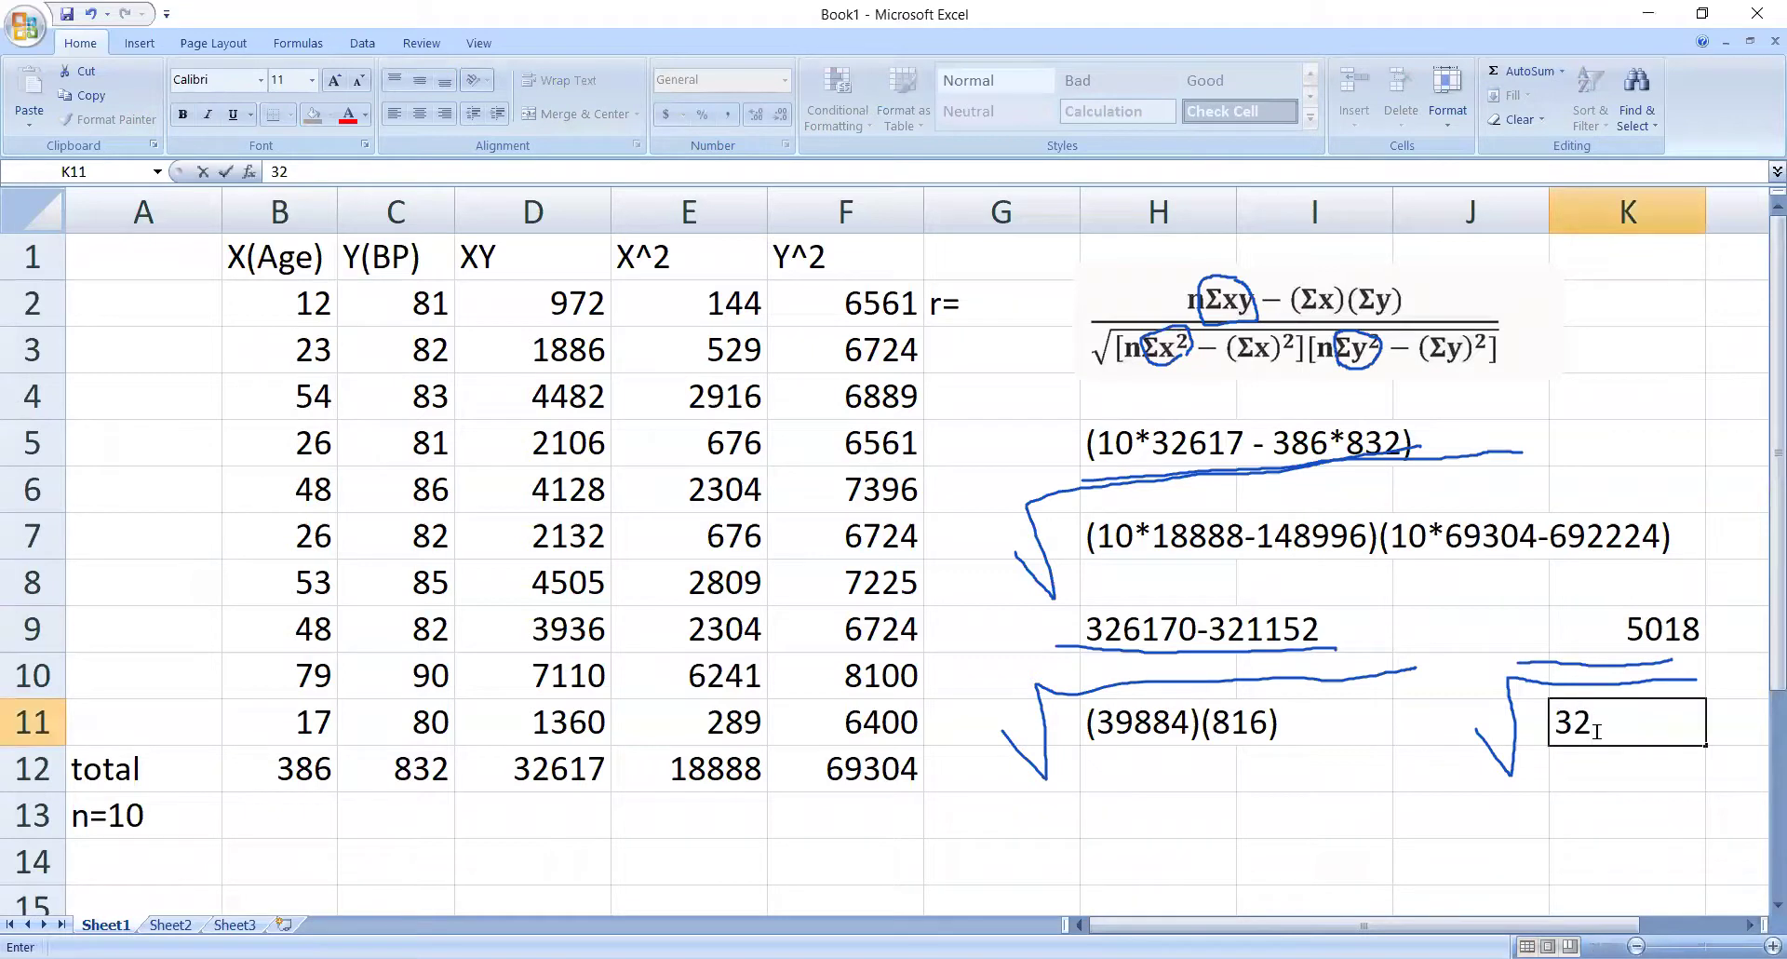
{"action": "type", "text": "545344"}
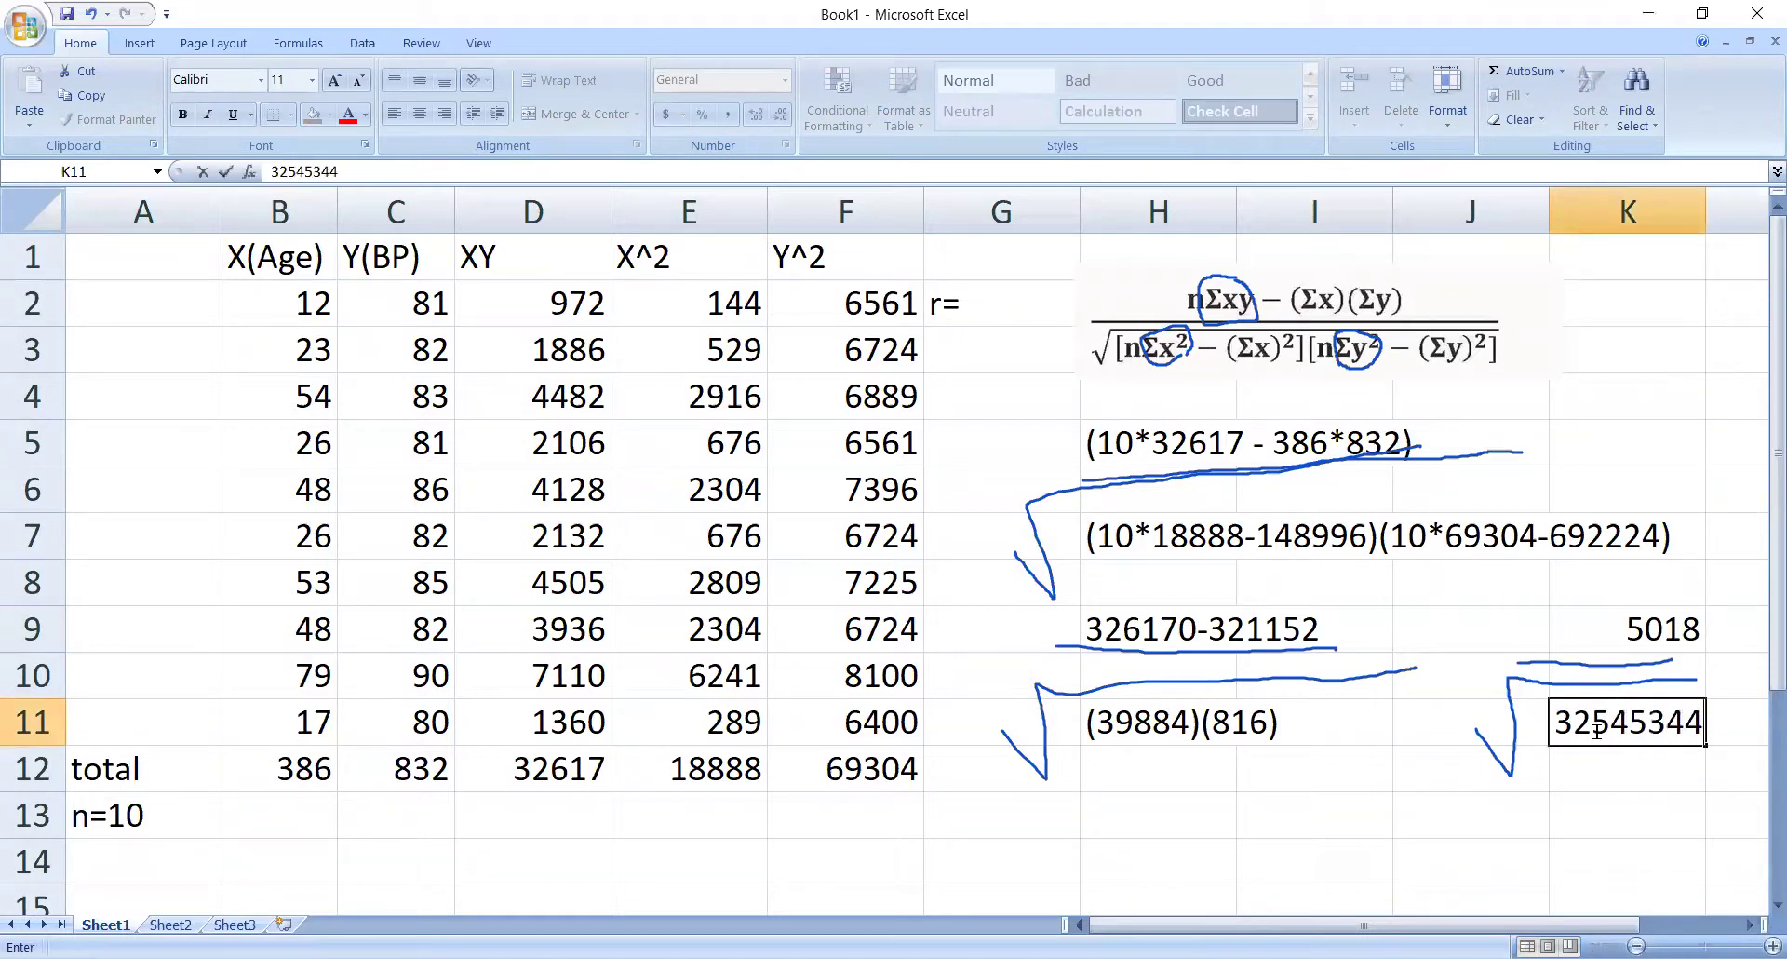
Enter the numerator 5018 in cell H13 and the evaluated root 5704.8526 in cell H14.
{"action": "left_click", "coordinate": [1133, 830]}
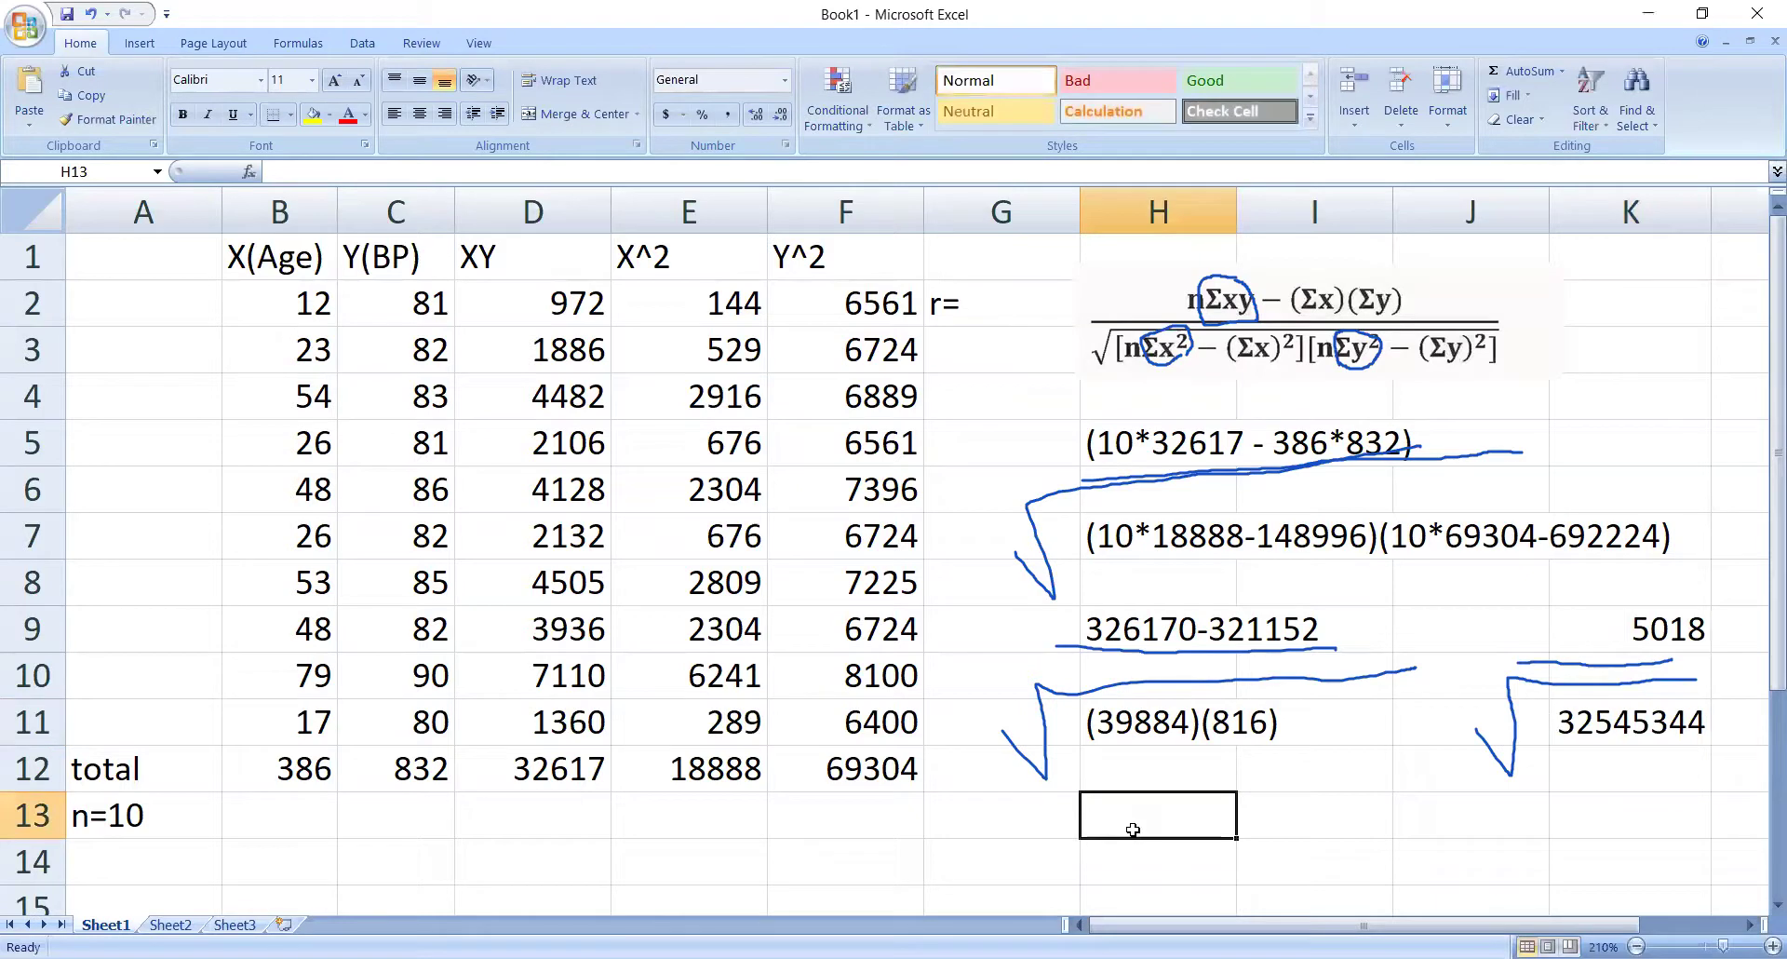
{"action": "type", "text": "2"}
{"action": "key", "text": "BackSpace"}
{"action": "type", "text": "5018"}
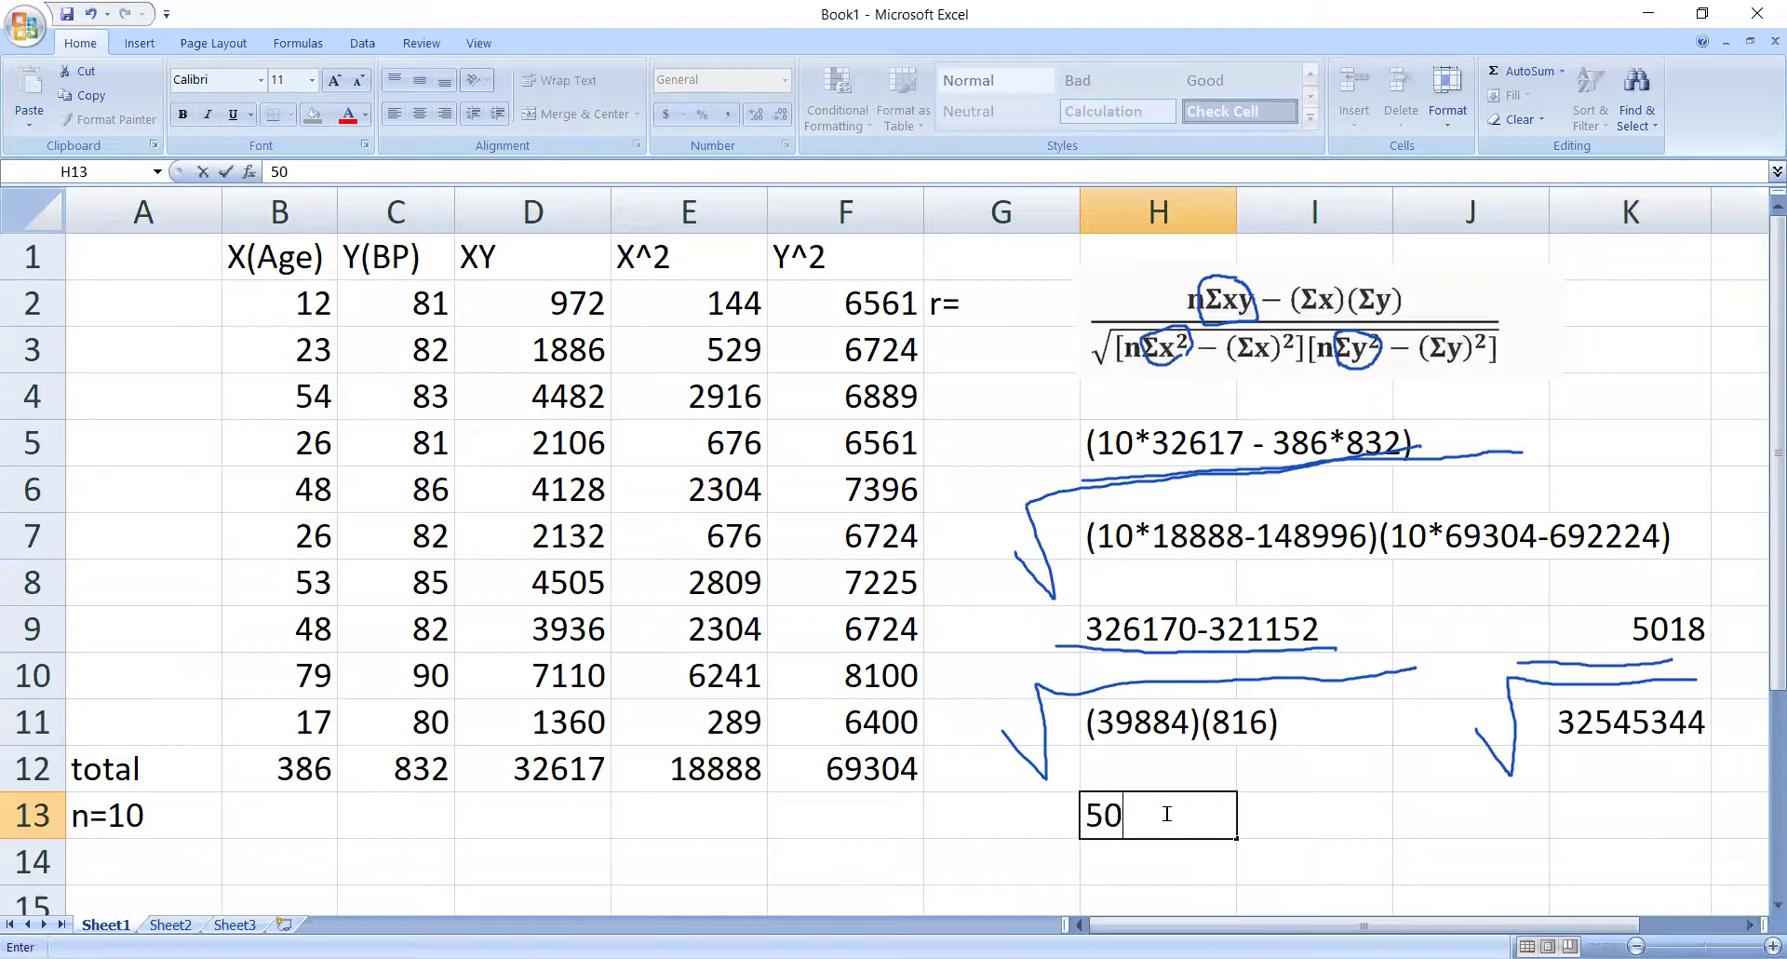
{"action": "left_click", "coordinate": [1109, 876]}
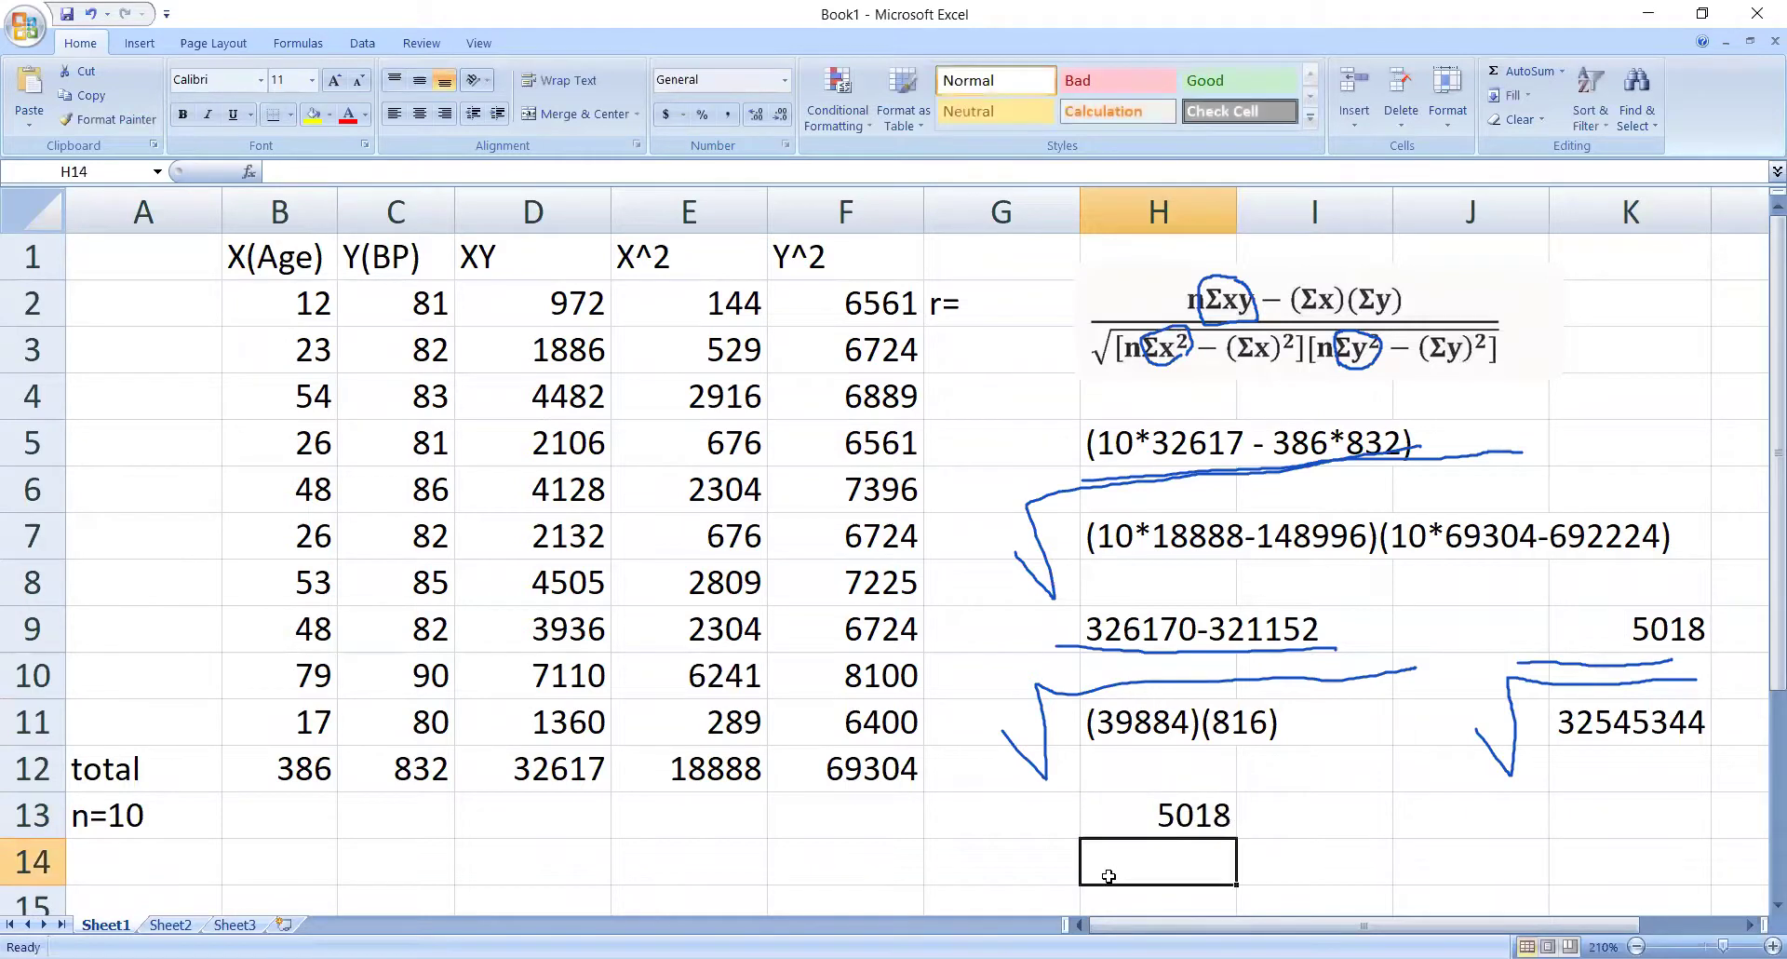
{"action": "type", "text": "570"}
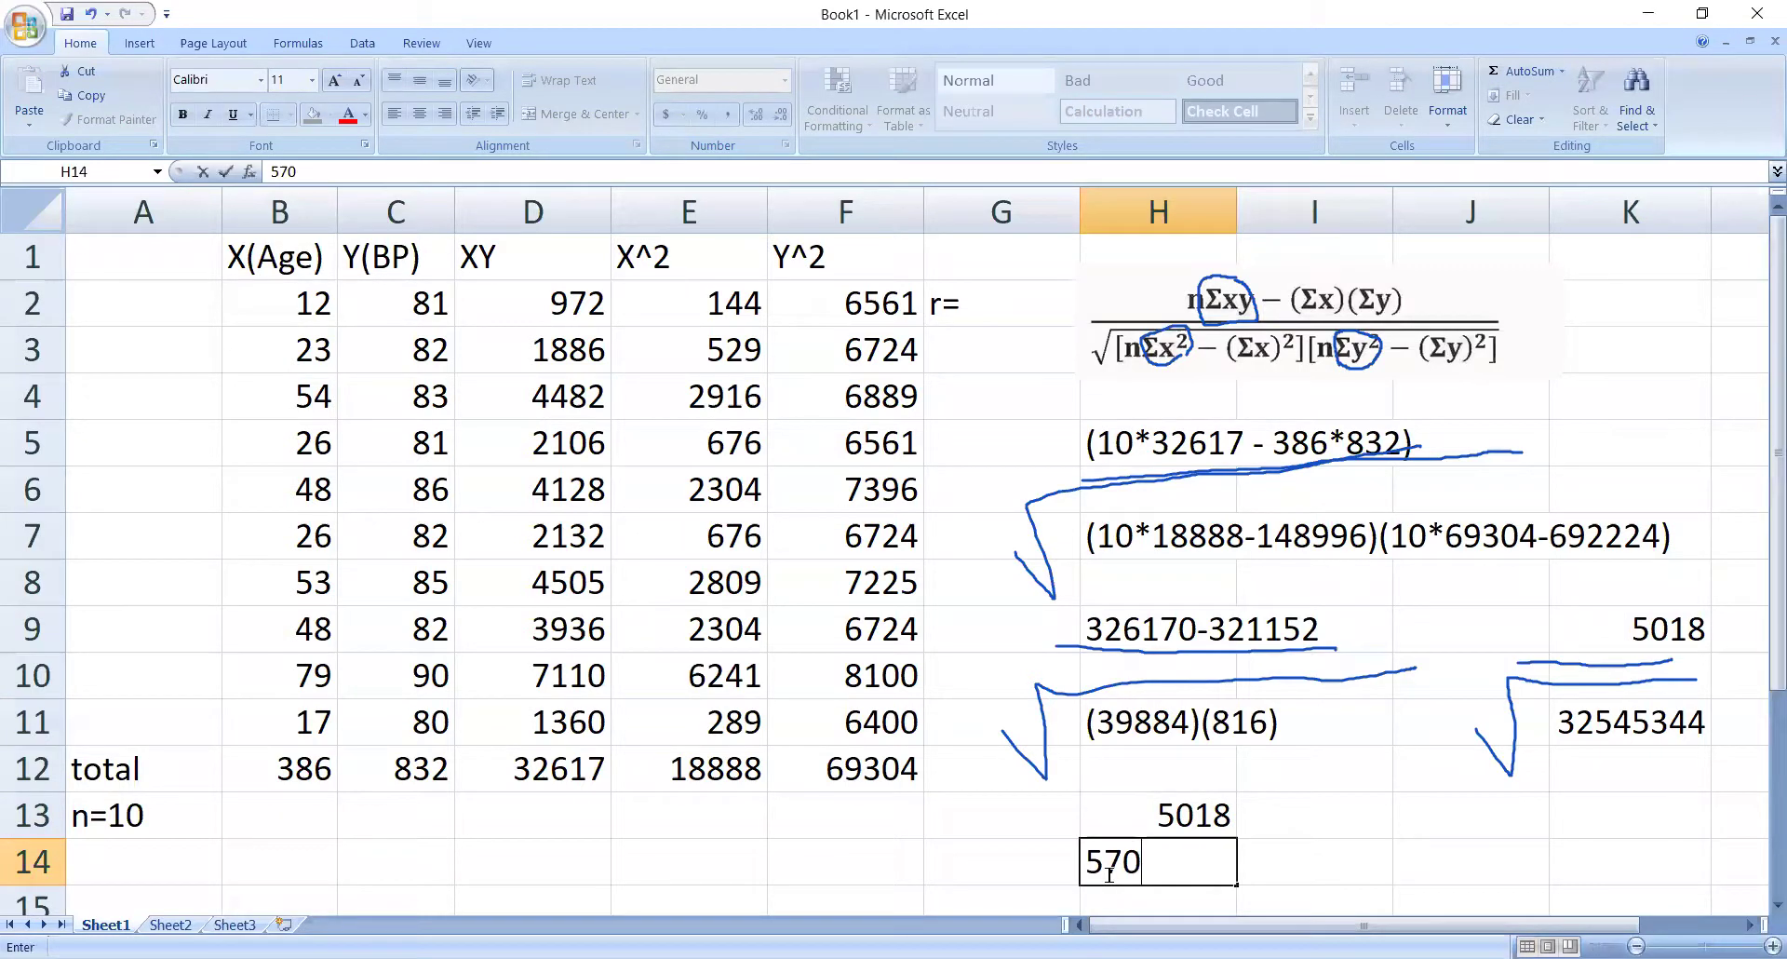
{"action": "type", "text": "4.8526"}
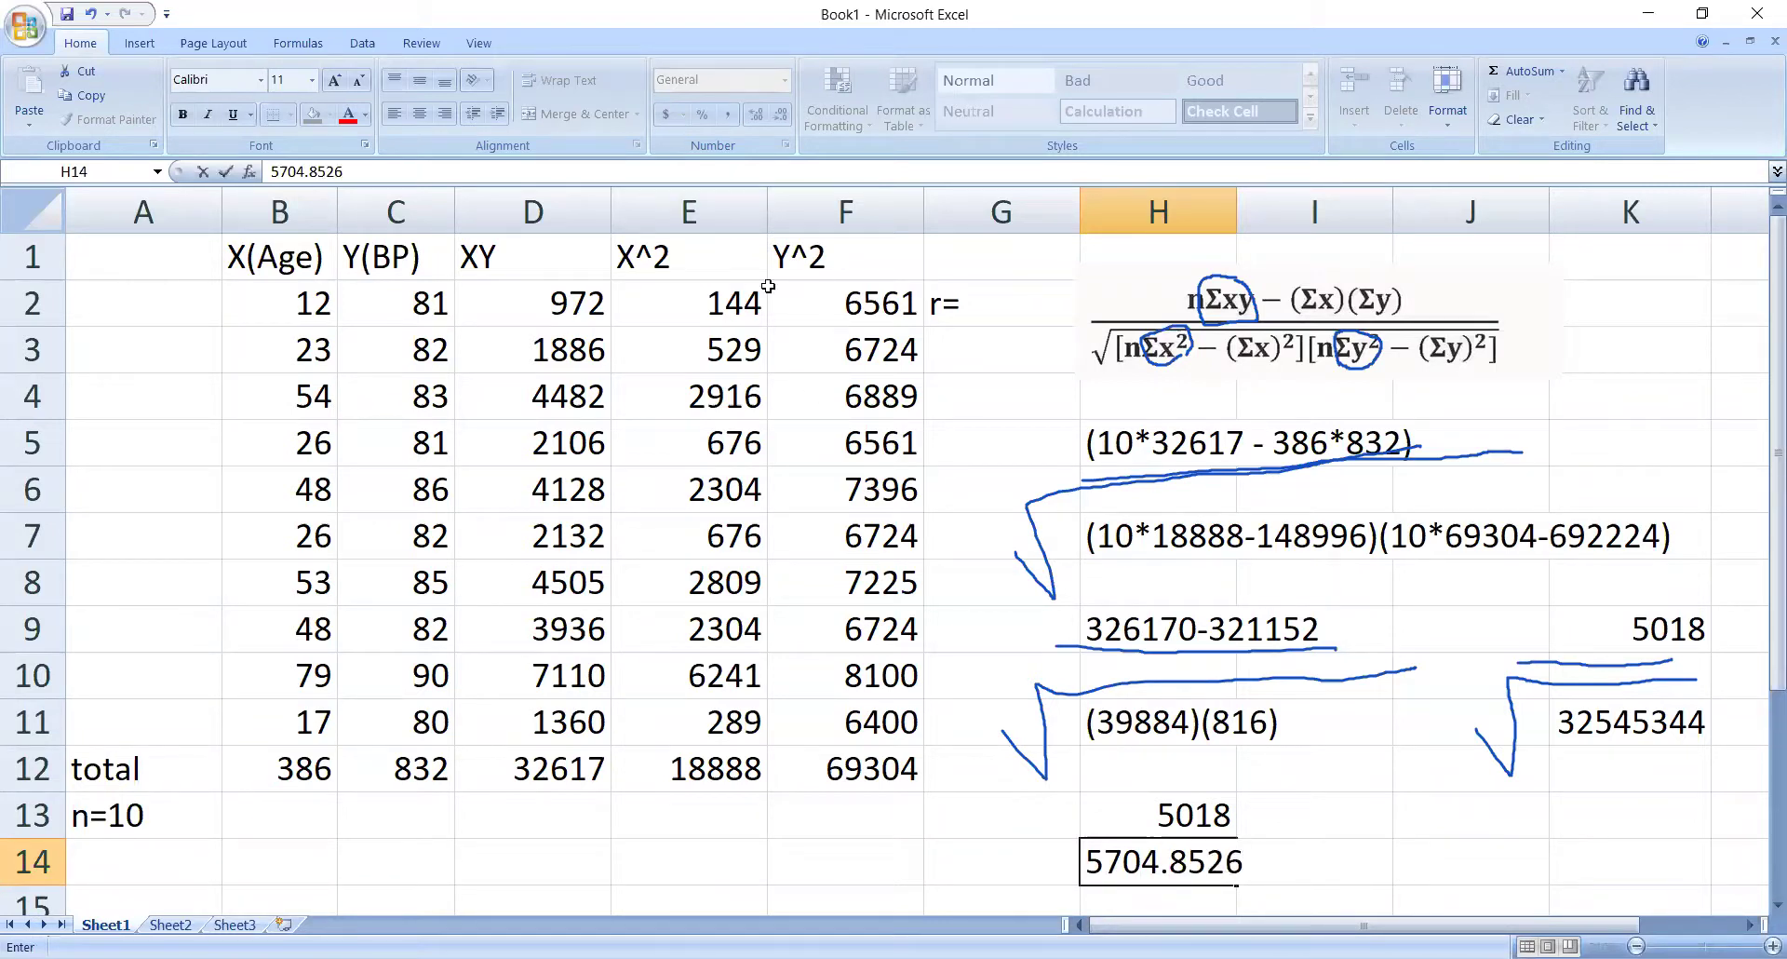
Draw a fraction line between H13 and H14, handwrite "= 0.8796" beside it and underline the result.
{"action": "left_click", "coordinate": [1118, 827]}
{"action": "mouse_move", "coordinate": [1101, 829]}
{"action": "left_mouse_down"}
{"action": "mouse_move", "coordinate": [1318, 825]}
{"action": "mouse_move", "coordinate": [1322, 840]}
{"action": "left_mouse_up"}
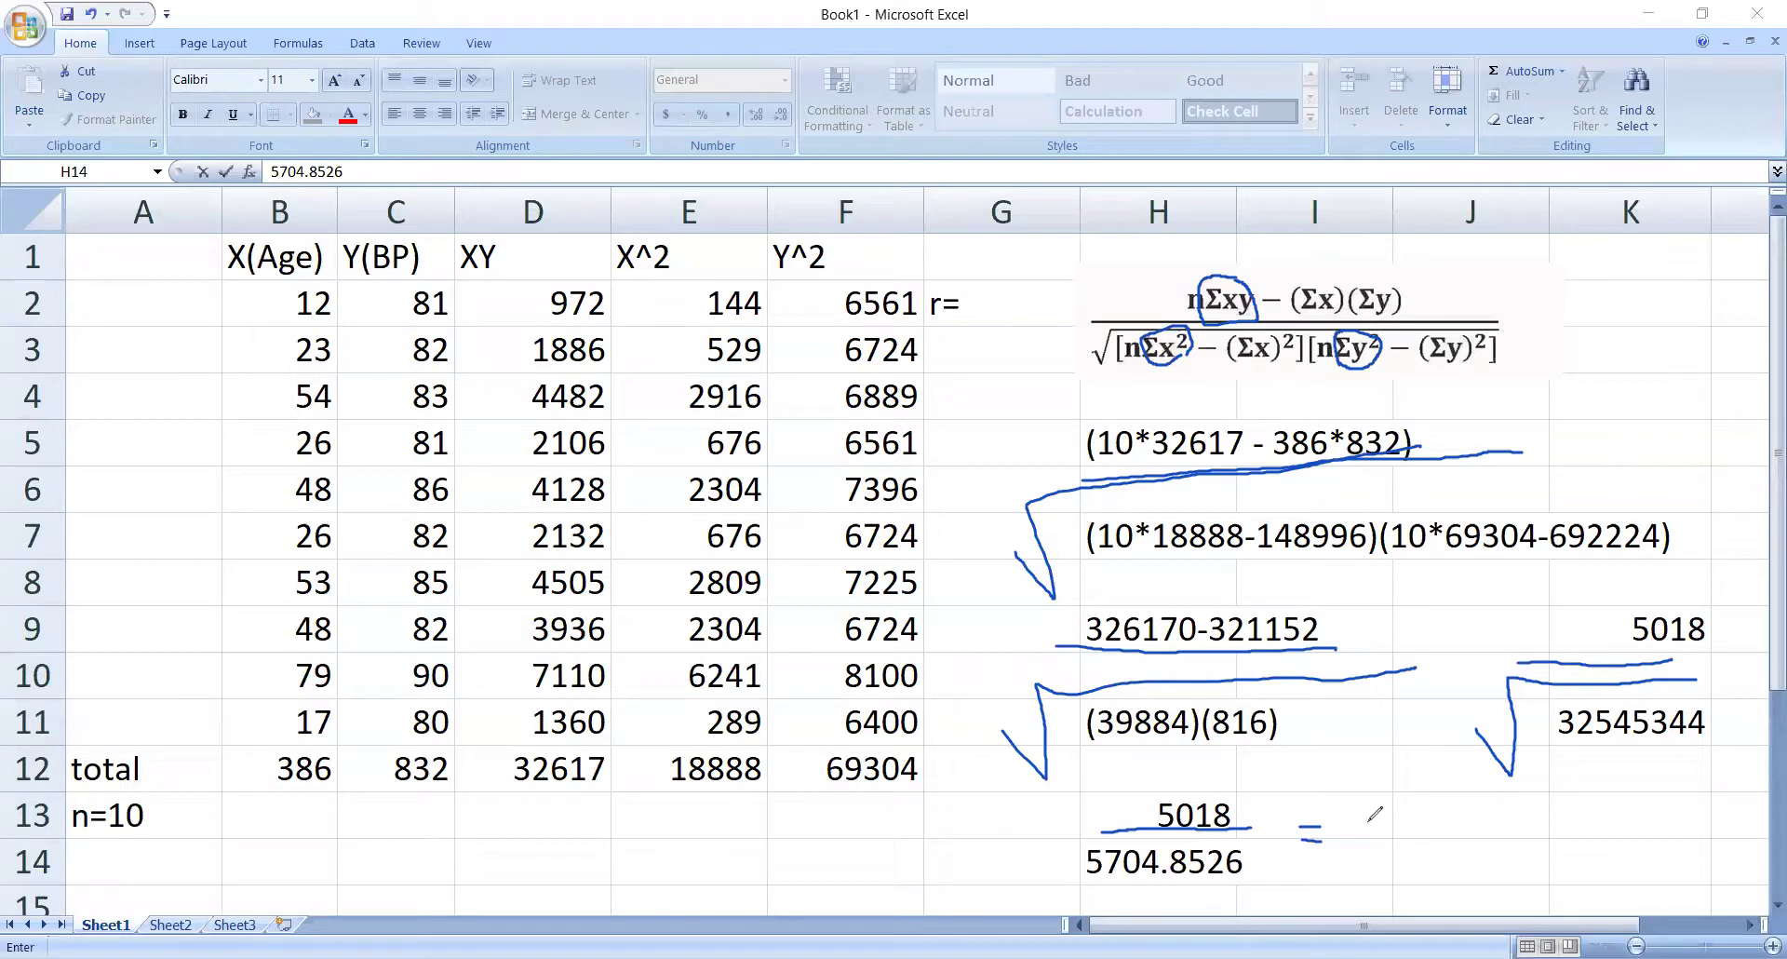
{"action": "mouse_move", "coordinate": [1368, 817]}
{"action": "left_mouse_down"}
{"action": "mouse_move", "coordinate": [1382, 860]}
{"action": "mouse_move", "coordinate": [1379, 813]}
{"action": "left_mouse_up"}
{"action": "left_click_drag", "start_coordinate": [1454, 808], "coordinate": [1505, 865]}
{"action": "mouse_move", "coordinate": [1546, 812]}
{"action": "left_mouse_down"}
{"action": "mouse_move", "coordinate": [1543, 864]}
{"action": "mouse_move", "coordinate": [1571, 861]}
{"action": "mouse_move", "coordinate": [1550, 840]}
{"action": "left_mouse_up"}
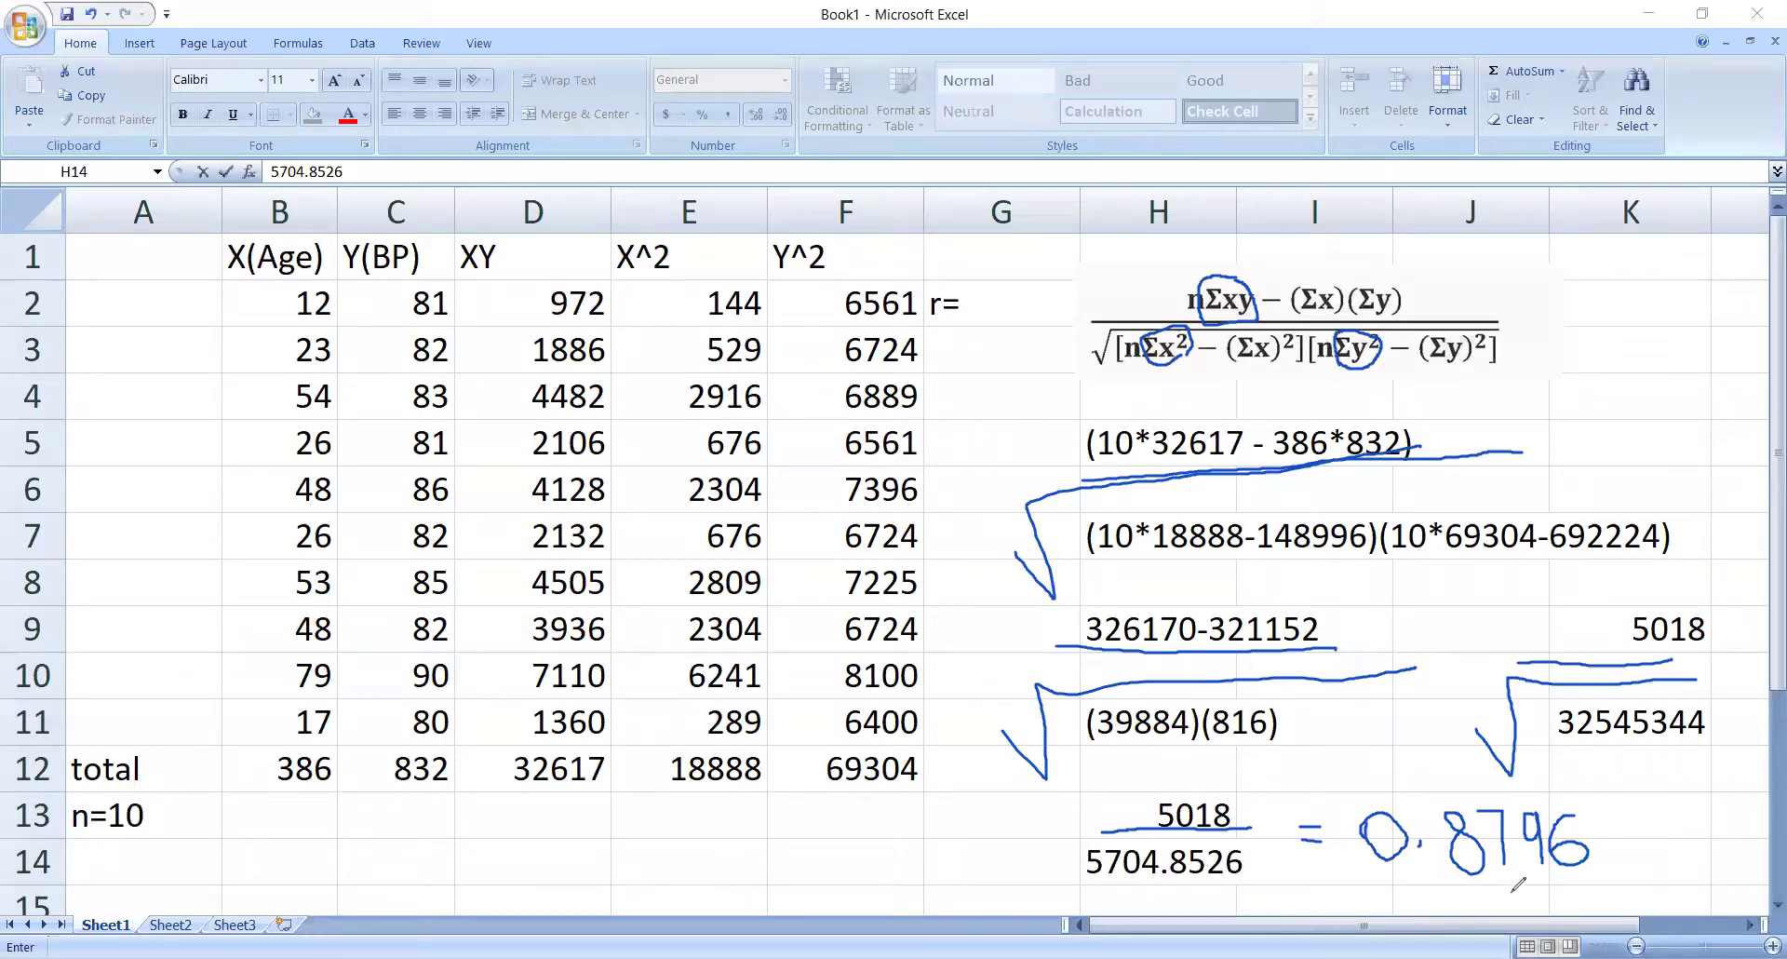
{"action": "left_click_drag", "start_coordinate": [1385, 889], "coordinate": [1605, 913]}
Write the interpretation "r is positive, and high" in cell D14.
{"action": "left_click", "coordinate": [496, 867]}
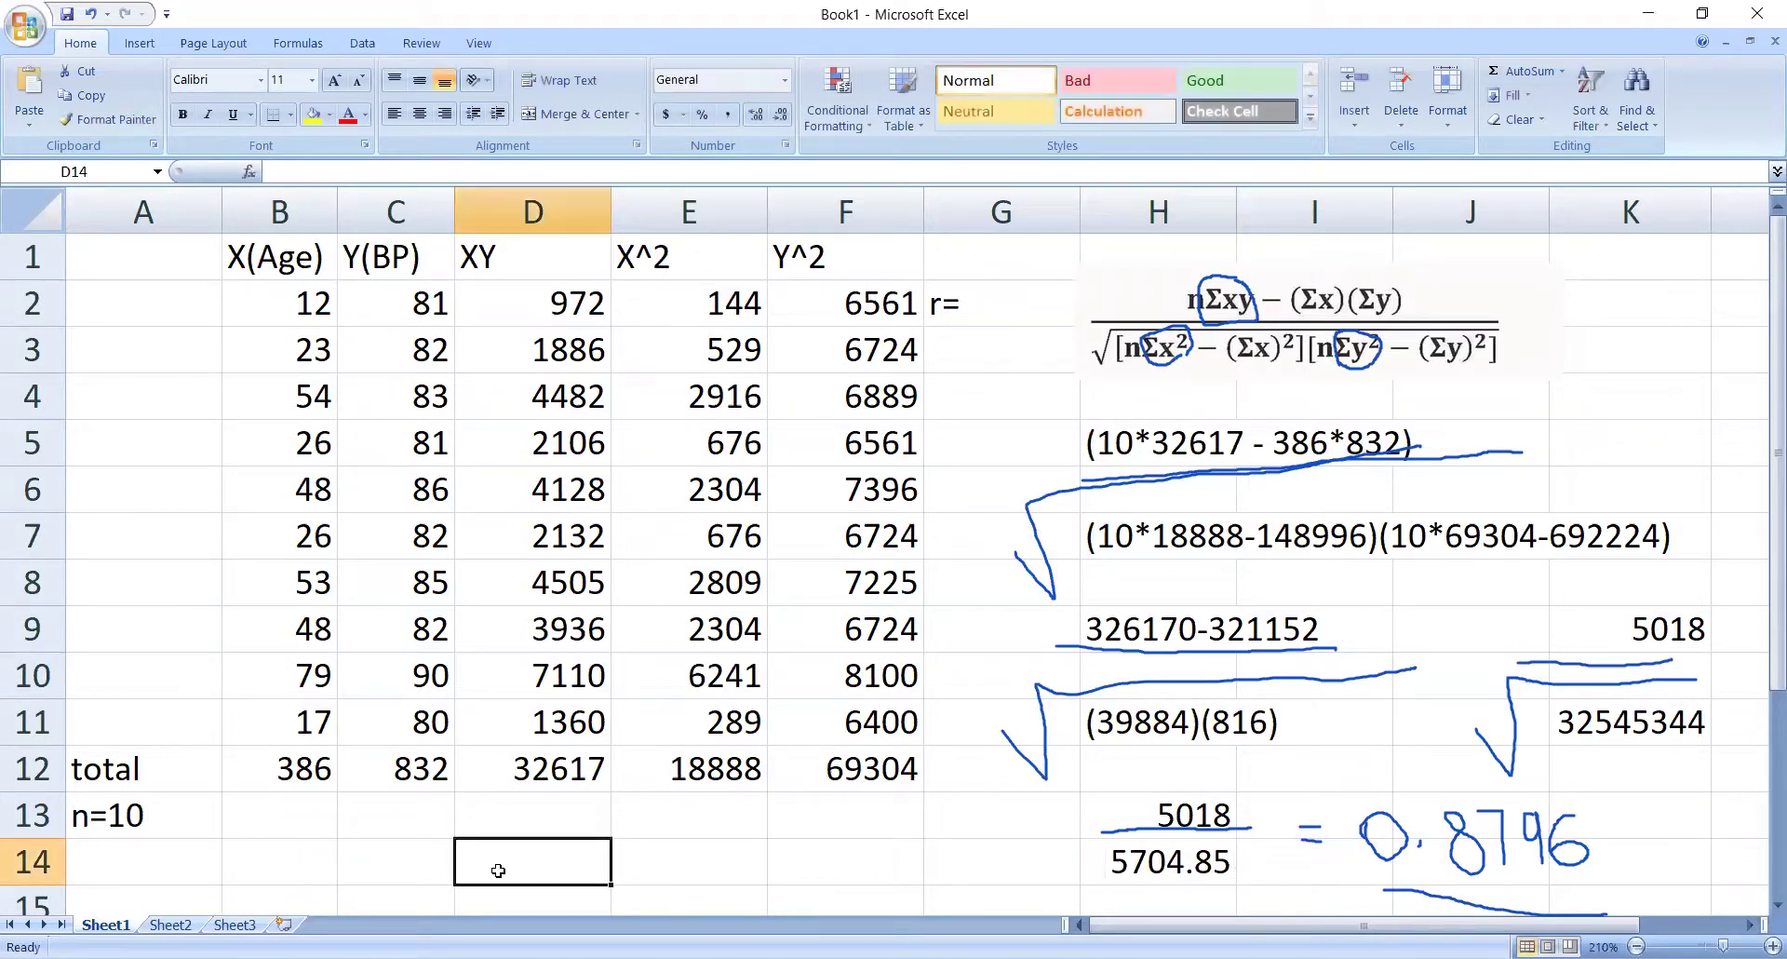
{"action": "type", "text": "r"}
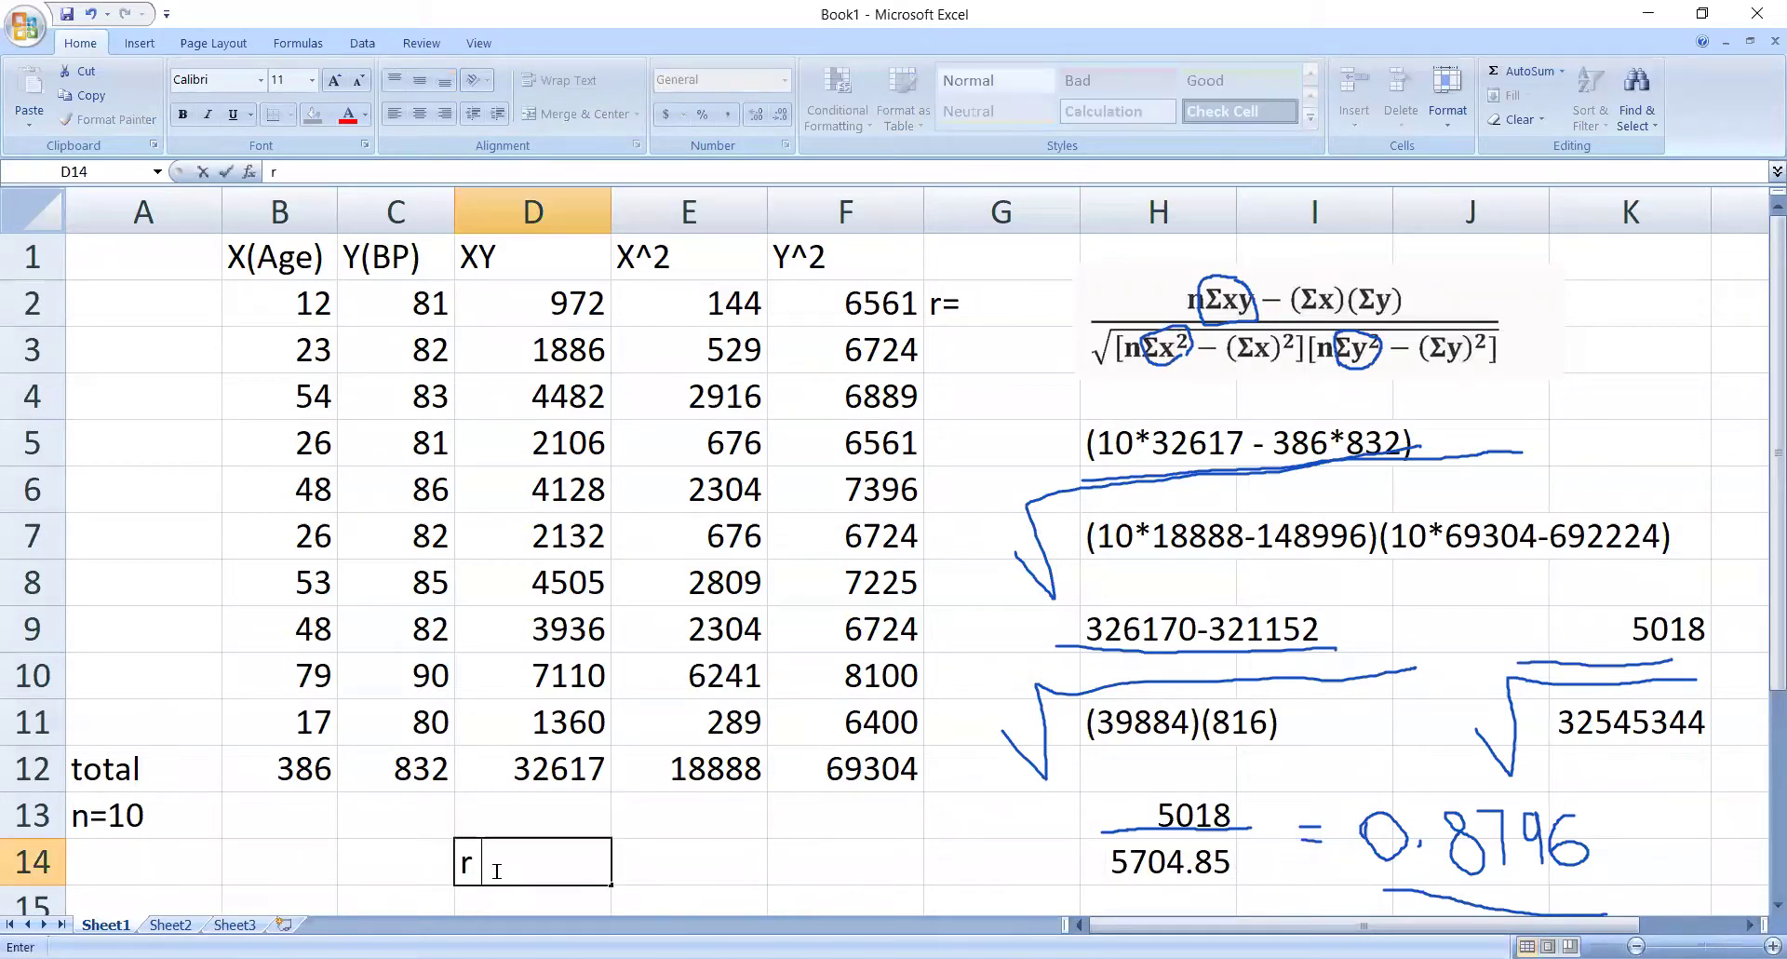
{"action": "type", "text": " is postitve"}
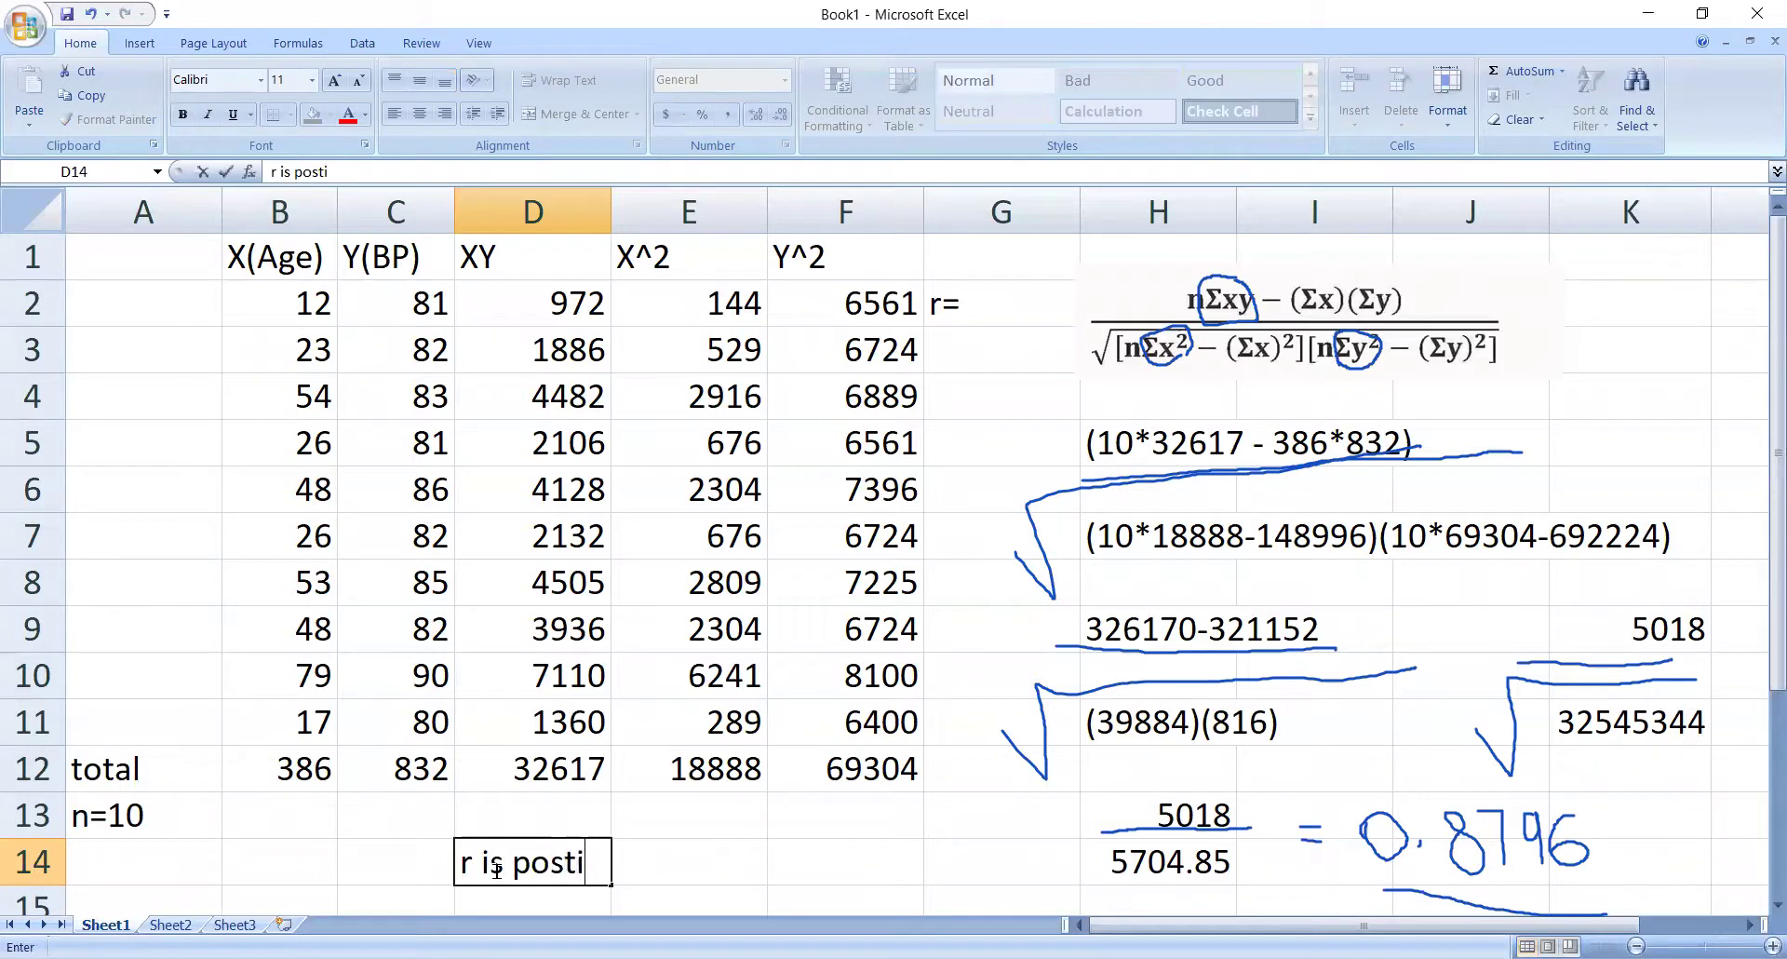
{"action": "key", "text": "BackSpace"}
{"action": "key", "text": "BackSpace"}
{"action": "key", "text": "BackSpace"}
{"action": "key", "text": "BackSpace"}
{"action": "key", "text": "BackSpace"}
{"action": "type", "text": "itive"}
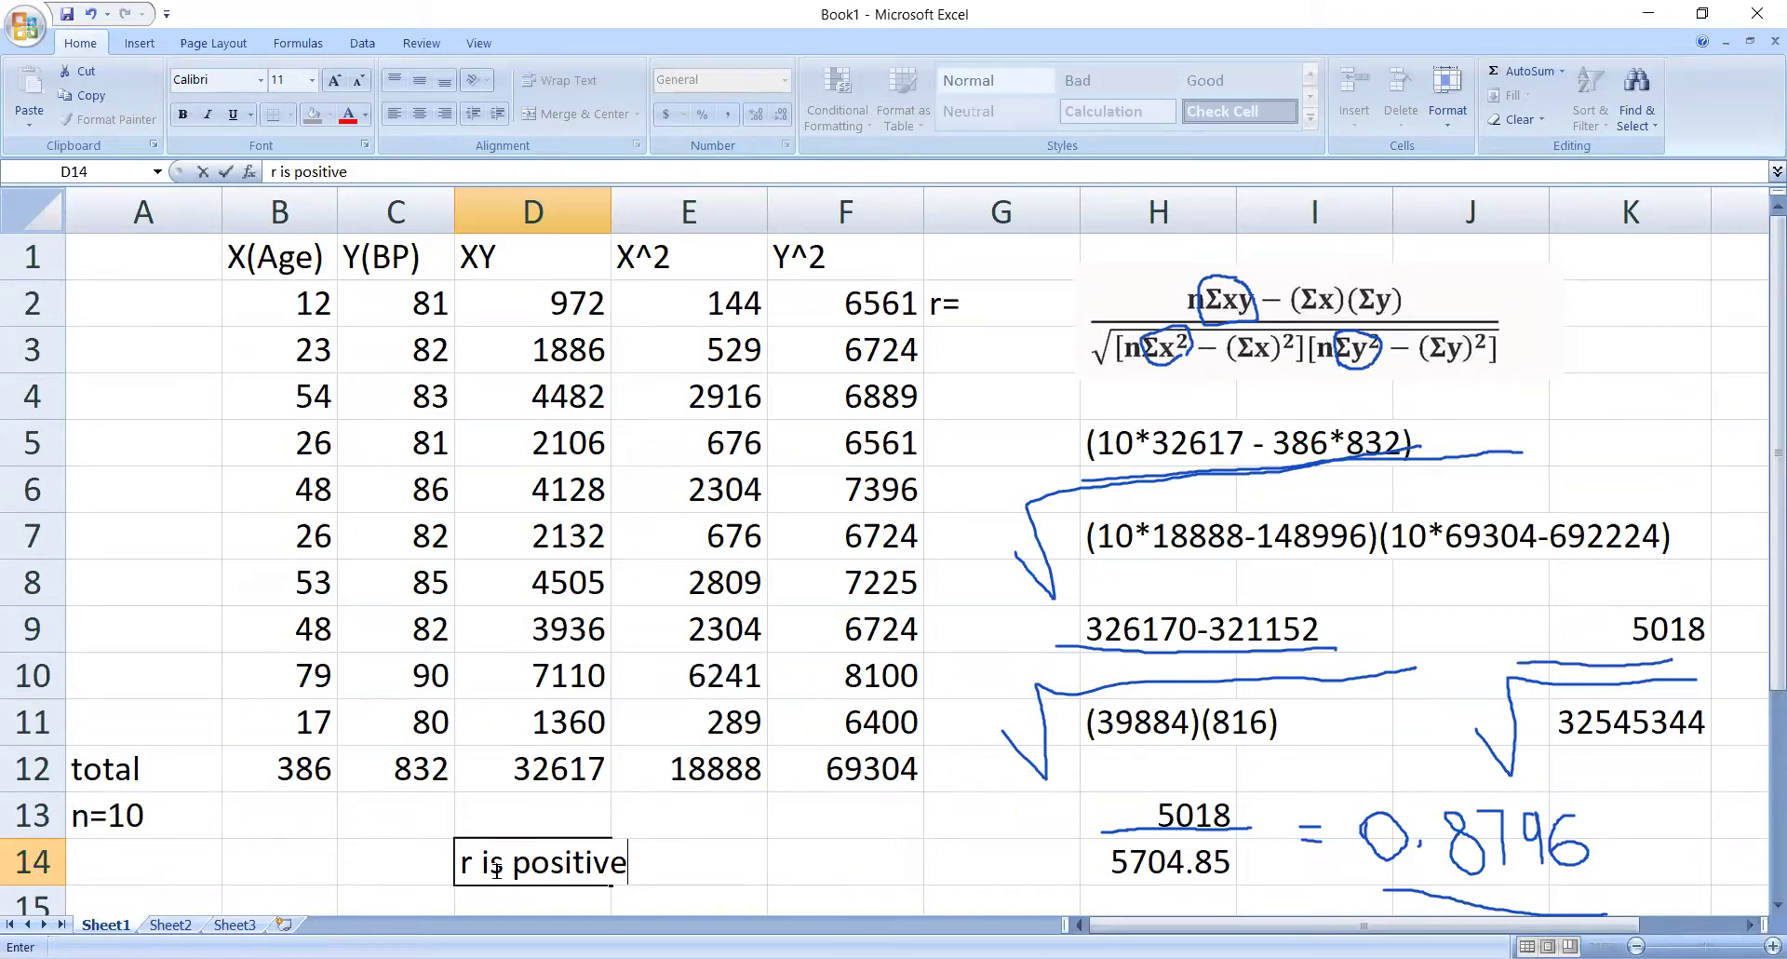
{"action": "type", "text": ","}
{"action": "type", "text": "and high"}
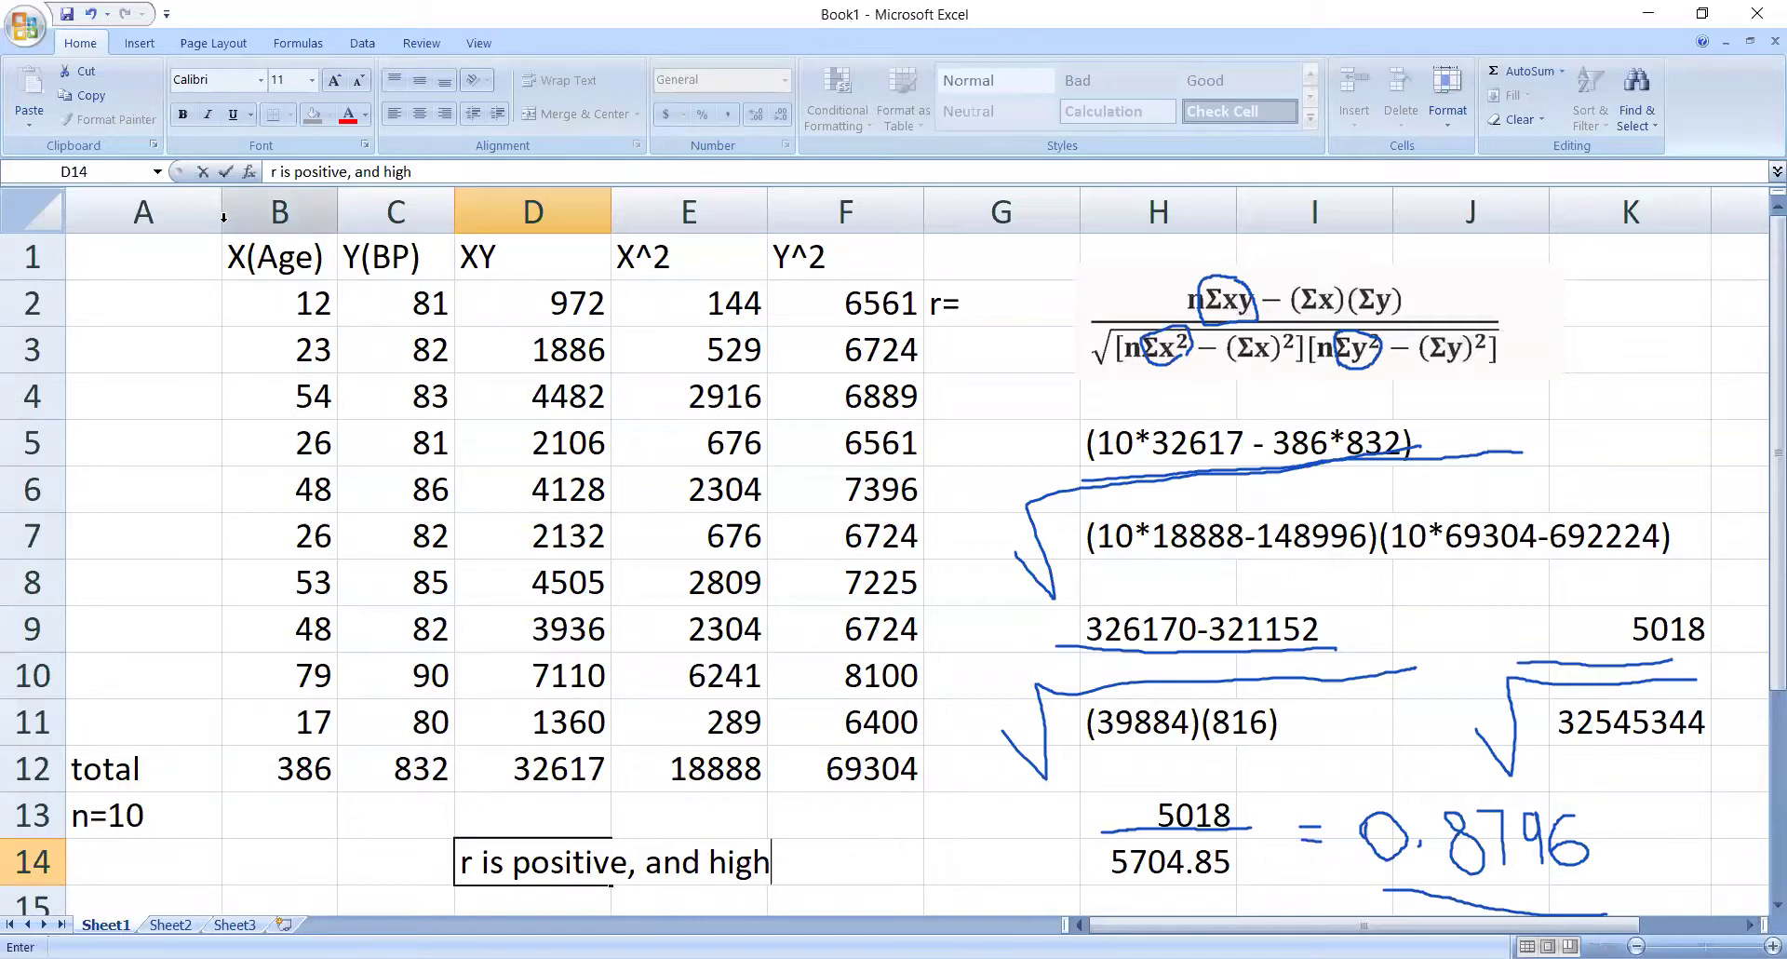
{"action": "left_click", "coordinate": [186, 267]}
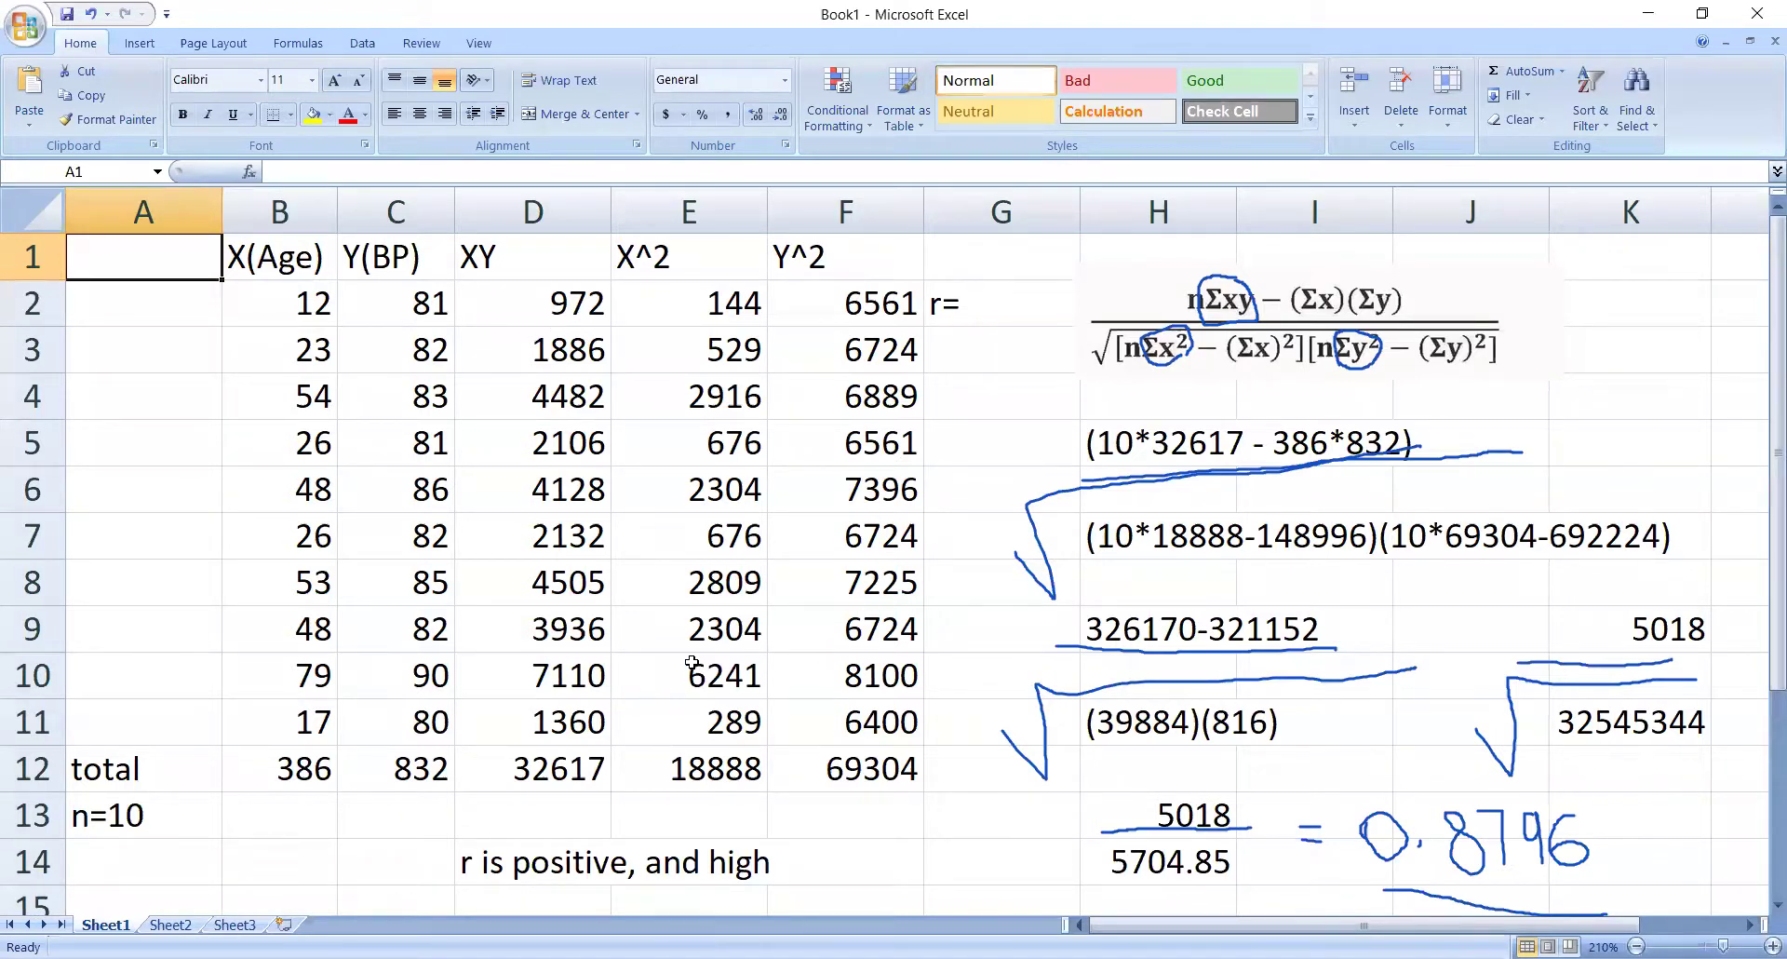
{"action": "left_click", "coordinate": [679, 599]}
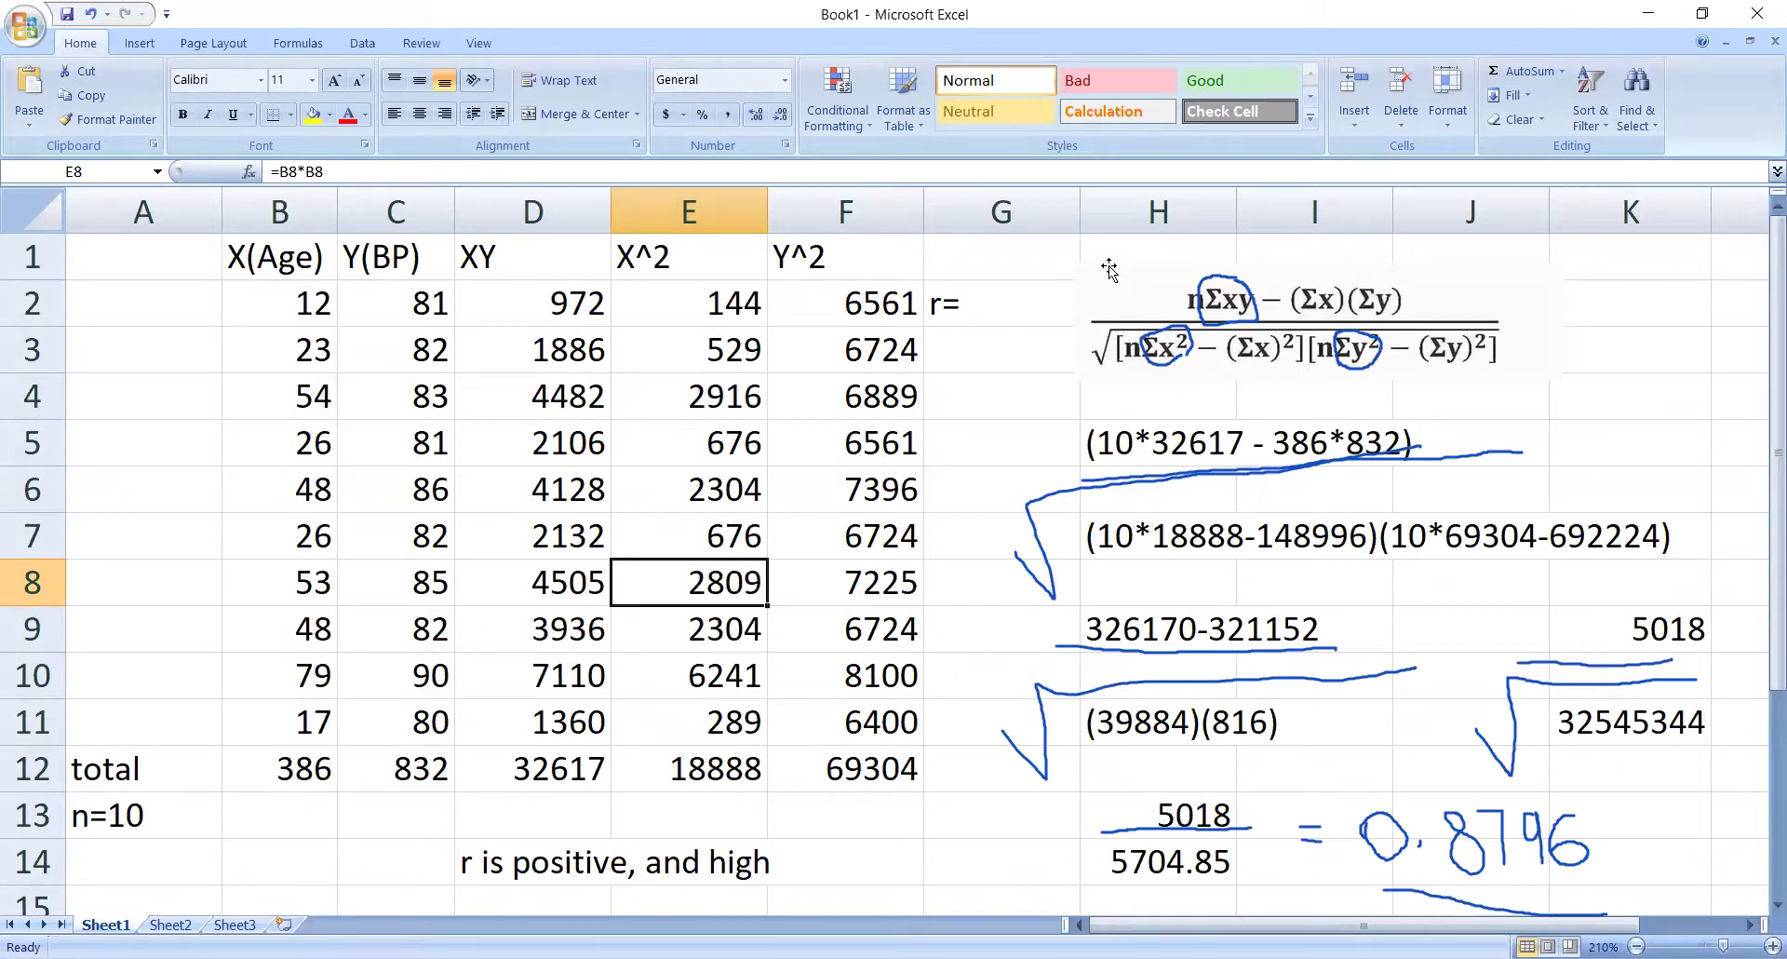
Clear all pen drawings from the sheet and record the correlation coefficient 0.8796 in cell F14.
{"action": "key", "text": "Escape"}
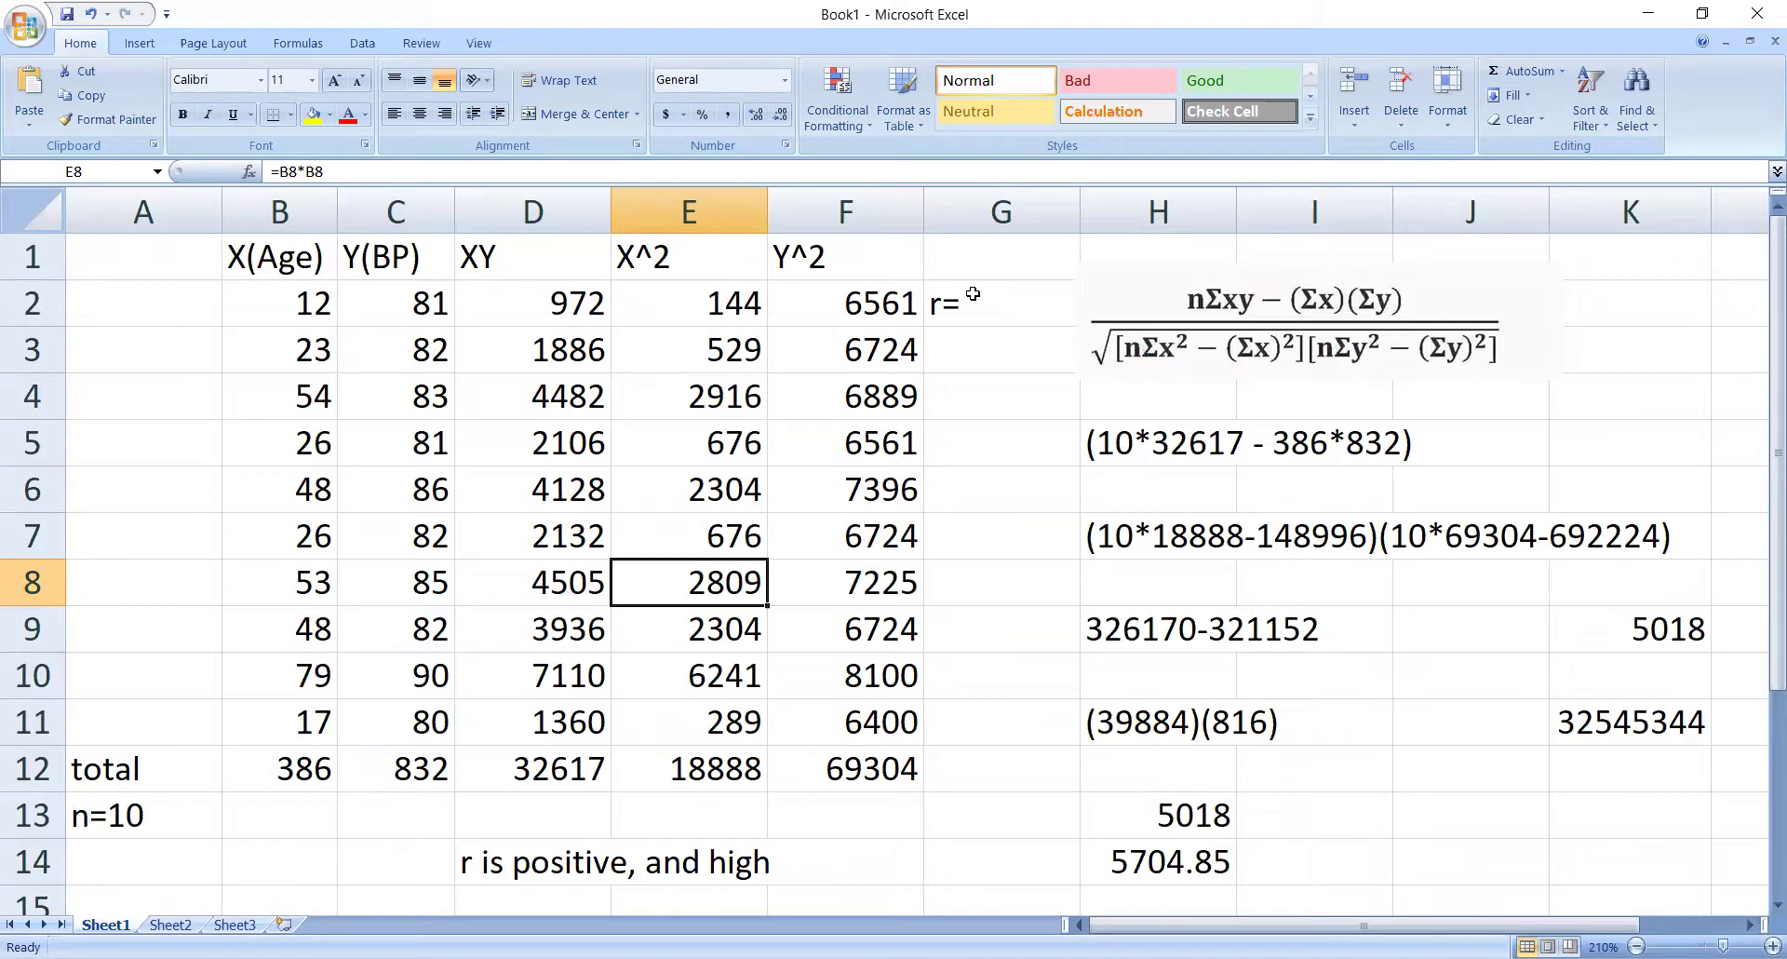
{"action": "key", "text": "ctrl+2"}
{"action": "left_click_drag", "start_coordinate": [1041, 430], "coordinate": [1707, 837]}
{"action": "left_click", "coordinate": [783, 846]}
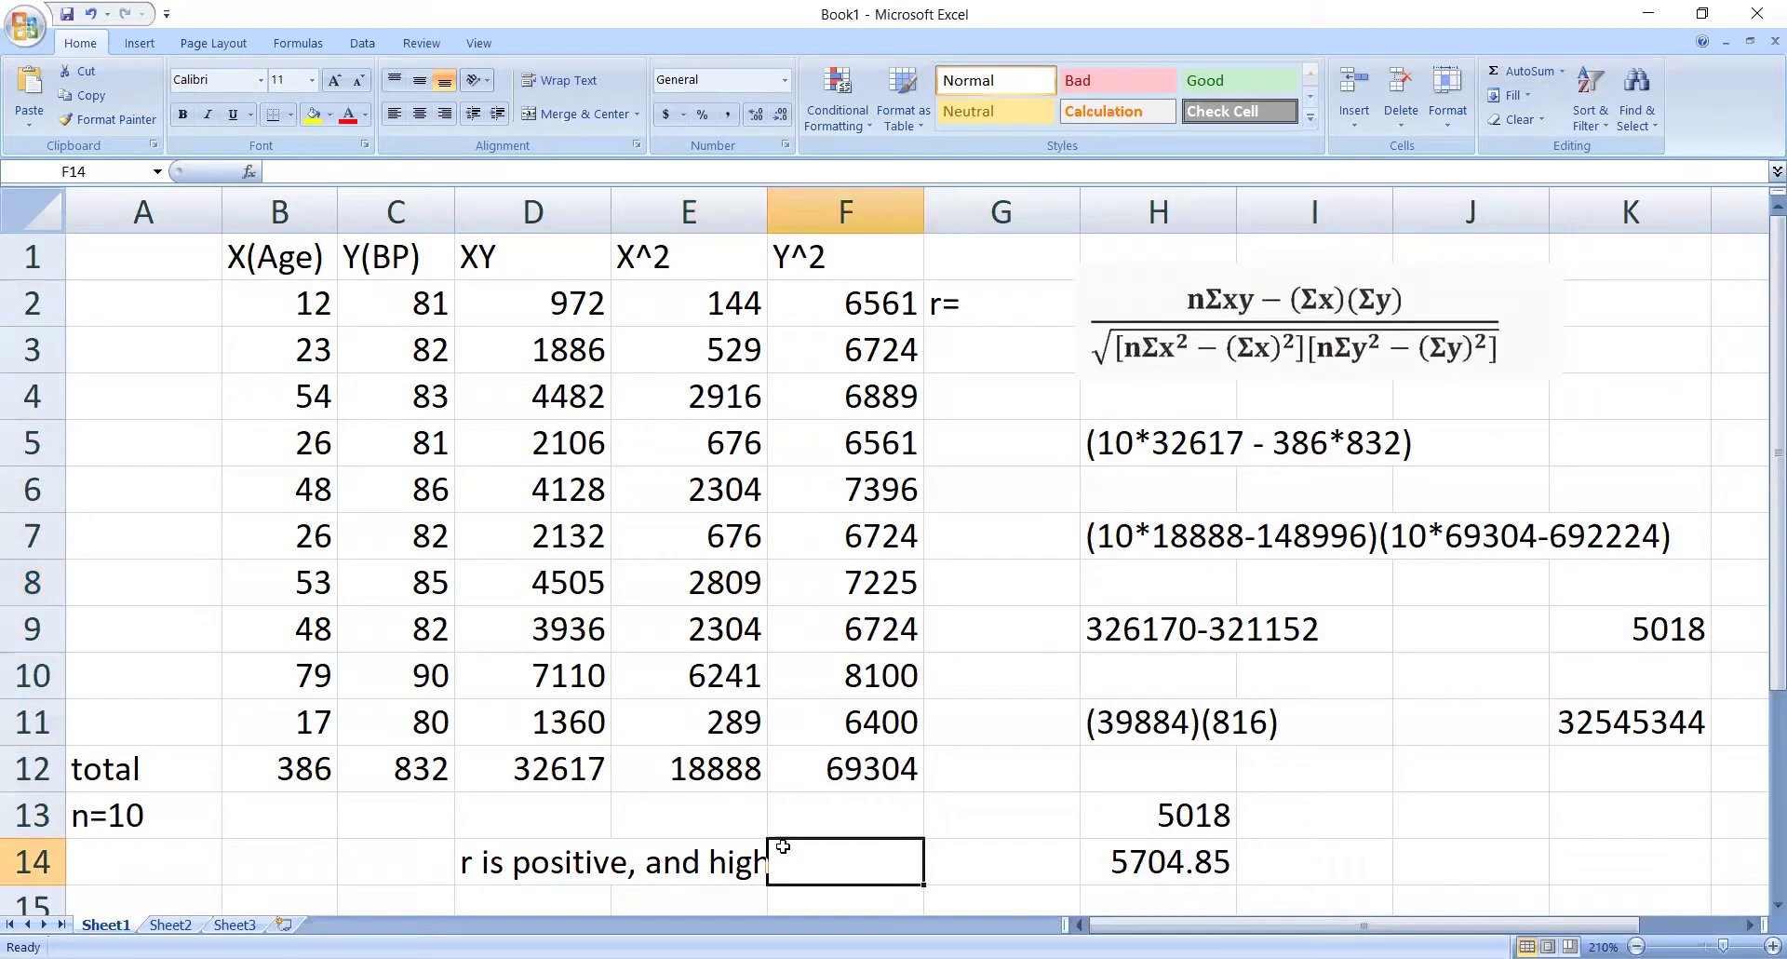
{"action": "type", "text": "0."}
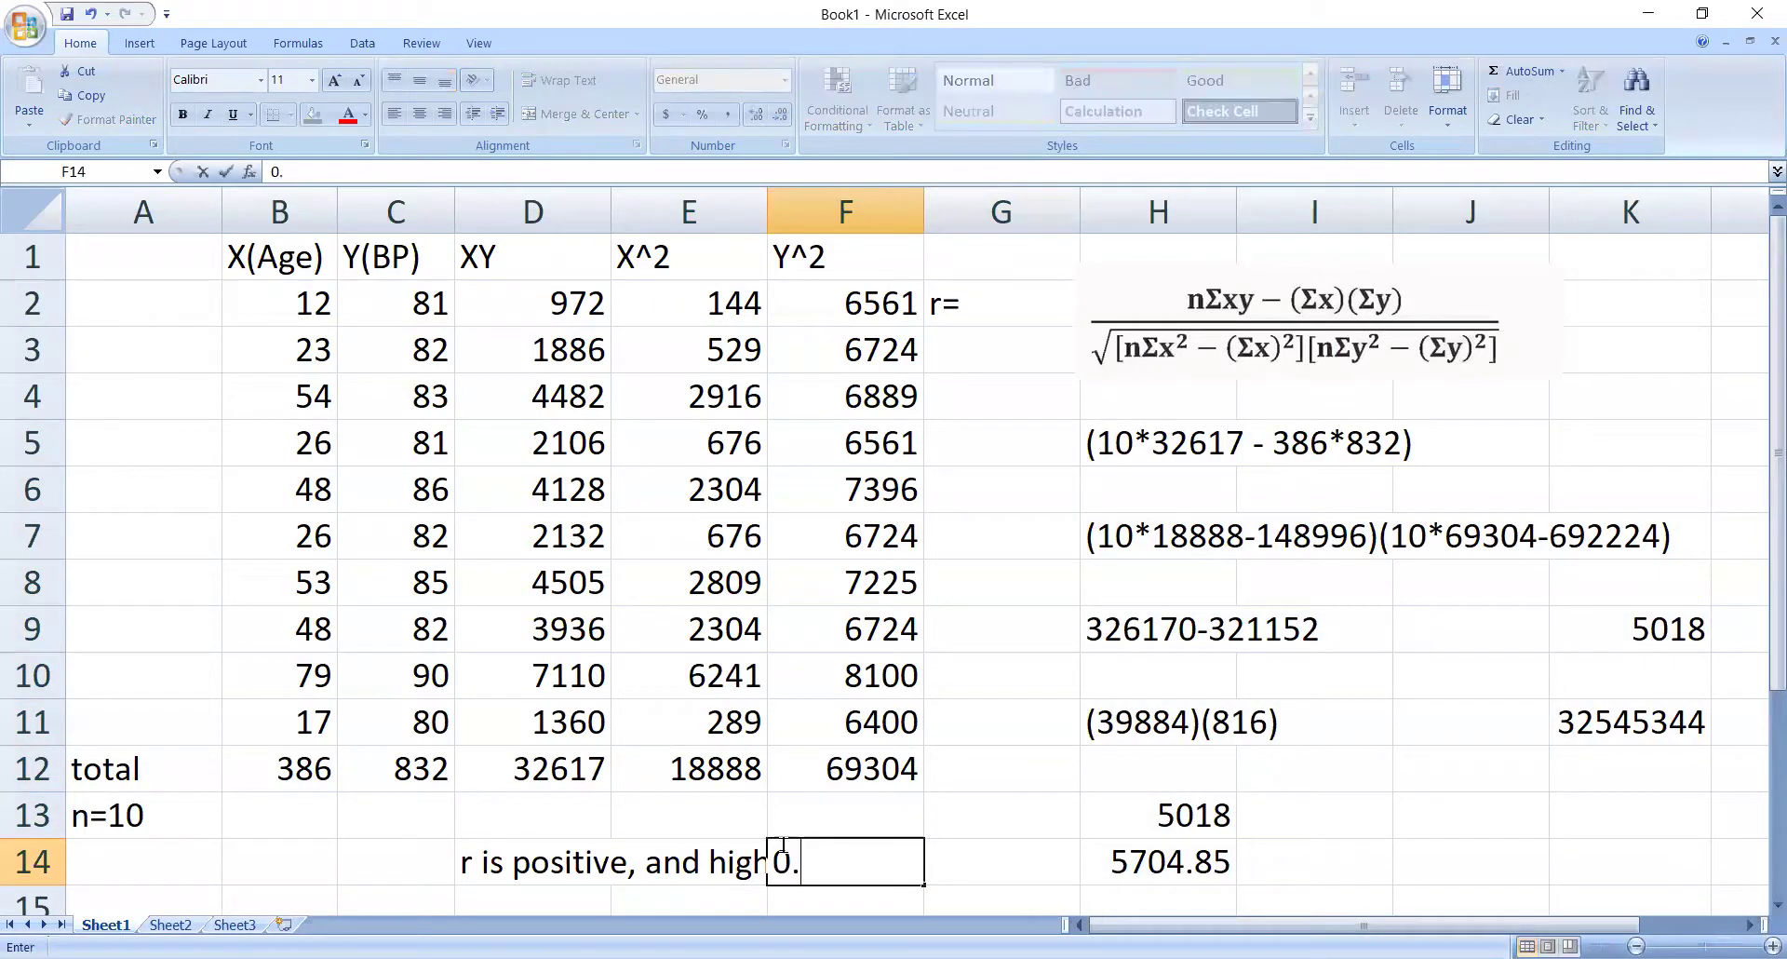
{"action": "type", "text": "8796"}
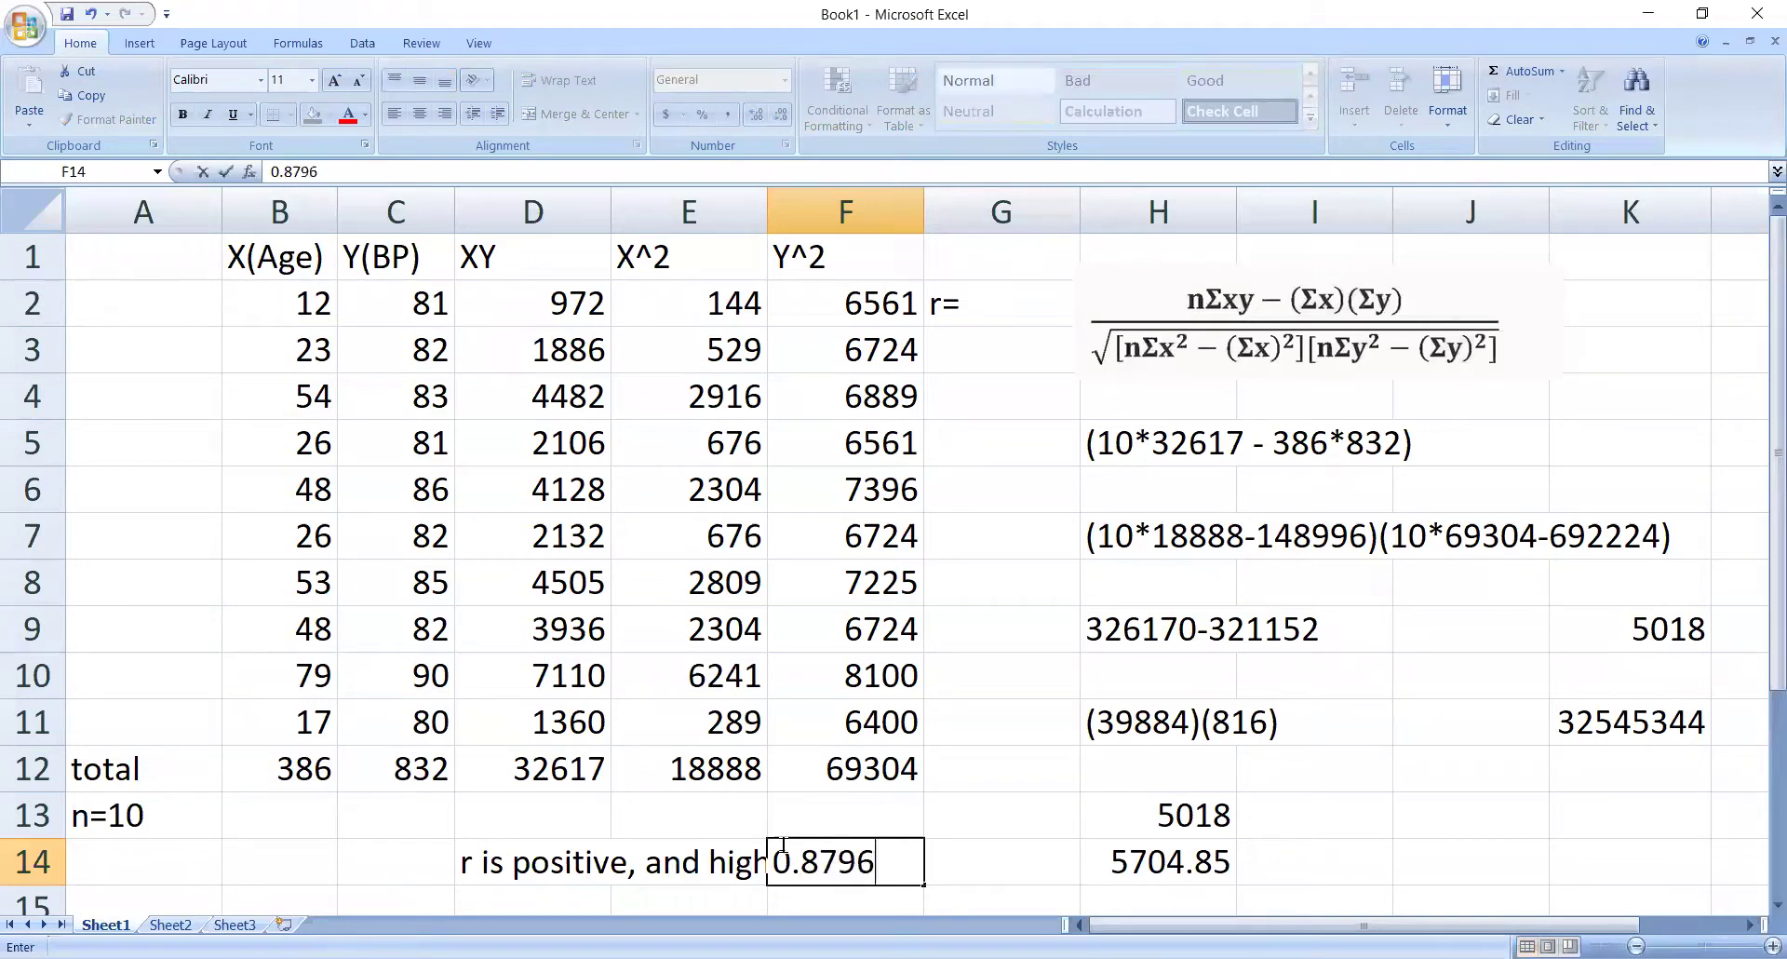
{"action": "key", "text": "Tab"}
Delete the calculation steps in rows 4 to 14 from column G onward, along with the formula picture above them.
{"action": "left_click_drag", "start_coordinate": [1003, 402], "coordinate": [1717, 848]}
{"action": "key", "text": "Delete"}
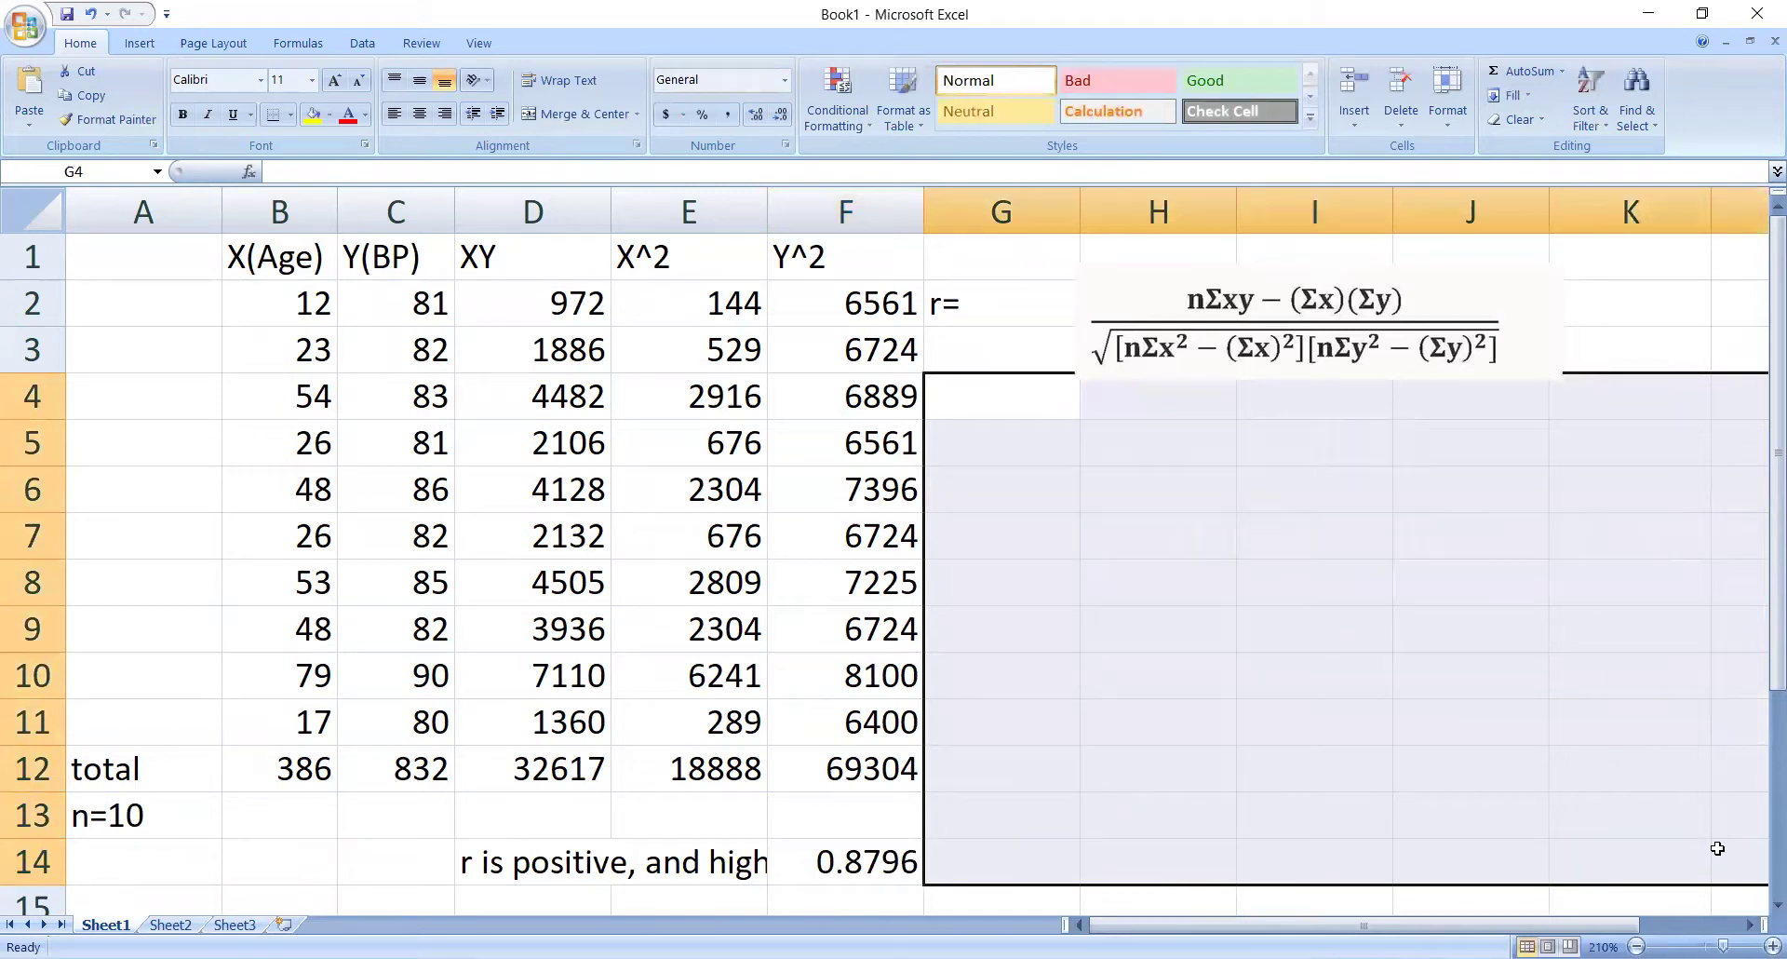
{"action": "left_click", "coordinate": [1127, 342]}
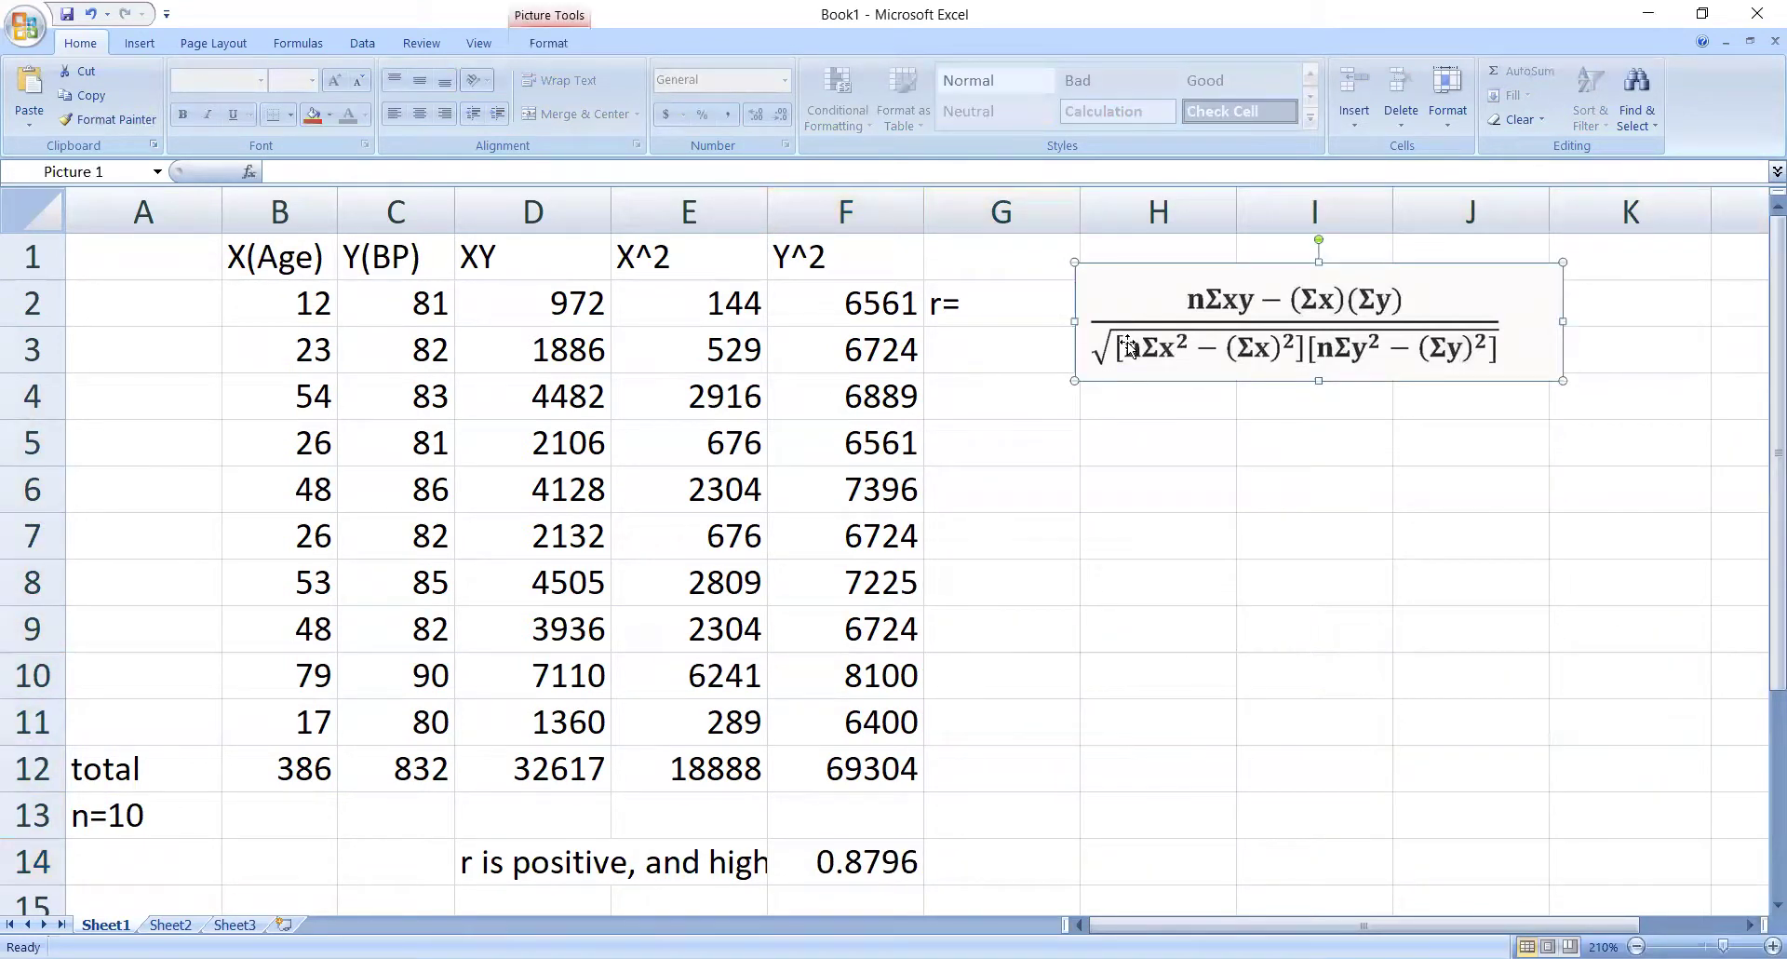
{"action": "key", "text": "Delete"}
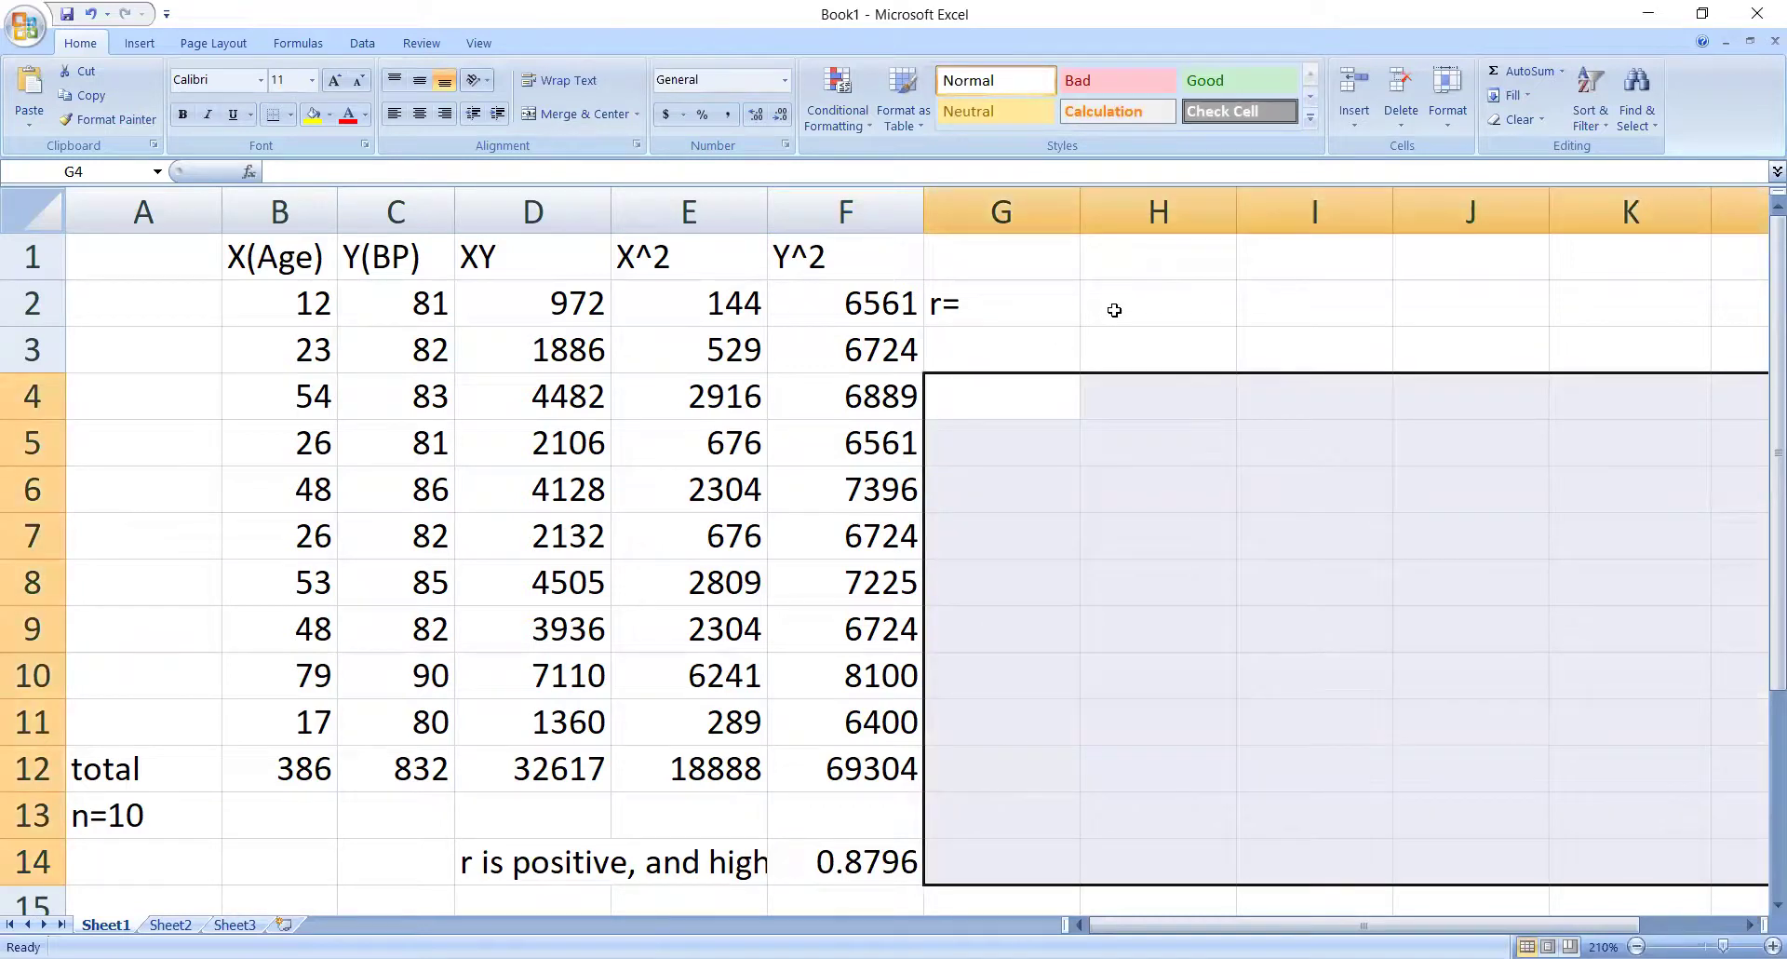
Paste the deviation-from-mean correlation formula picture at H2, shrink it and place it beside "r=".
{"action": "left_click", "coordinate": [1114, 310]}
{"action": "key", "text": "ctrl+v"}
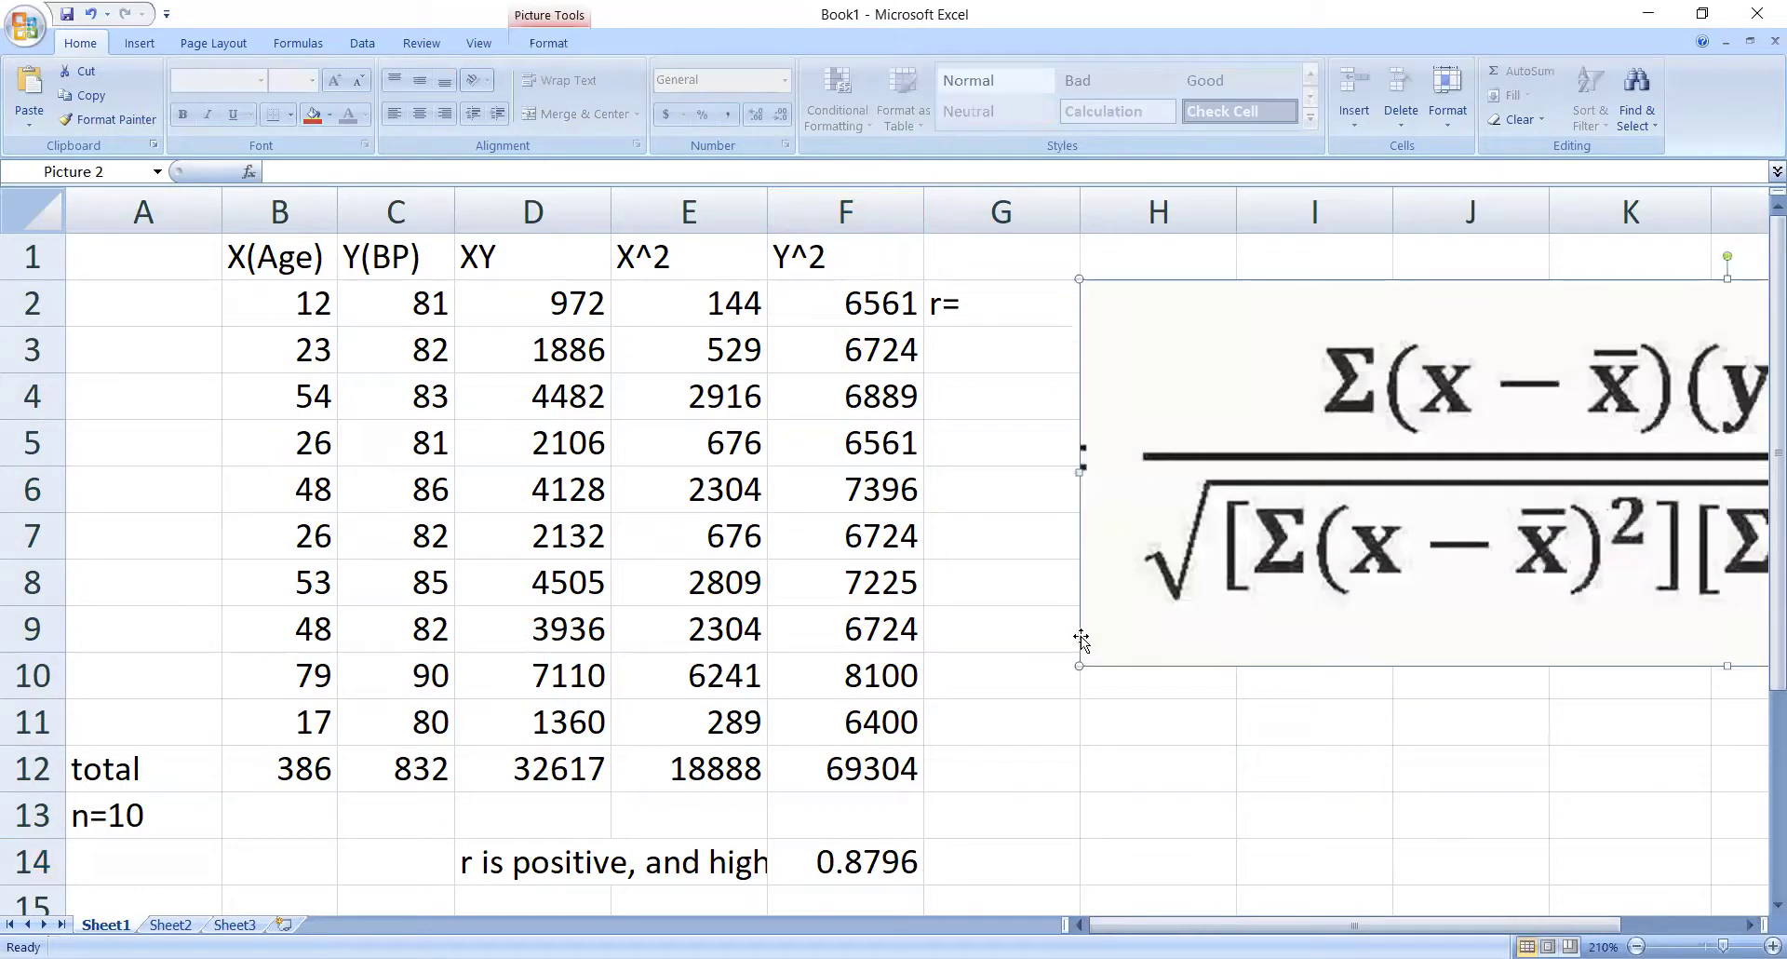
{"action": "left_click_drag", "start_coordinate": [1080, 664], "coordinate": [1727, 302]}
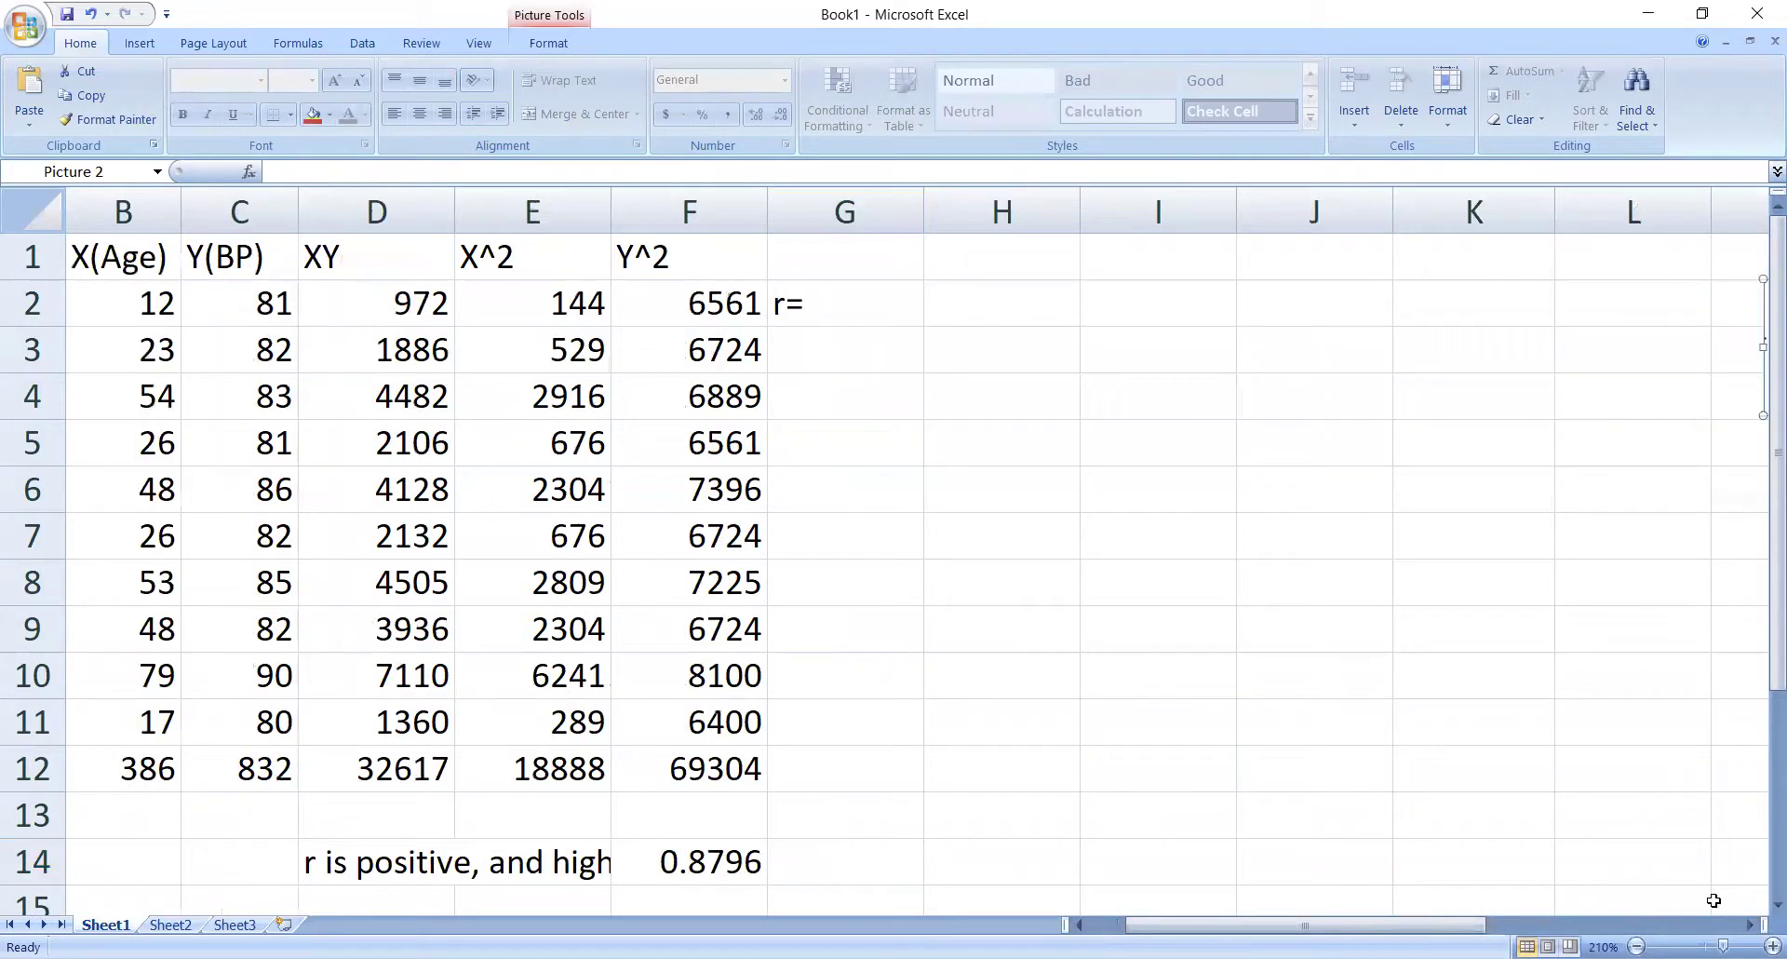
{"action": "left_click", "coordinate": [1746, 924]}
{"action": "left_click", "coordinate": [1745, 924]}
{"action": "left_click", "coordinate": [1745, 924]}
{"action": "left_click_drag", "start_coordinate": [1601, 372], "coordinate": [718, 343]}
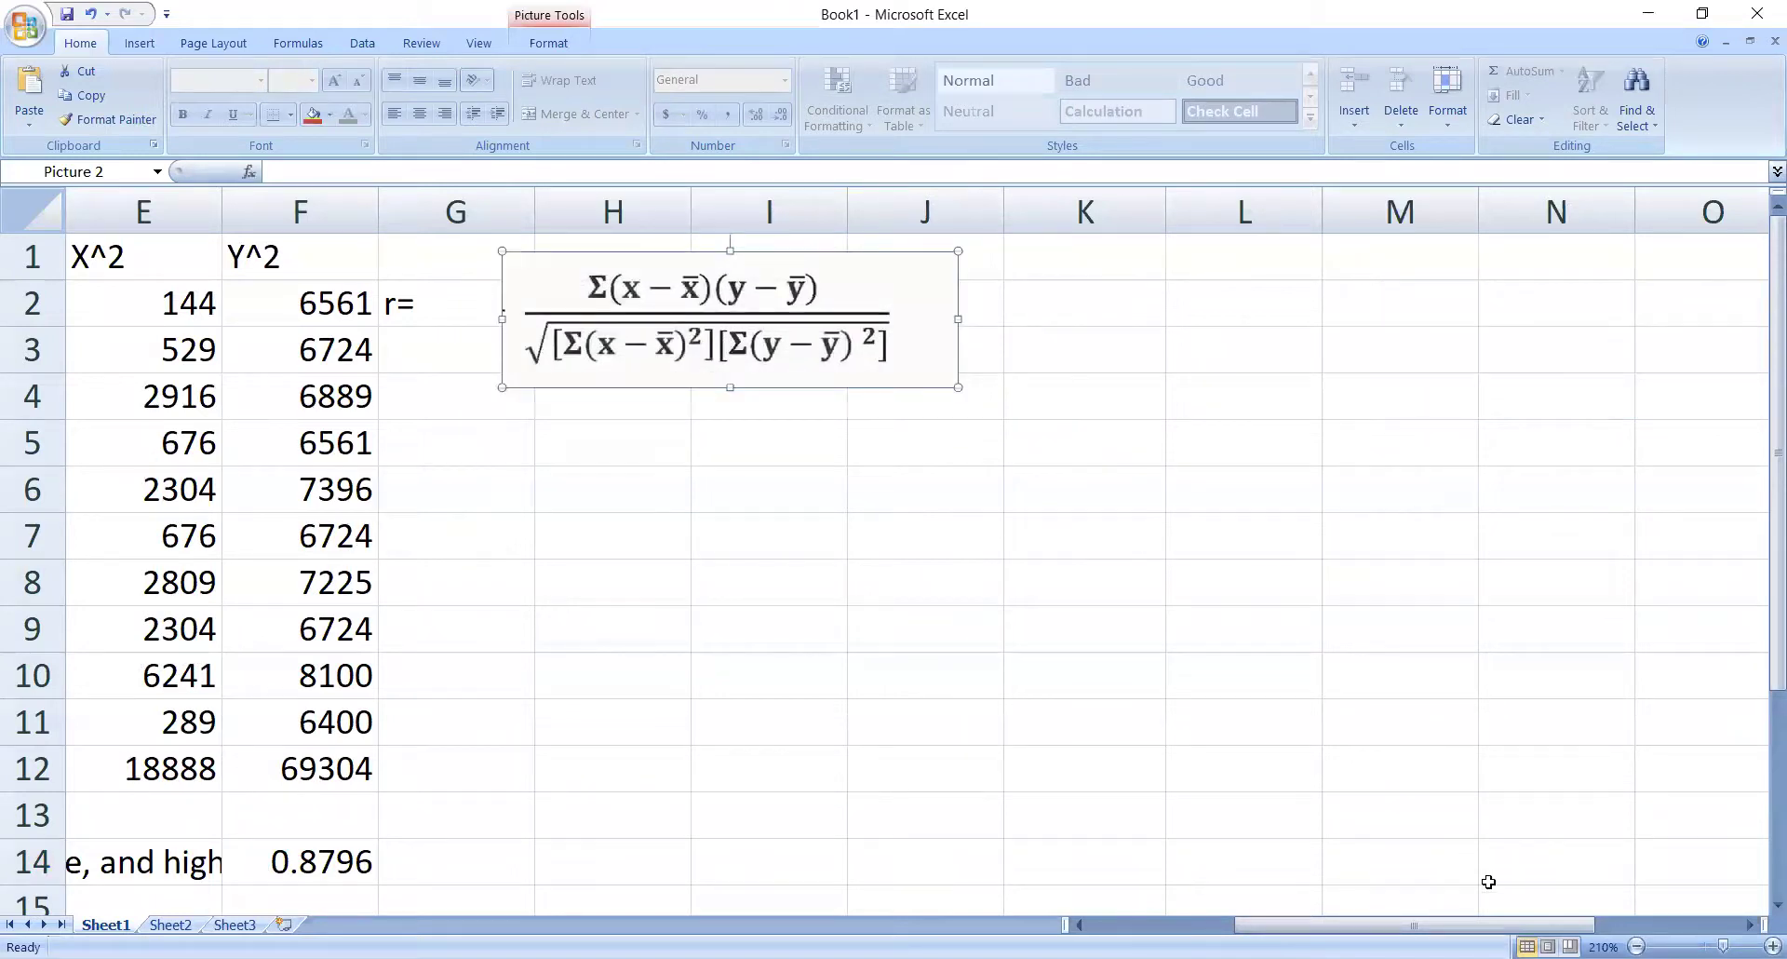
{"action": "left_click_drag", "start_coordinate": [1457, 931], "coordinate": [1303, 929]}
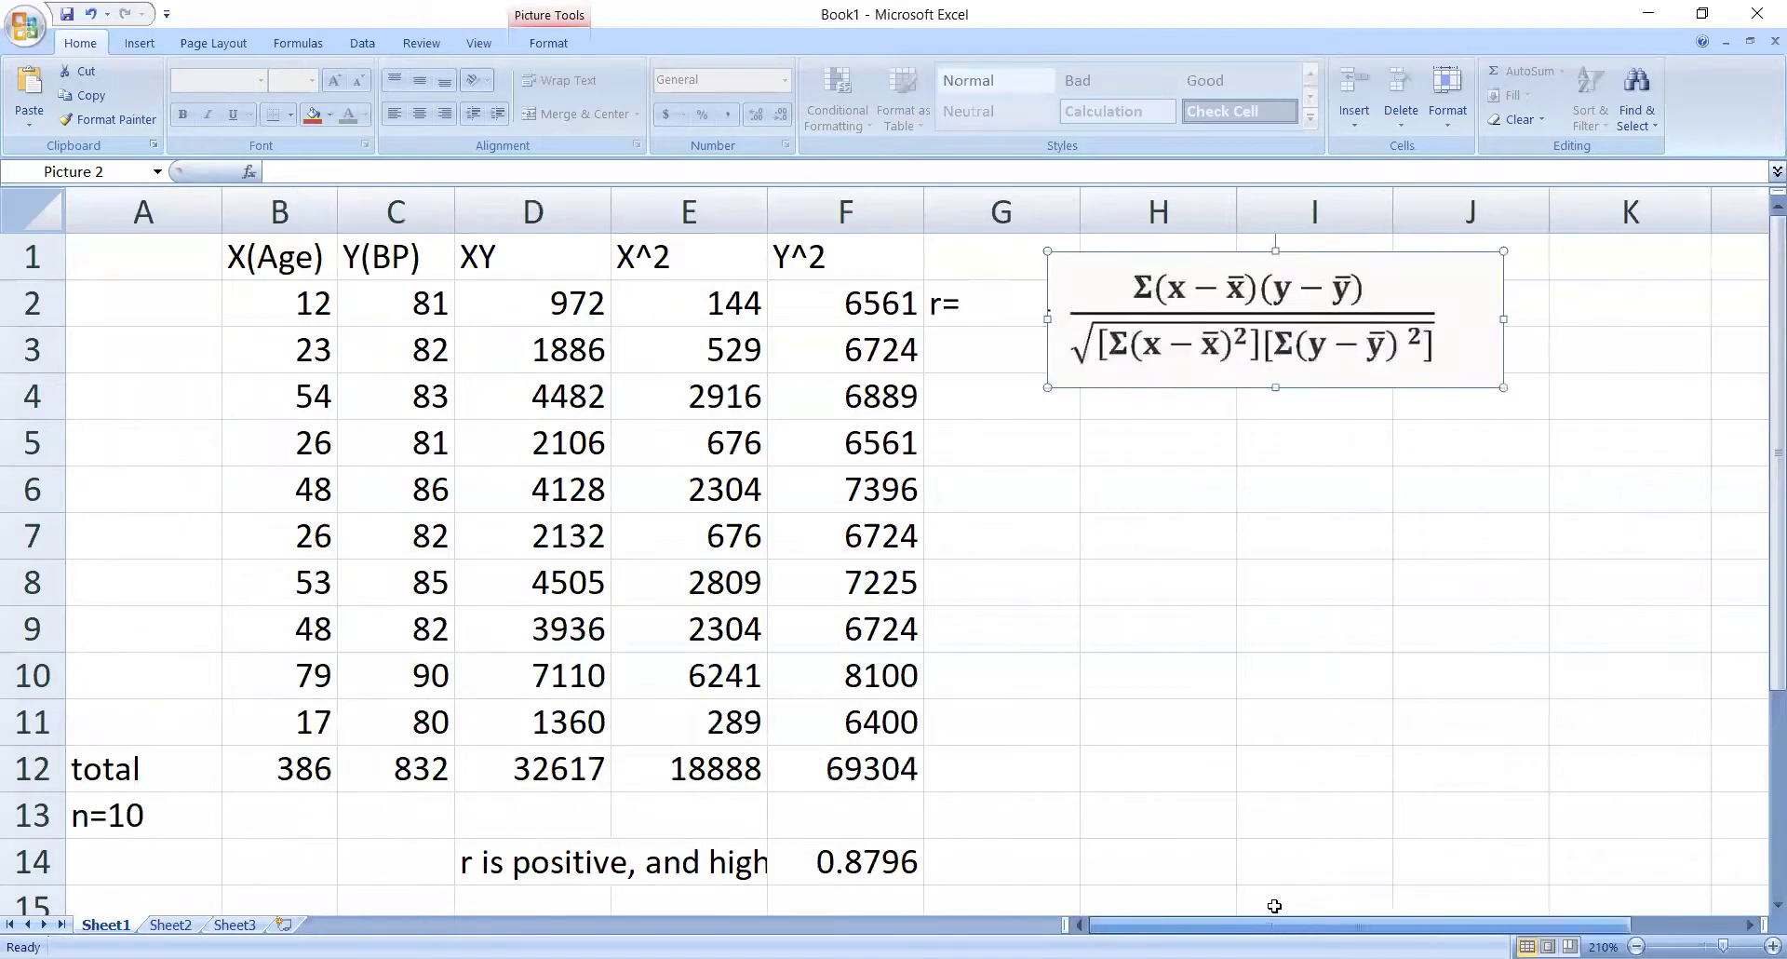
{"action": "left_click", "coordinate": [1154, 589]}
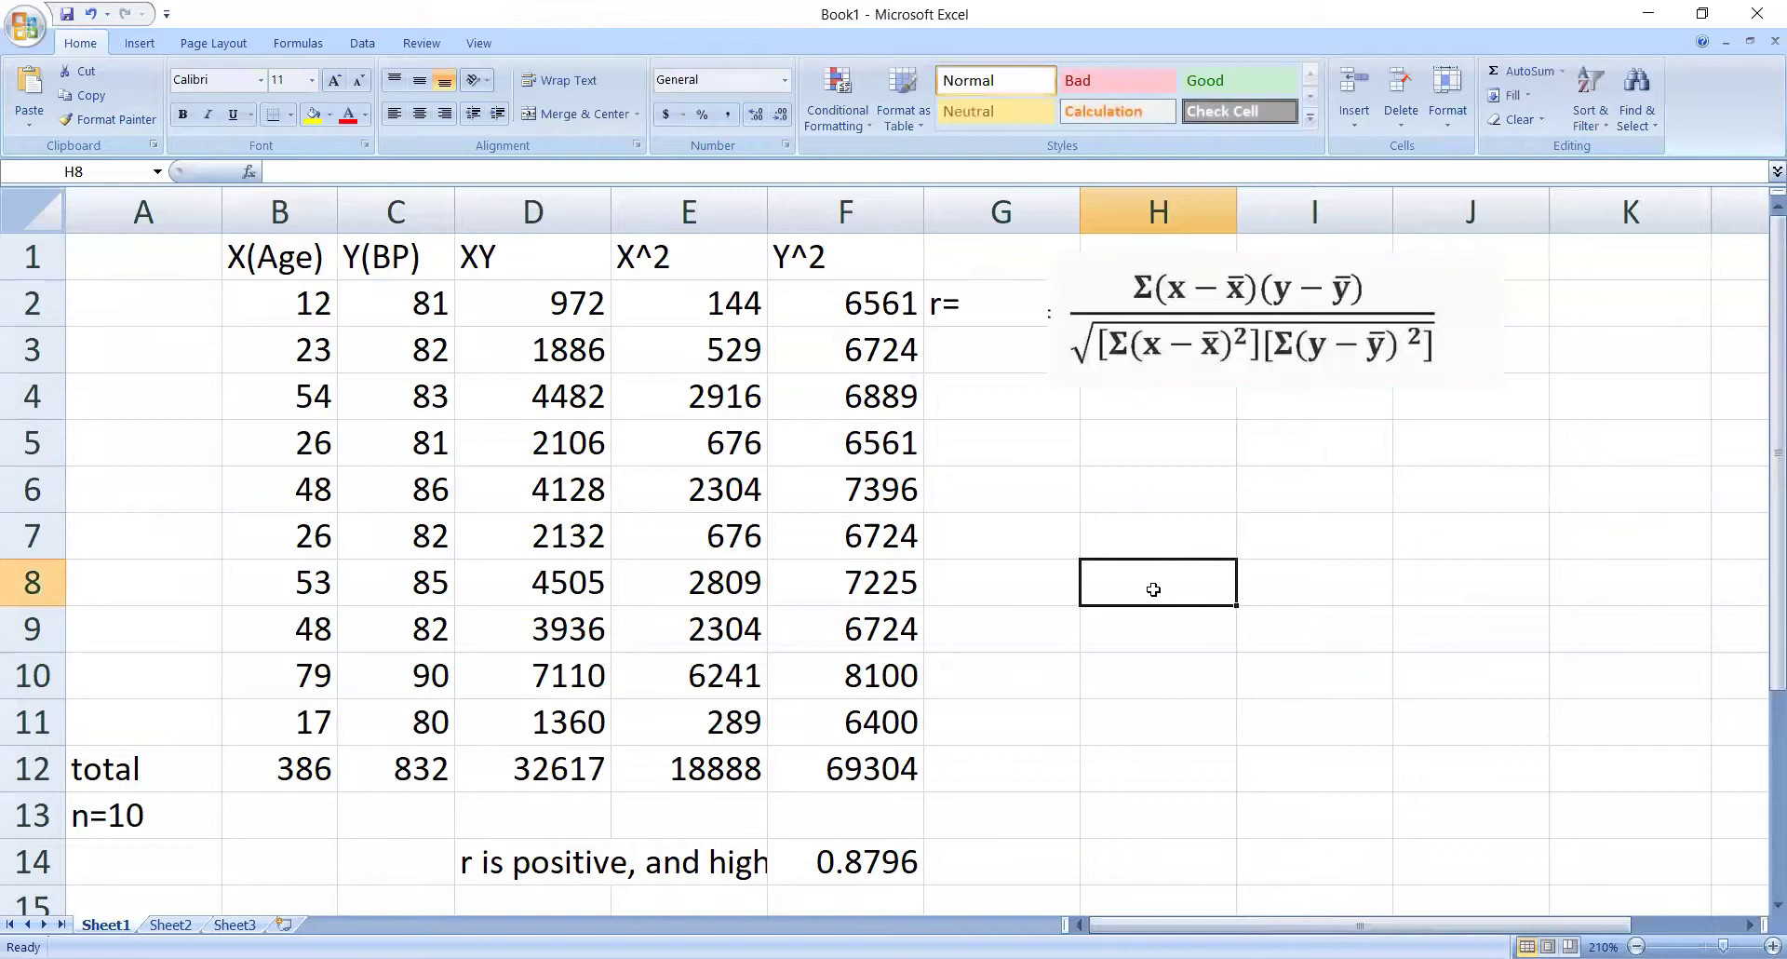
Clear the XY, X^2 and Y^2 columns with their headers and totals from D1:F12.
{"action": "left_click_drag", "start_coordinate": [522, 260], "coordinate": [875, 766]}
{"action": "key", "text": "Delete"}
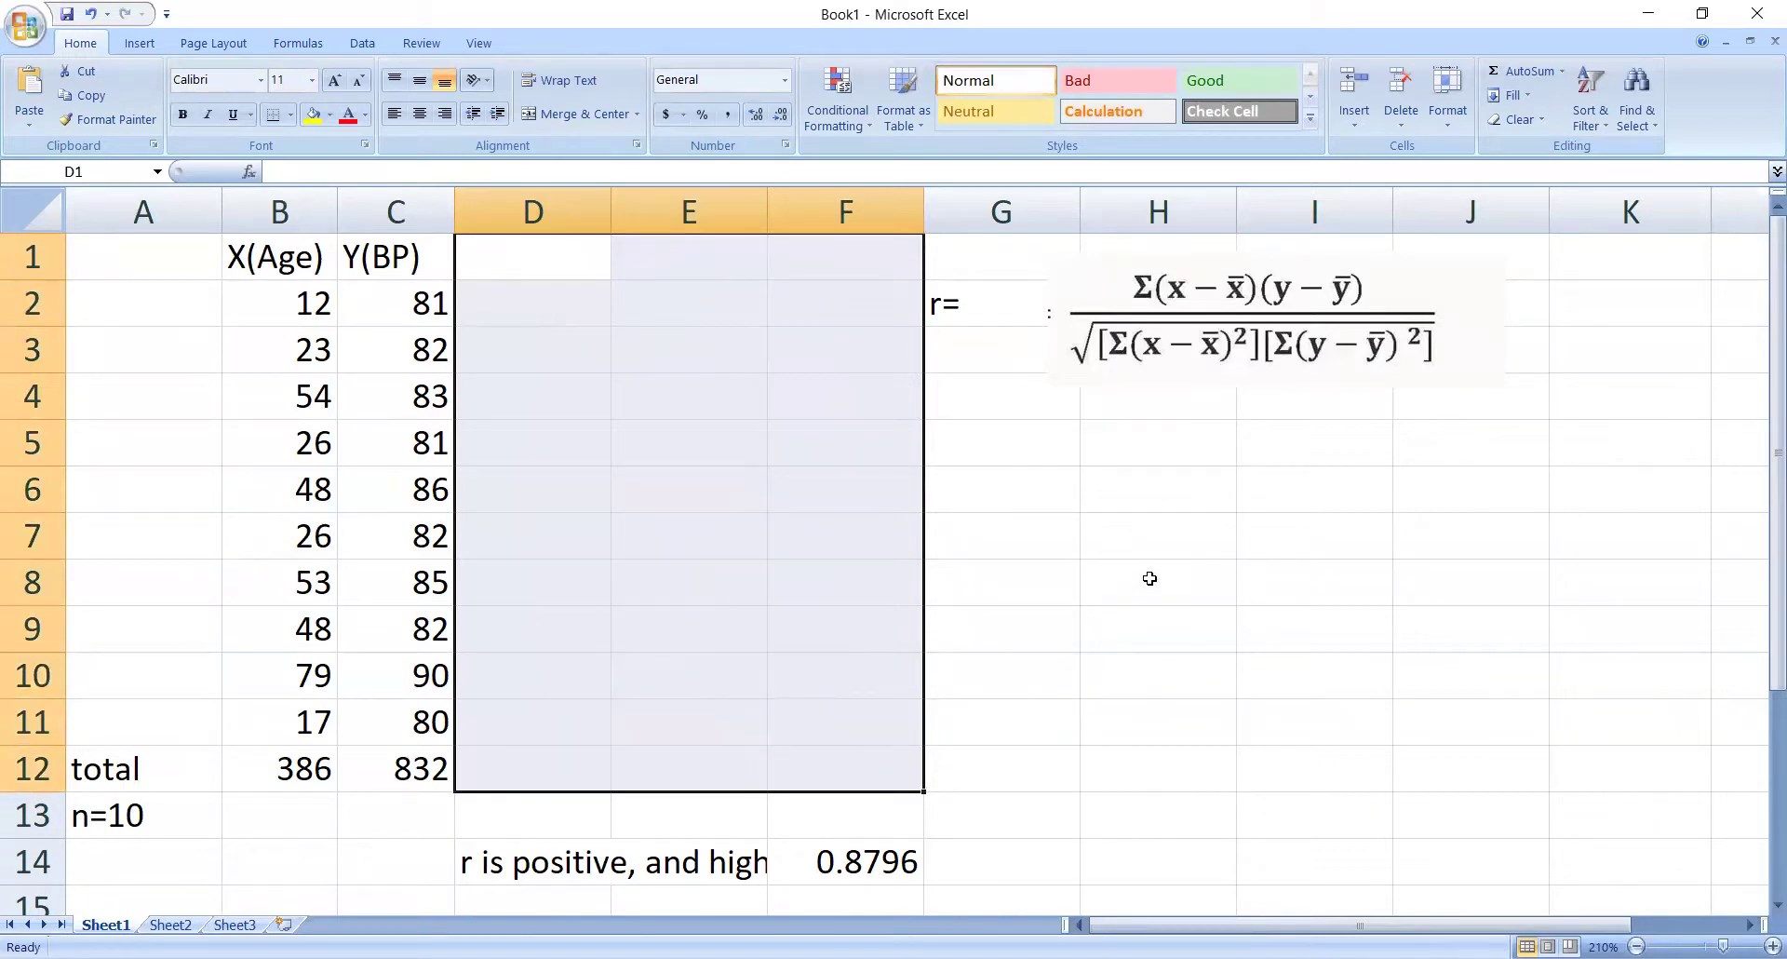
Enter the labels X in cell H6 and Y in cell H7, and reselect H6.
{"action": "left_click", "coordinate": [1166, 488]}
{"action": "type", "text": "X"}
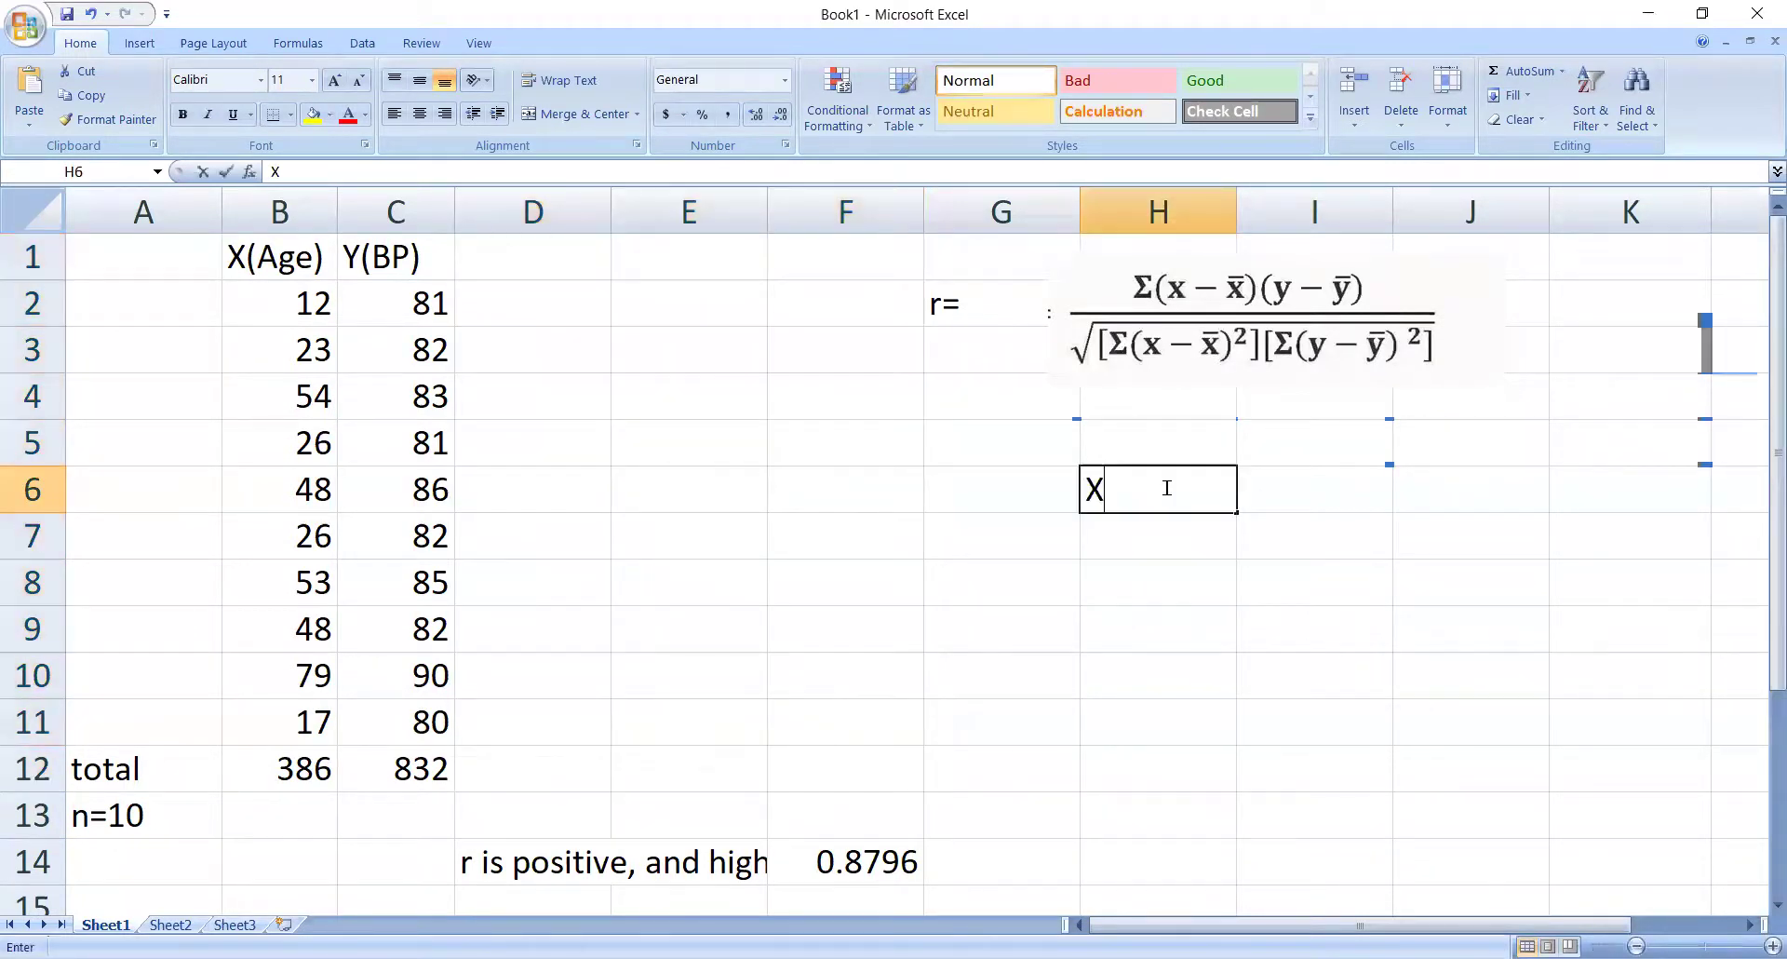
{"action": "key", "text": "Return"}
{"action": "type", "text": "Y"}
{"action": "left_click", "coordinate": [1168, 489]}
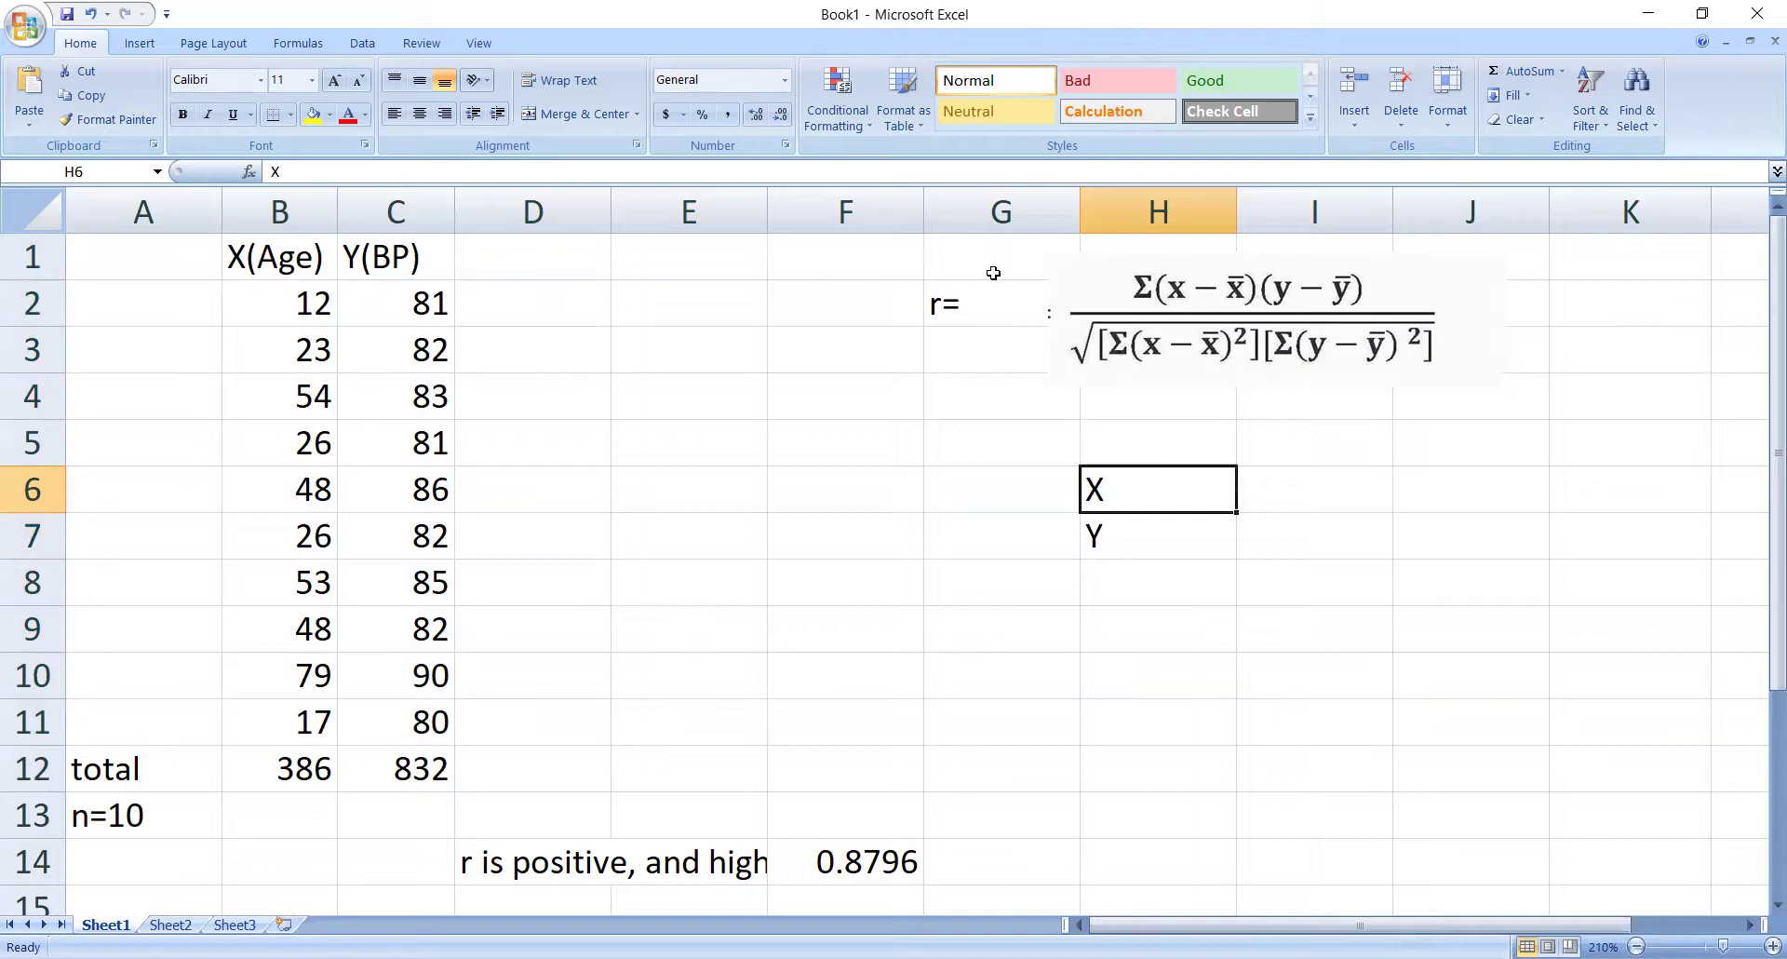
Draw mean bars and equals signs for the X and Y labels, and enter the means 38.6 in I6 and 83.2 in I7.
{"action": "key", "text": "ctrl+2"}
{"action": "mouse_move", "coordinate": [1084, 475]}
{"action": "left_mouse_down"}
{"action": "mouse_move", "coordinate": [1105, 474]}
{"action": "mouse_move", "coordinate": [1114, 523]}
{"action": "mouse_move", "coordinate": [1178, 483]}
{"action": "mouse_move", "coordinate": [1183, 544]}
{"action": "left_mouse_up"}
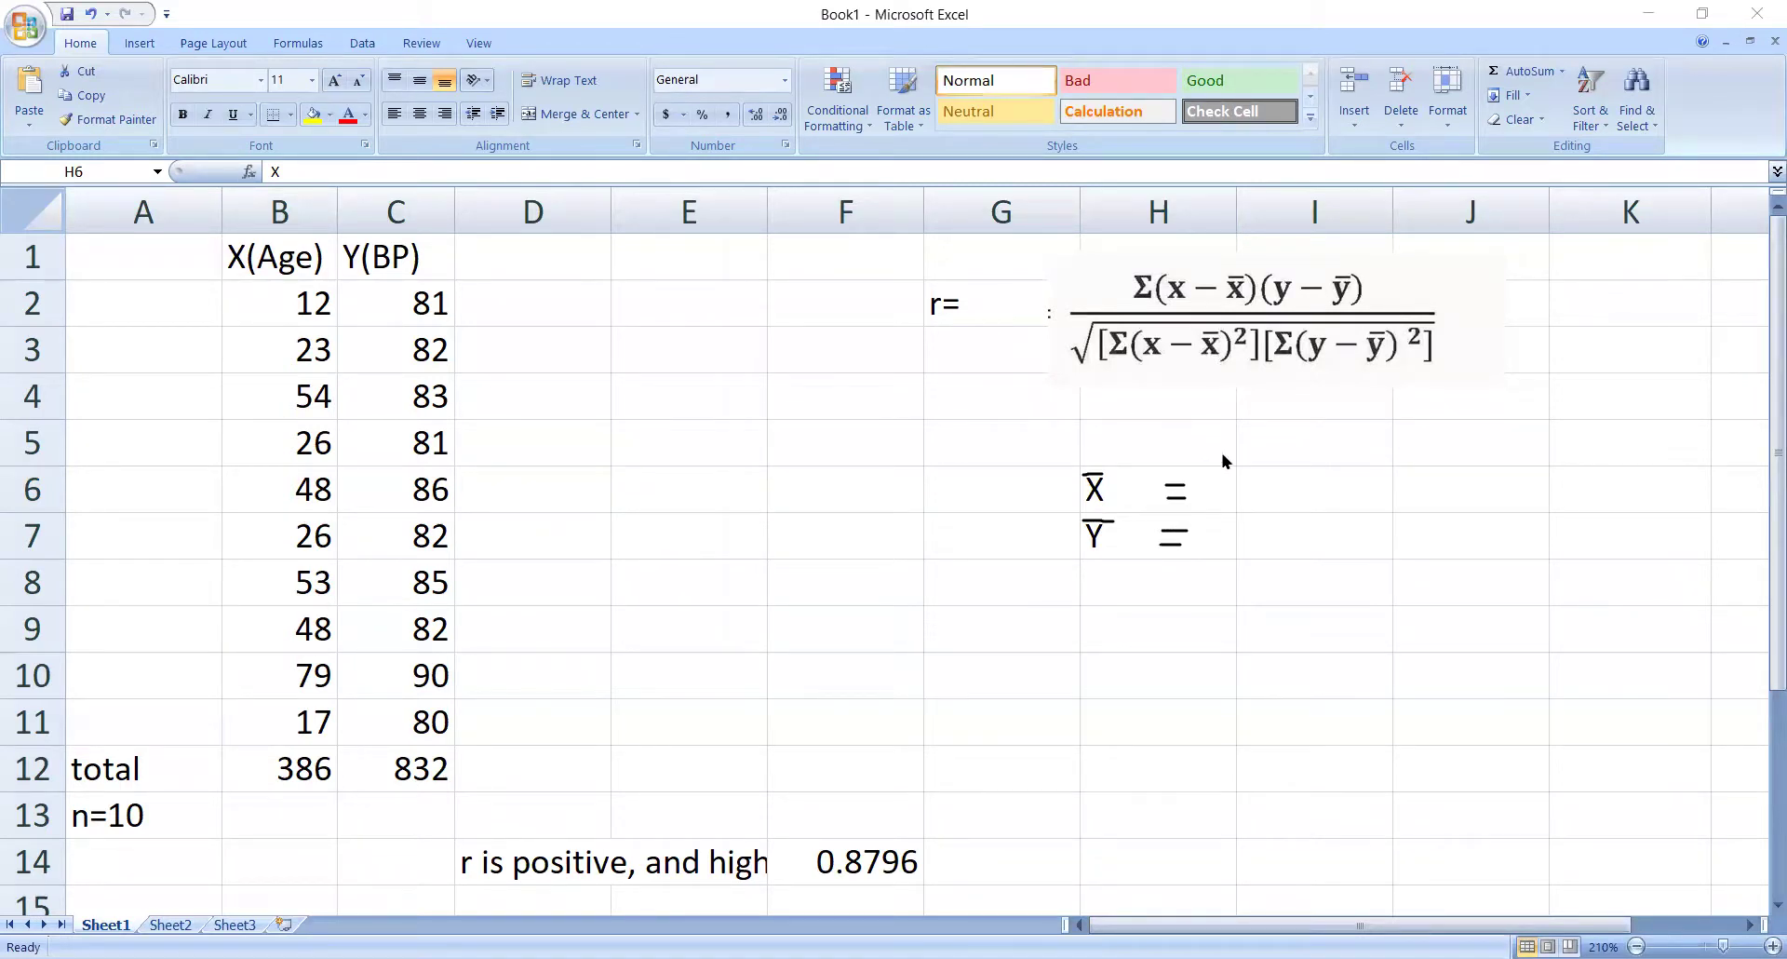
{"action": "key", "text": "F2"}
{"action": "left_click", "coordinate": [1283, 485]}
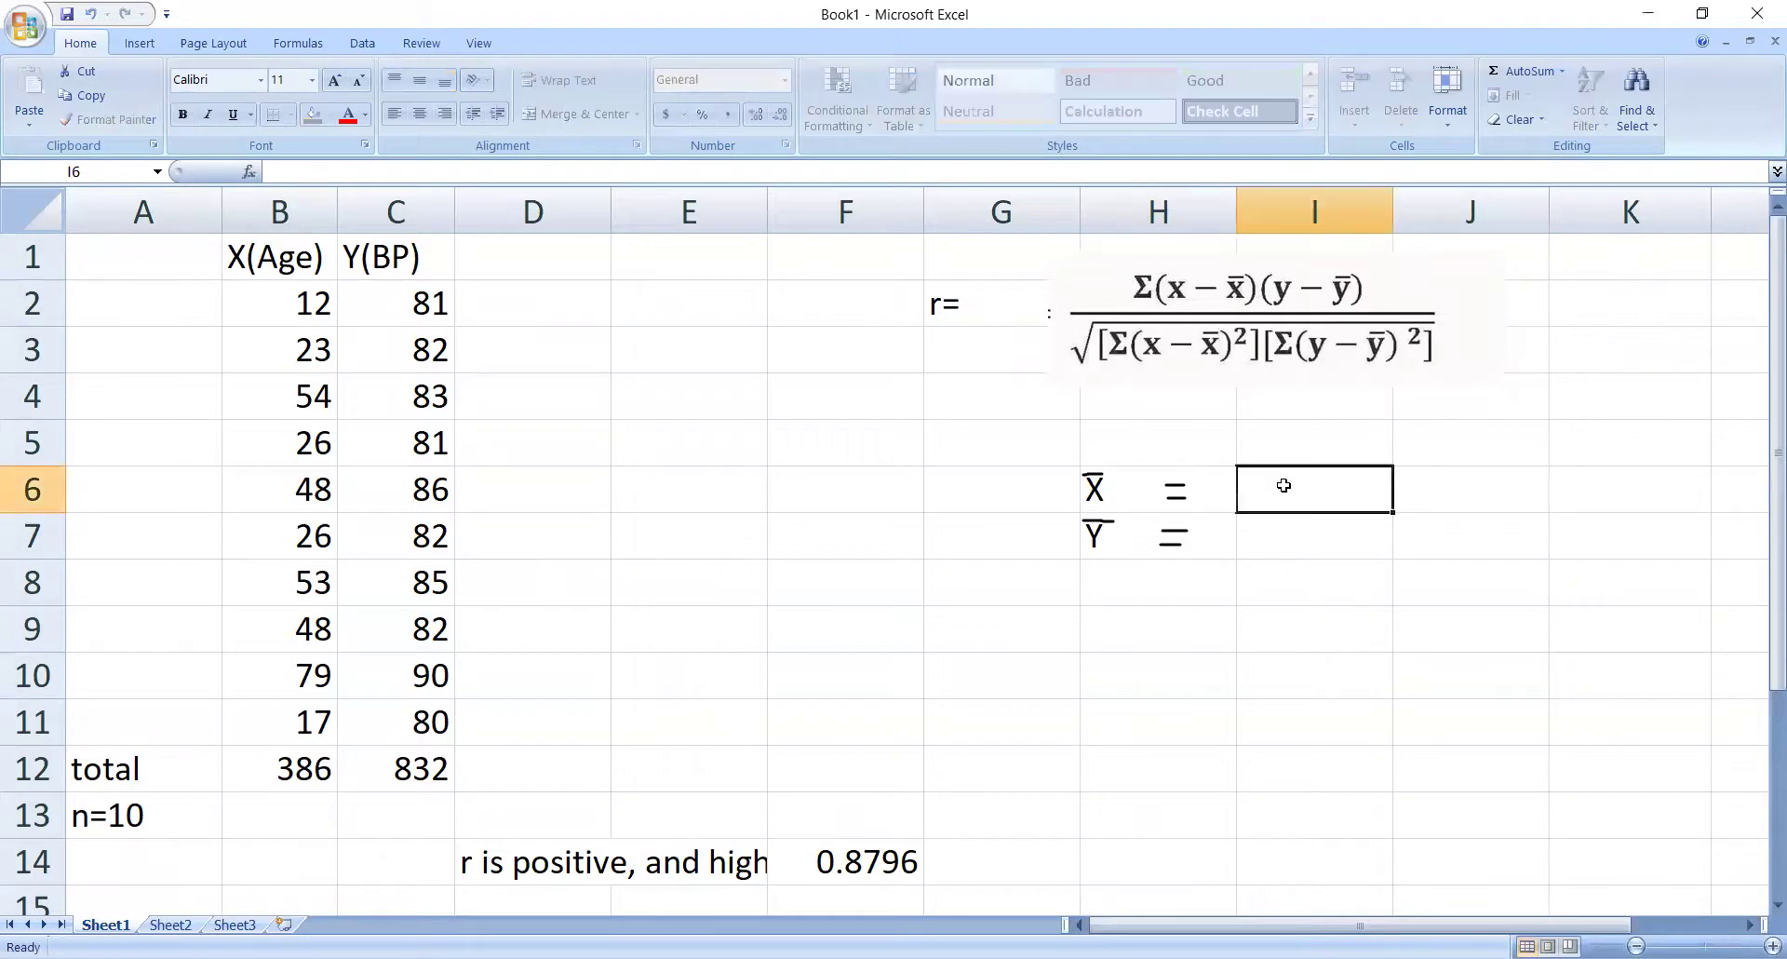
{"action": "type", "text": "38.6"}
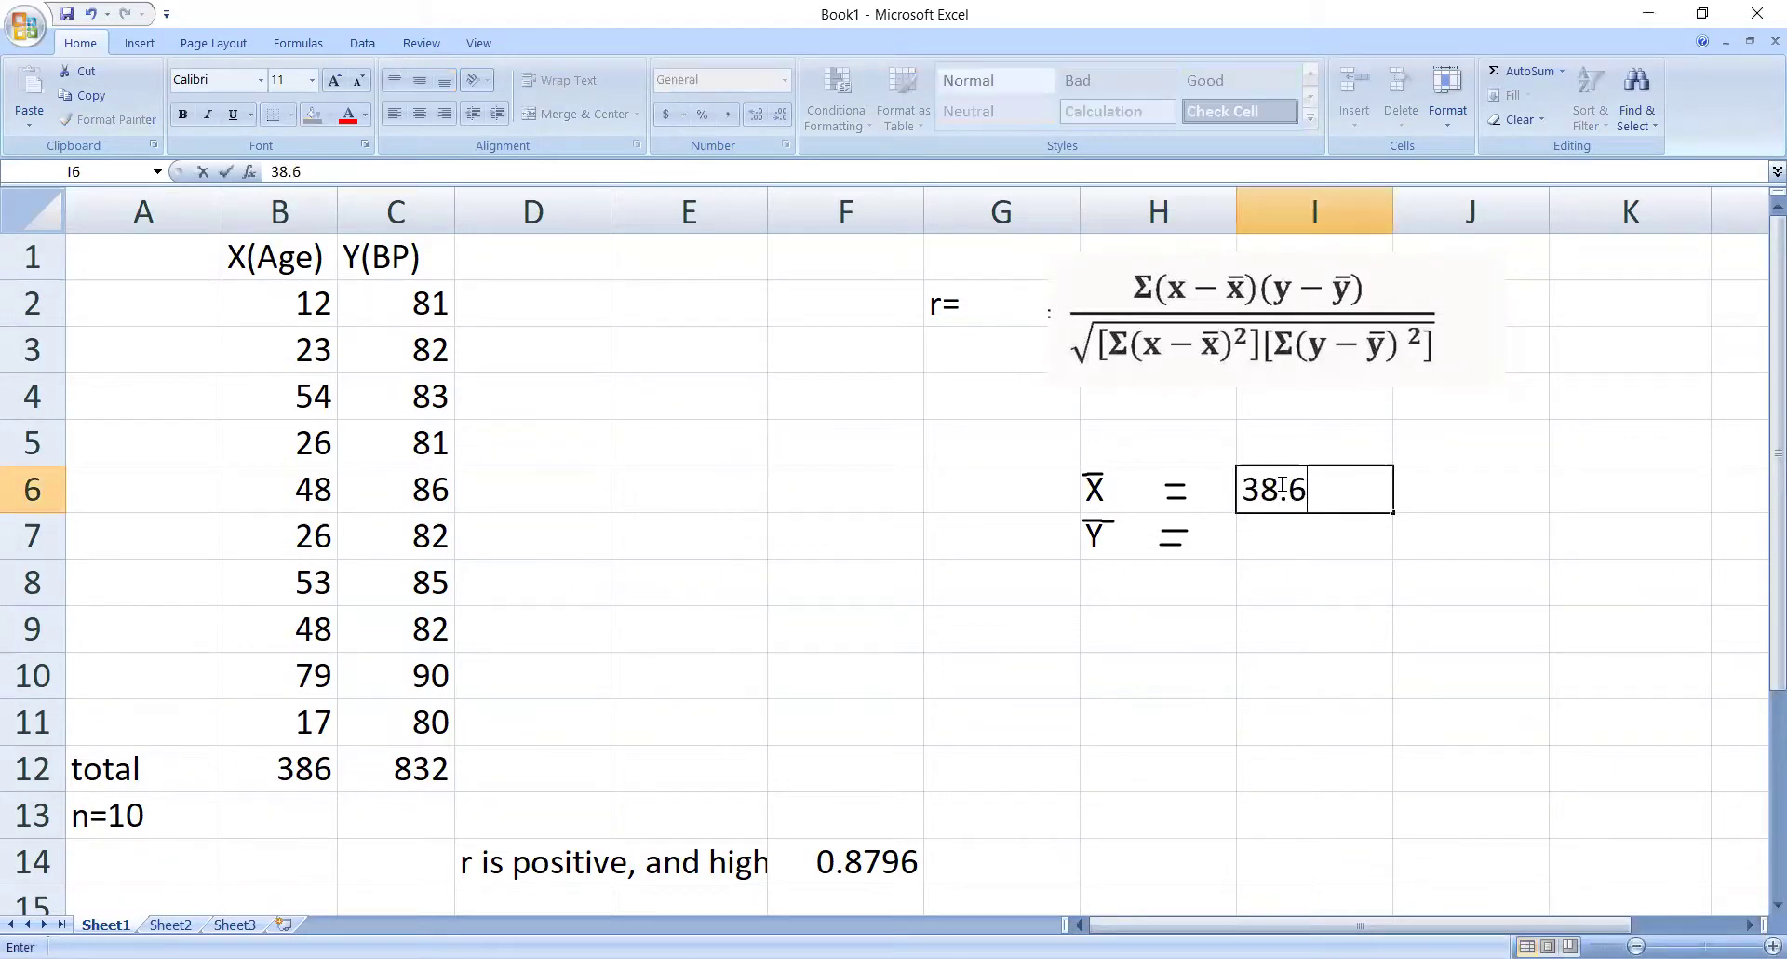
{"action": "key", "text": "Return"}
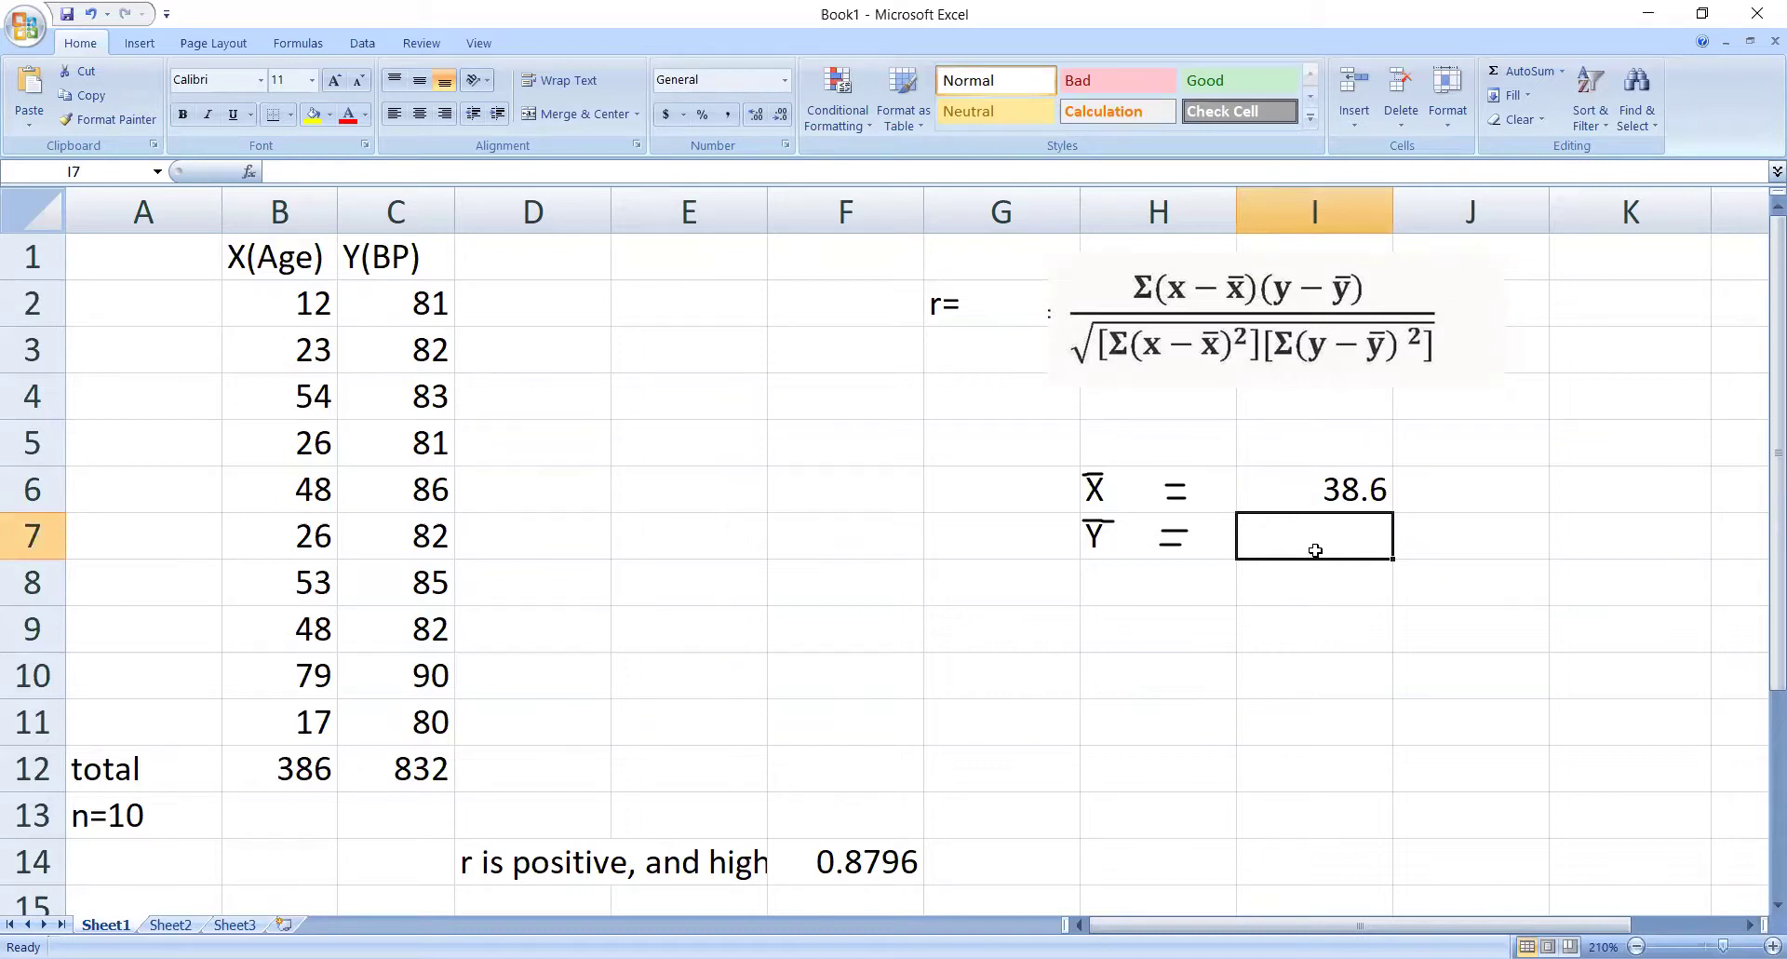
{"action": "type", "text": "83"}
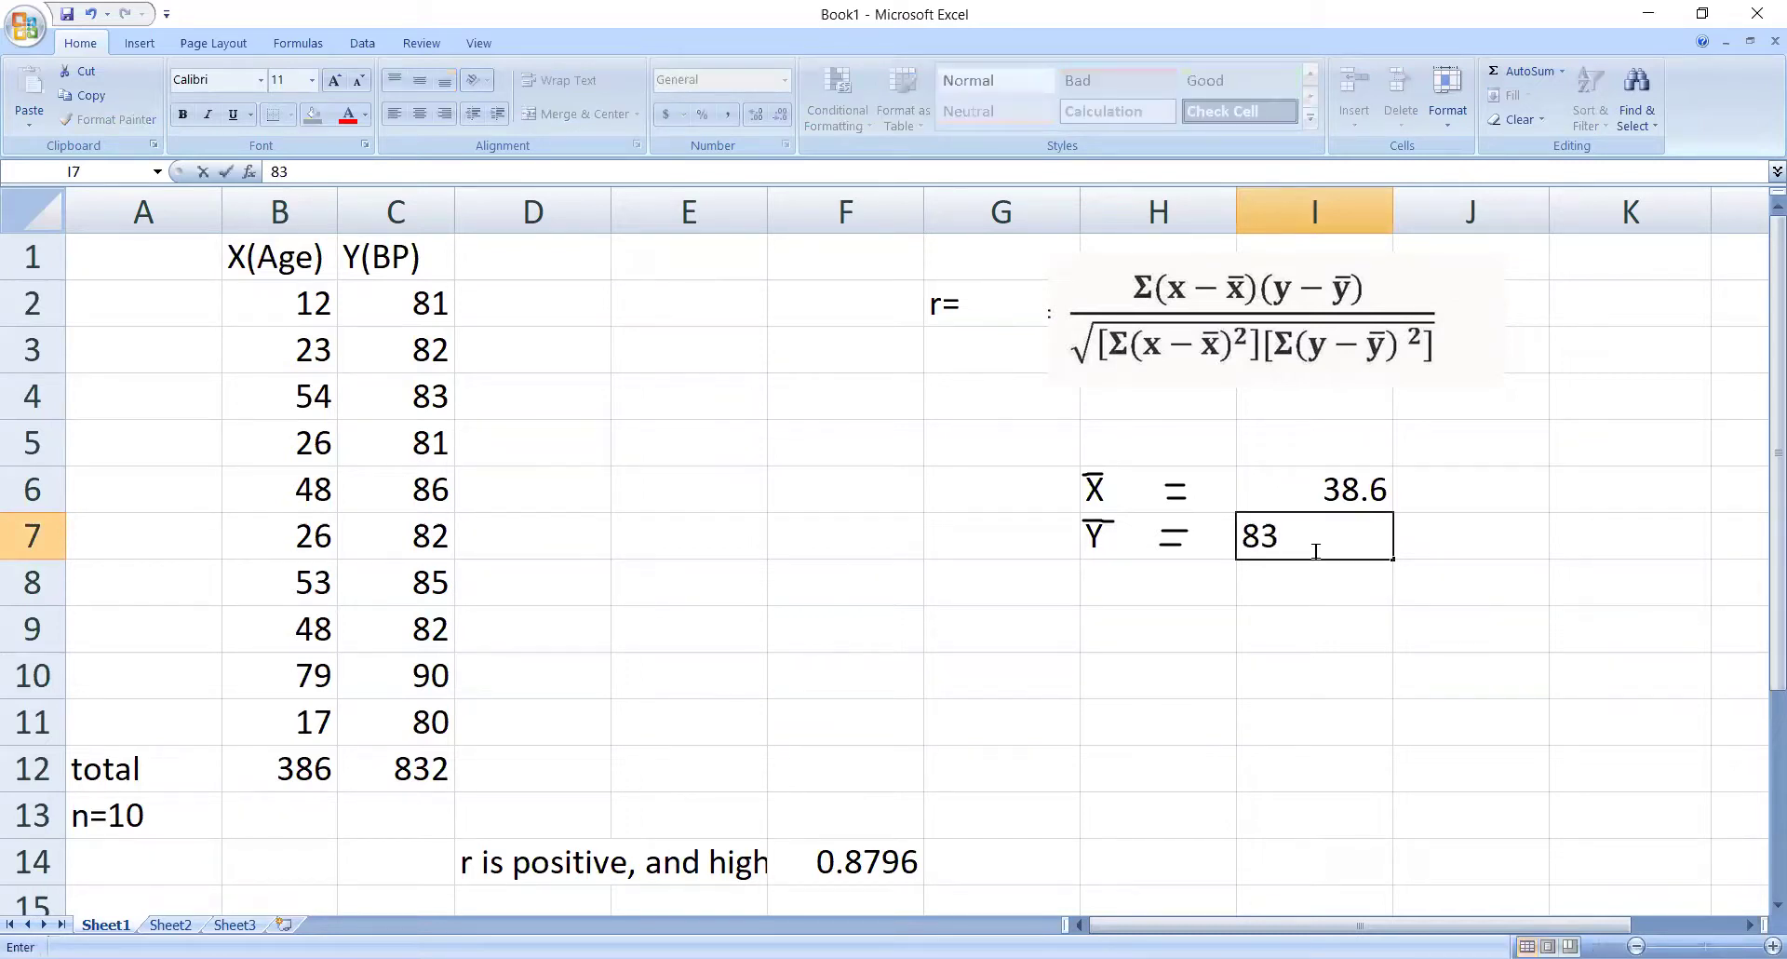
{"action": "type", "text": ".2"}
{"action": "key", "text": "Return"}
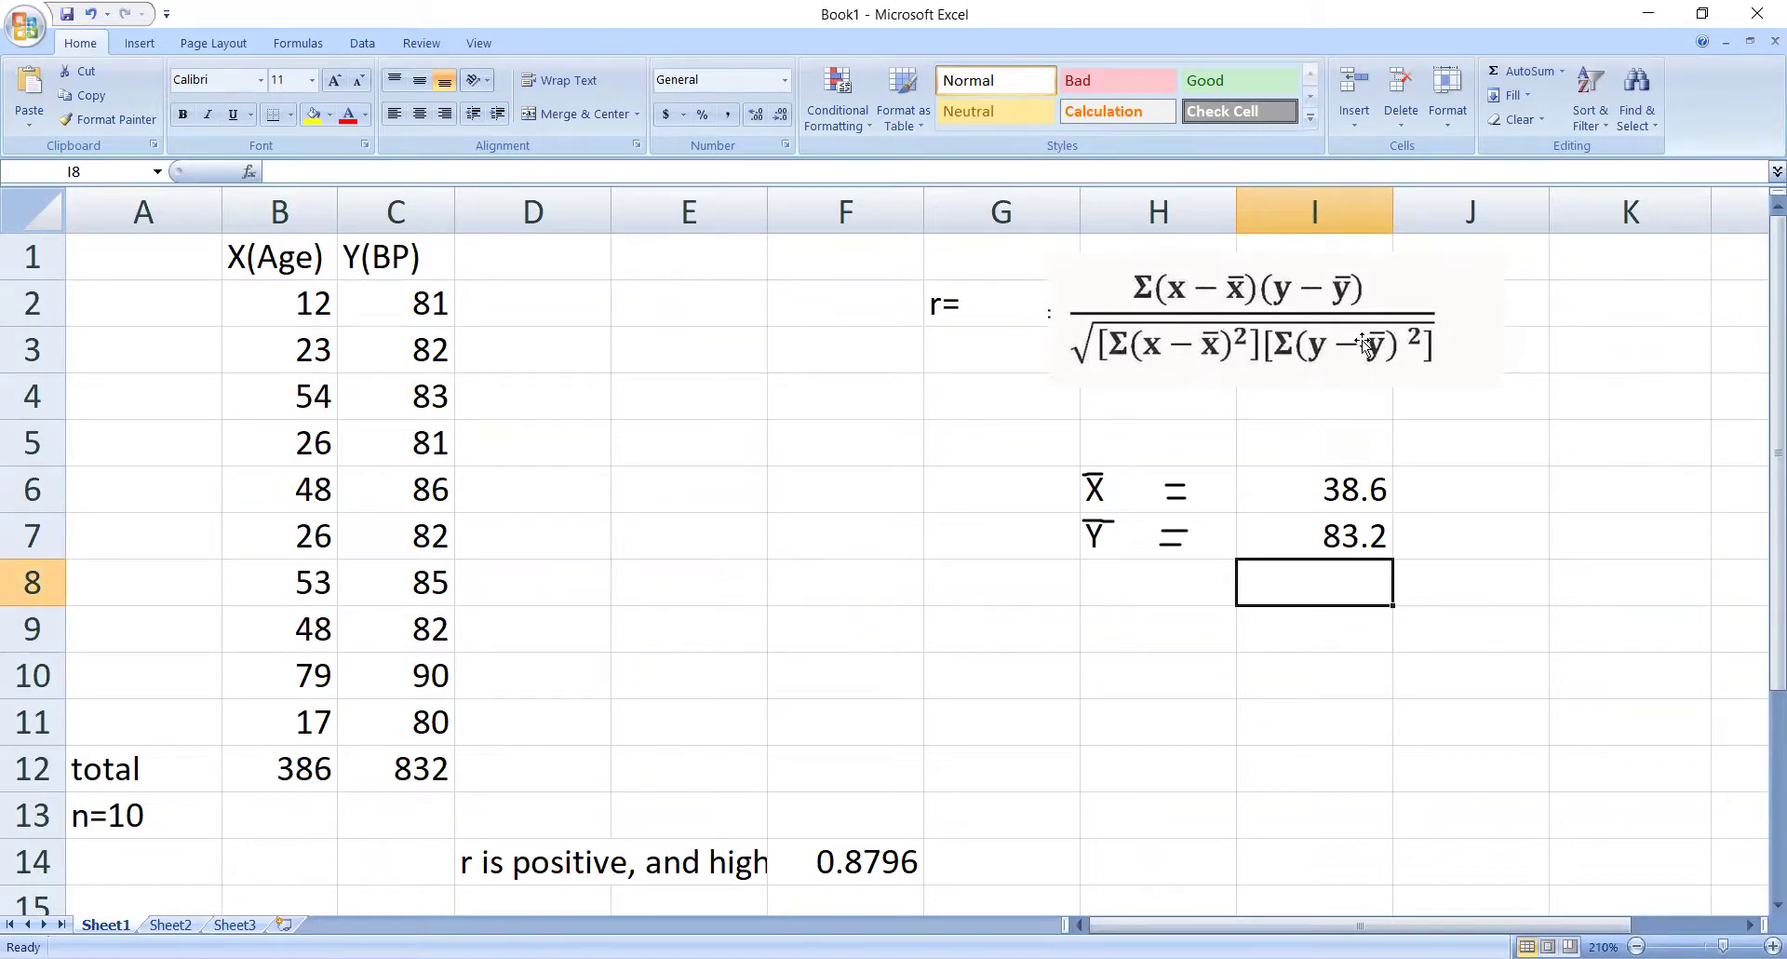
Narrow column A and realign the hand-drawn mean bars over X and Y in H6:H7, erasing the misplaced ones.
{"action": "left_click_drag", "start_coordinate": [221, 224], "coordinate": [179, 223]}
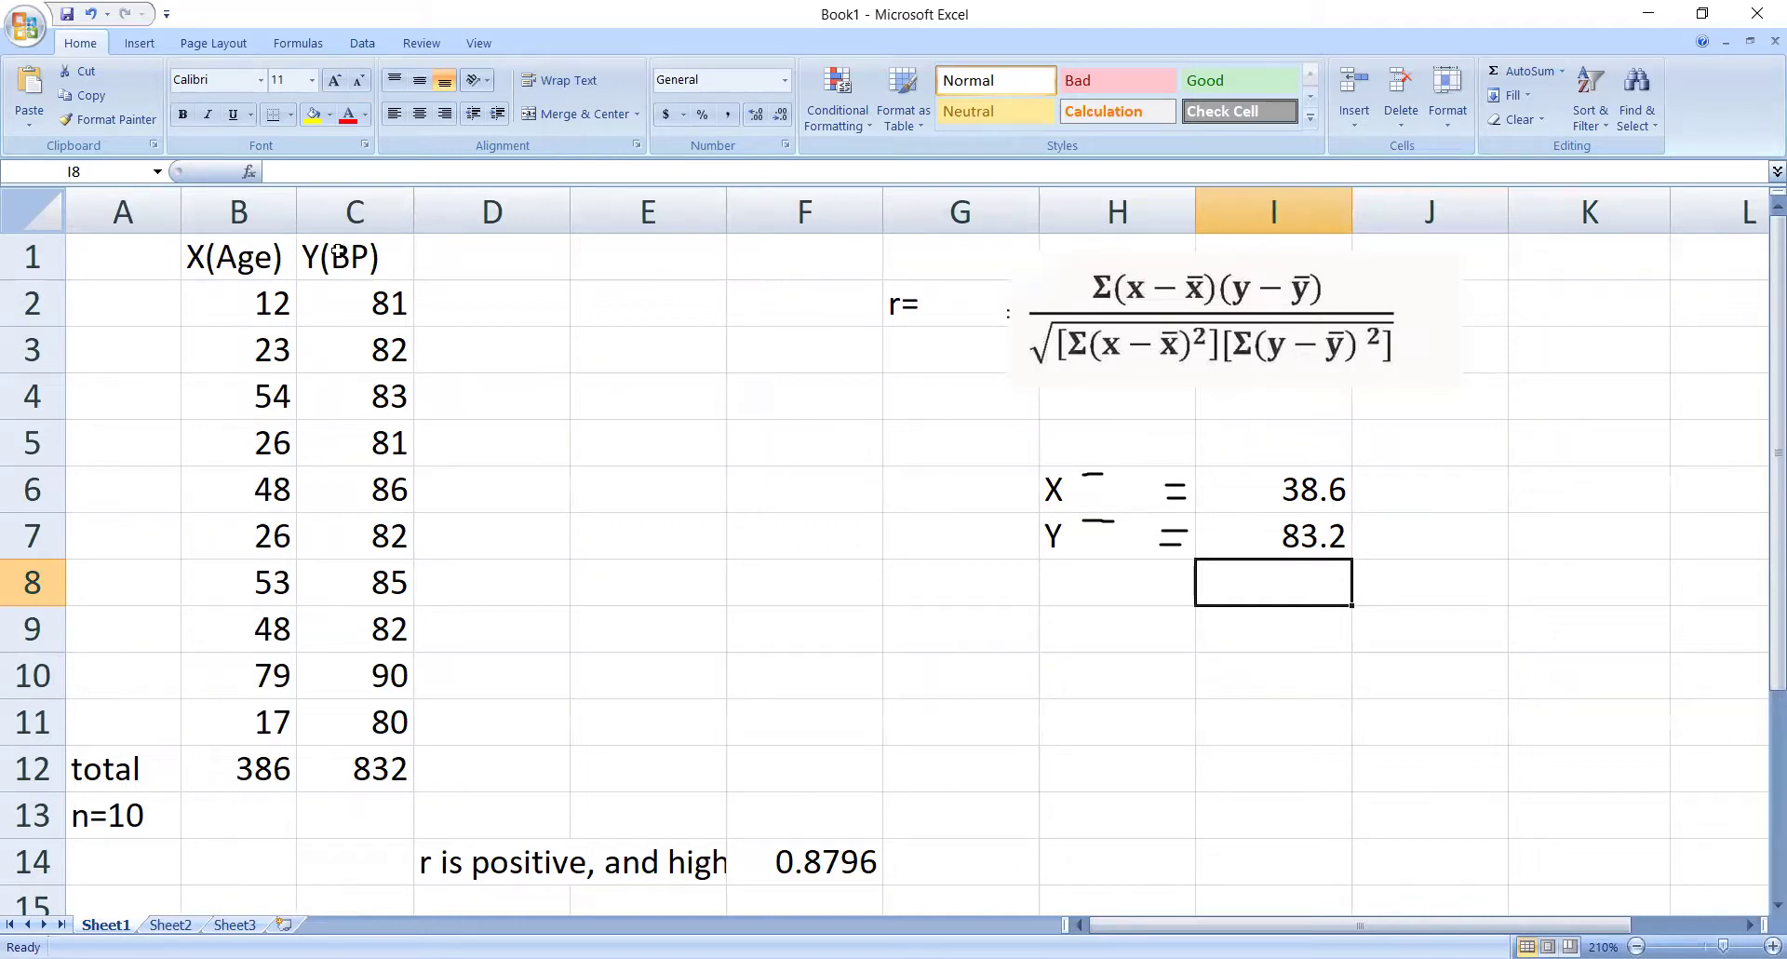
{"action": "left_click", "coordinate": [418, 241]}
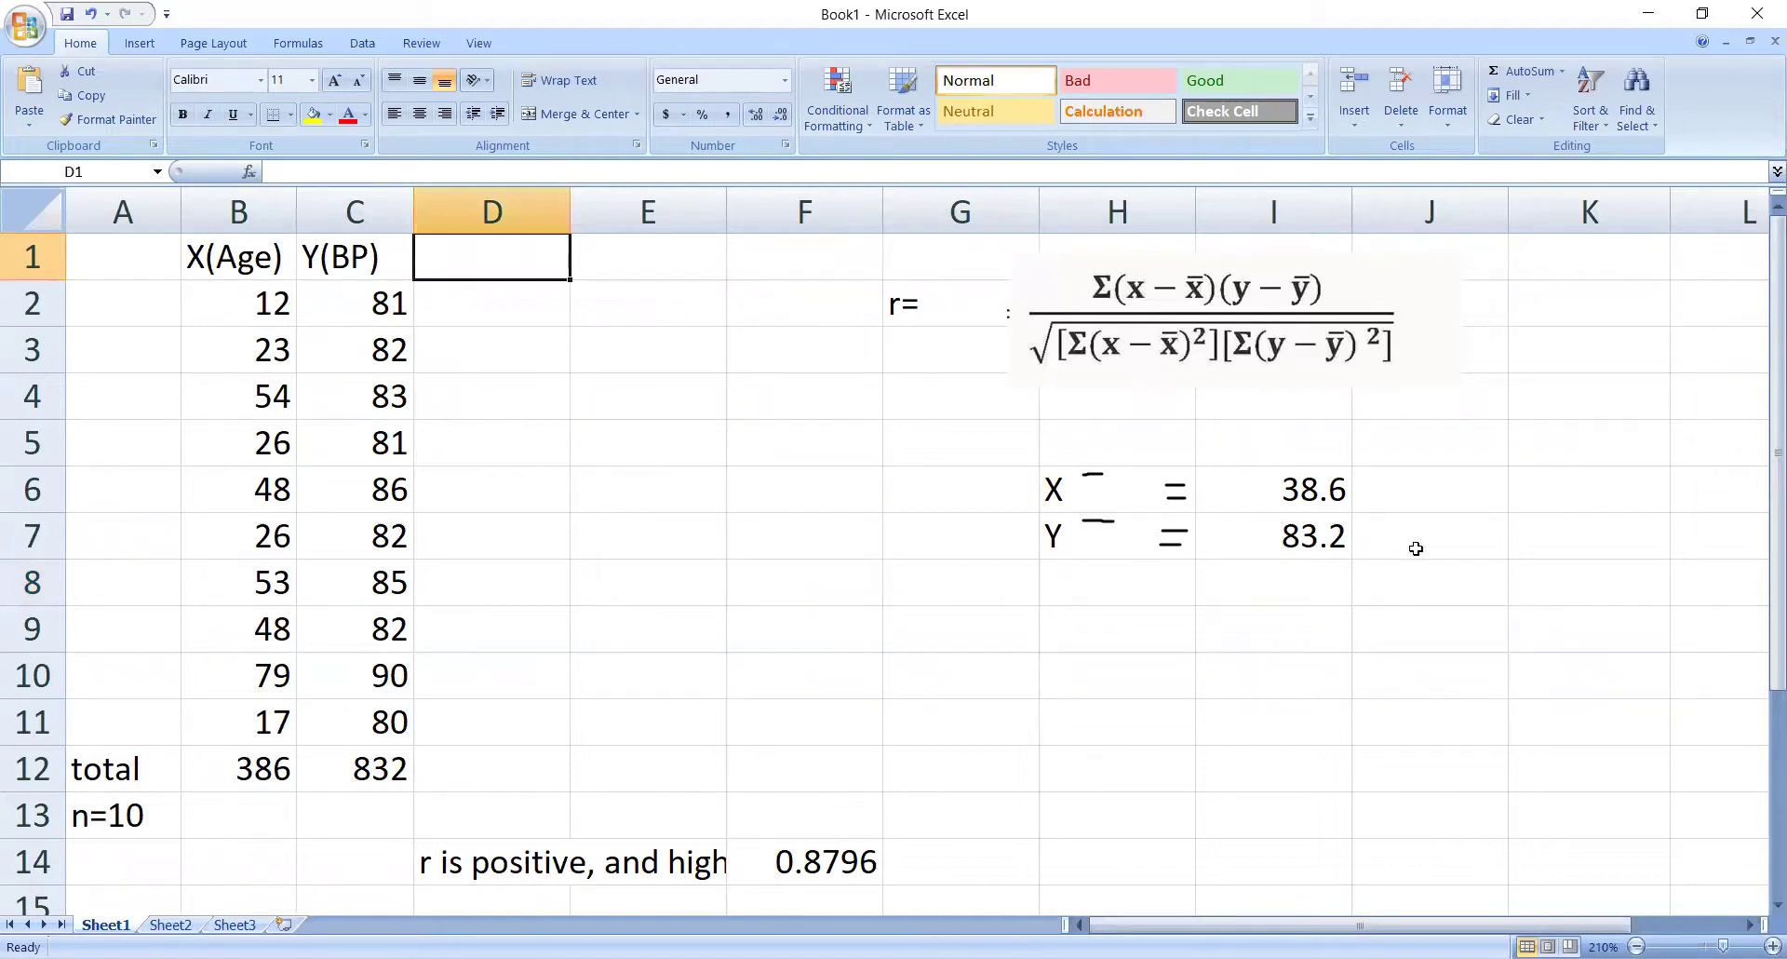
{"action": "left_click", "coordinate": [1436, 492]}
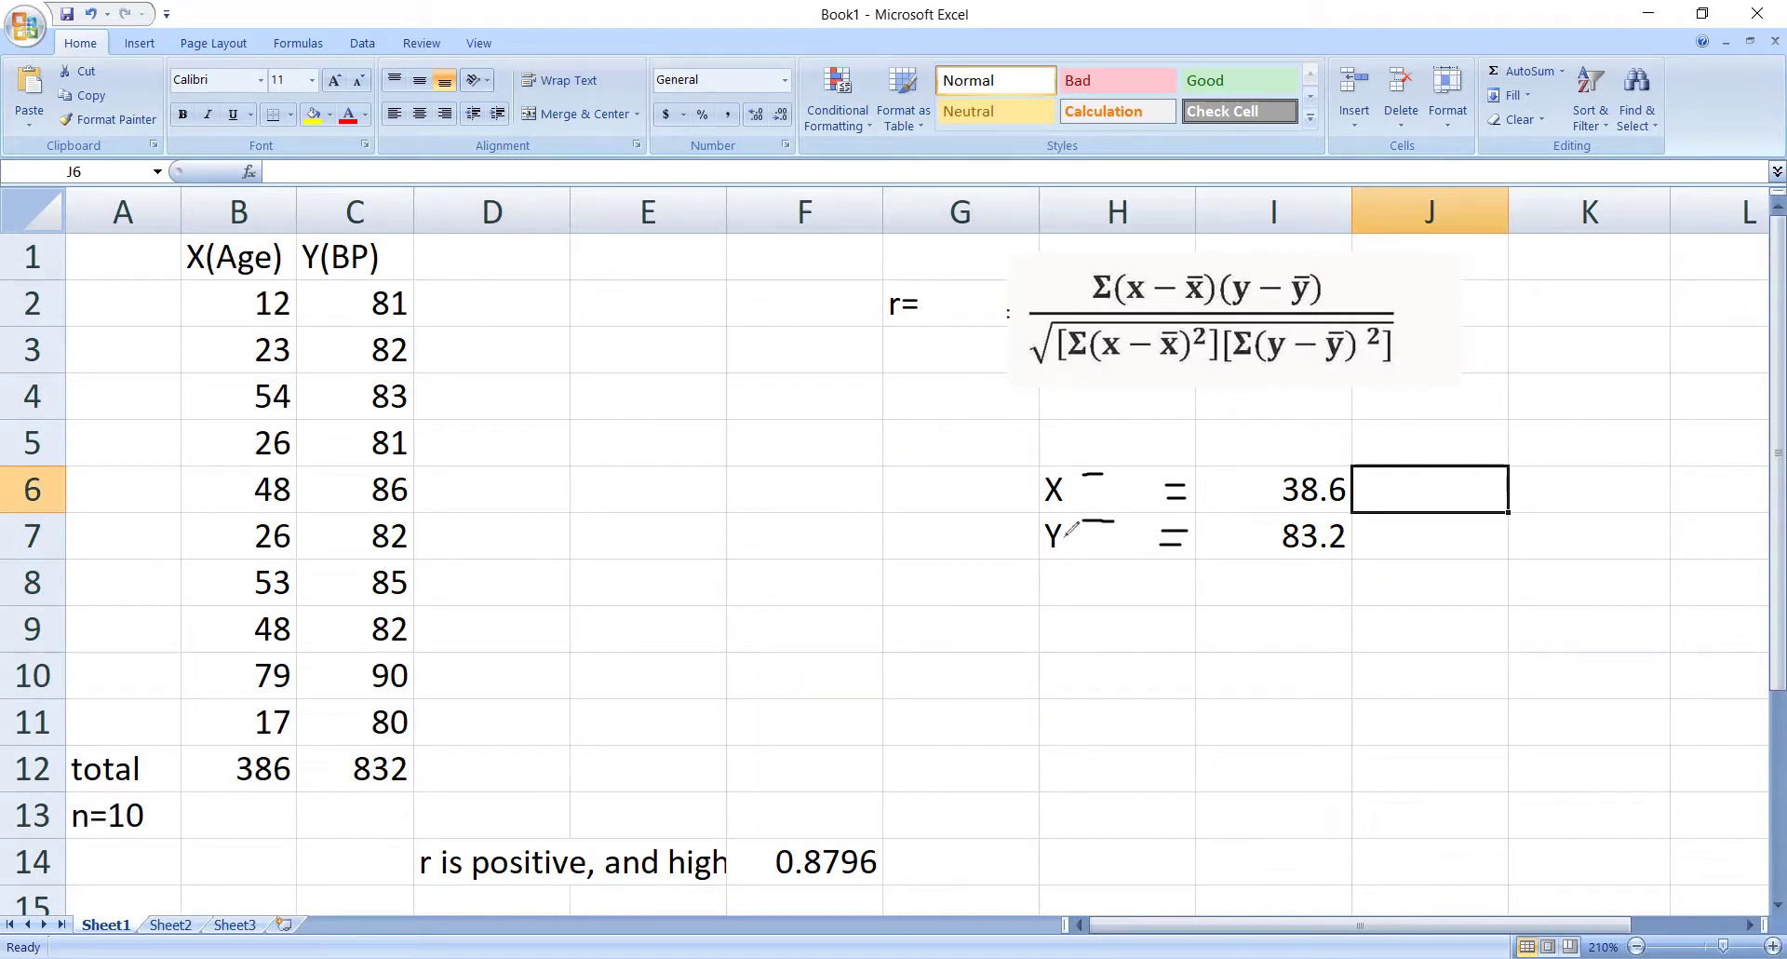
{"action": "mouse_move", "coordinate": [1040, 470]}
{"action": "left_mouse_down"}
{"action": "mouse_move", "coordinate": [1070, 468]}
{"action": "mouse_move", "coordinate": [1062, 517]}
{"action": "left_mouse_up"}
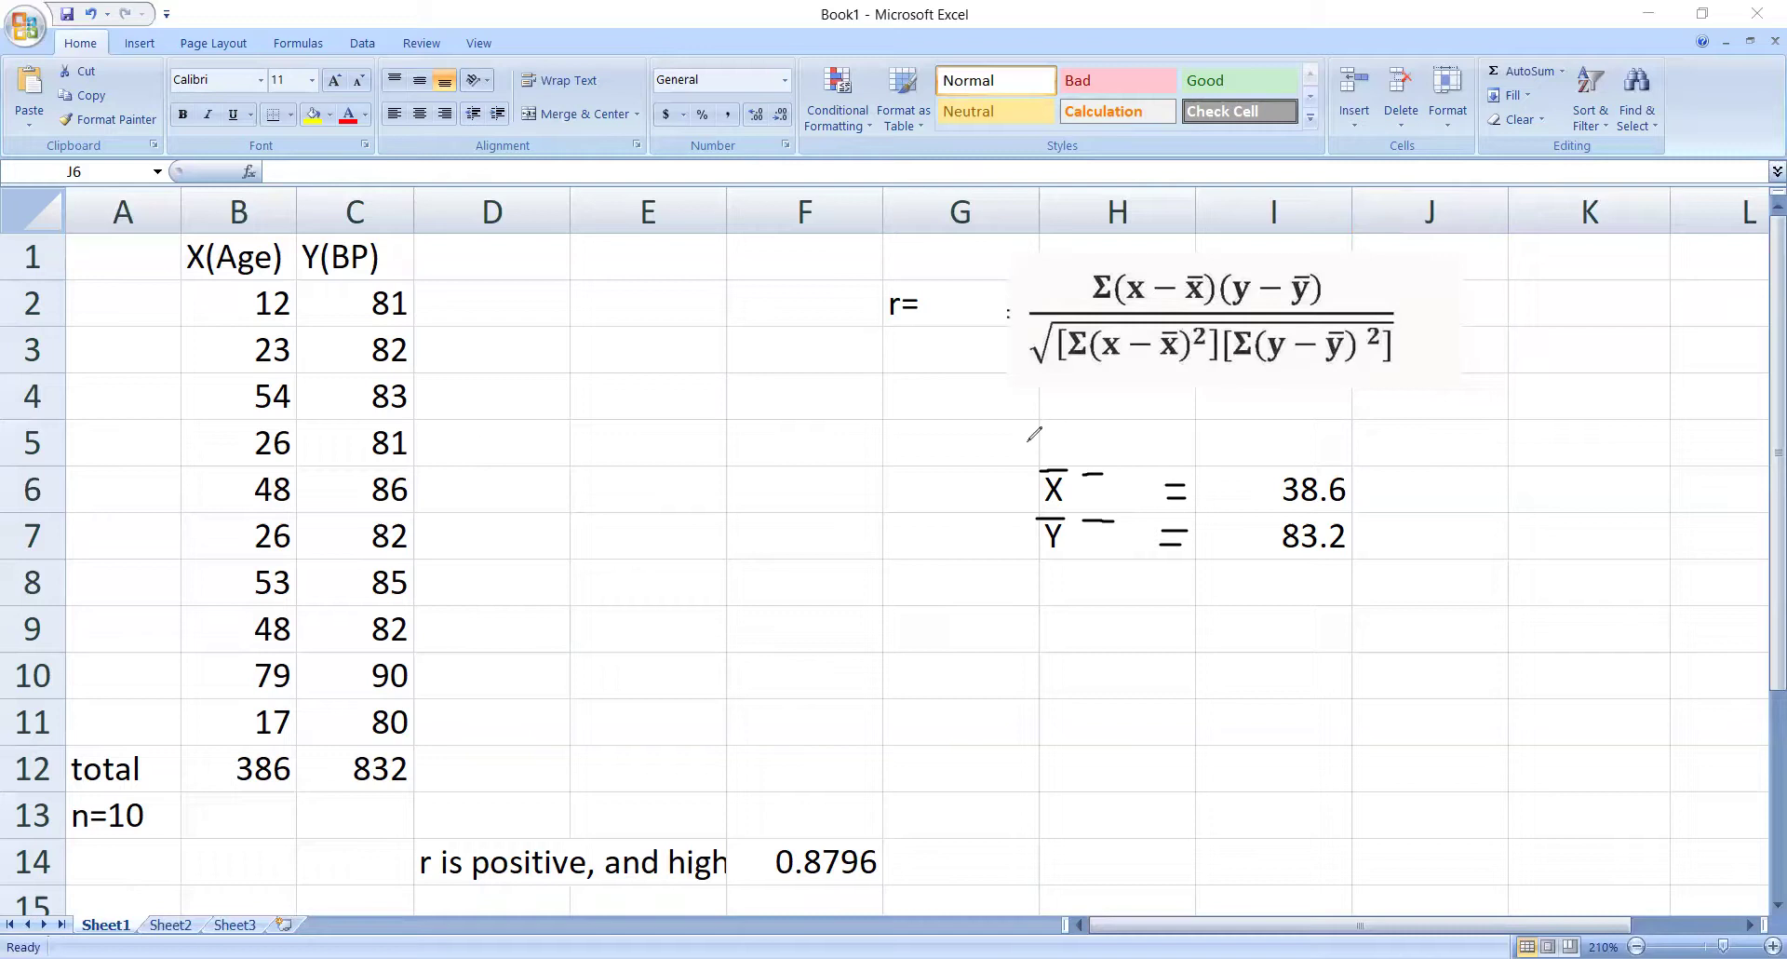
{"action": "left_click", "coordinate": [1095, 473]}
{"action": "left_click", "coordinate": [1101, 517]}
Circle n=10 in A13 and handwrite the mean formulas Σx/n and Σy/n beside the means in columns J and K.
{"action": "mouse_move", "coordinate": [150, 785]}
{"action": "left_mouse_down"}
{"action": "mouse_move", "coordinate": [67, 833]}
{"action": "mouse_move", "coordinate": [154, 828]}
{"action": "mouse_move", "coordinate": [173, 797]}
{"action": "left_mouse_up"}
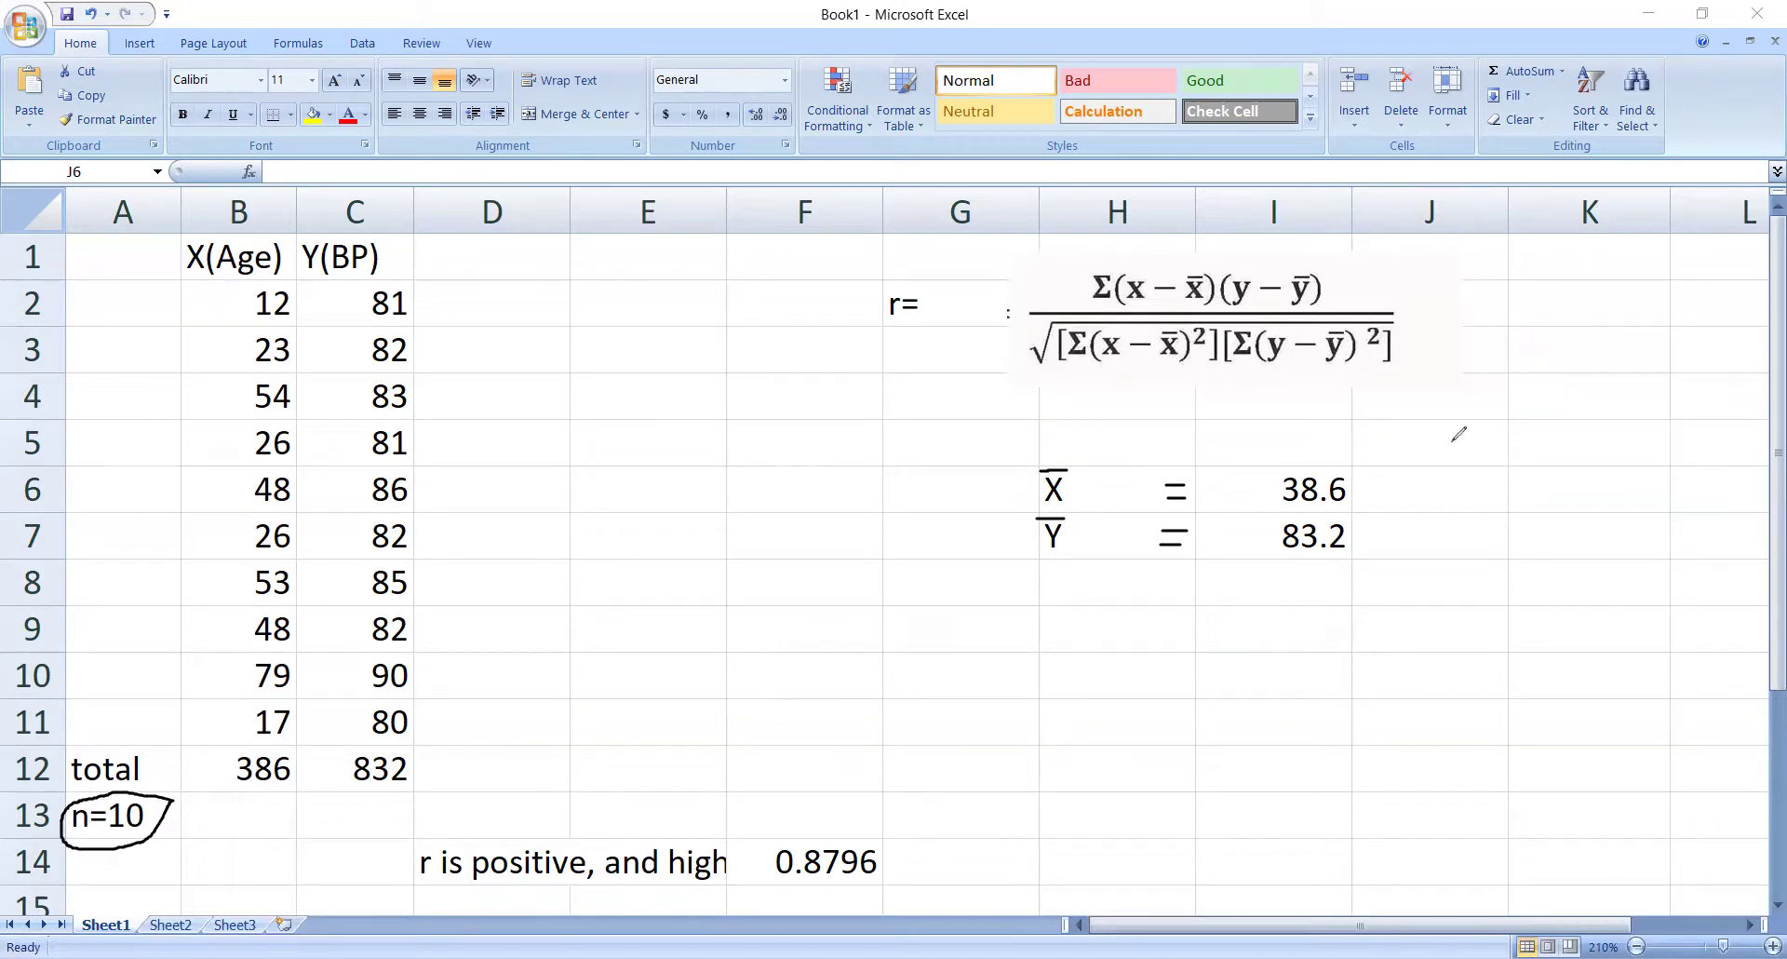
{"action": "mouse_move", "coordinate": [1449, 465]}
{"action": "left_mouse_down"}
{"action": "mouse_move", "coordinate": [1420, 469]}
{"action": "mouse_move", "coordinate": [1416, 511]}
{"action": "mouse_move", "coordinate": [1448, 508]}
{"action": "mouse_move", "coordinate": [1457, 476]}
{"action": "mouse_move", "coordinate": [1483, 503]}
{"action": "mouse_move", "coordinate": [1445, 542]}
{"action": "mouse_move", "coordinate": [1466, 559]}
{"action": "left_mouse_up"}
{"action": "mouse_move", "coordinate": [1590, 456]}
{"action": "left_mouse_down"}
{"action": "mouse_move", "coordinate": [1580, 483]}
{"action": "mouse_move", "coordinate": [1602, 504]}
{"action": "mouse_move", "coordinate": [1625, 480]}
{"action": "mouse_move", "coordinate": [1640, 503]}
{"action": "mouse_move", "coordinate": [1613, 554]}
{"action": "mouse_move", "coordinate": [1630, 556]}
{"action": "left_mouse_up"}
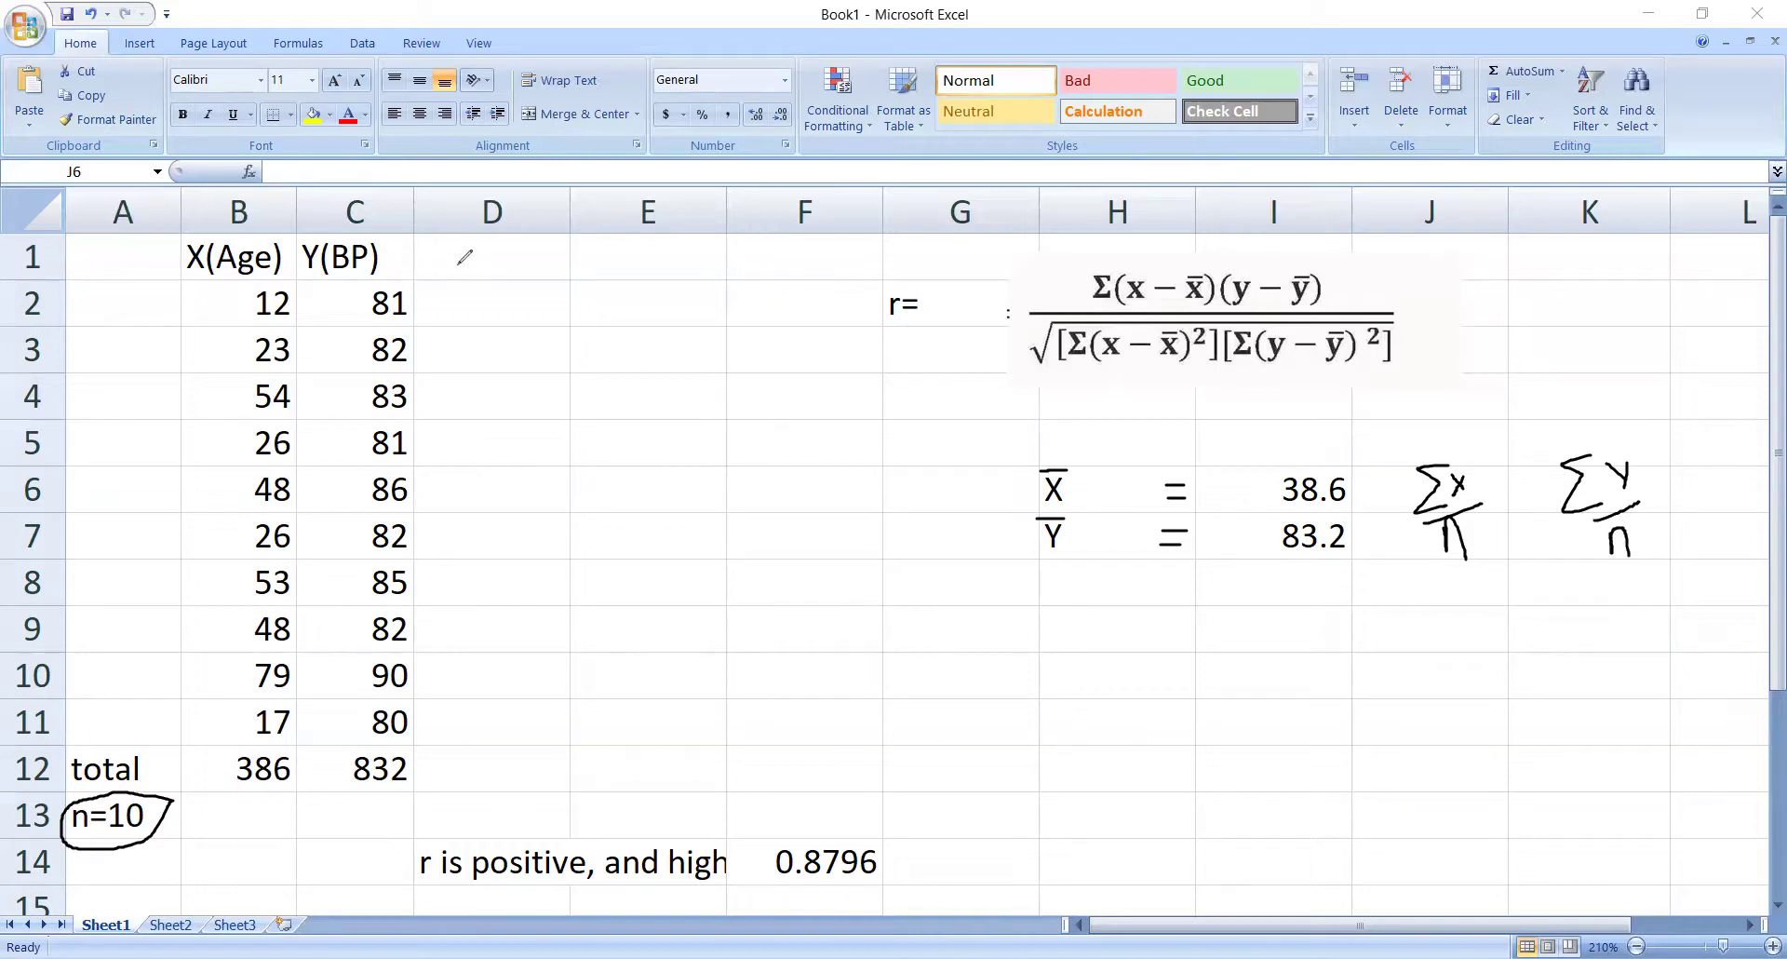
Handwrite the column header x − x̄ over D1 and select D2.
{"action": "mouse_move", "coordinate": [446, 247]}
{"action": "left_mouse_down"}
{"action": "mouse_move", "coordinate": [454, 267]}
{"action": "mouse_move", "coordinate": [528, 264]}
{"action": "mouse_move", "coordinate": [513, 271]}
{"action": "mouse_move", "coordinate": [533, 235]}
{"action": "left_mouse_up"}
{"action": "key", "text": "Escape"}
{"action": "left_click", "coordinate": [483, 306]}
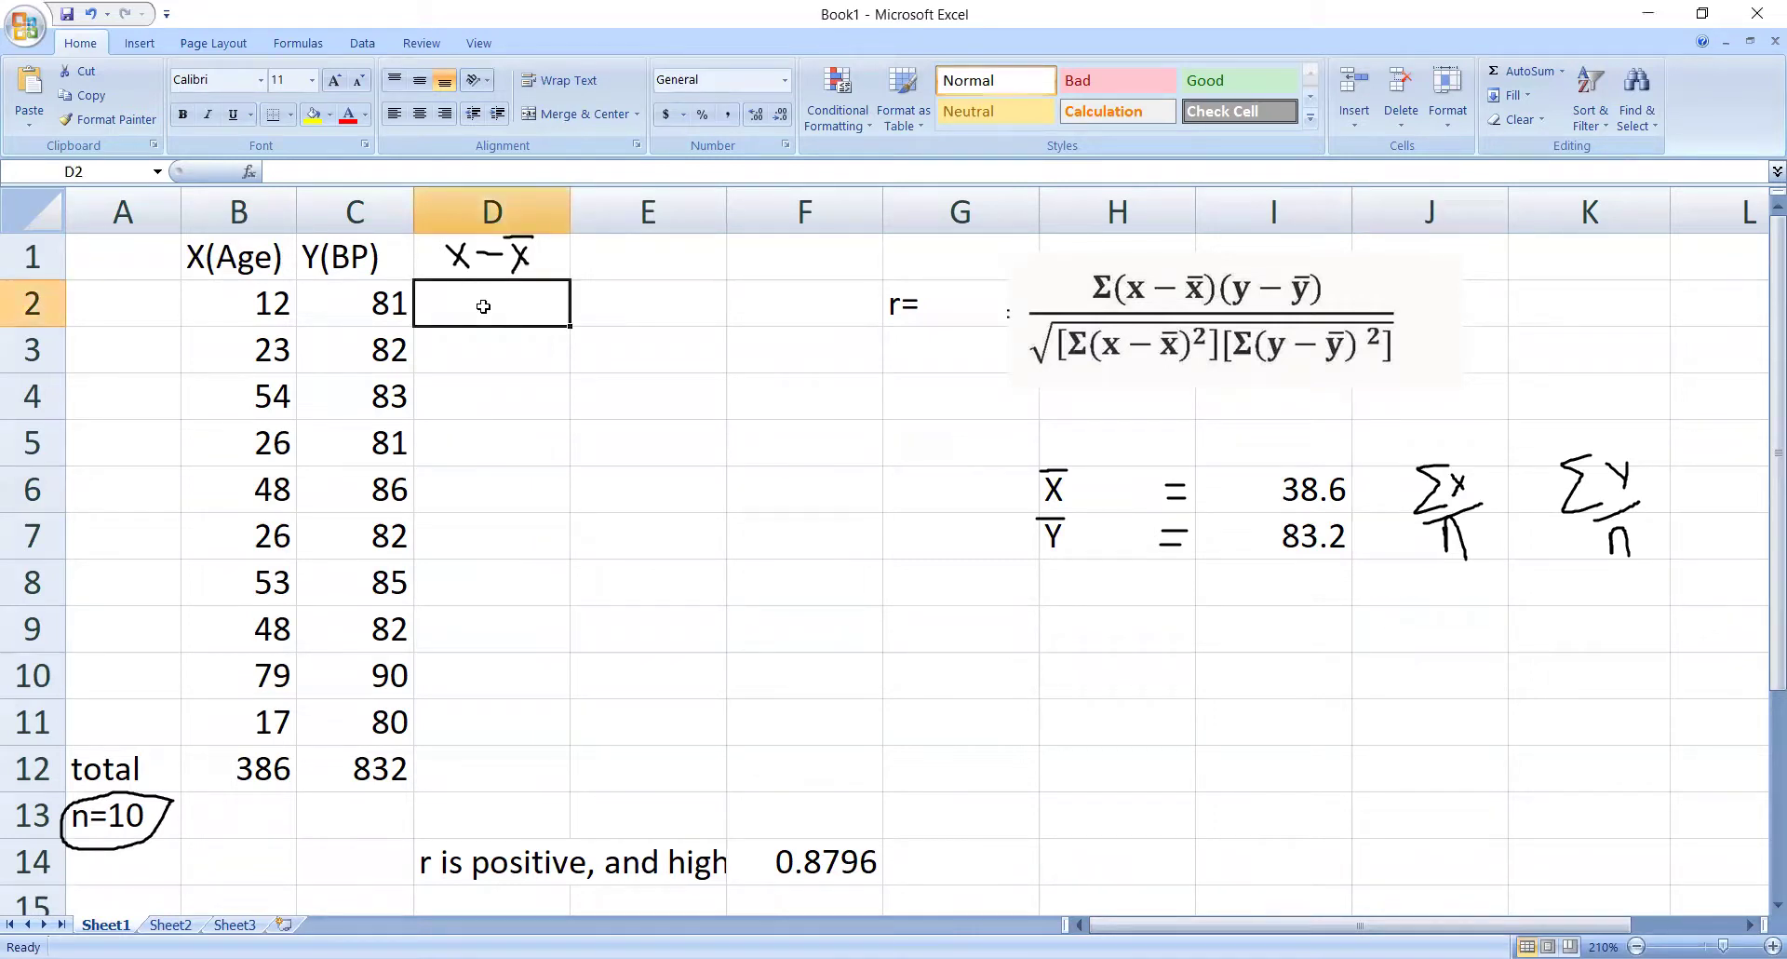
{"action": "type", "text": "12-38.6"}
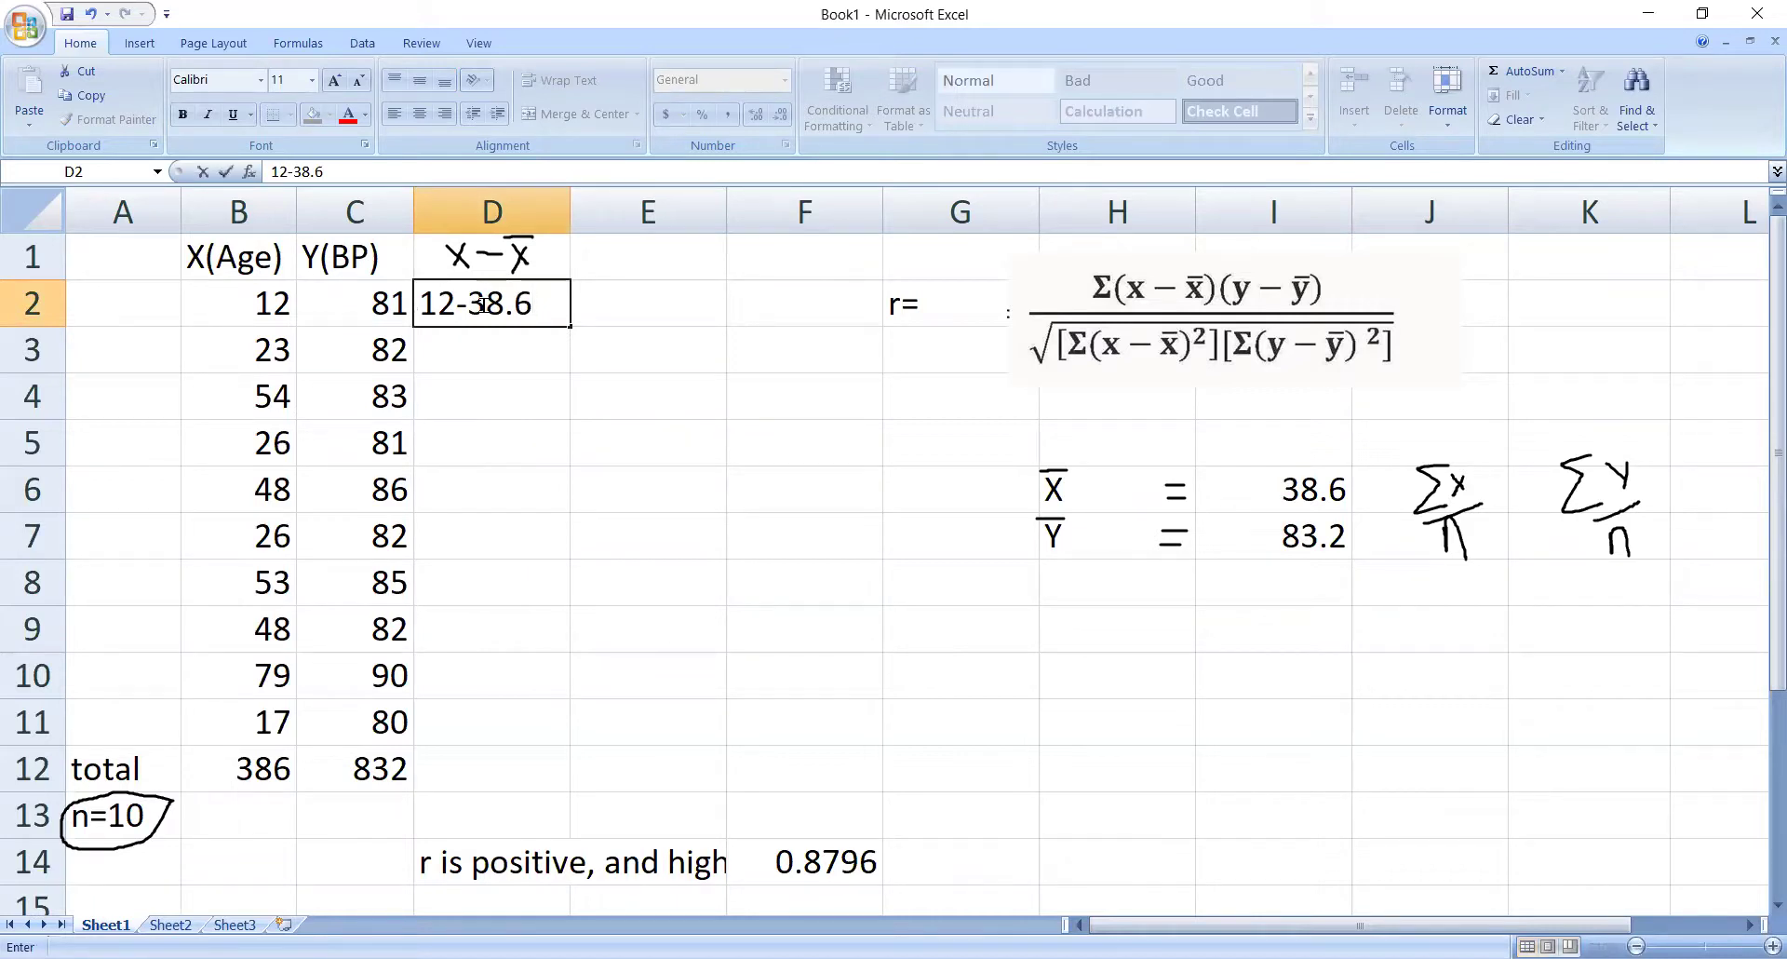
{"action": "key", "text": "BackSpace"}
{"action": "key", "text": "BackSpace"}
{"action": "key", "text": "BackSpace"}
{"action": "key", "text": "BackSpace"}
{"action": "key", "text": "BackSpace"}
{"action": "key", "text": "BackSpace"}
{"action": "key", "text": "BackSpace"}
Enter the formula =B2-38.6 in D2 and fill it down to D11.
{"action": "type", "text": "="}
{"action": "key", "text": "Left"}
{"action": "key", "text": "Left"}
{"action": "type", "text": "-"}
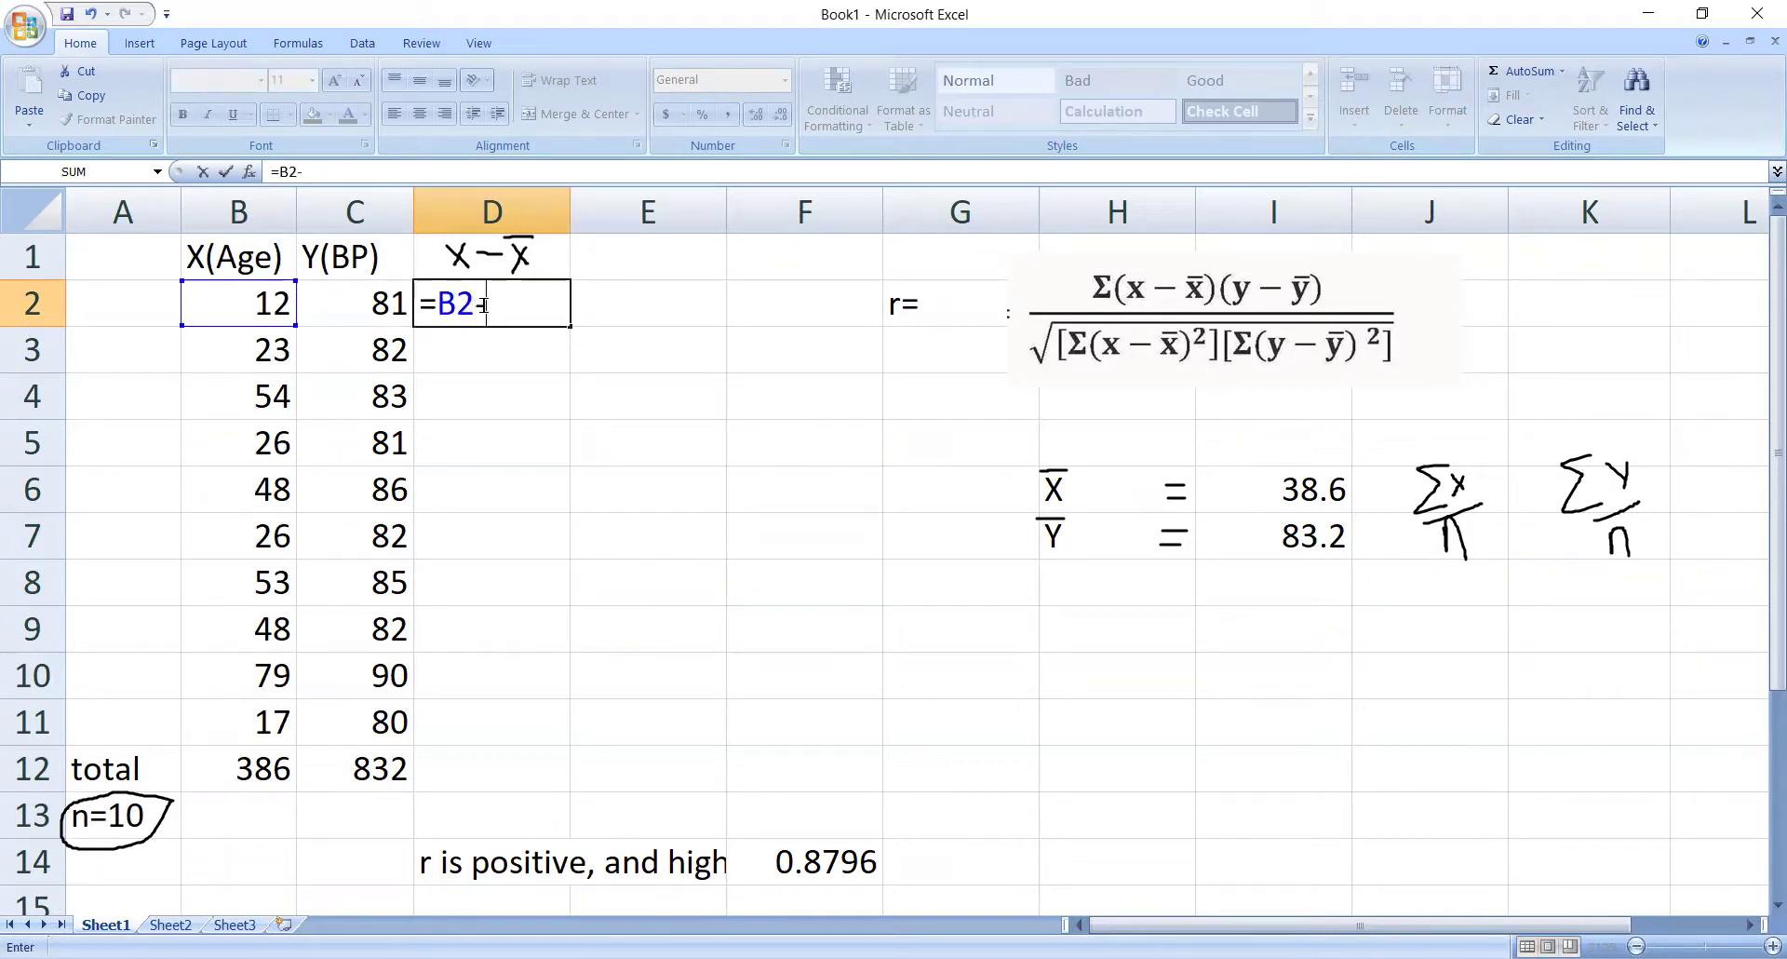
{"action": "type", "text": "38.6"}
{"action": "key", "text": "Return"}
{"action": "left_click", "coordinate": [500, 303]}
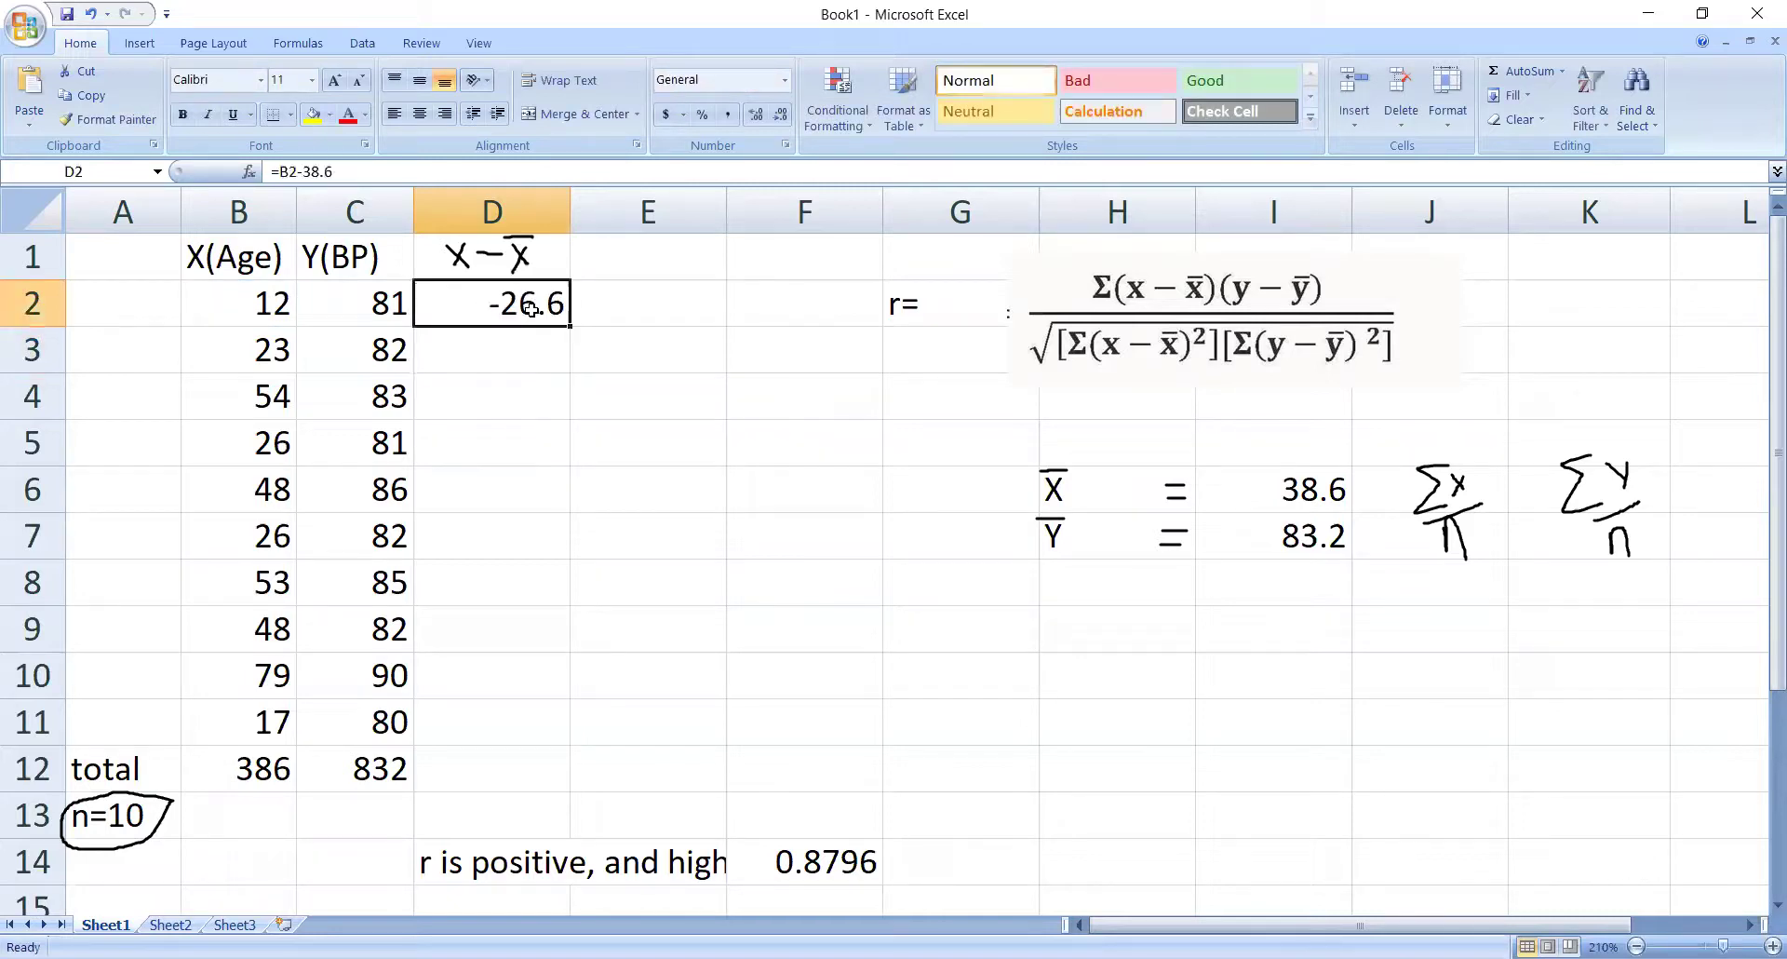
{"action": "left_click_drag", "start_coordinate": [569, 323], "coordinate": [571, 743]}
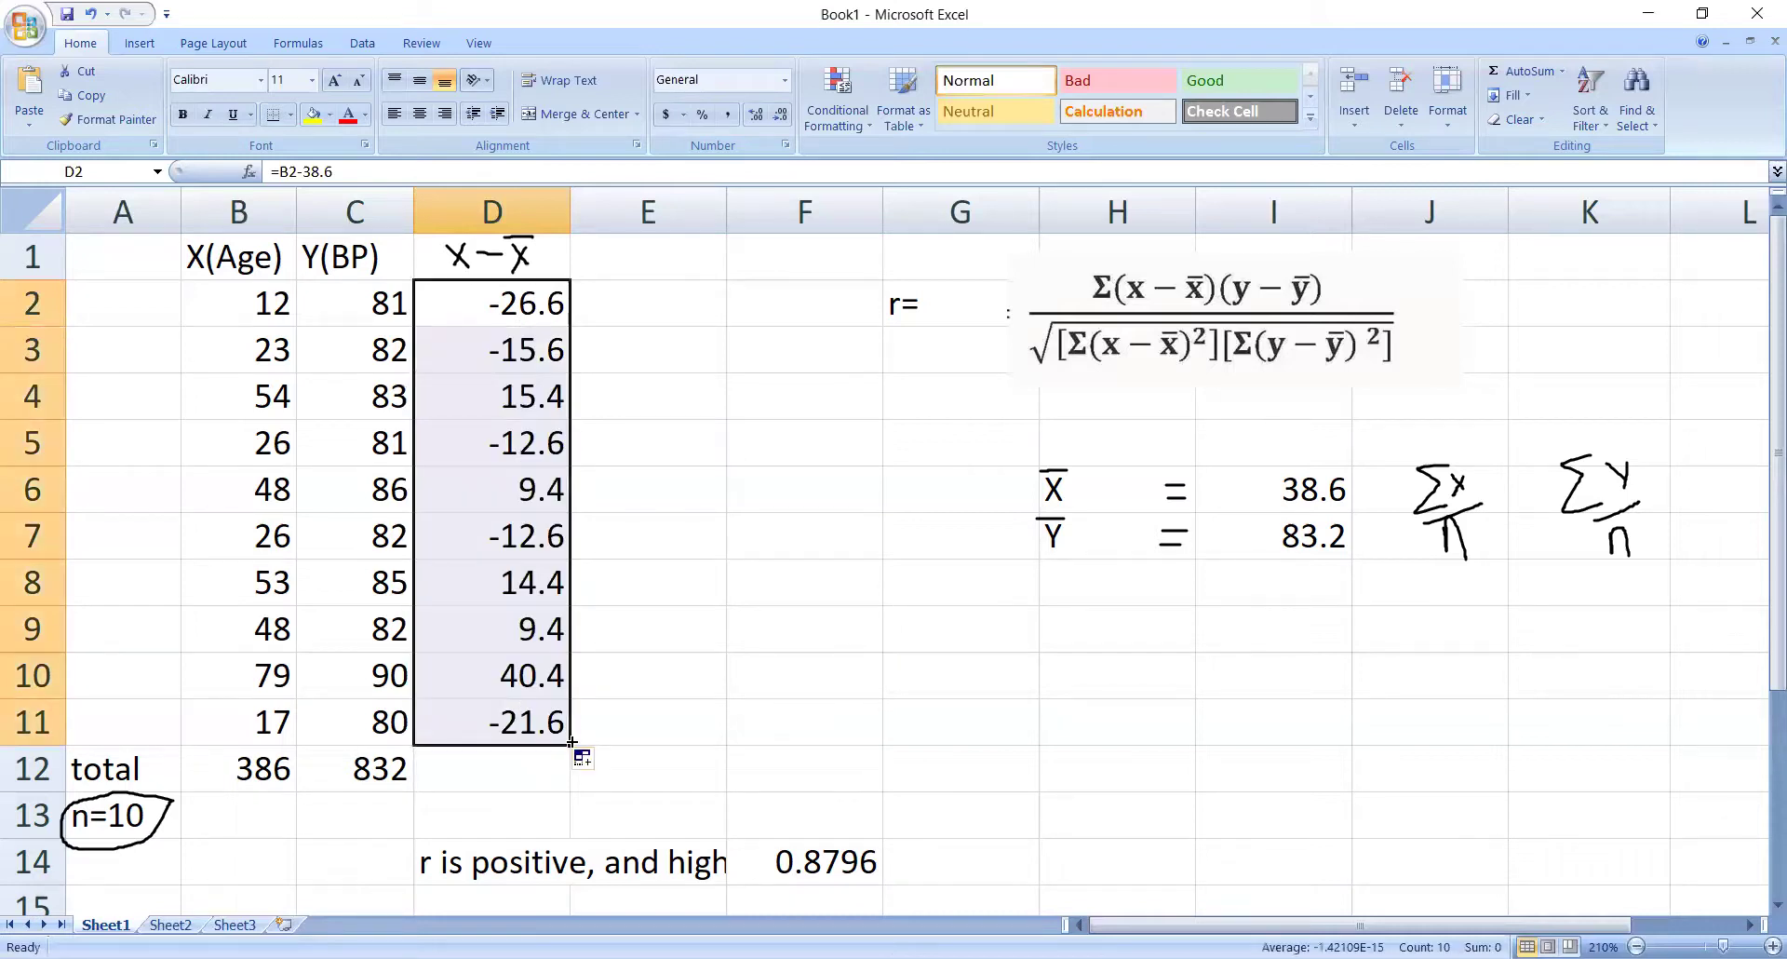
Extend the column total formula from C12 across to D12 and E12.
{"action": "left_click", "coordinate": [549, 780]}
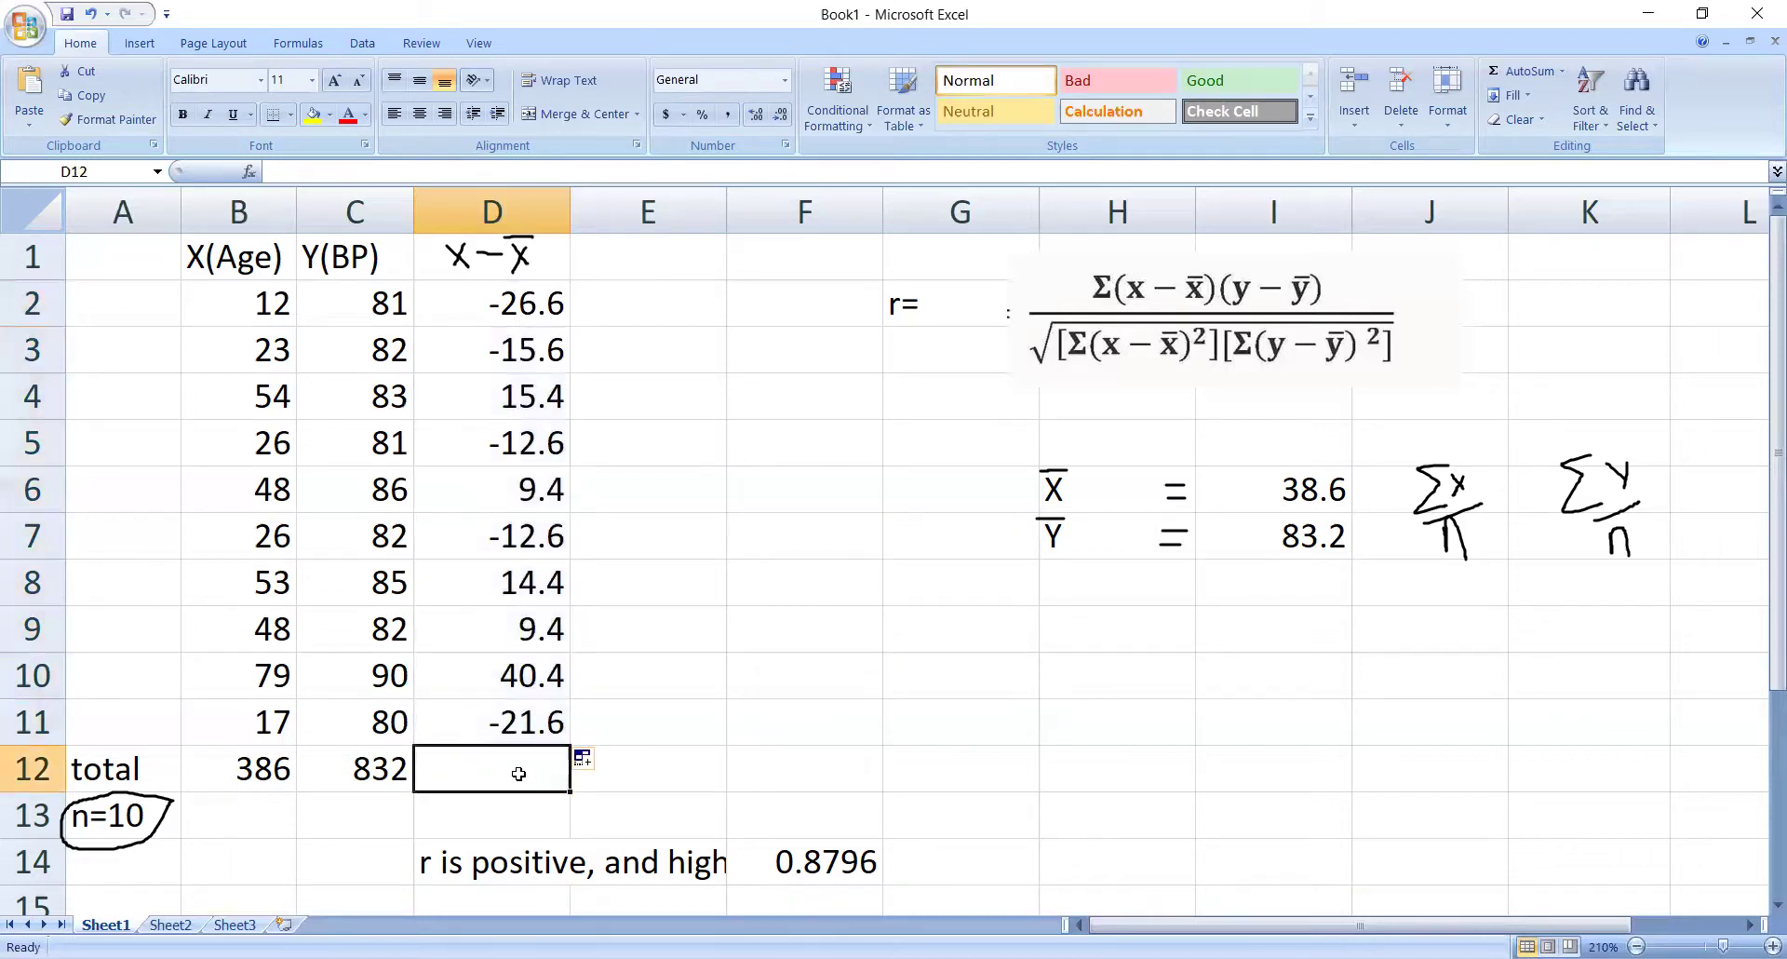
{"action": "left_click", "coordinate": [392, 774]}
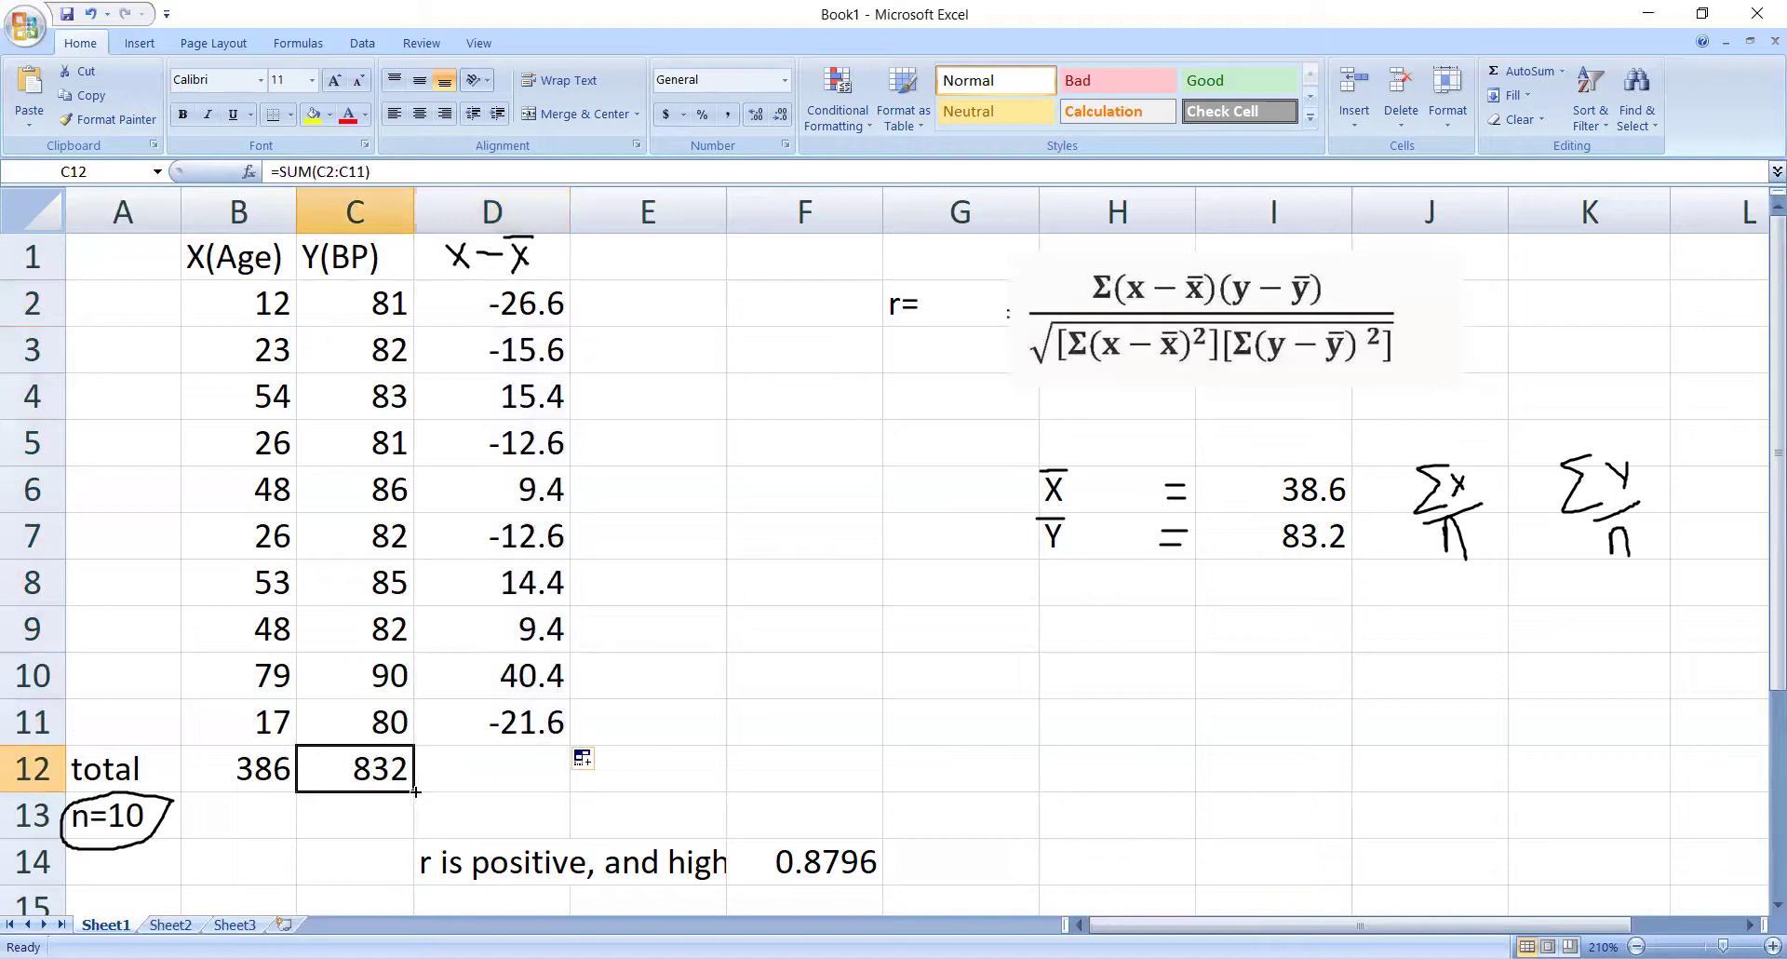
{"action": "left_click_drag", "start_coordinate": [415, 791], "coordinate": [694, 793]}
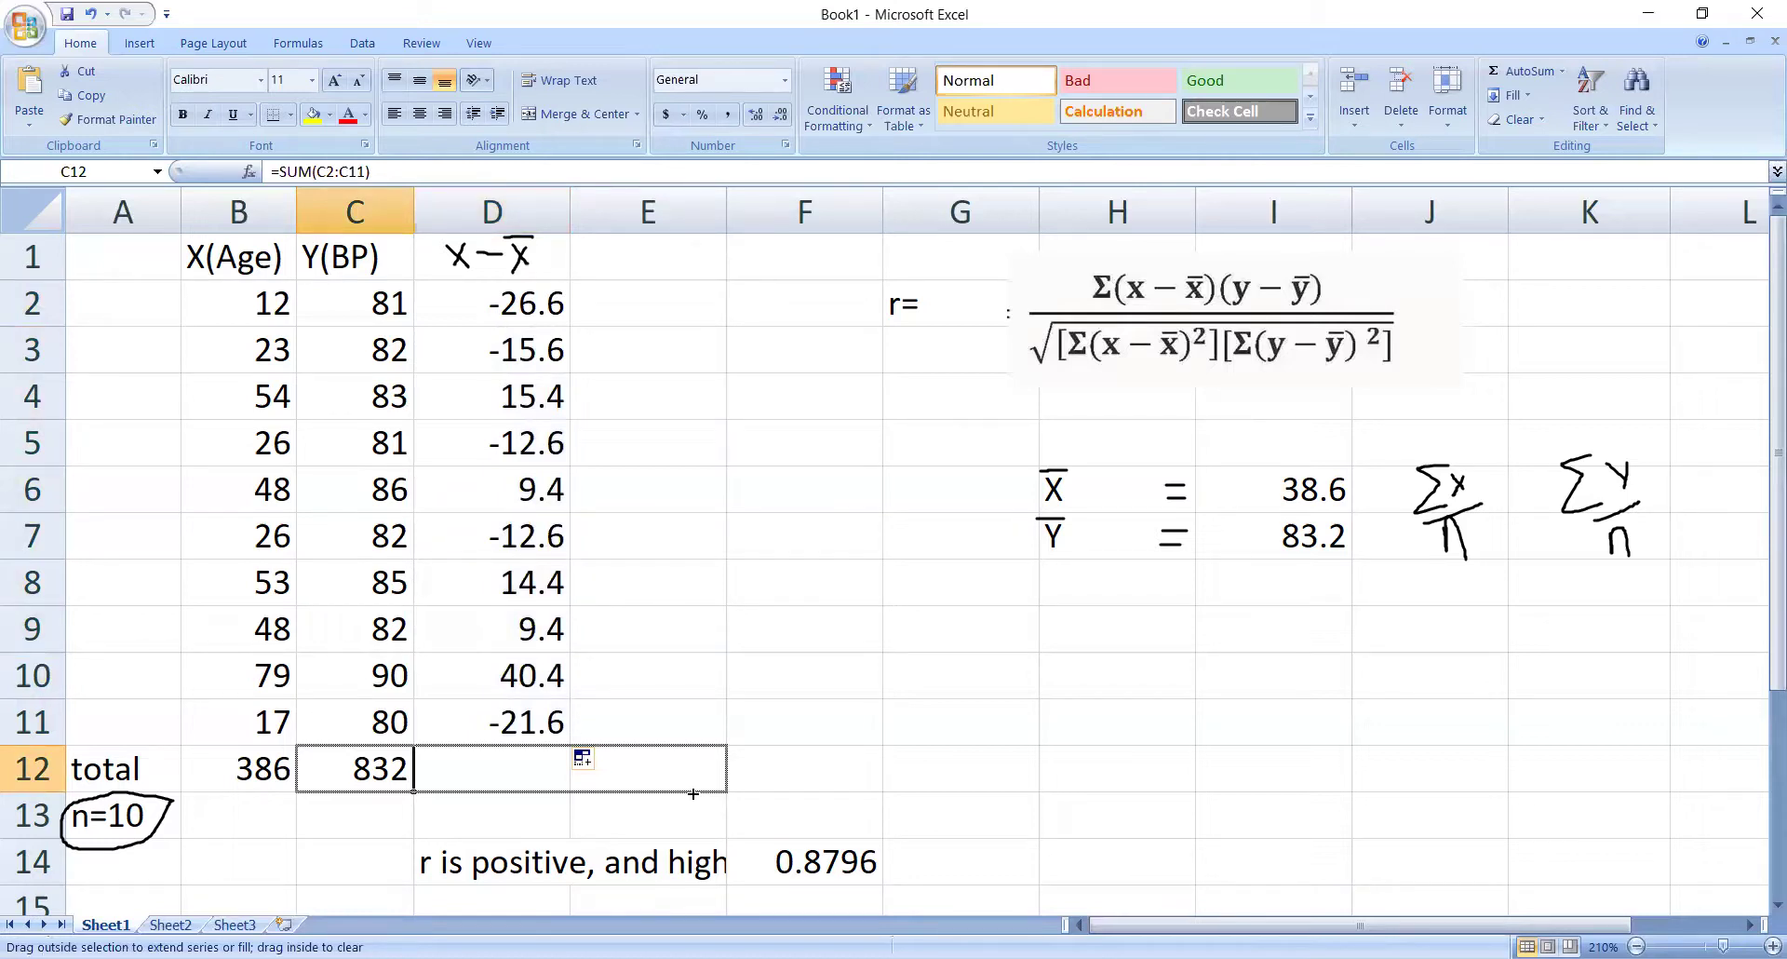
{"action": "left_click_drag", "start_coordinate": [693, 793], "coordinate": [694, 796]}
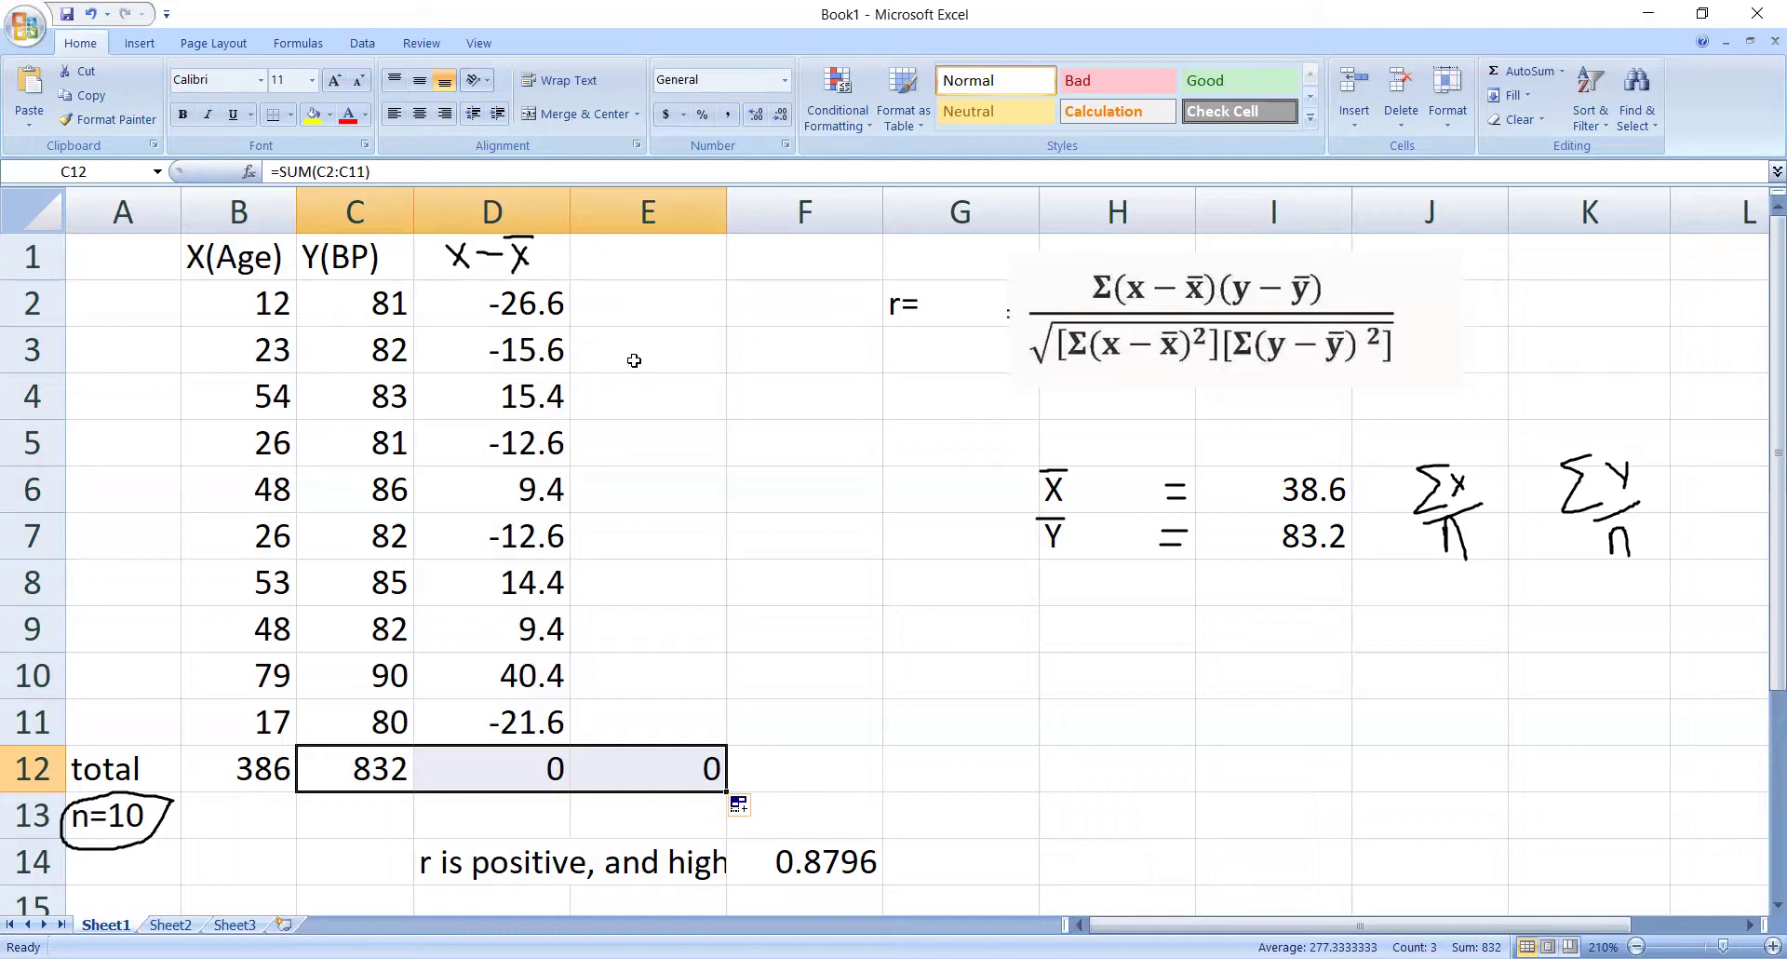
Handwrite the column header Y − Ȳ over E1 and select E2.
{"action": "left_click", "coordinate": [649, 265]}
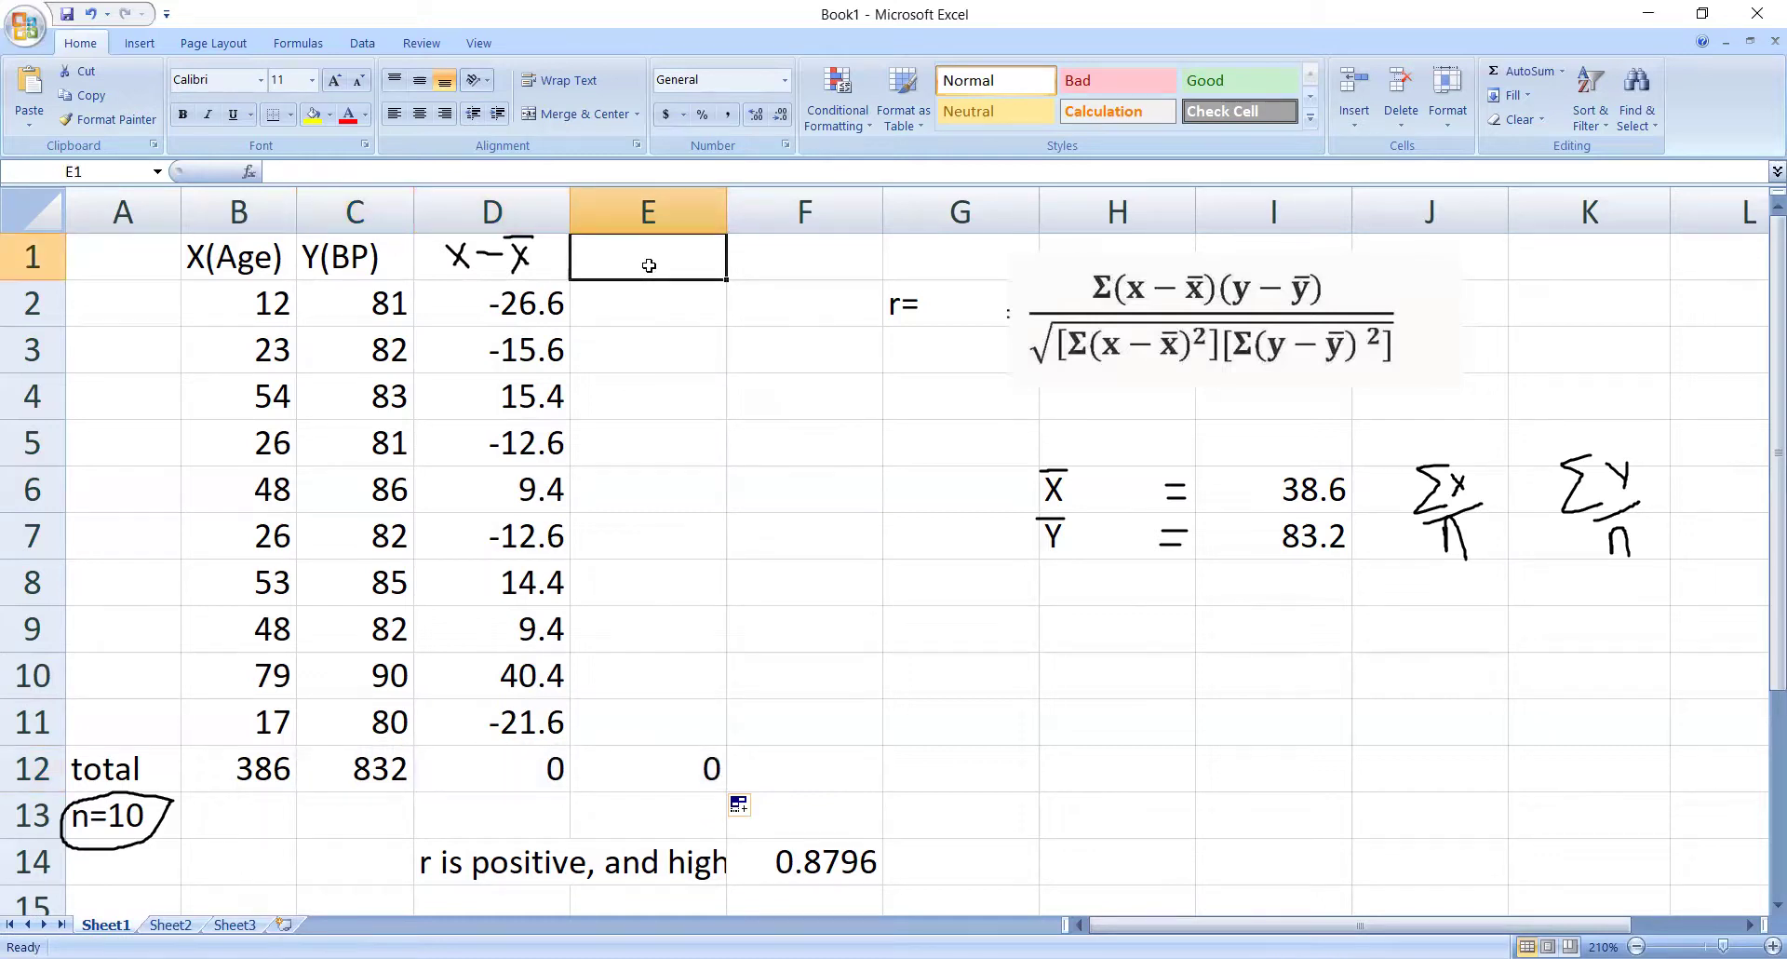
{"action": "mouse_move", "coordinate": [600, 242]}
{"action": "left_mouse_down"}
{"action": "mouse_move", "coordinate": [616, 280]}
{"action": "mouse_move", "coordinate": [654, 265]}
{"action": "mouse_move", "coordinate": [677, 281]}
{"action": "mouse_move", "coordinate": [698, 237]}
{"action": "left_mouse_up"}
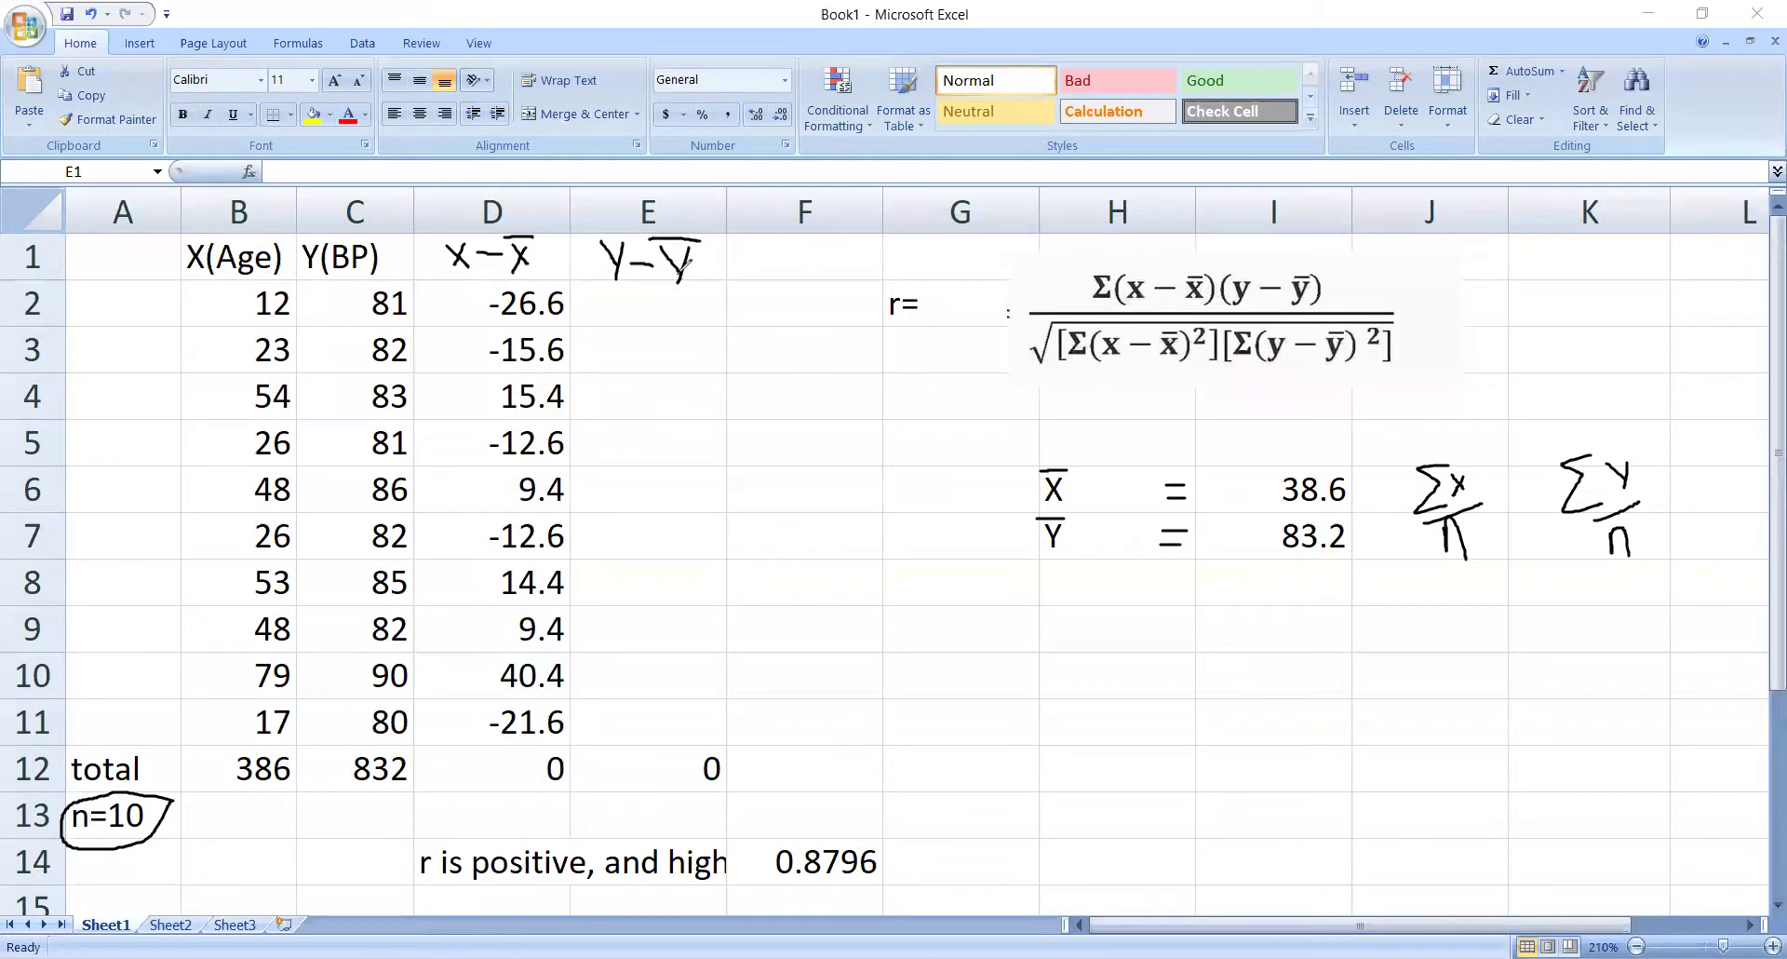
{"action": "left_click", "coordinate": [632, 301]}
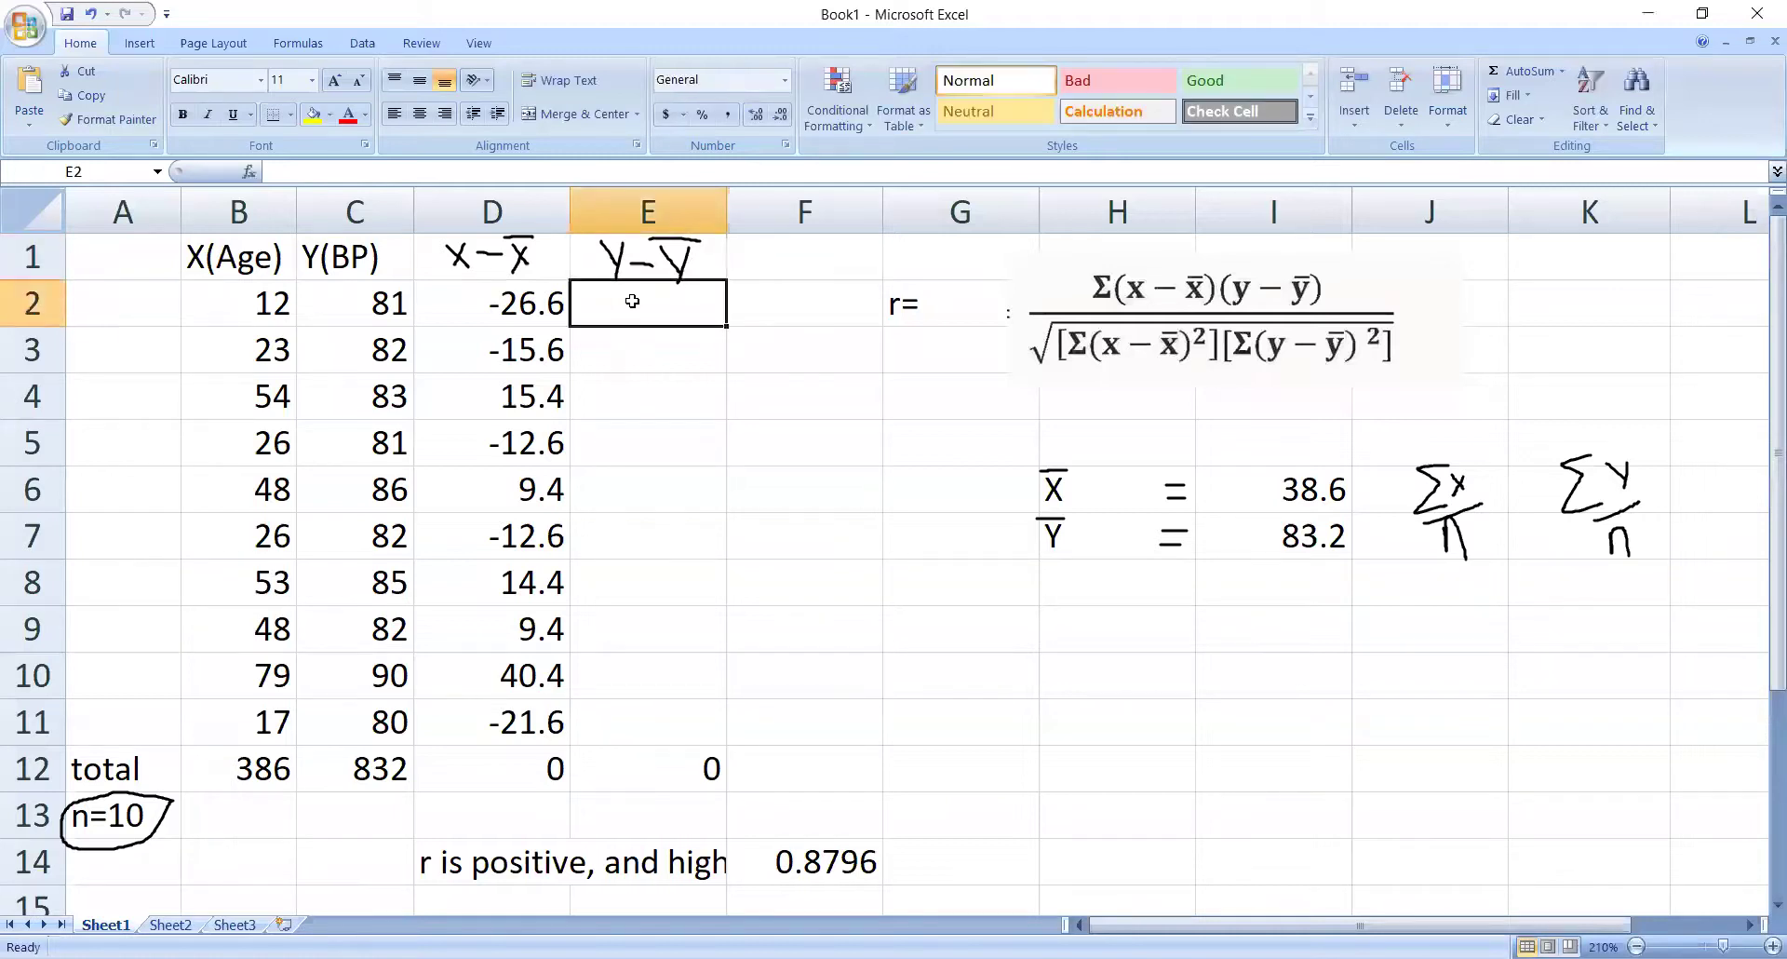
{"action": "type", "text": "81-"}
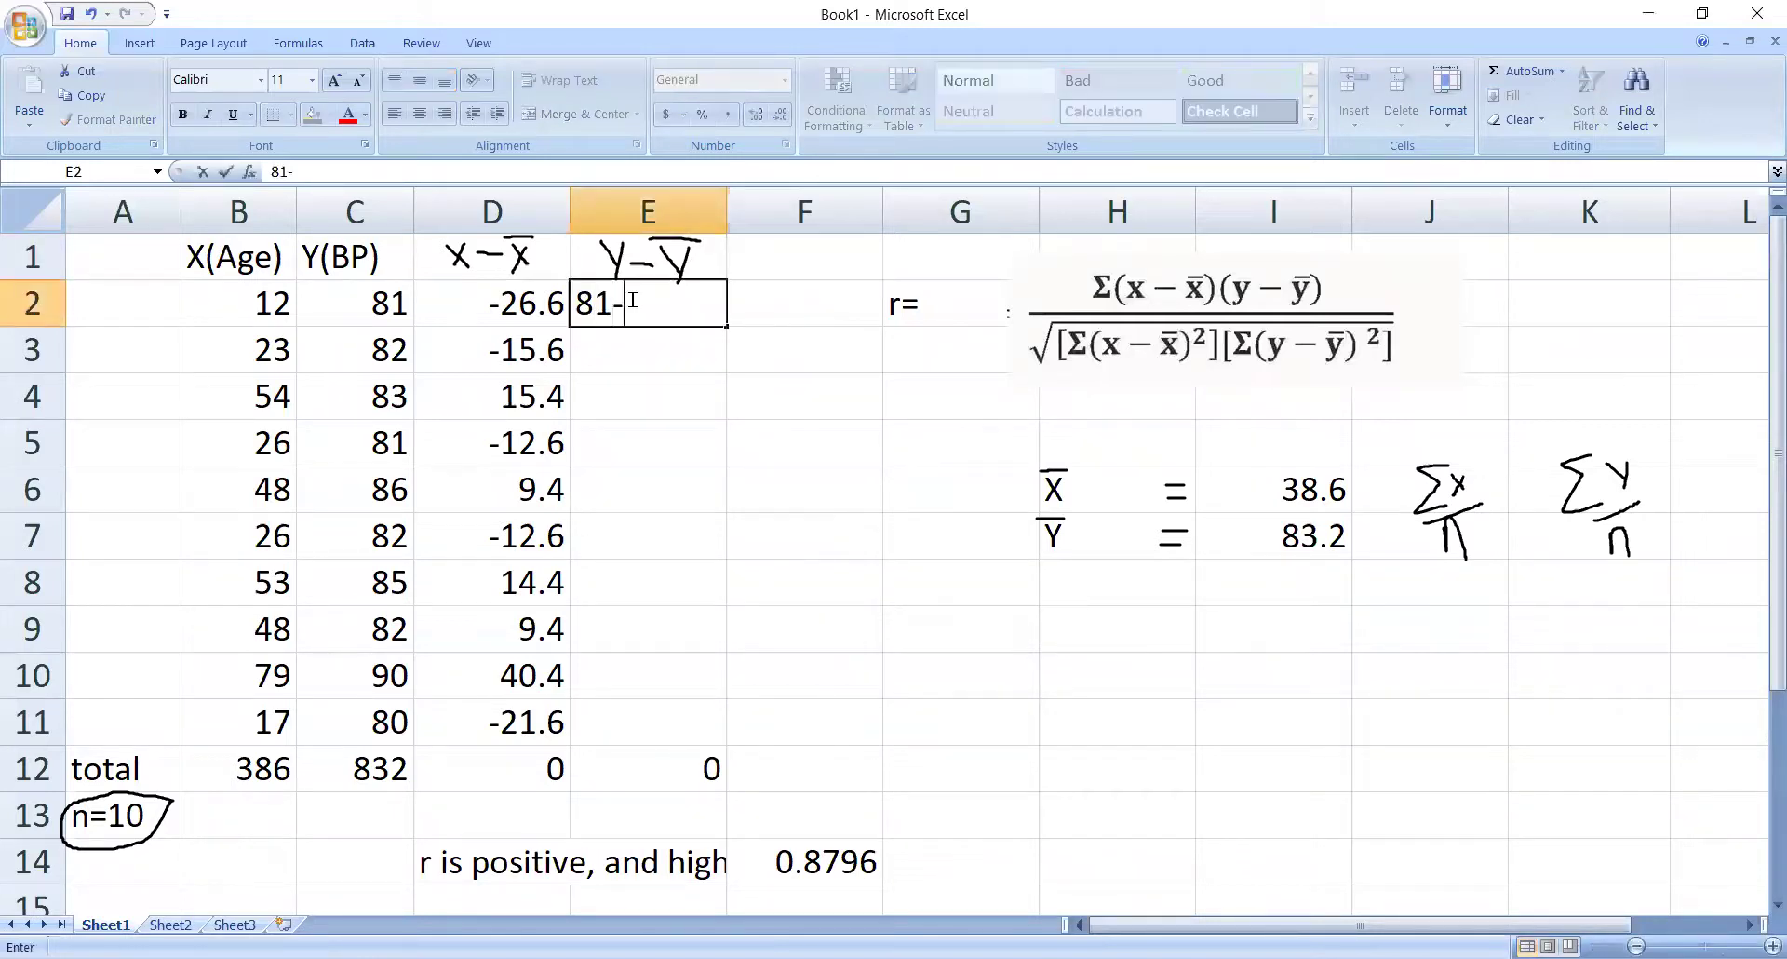
{"action": "type", "text": "83.2"}
{"action": "key", "text": "Return"}
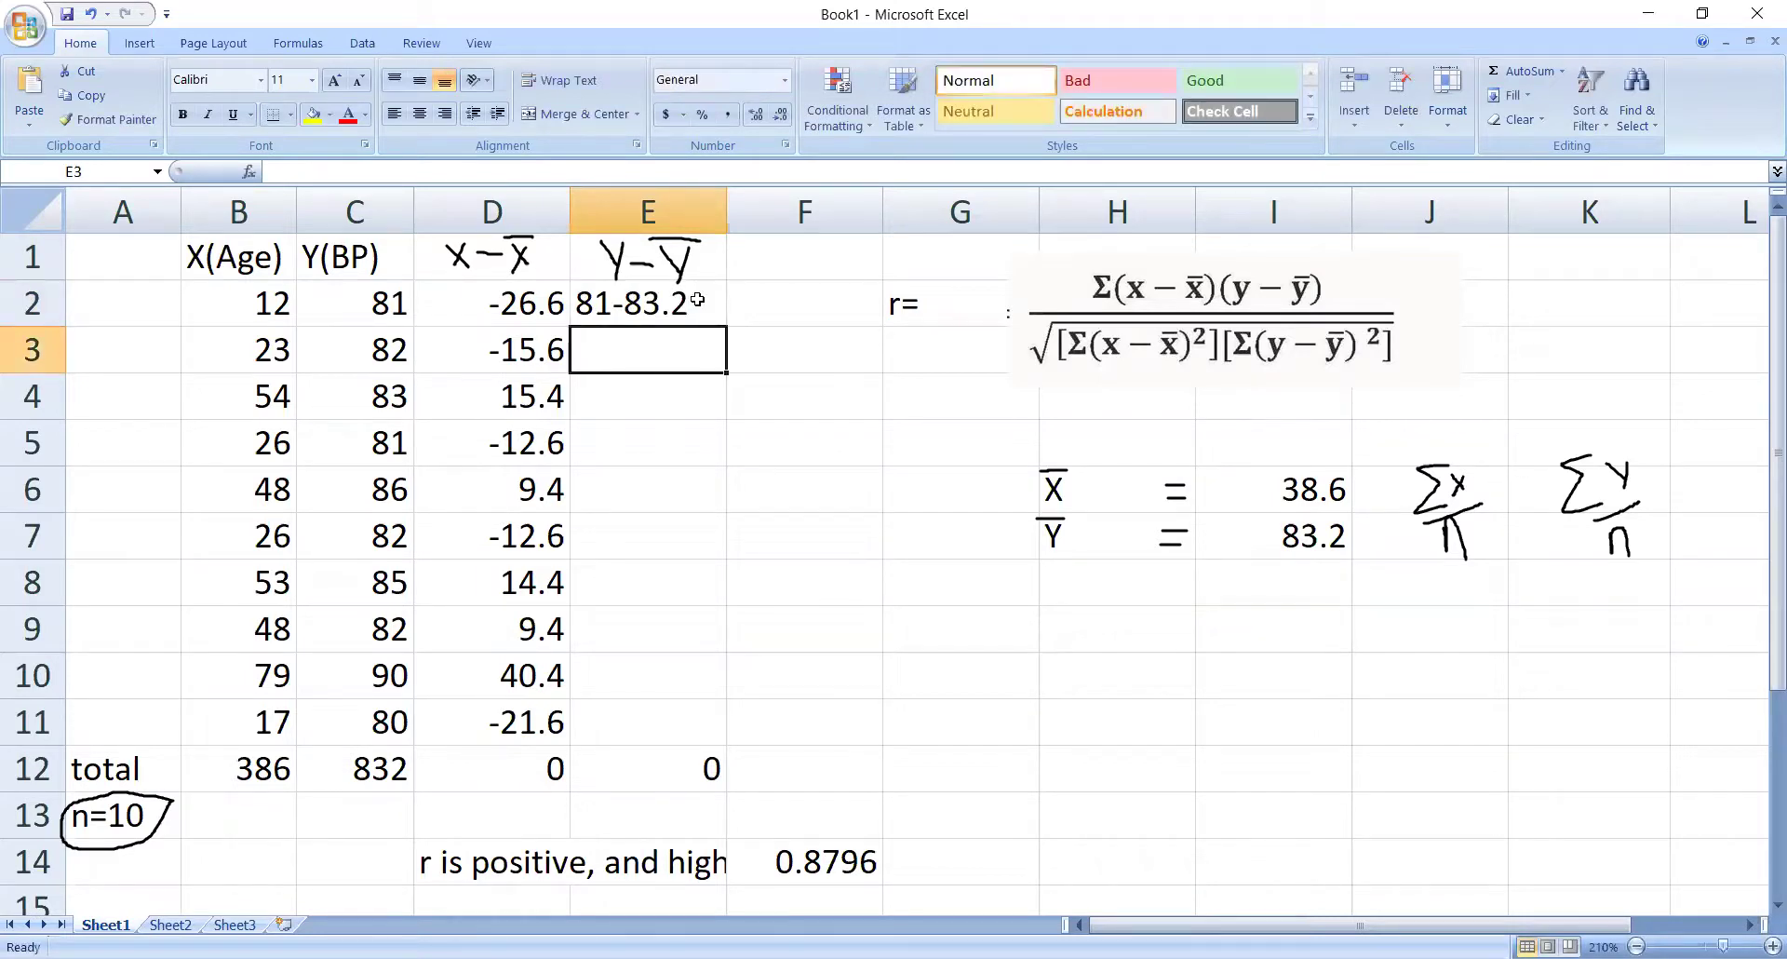
Replace the content of E2 with the formula =C2-83.2.
{"action": "left_click", "coordinate": [702, 312]}
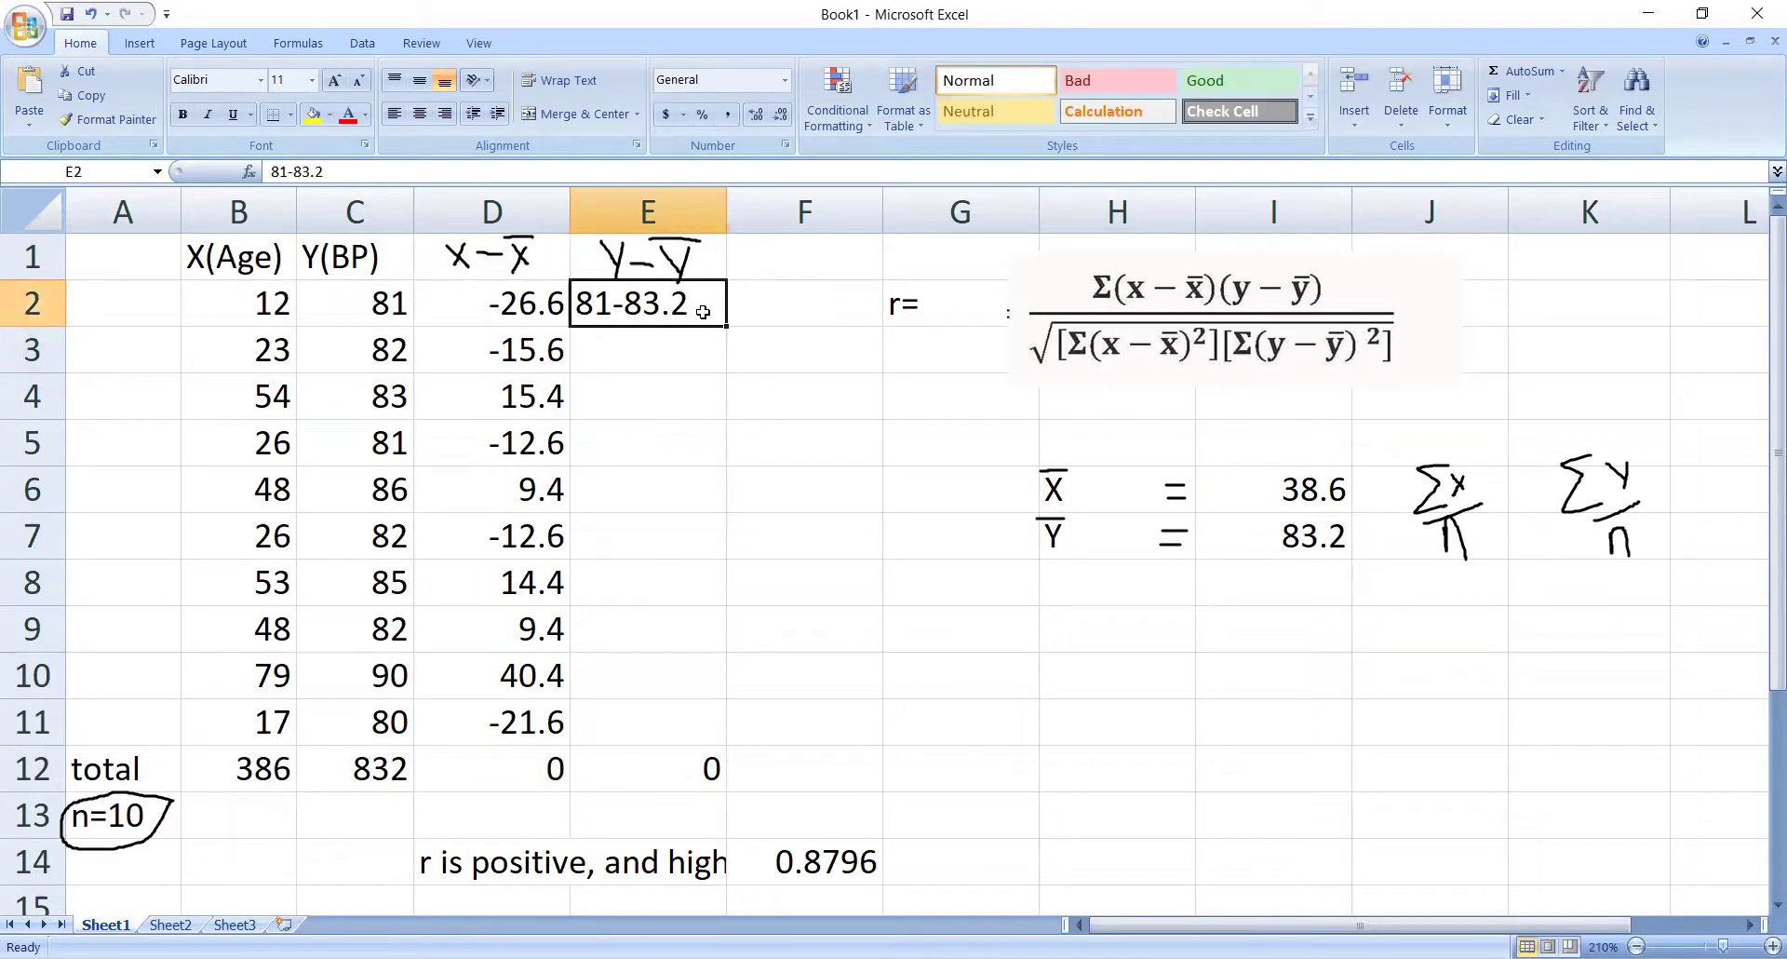
{"action": "type", "text": "="}
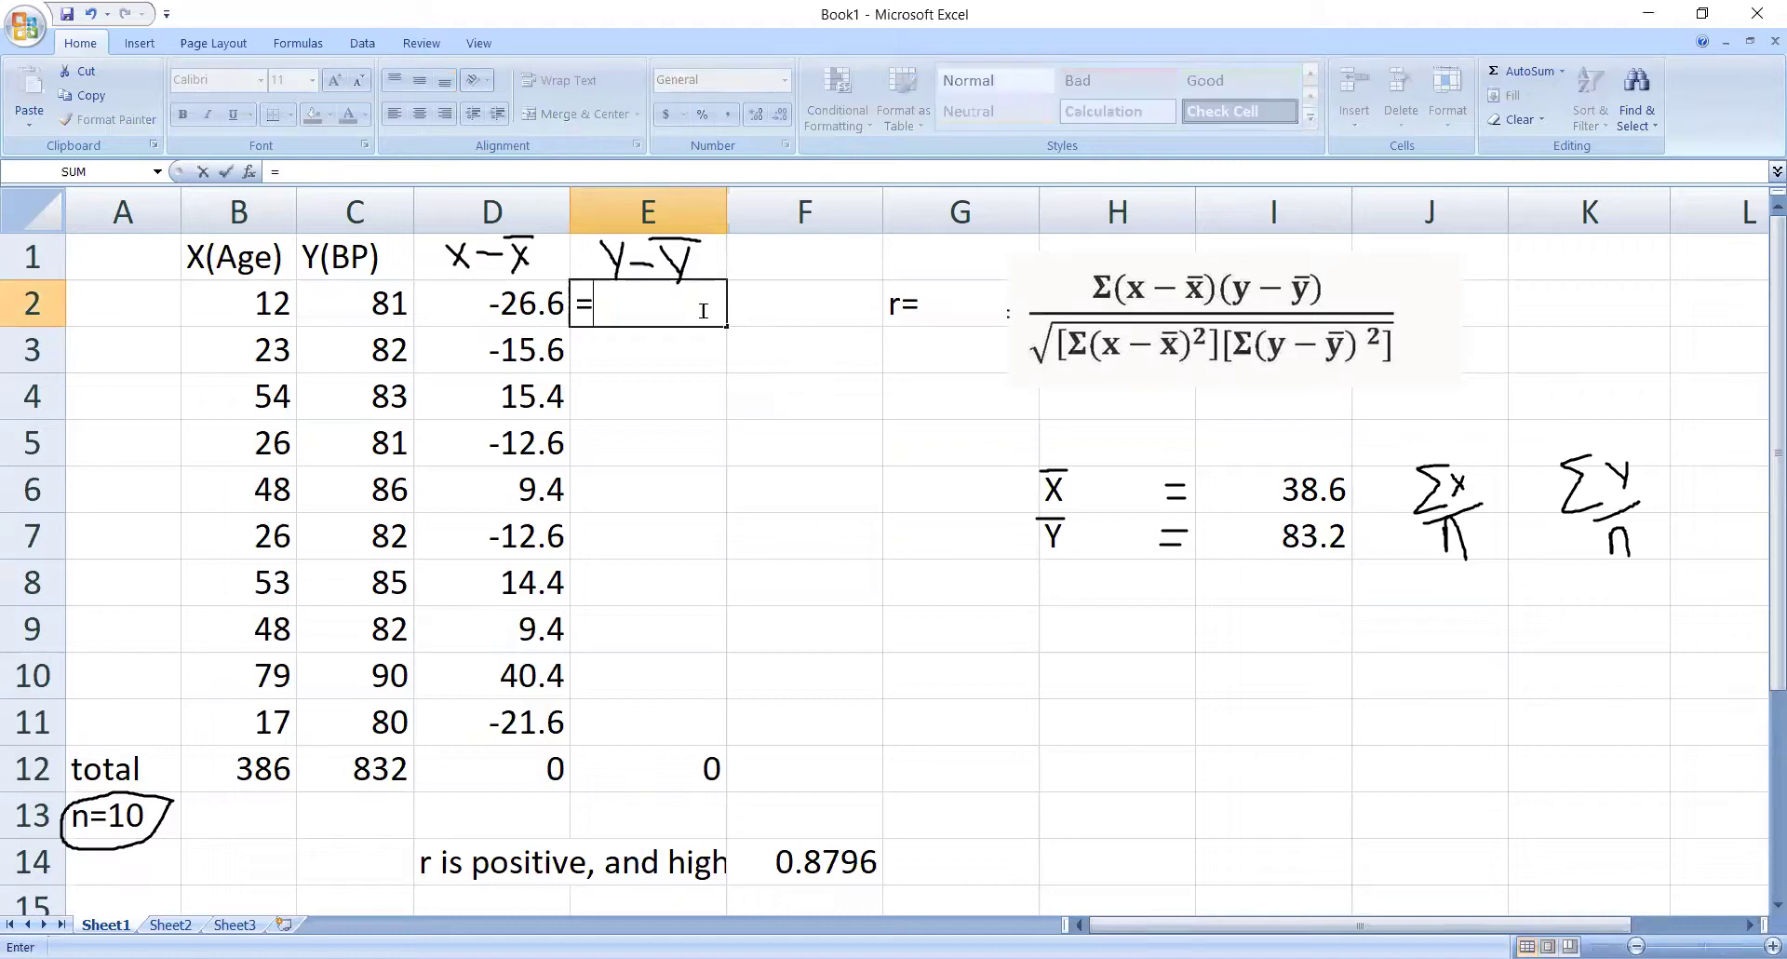
{"action": "left_click", "coordinate": [358, 298]}
{"action": "type", "text": "-83.2"}
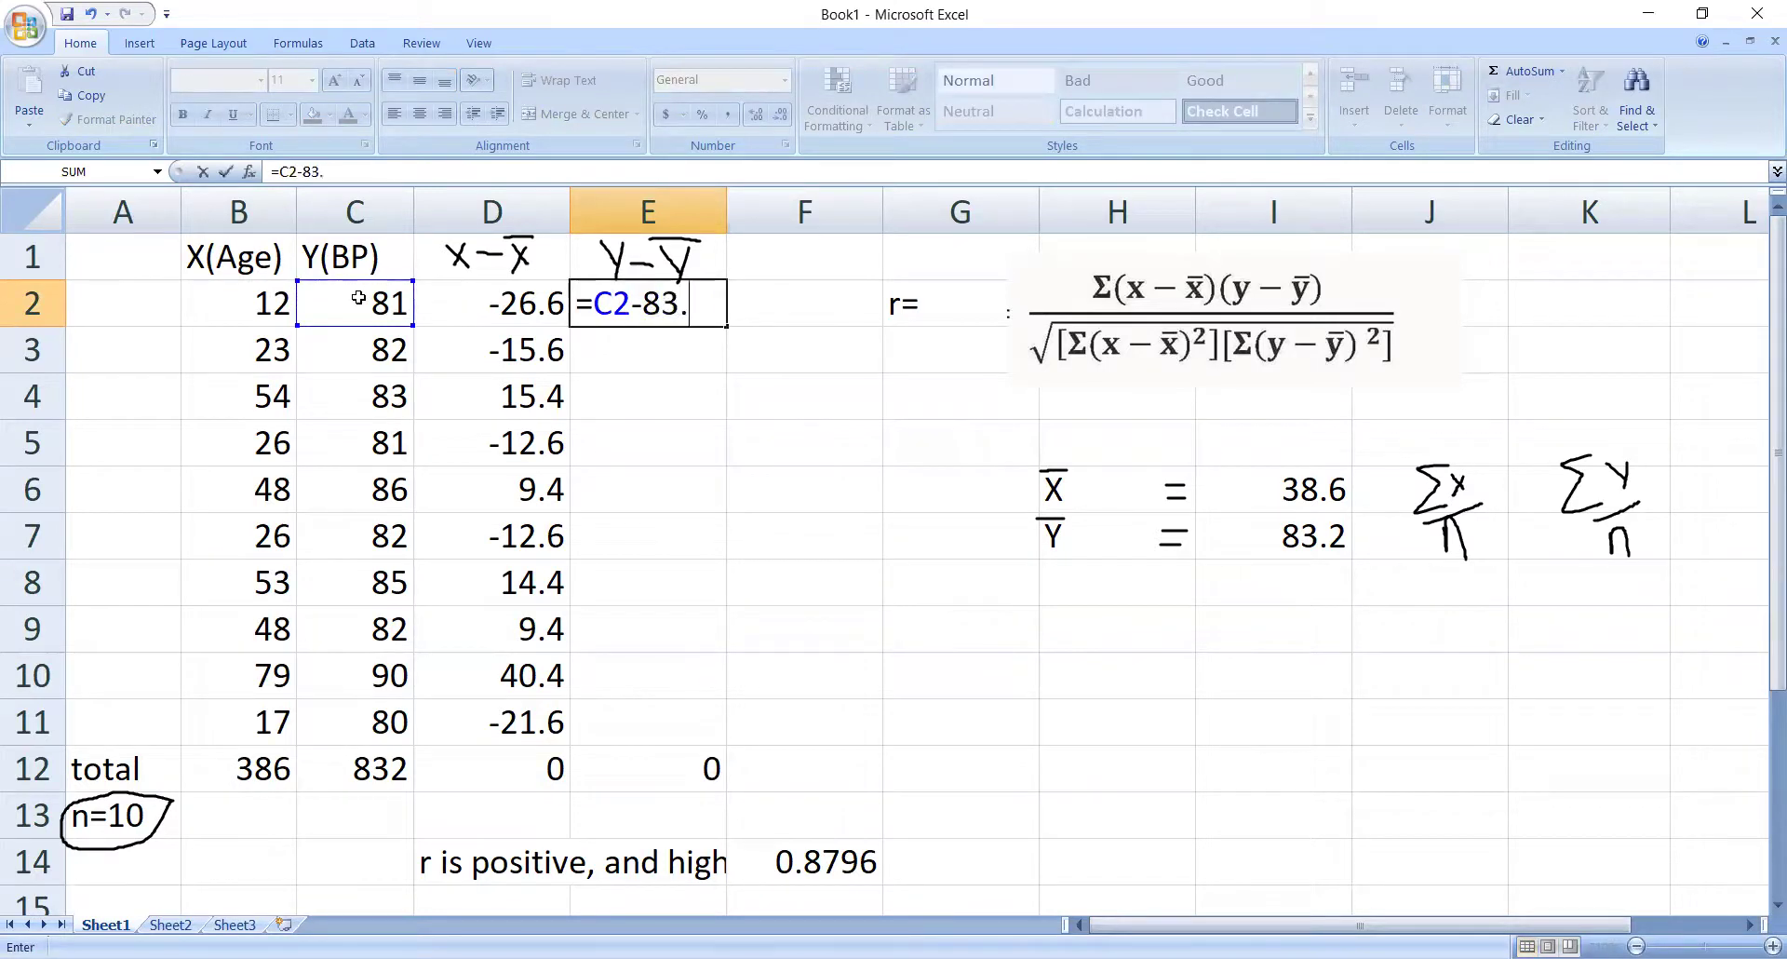